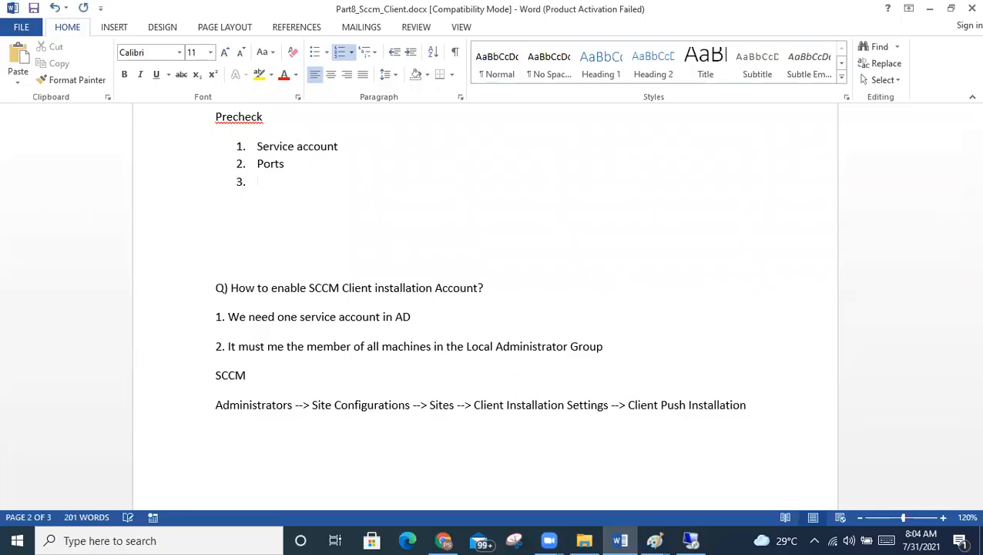
Correct list item 3 to read 'Enable the SCCM Client push account'.
key("BackSpace")
key("BackSpace")
type("he")
key("BackSpace")
key("BackSpace")
type("he SCCM C")
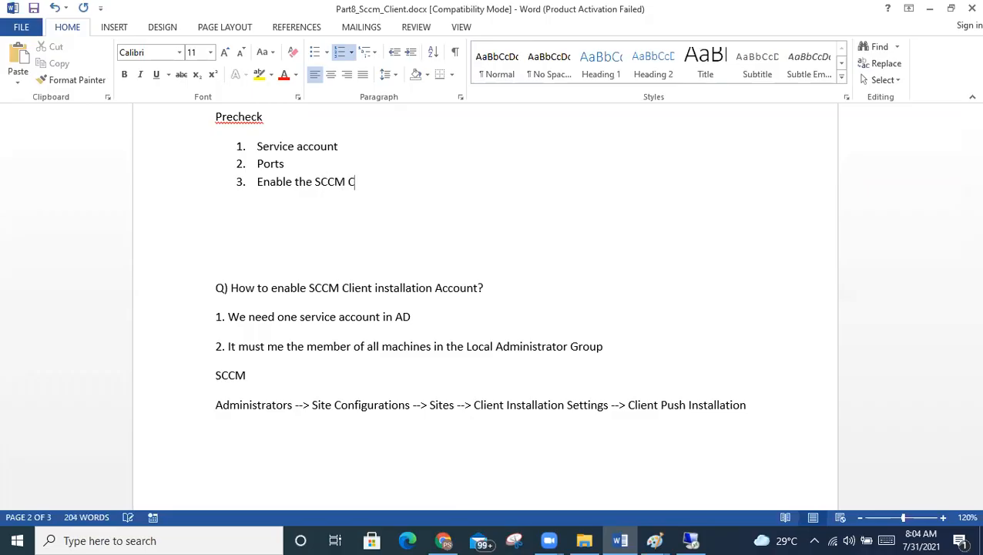
type("lient push account")
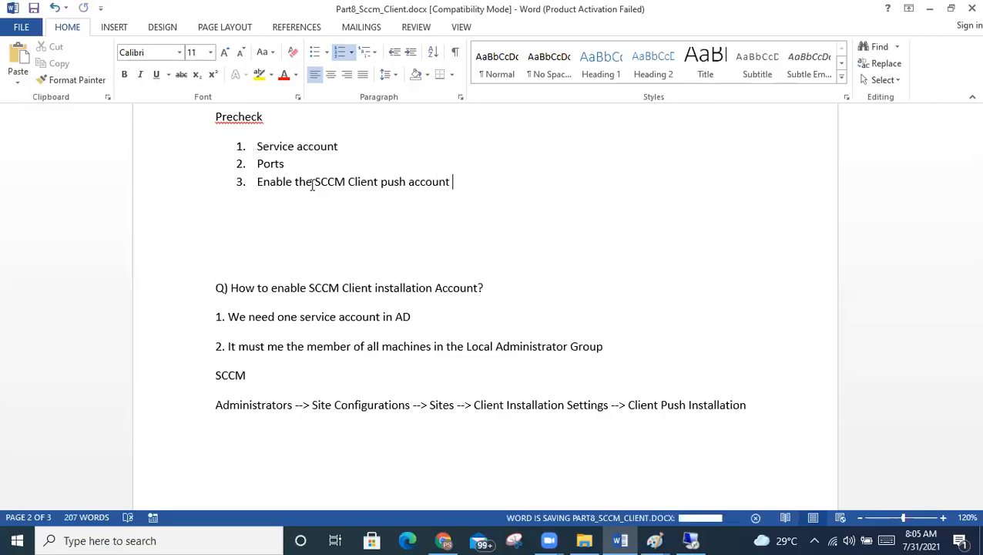
Add list item 4 'Computers ( 1 to 3 )' and save the document.
key("Return")
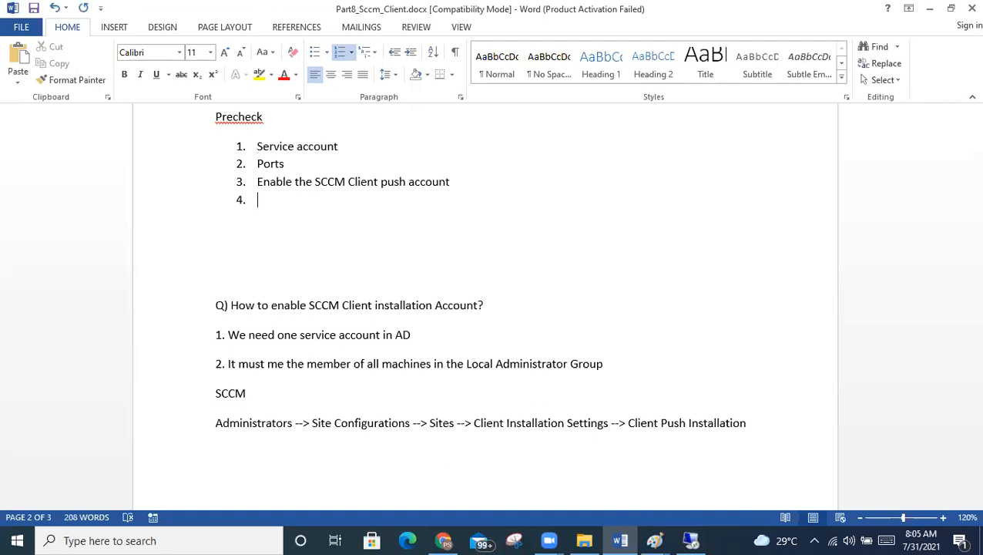
type("omputers")
key("ctrl+s")
type("(")
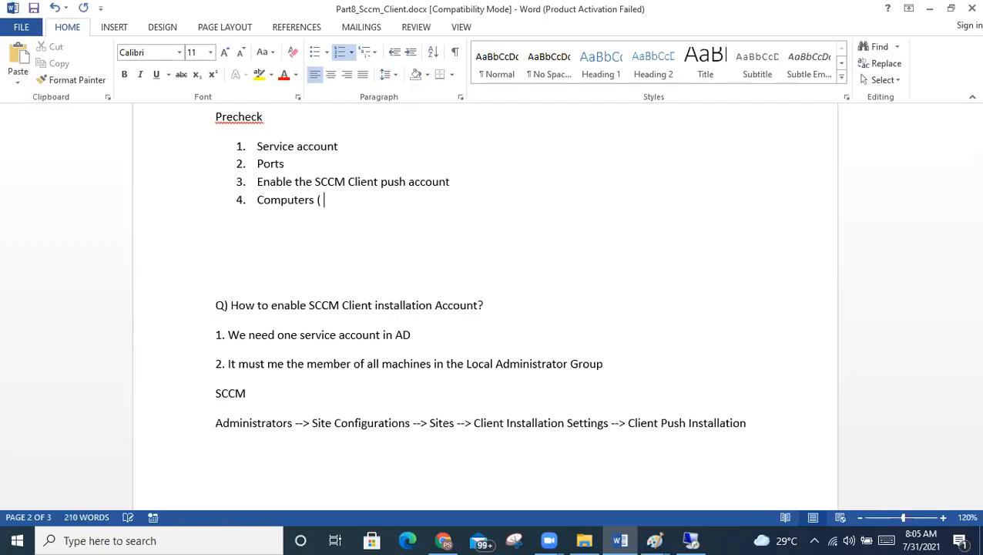
type(" 1 to 3 )")
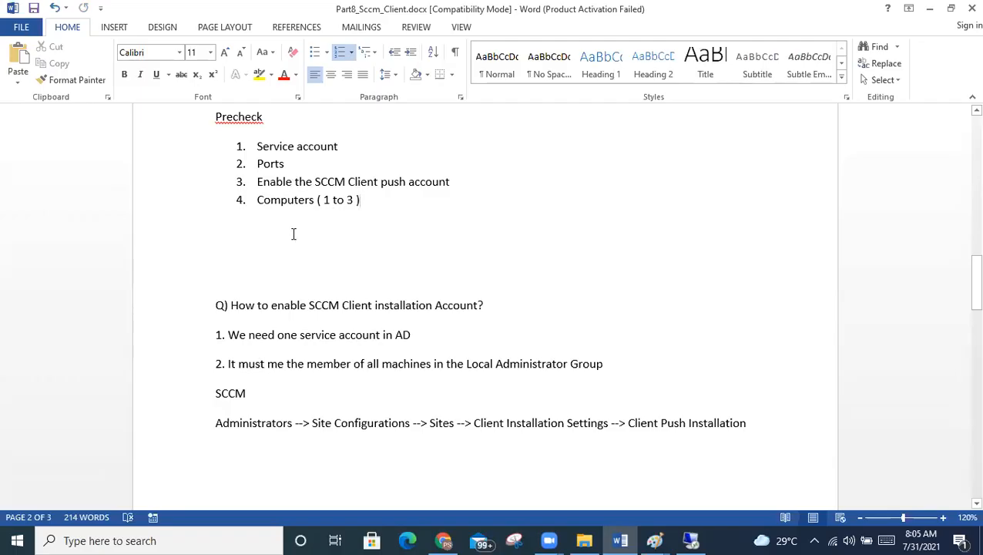
Highlight the Service account, Ports and push account items, then switch to the remote VM host.
left_click_drag(386, 196, 192, 129)
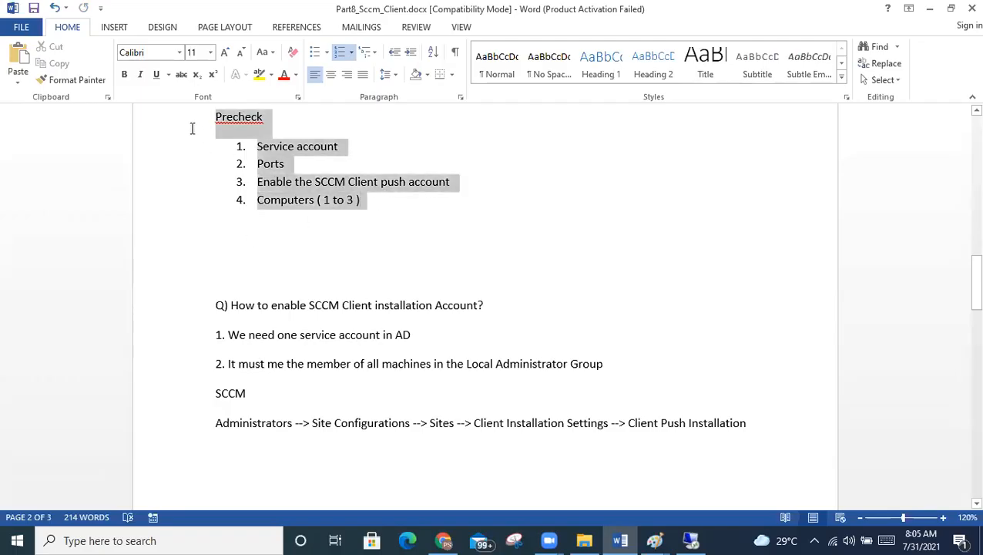
left_click(304, 187)
left_click_drag(345, 147, 228, 147)
left_click_drag(315, 158, 237, 153)
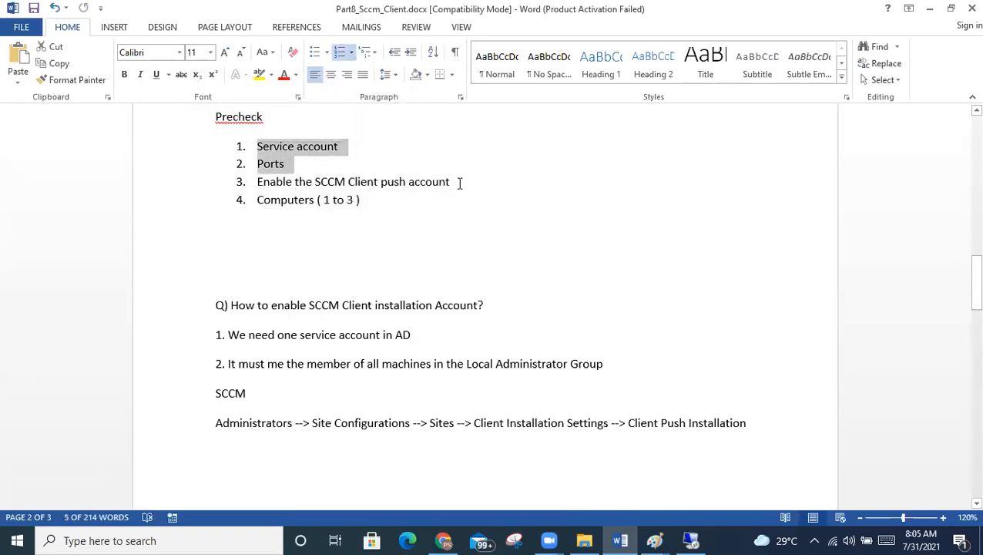
left_click_drag(459, 182, 218, 165)
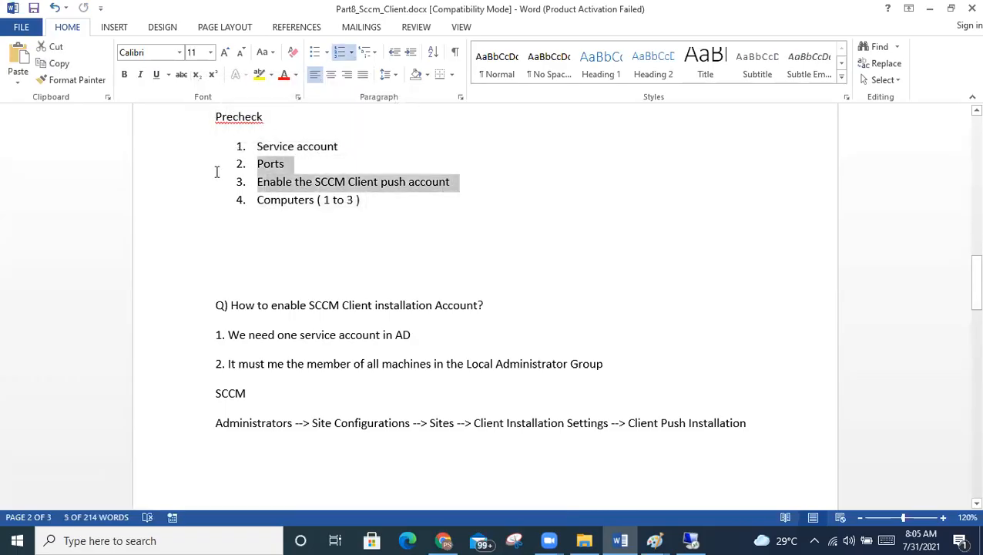
left_click(374, 202)
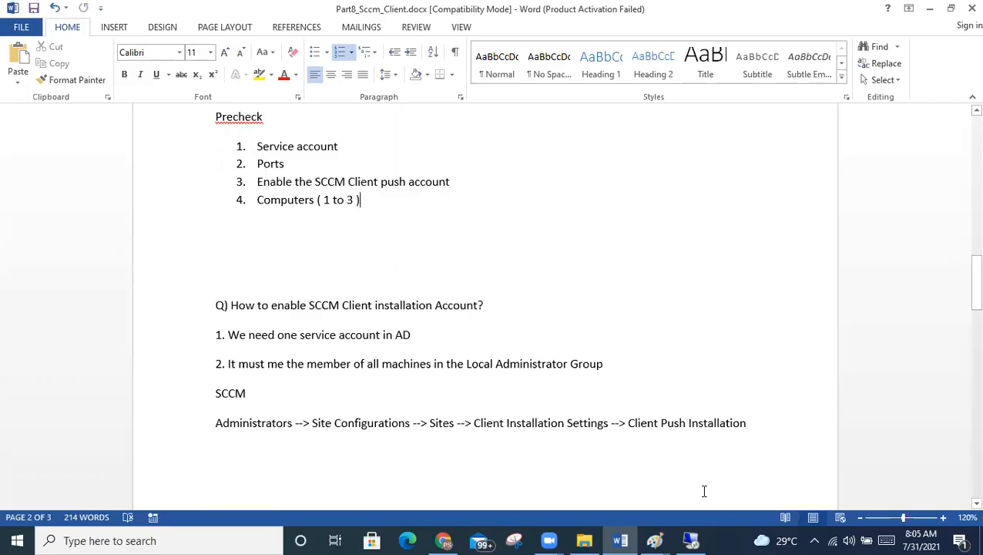
left_click(691, 540)
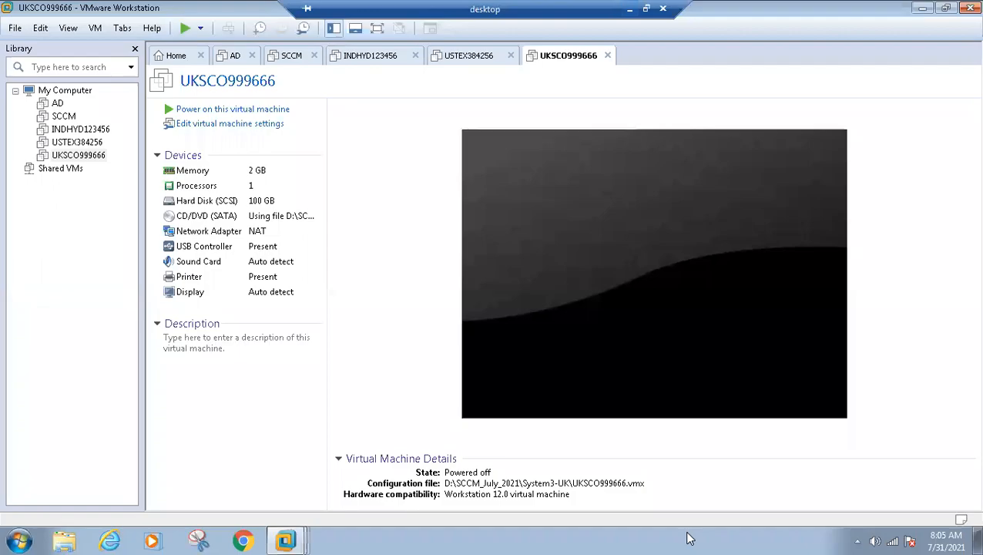
Browse the INDHYD123456, USTEX384256 and UKSCO999666 VM tabs, ending on INDHYD123456.
left_click(372, 56)
left_click(488, 60)
left_click(530, 61)
left_click(358, 60)
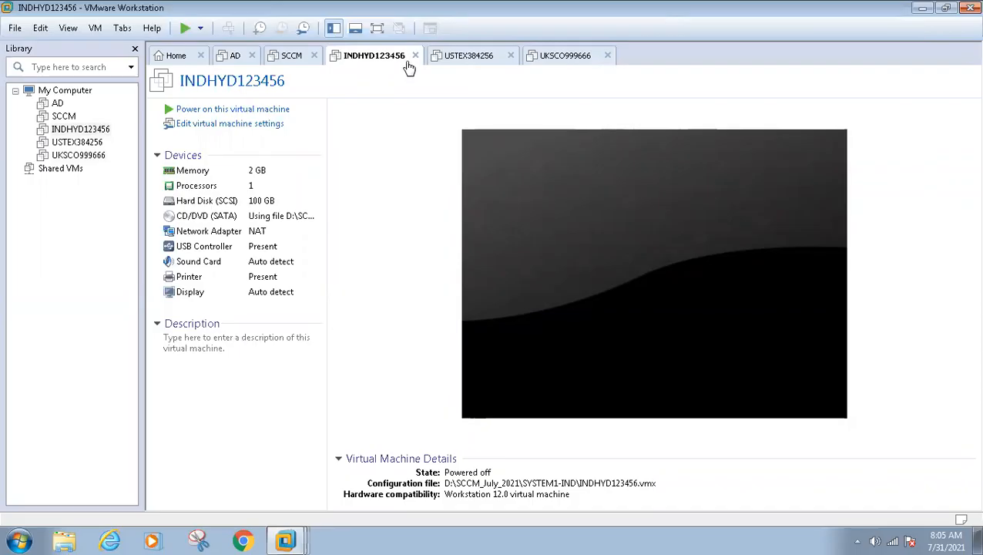
mouse_move(507, 7)
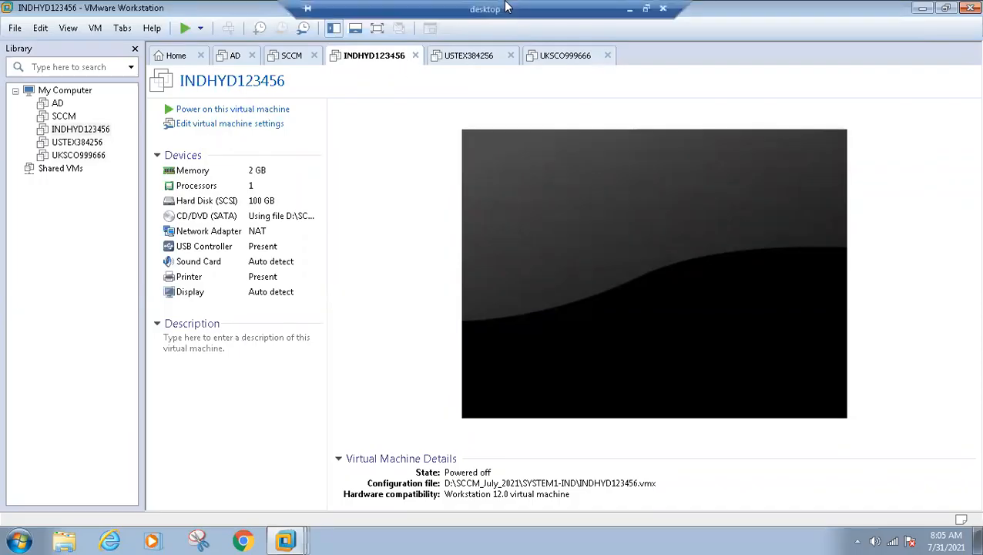
Leave the remote session and launch a blank Notepad window from the Run box.
left_click(629, 11)
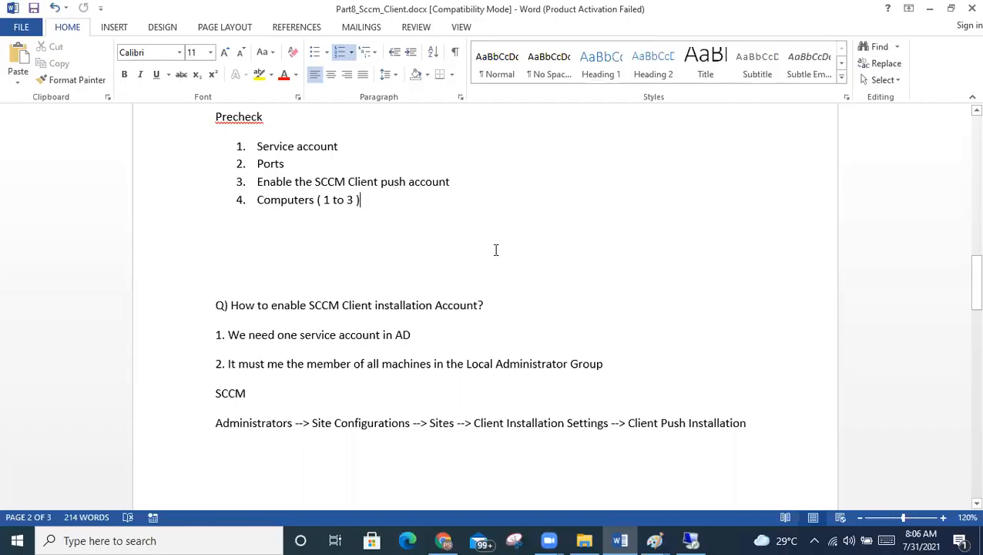
key("super+r")
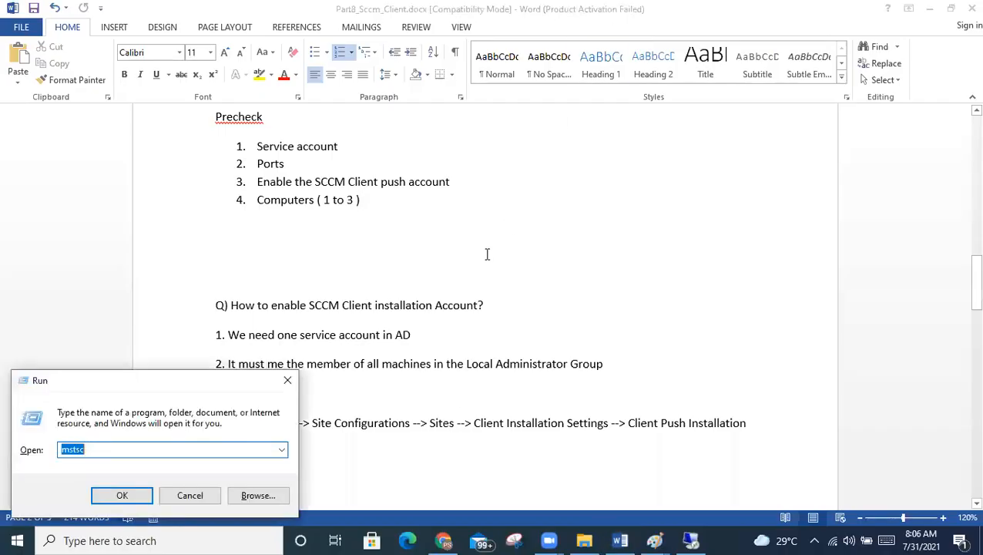
type("no")
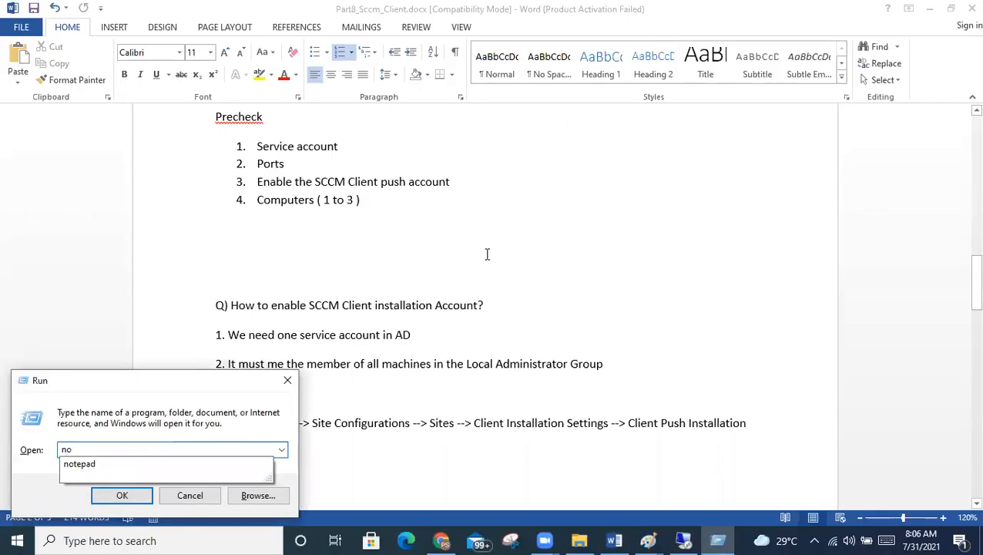
key("Down")
key("Return")
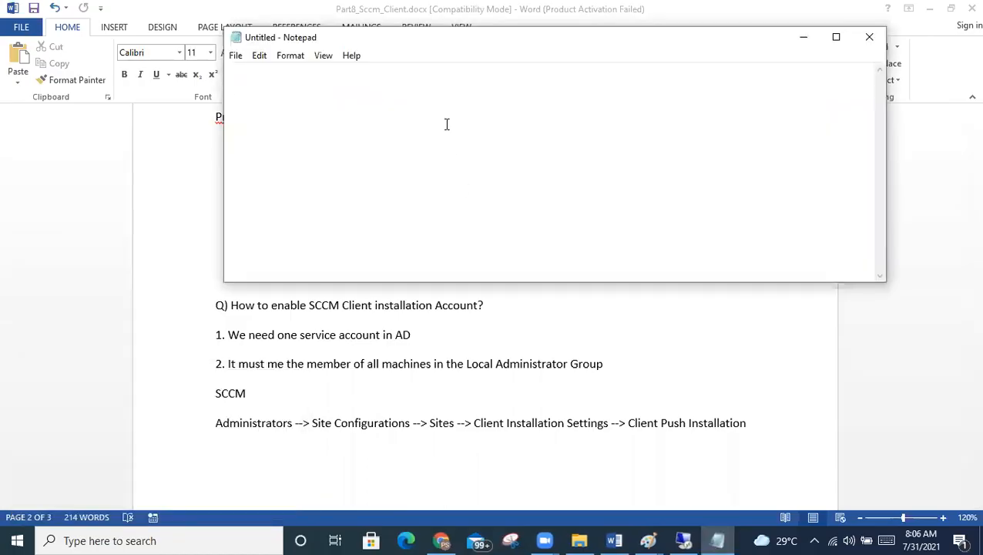
left_click_drag(401, 48, 460, 128)
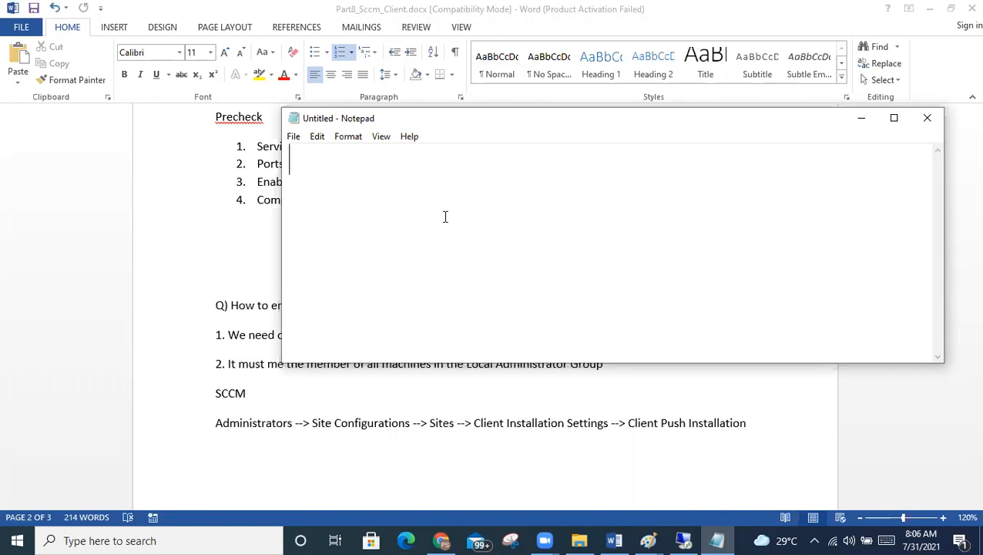
Jot the sample names 45678945, HYD 45678945 and INDHYD4567845 in the note.
type("456789")
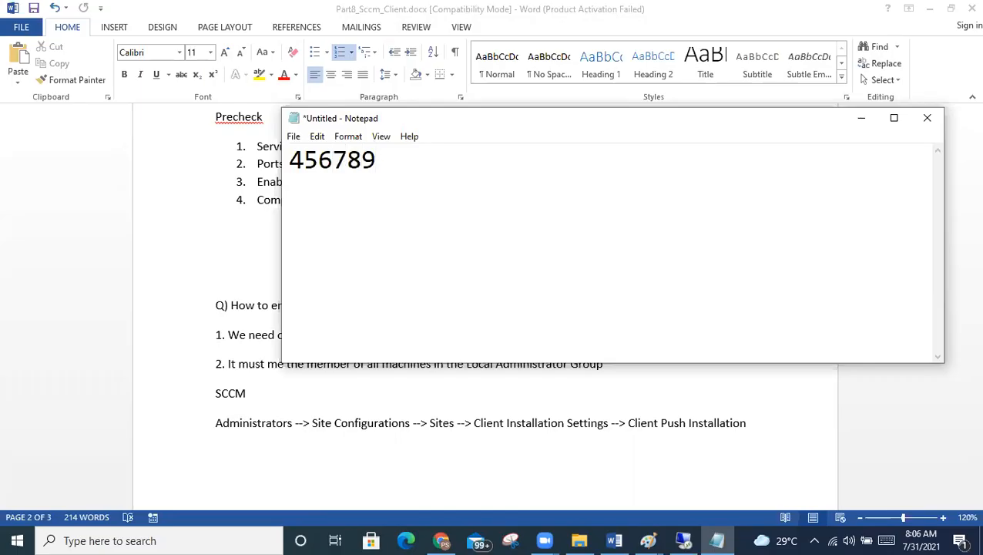
type("45")
key("ctrl+a")
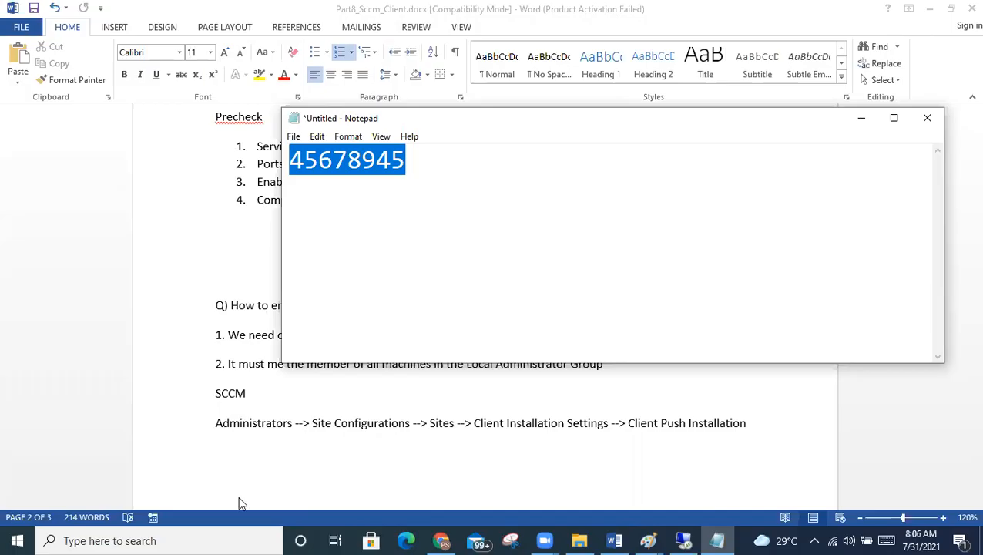
left_click_drag(439, 166, 268, 166)
left_click_drag(386, 123, 511, 116)
left_click(553, 155)
key("Return")
key("Return")
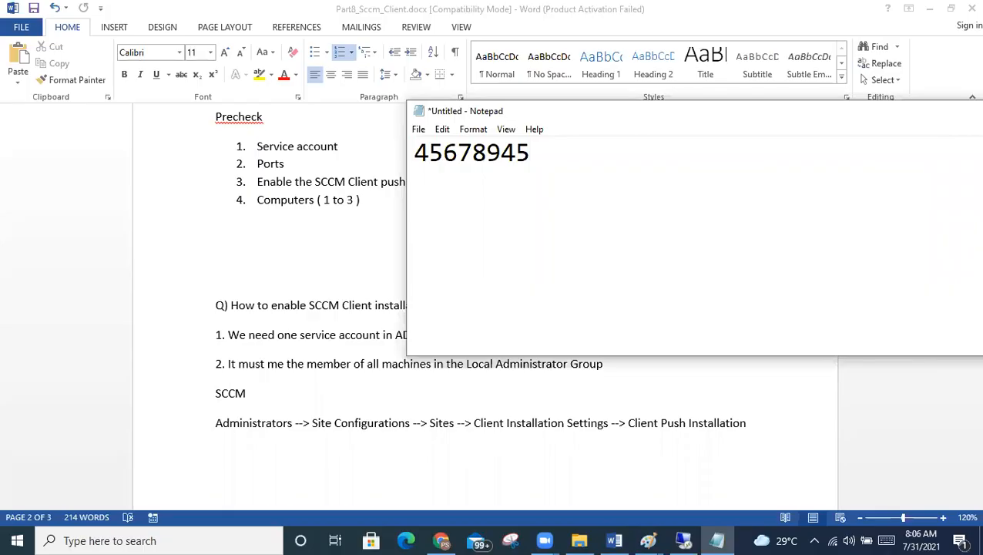
type("HYD ")
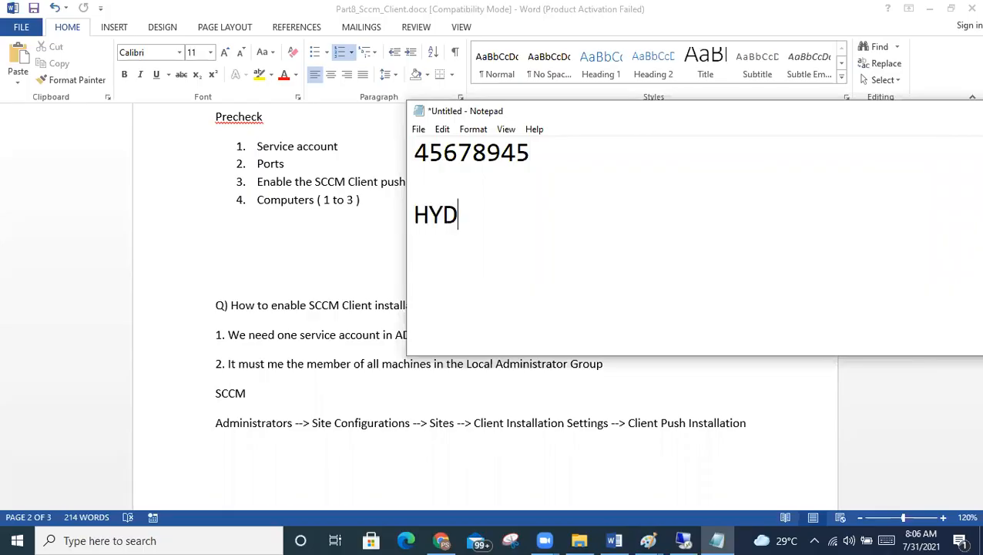
type("4567")
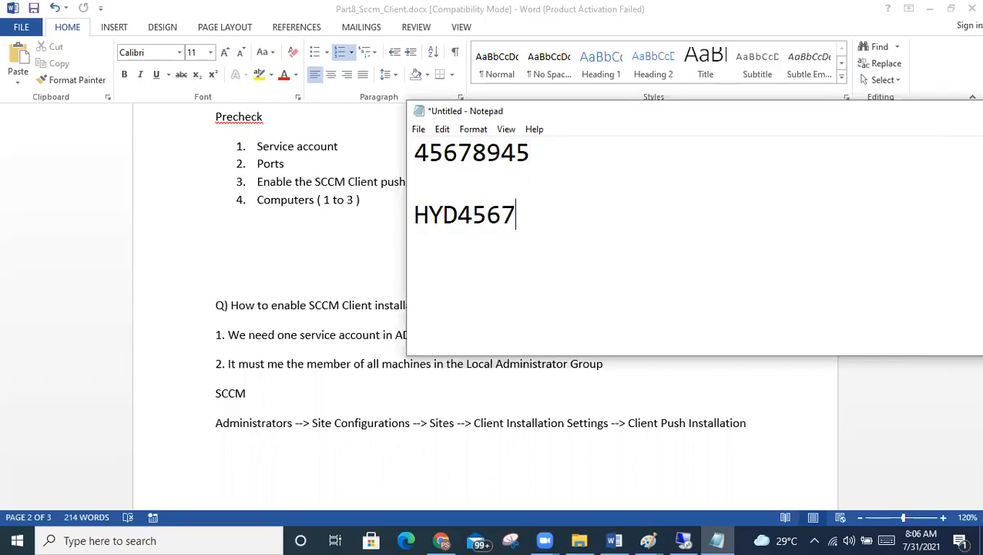
type("8945")
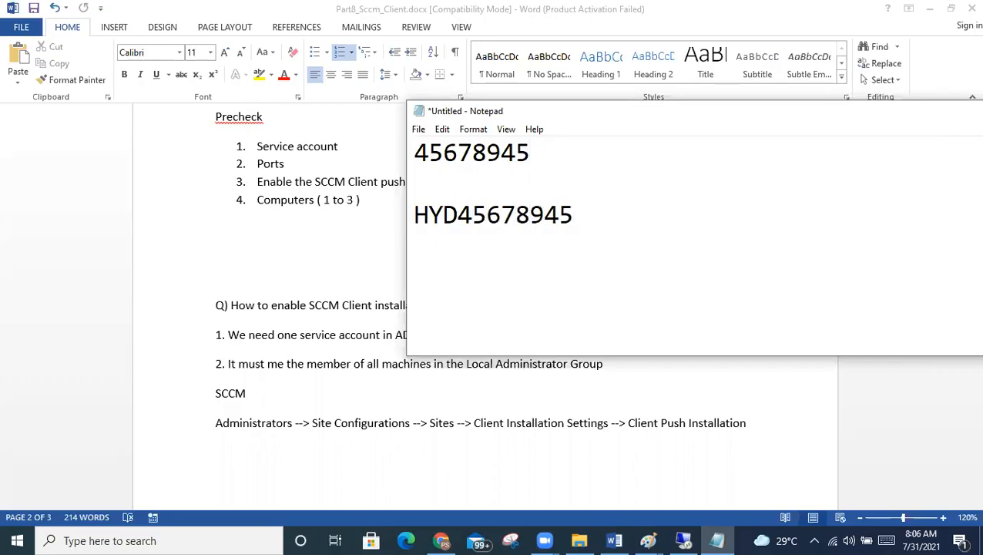
type("INDHYD")
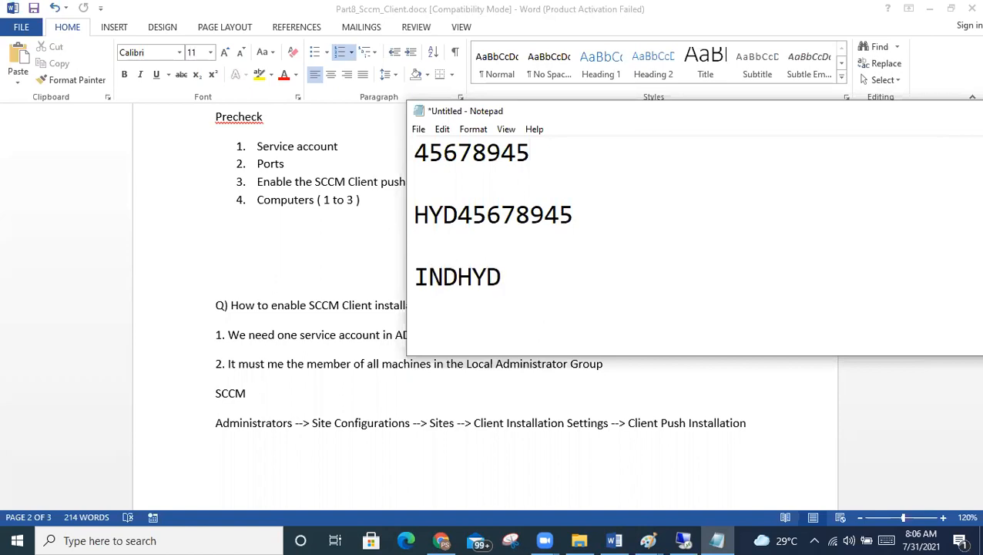
type("456")
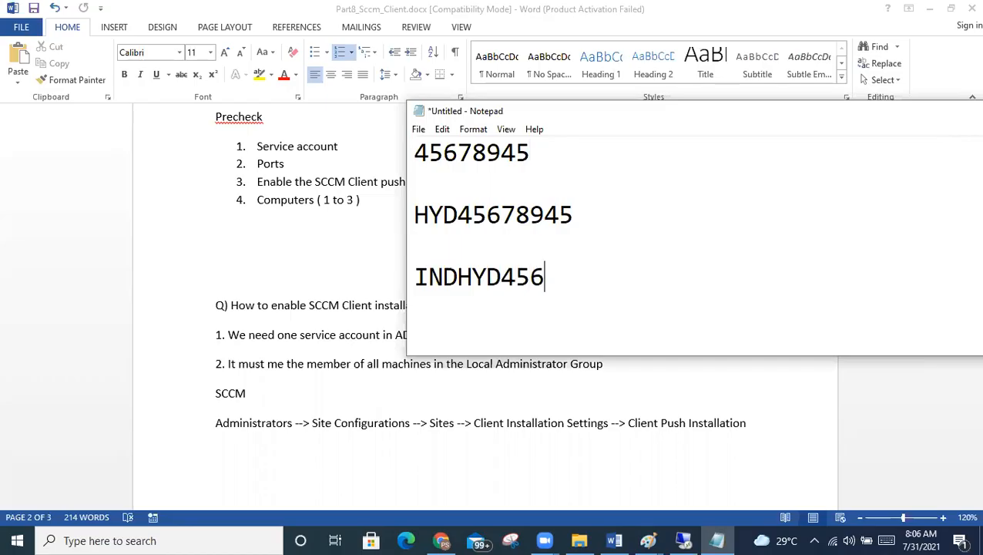
type("7845")
key("Return")
key("Return")
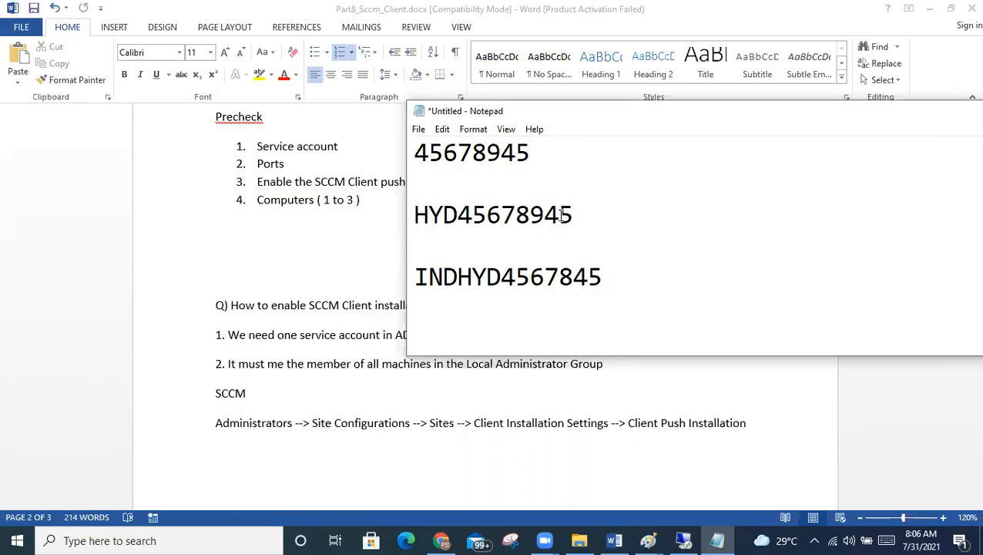
key("Return")
key("Return")
key("Up")
key("Up")
key("Up")
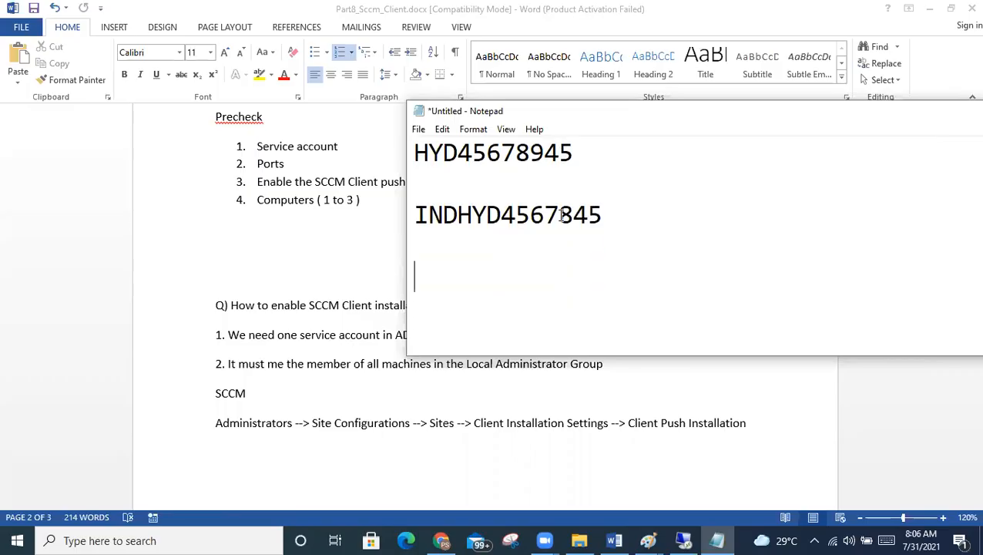
type("US")
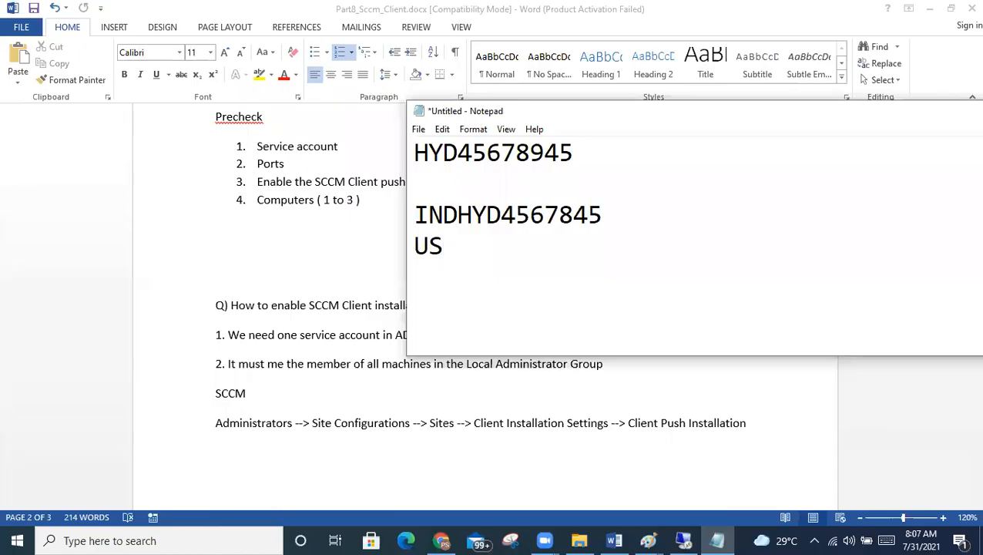
type("HAG123456")
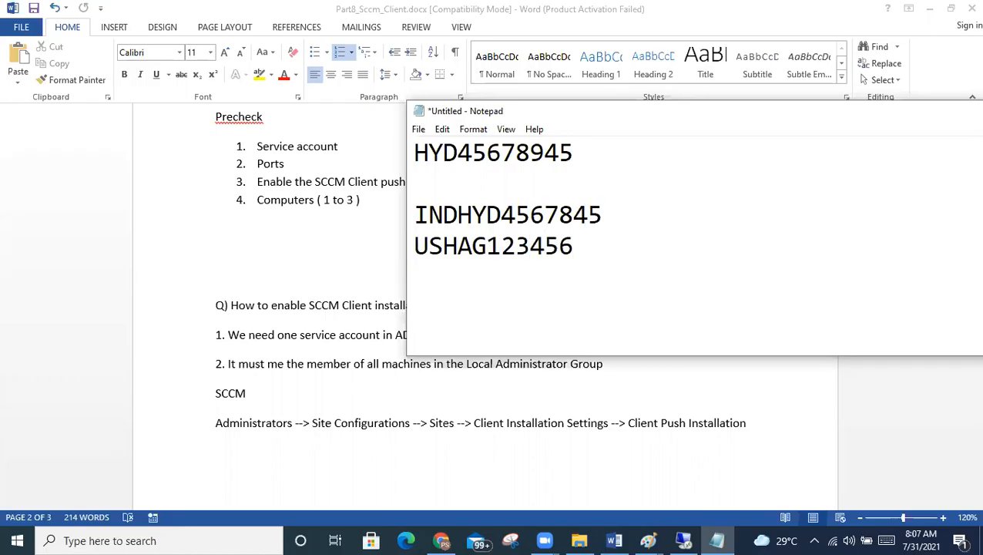
left_click_drag(626, 259, 408, 216)
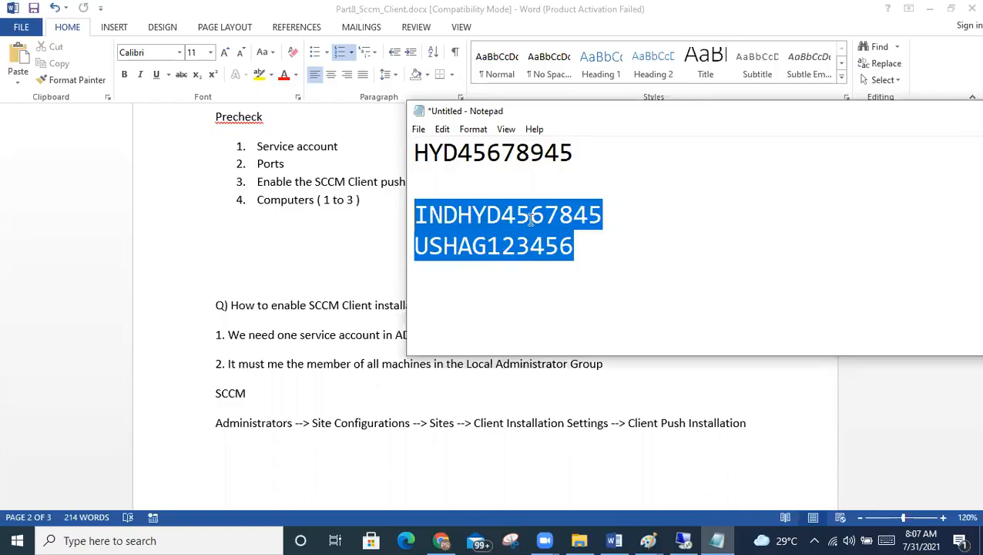
scroll(530, 219, "up", 1)
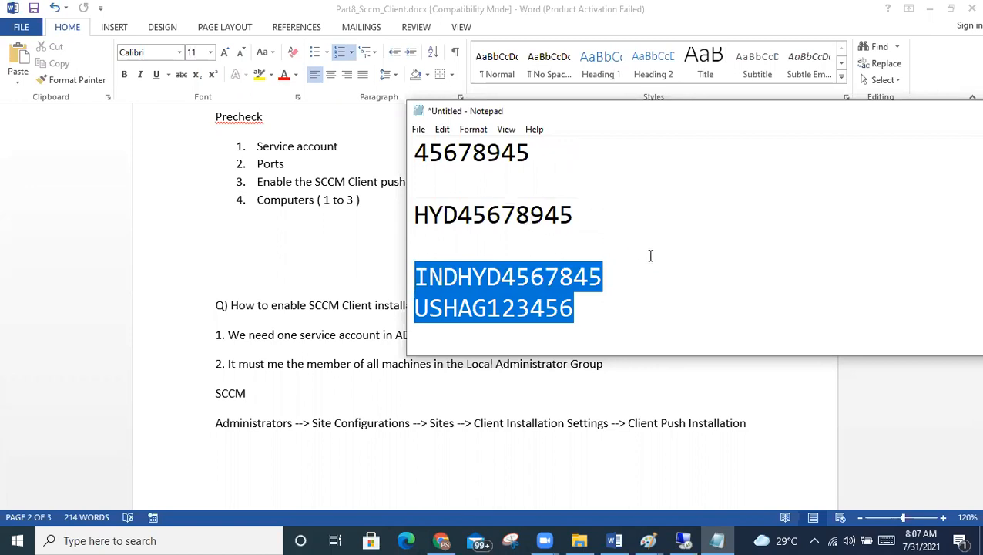
left_click_drag(533, 155, 416, 148)
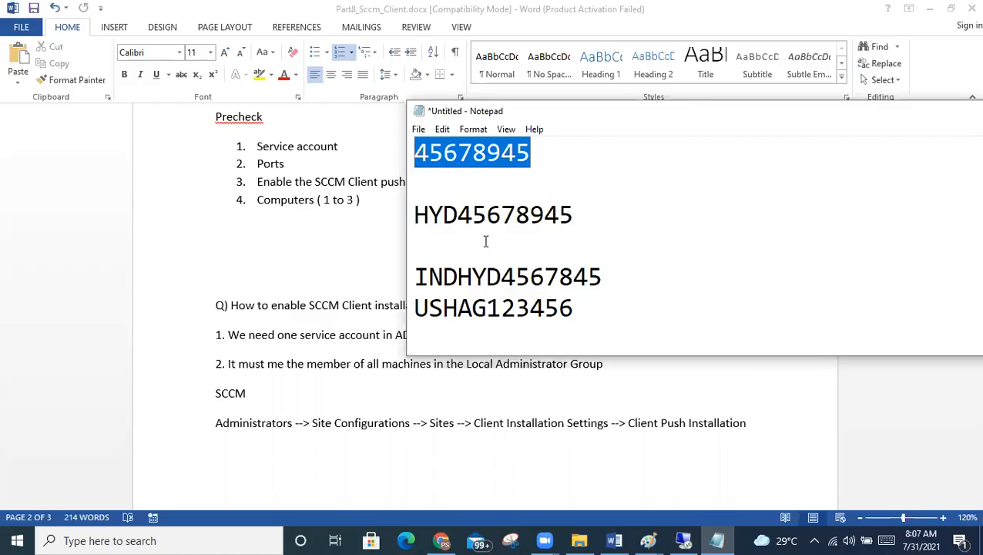
scroll(486, 241, "down", 1)
scroll(485, 241, "up", 1)
left_click(523, 184)
left_click_drag(546, 156, 414, 155)
left_click(574, 187)
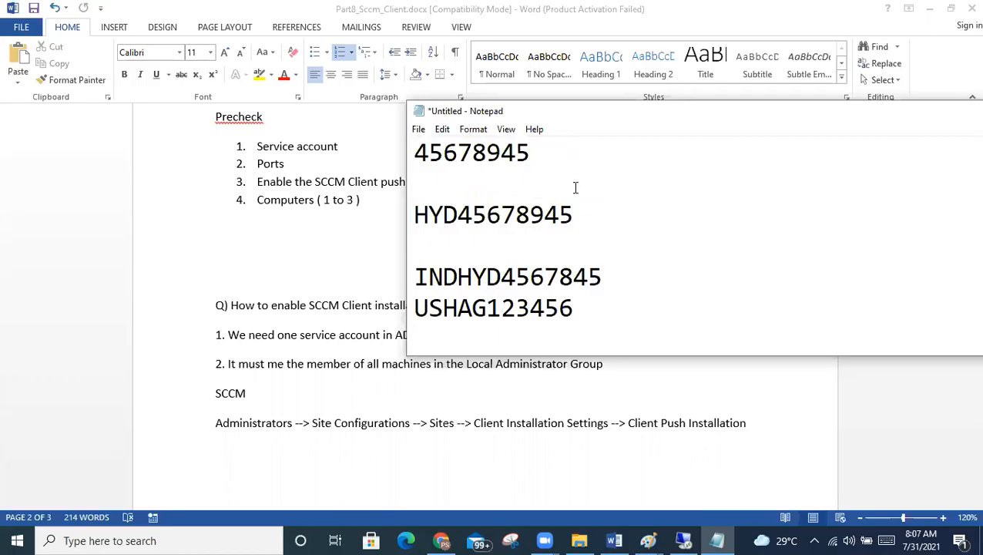
key("Return")
type("e")
key("BackSpace")
type("e")
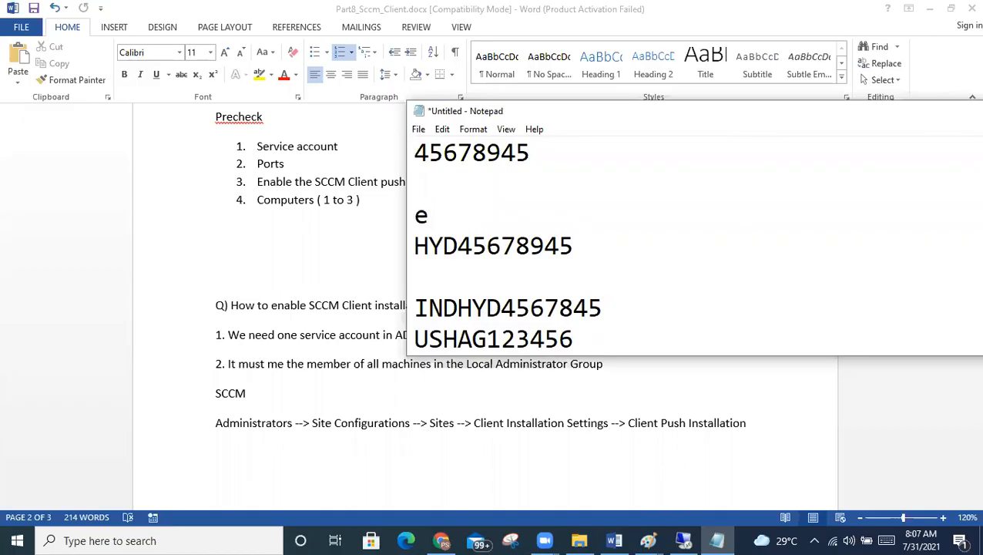
type("123456")
key("Return")
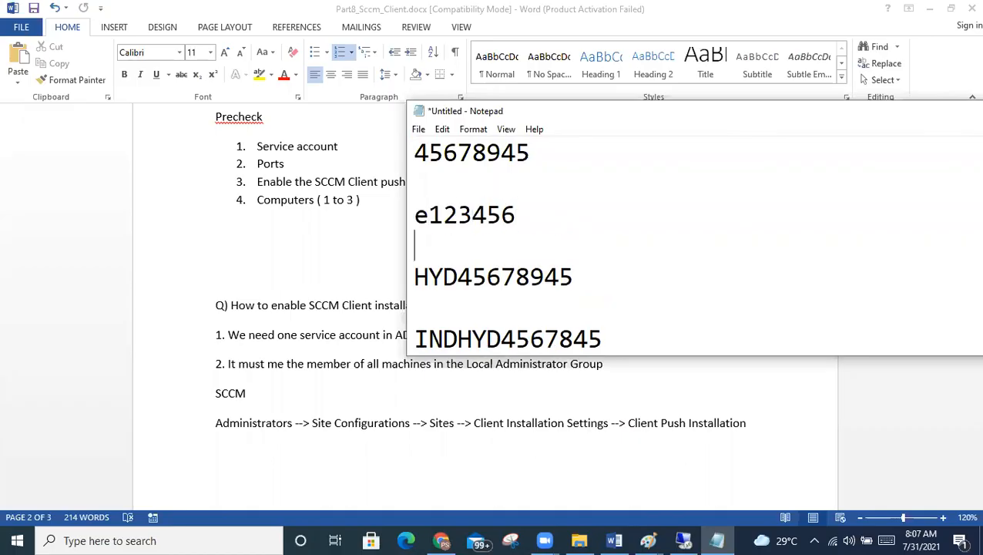
type("th123456")
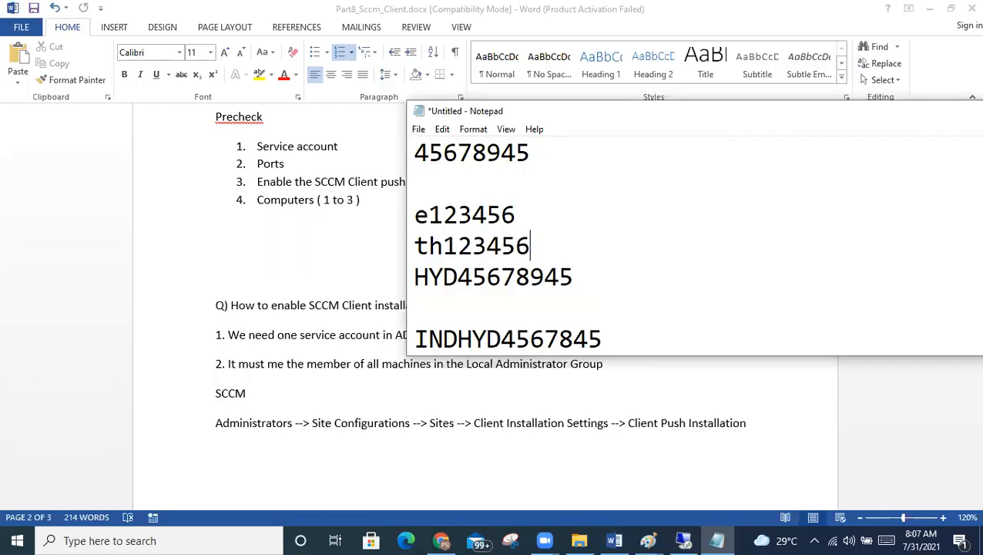
left_click_drag(569, 244, 389, 221)
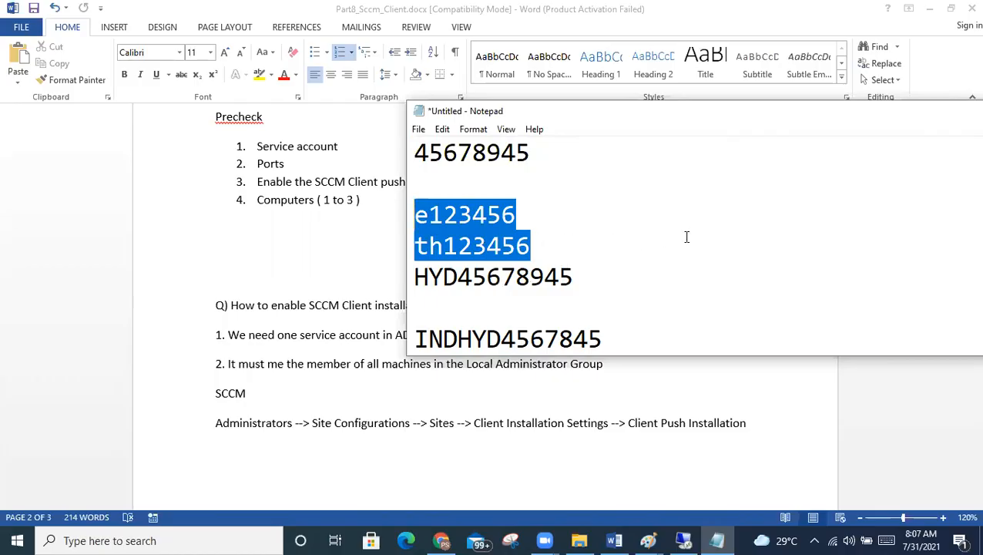
key("ctrl+x")
key("ctrl+z")
key("ctrl+x")
key("ctrl+z")
key("ctrl+x")
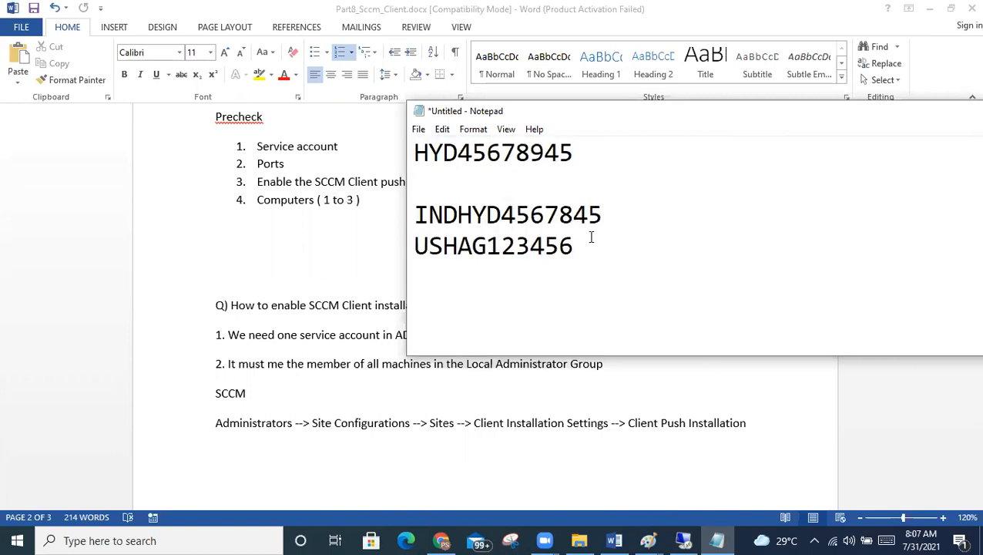
key("ctrl+z")
key("ctrl+x")
key("ctrl+z")
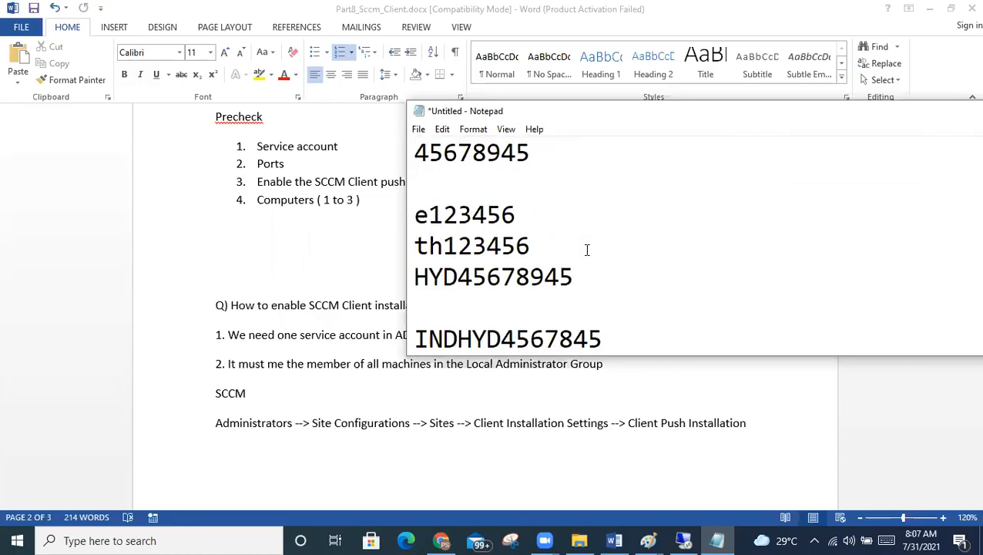
key("ctrl+x")
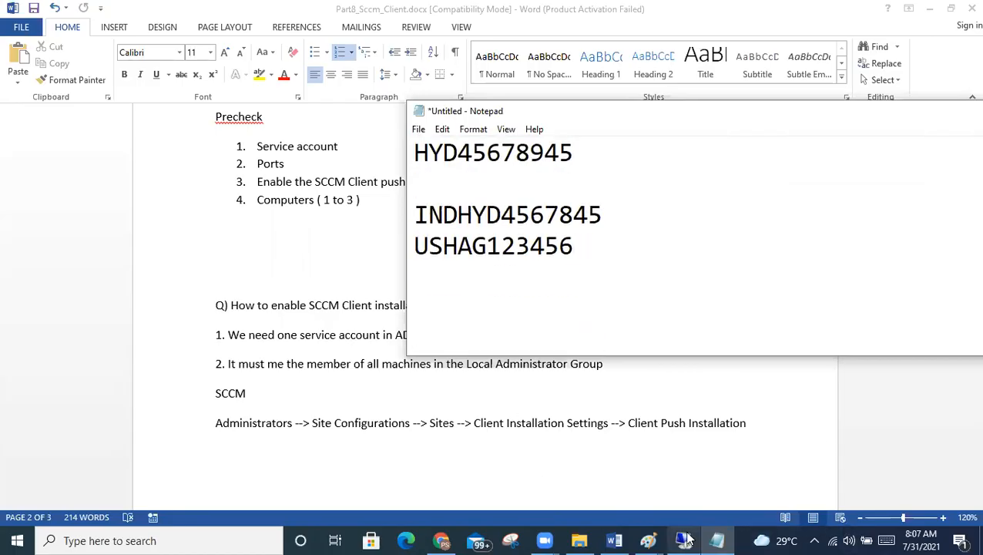
left_click(684, 540)
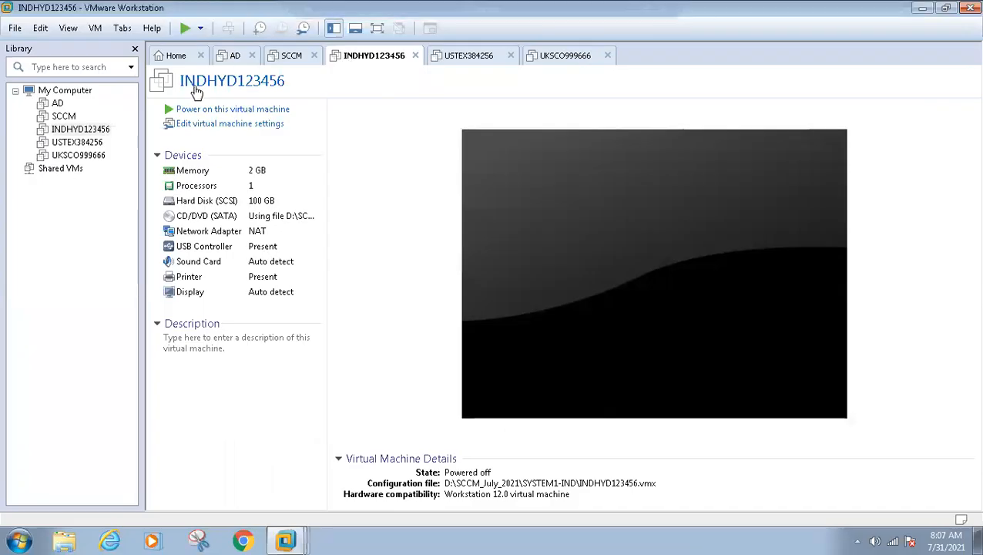
Power on INDHYD123456 while USTEX384256 and UKSCO999666 stay off.
left_click(444, 58)
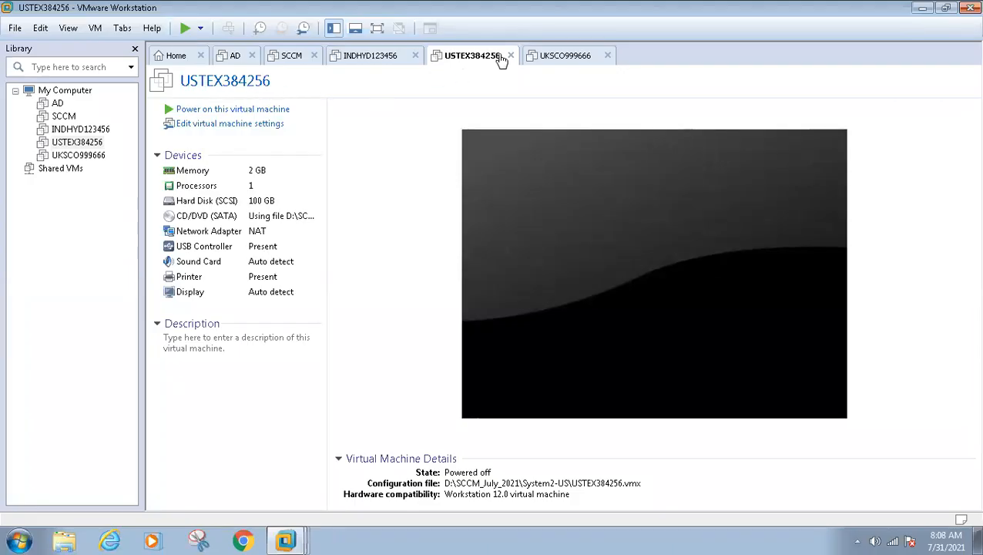
key("ctrl+Tab")
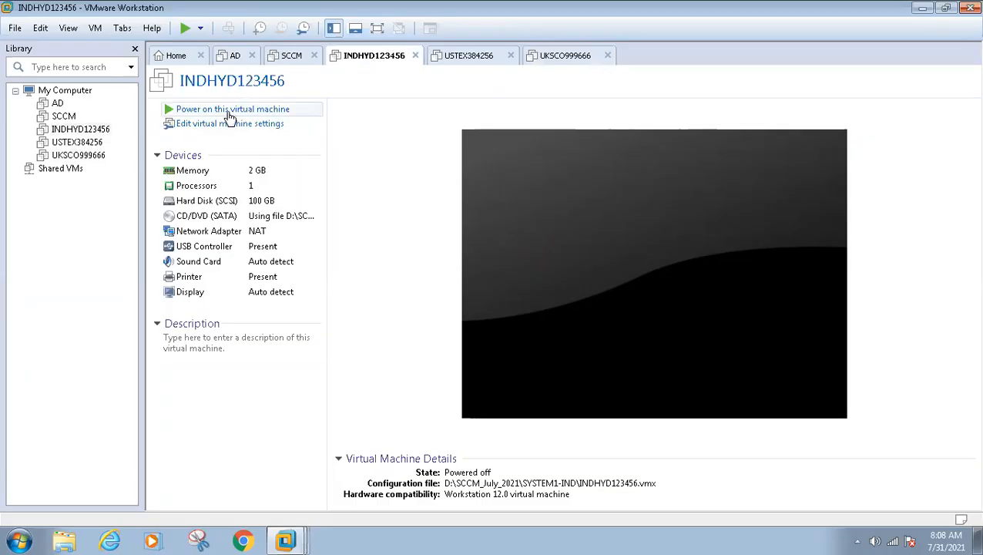
left_click(226, 111)
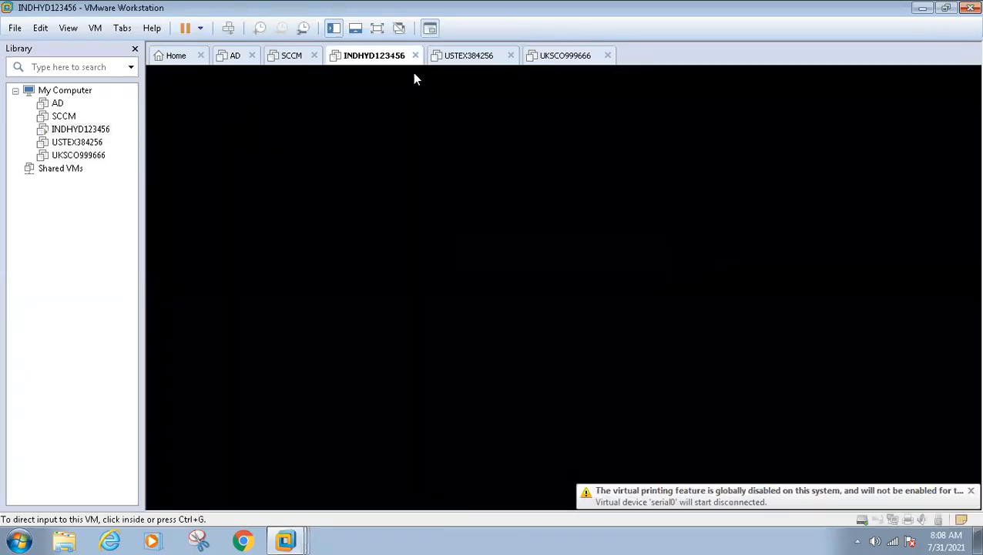
left_click(458, 62)
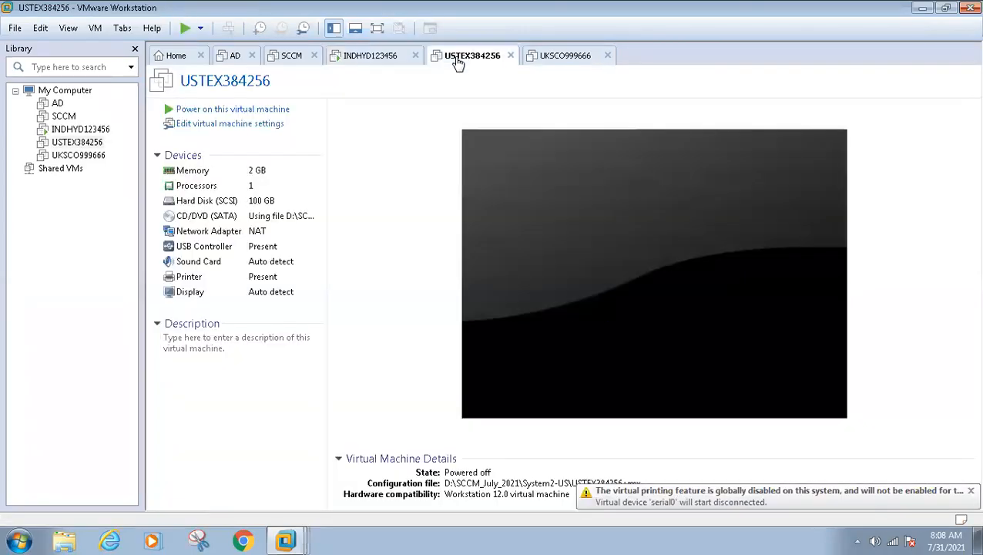
left_click(375, 63)
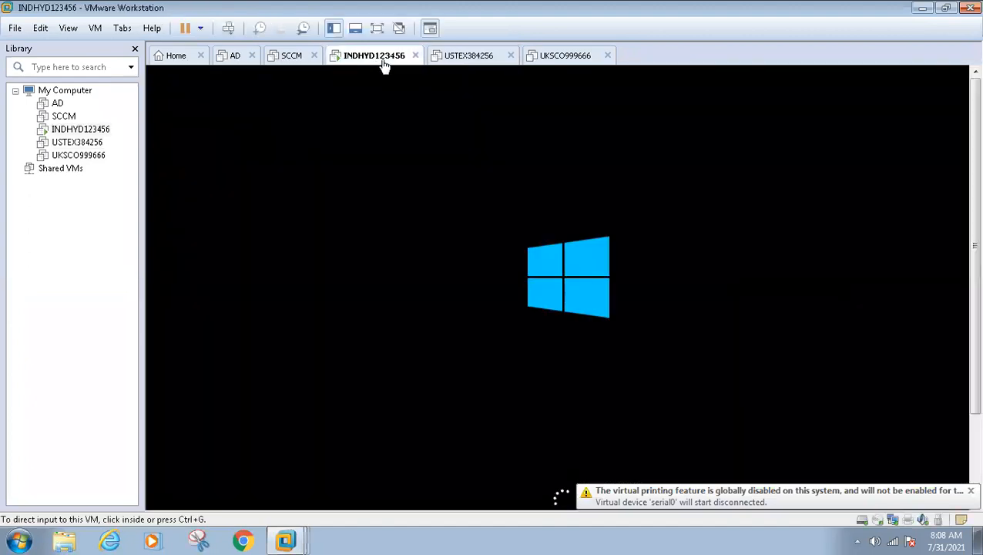
right_click(382, 60)
Review INDHYD123456's VM settings, leaving memory at 2048 MB, and return to VMware.
left_click(441, 258)
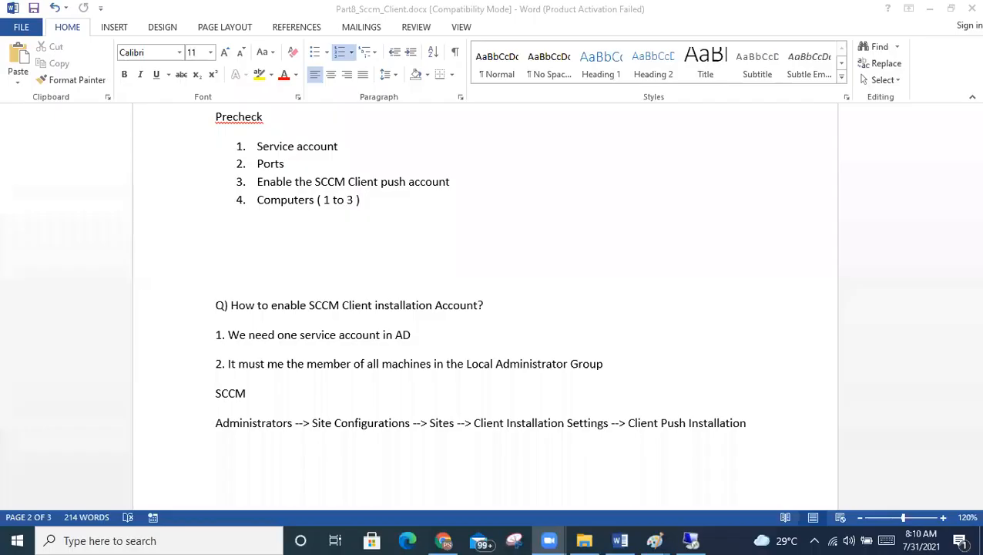
left_click(696, 536)
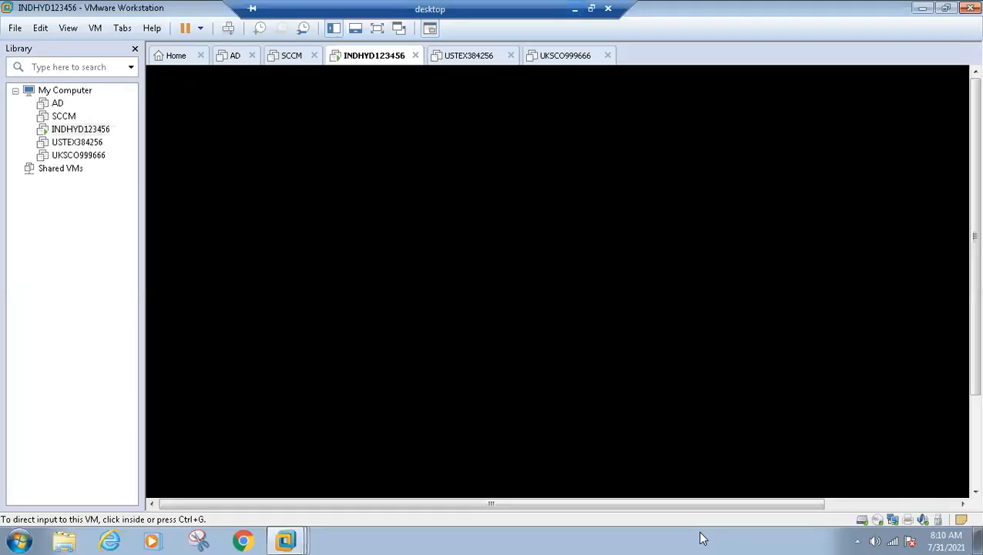
Power on the USTEX384256 virtual machine.
left_click(374, 88)
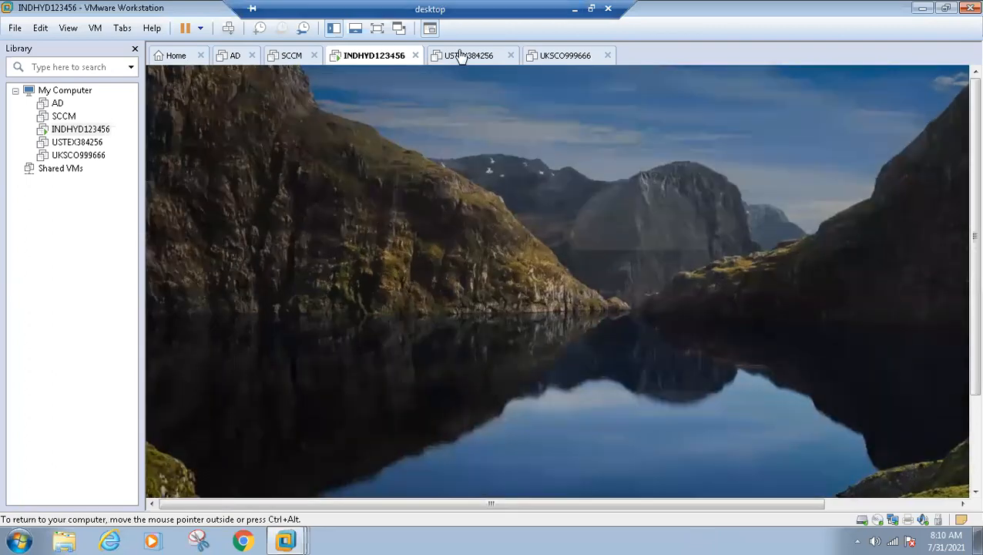
left_click(461, 56)
left_click(208, 113)
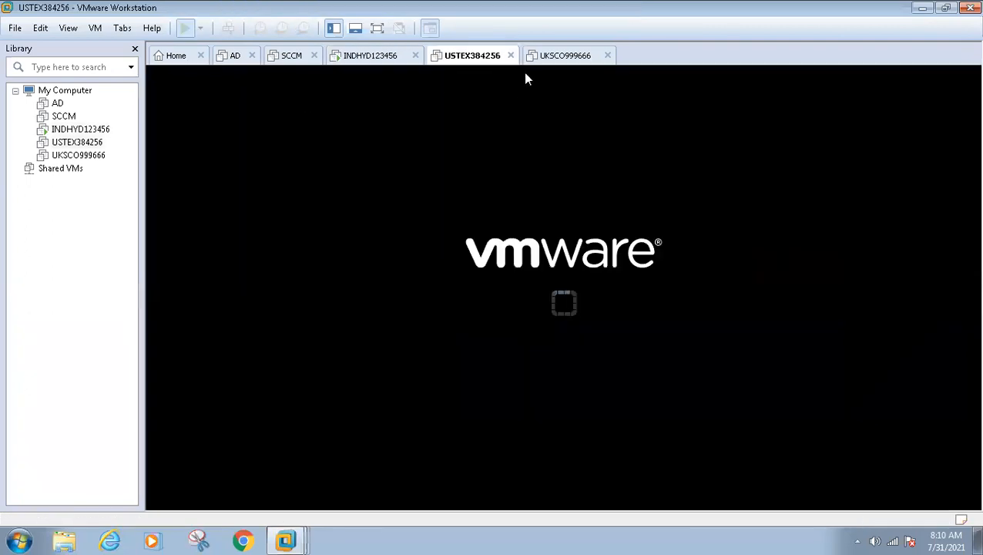
Sign in to INDHYD123456 with the account password and view it full screen.
left_click(374, 57)
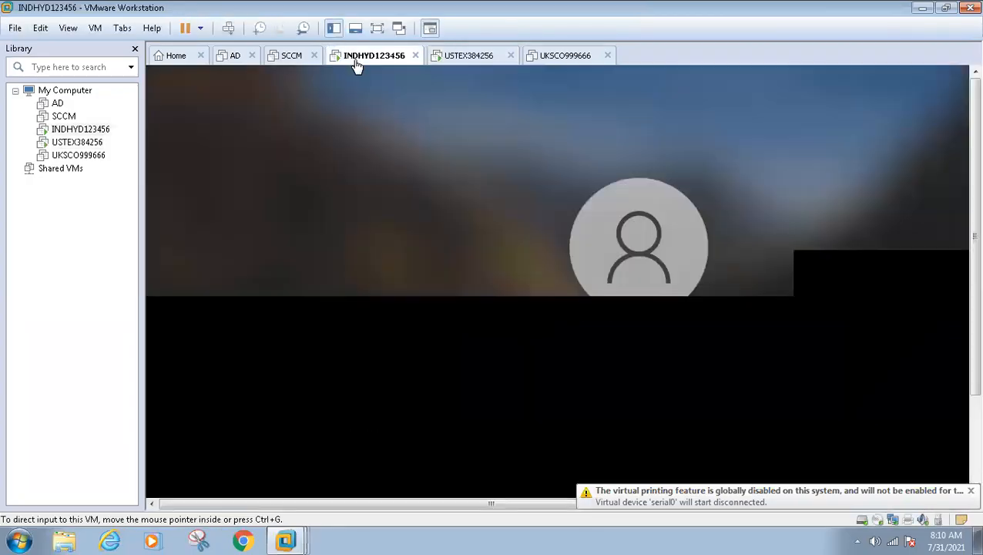
type("••")
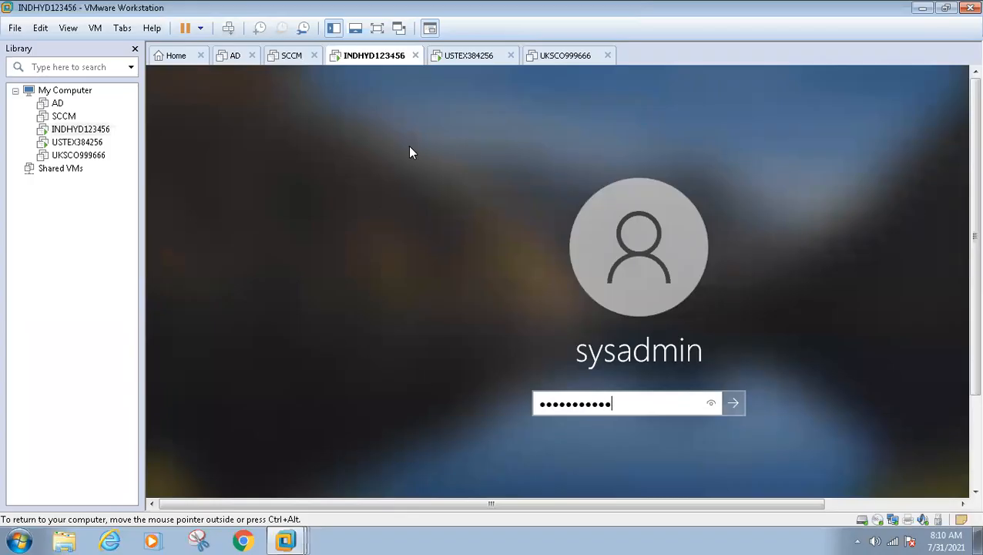
key("Return")
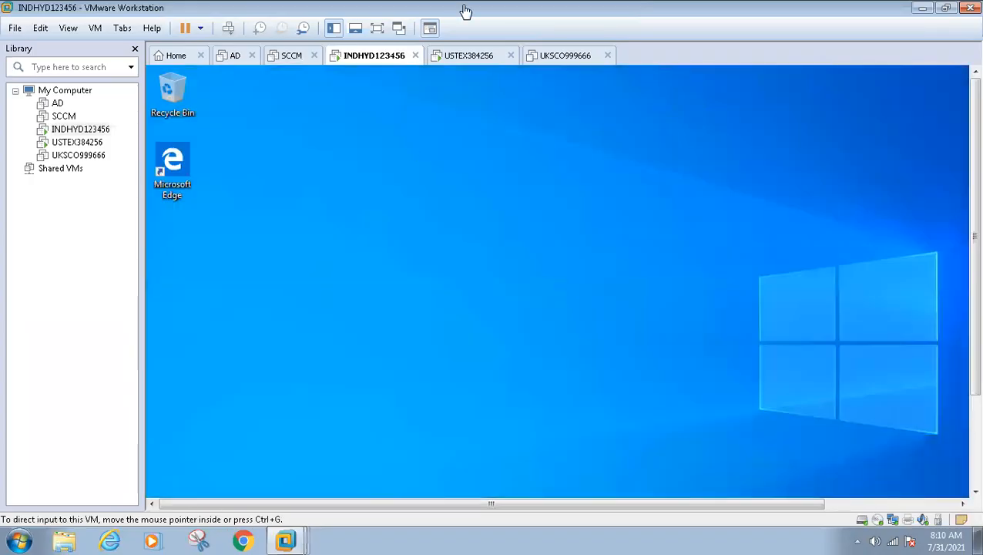
double_click(466, 61)
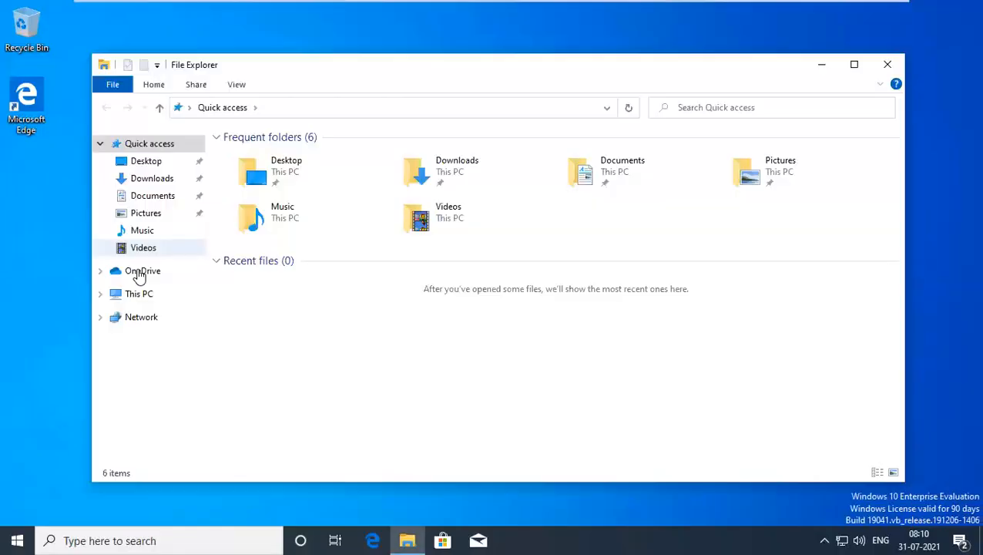
On INDHYD123456, open System properties and firewall.cpl, then close both windows.
right_click(120, 295)
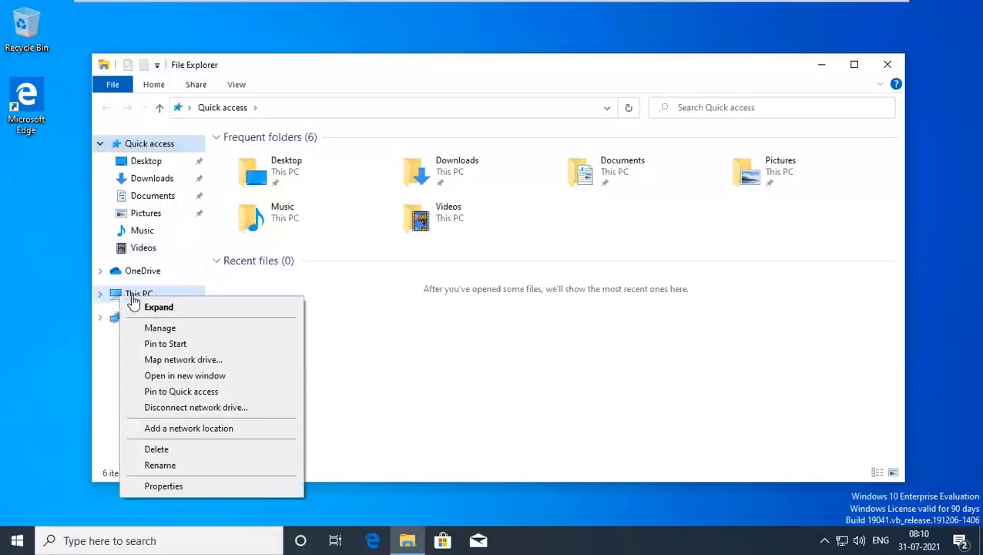
left_click(163, 486)
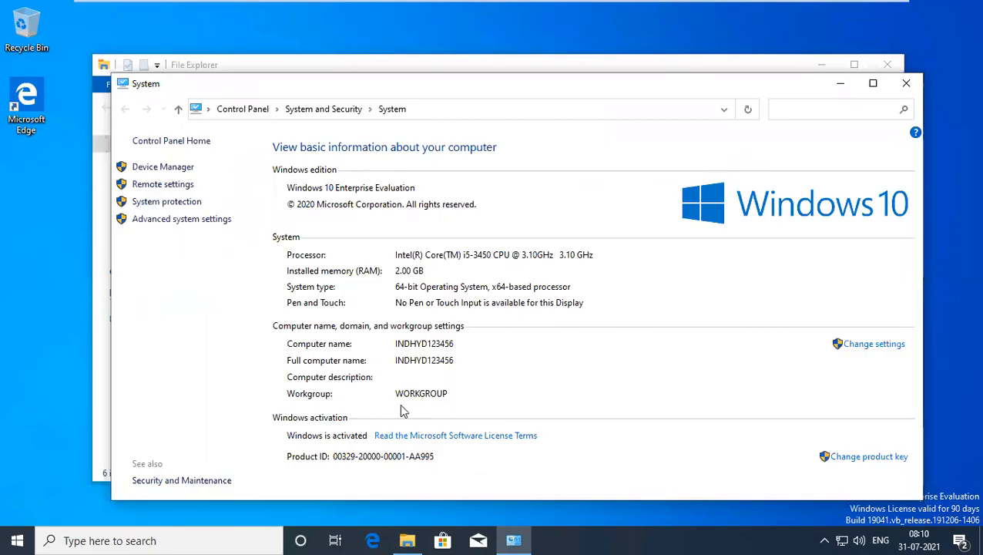
key("super+r")
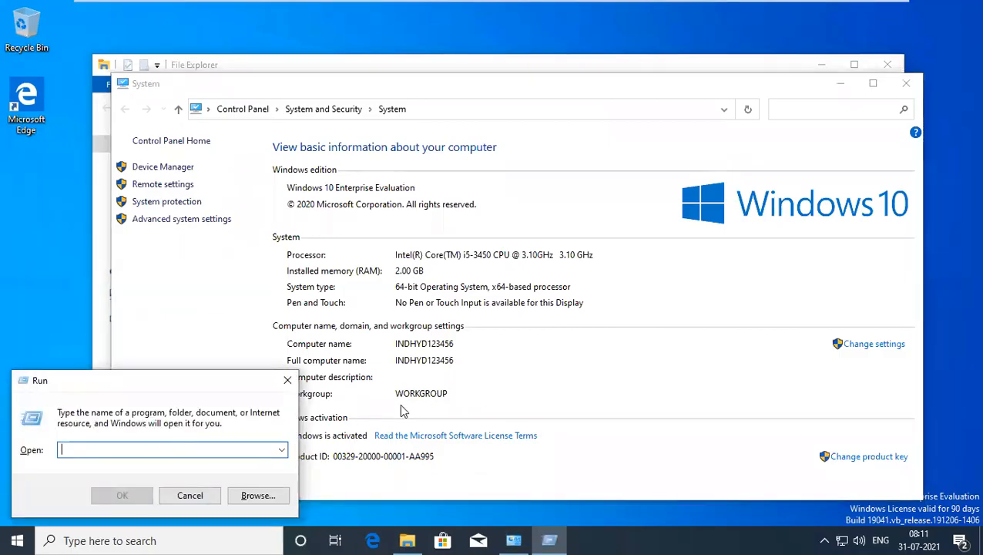
type("firewall.cpl")
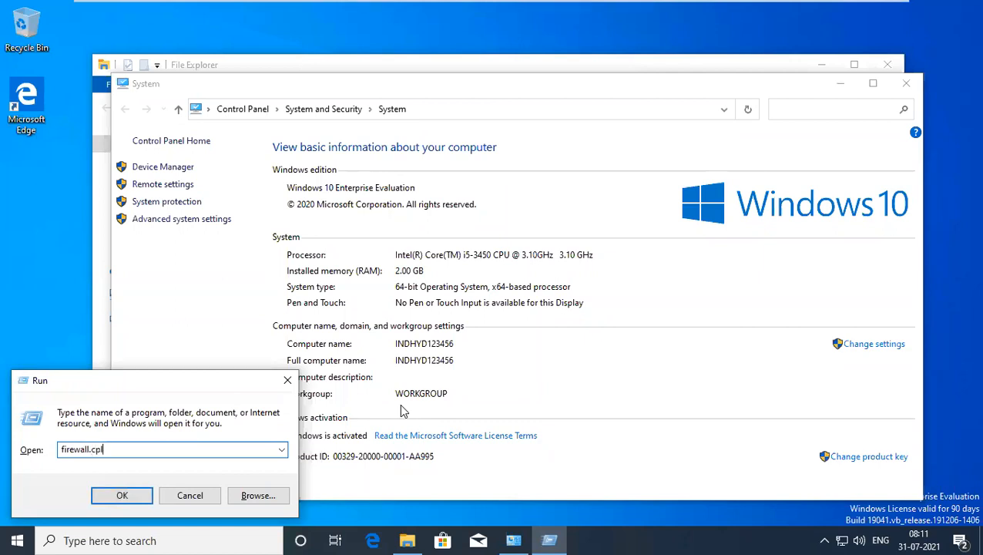
key("Return")
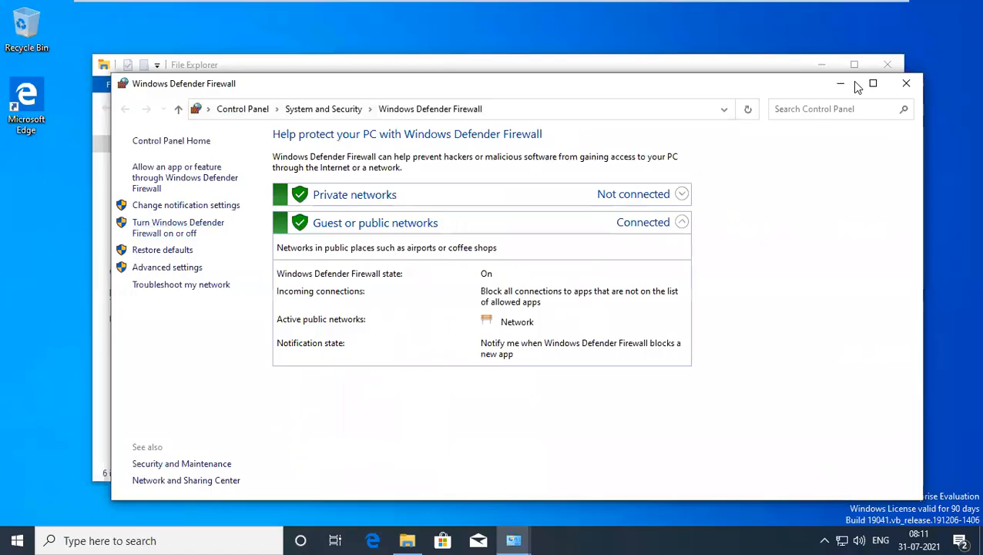
left_click(903, 83)
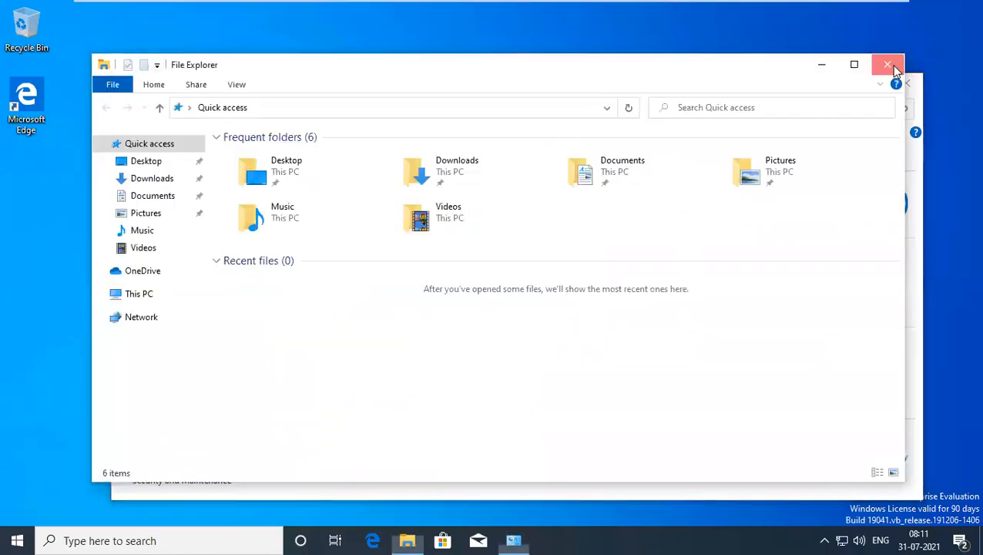
left_click(903, 83)
Switch to USTEX384256 and sign in with the account password.
mouse_move(649, 4)
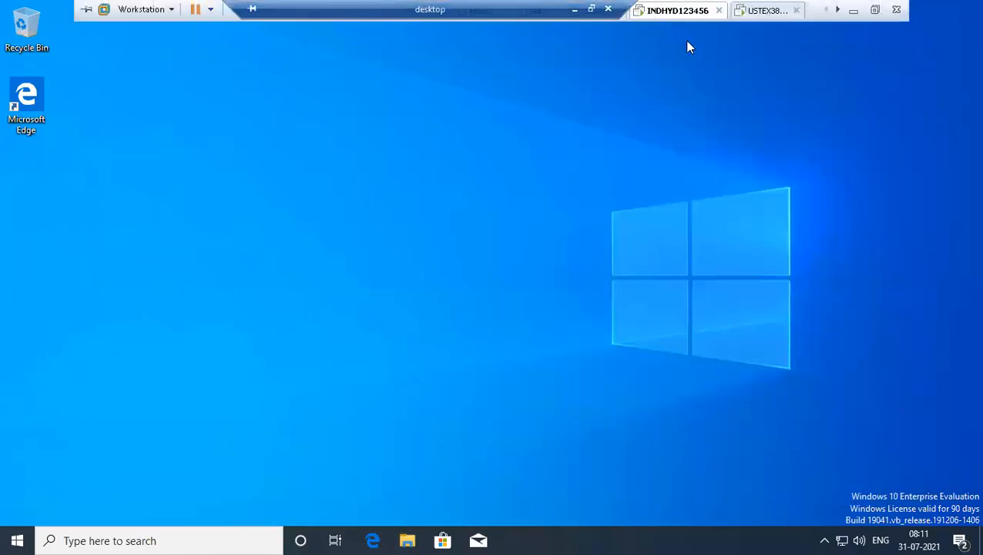
left_click(748, 14)
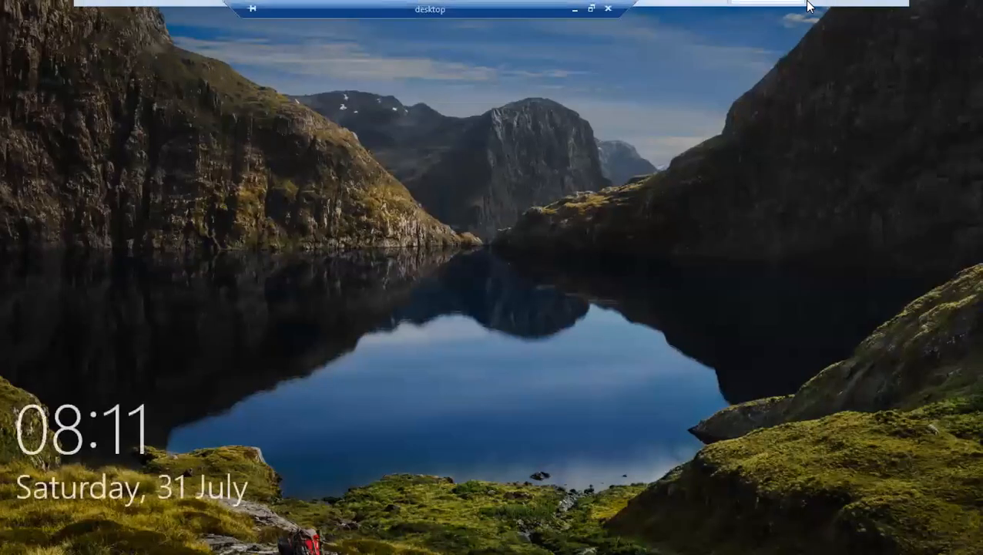
left_click(770, 121)
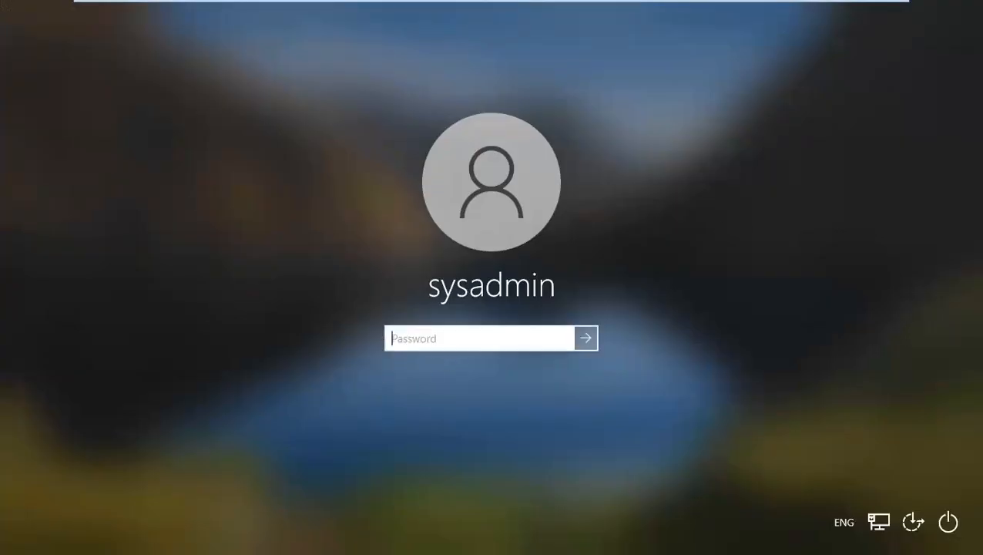
type("P")
key("Return")
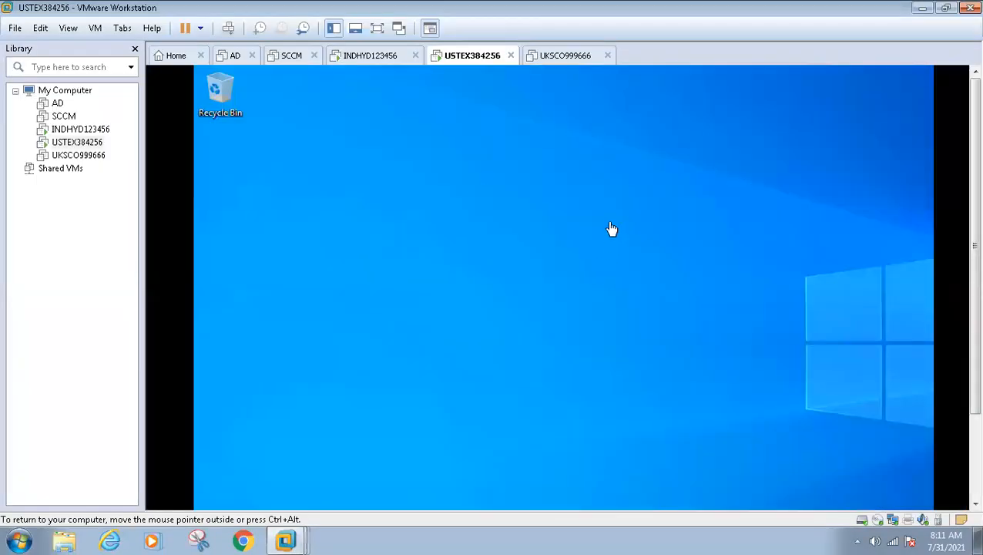
Check host resources in Task Manager, then put the VM in full screen.
right_click(702, 537)
left_click(724, 501)
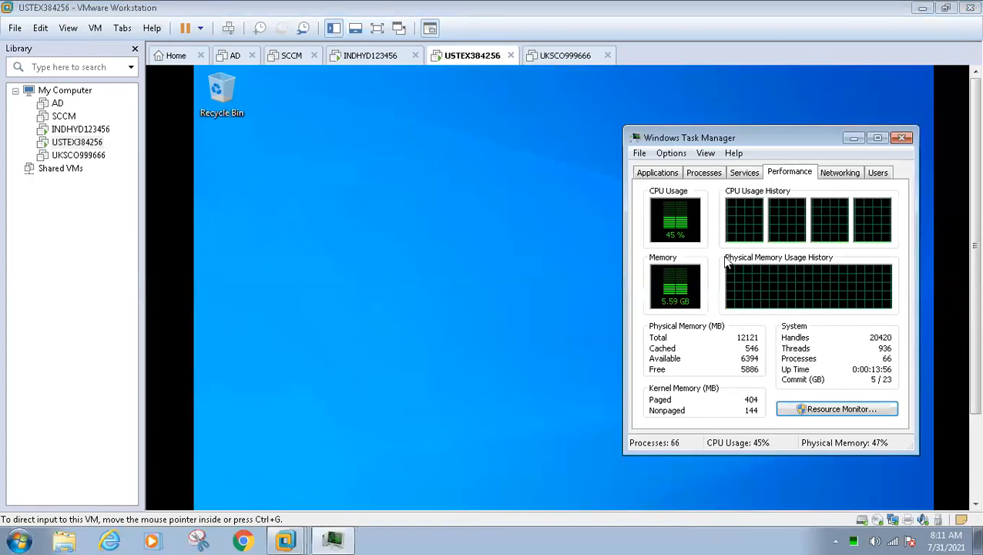
left_click(901, 137)
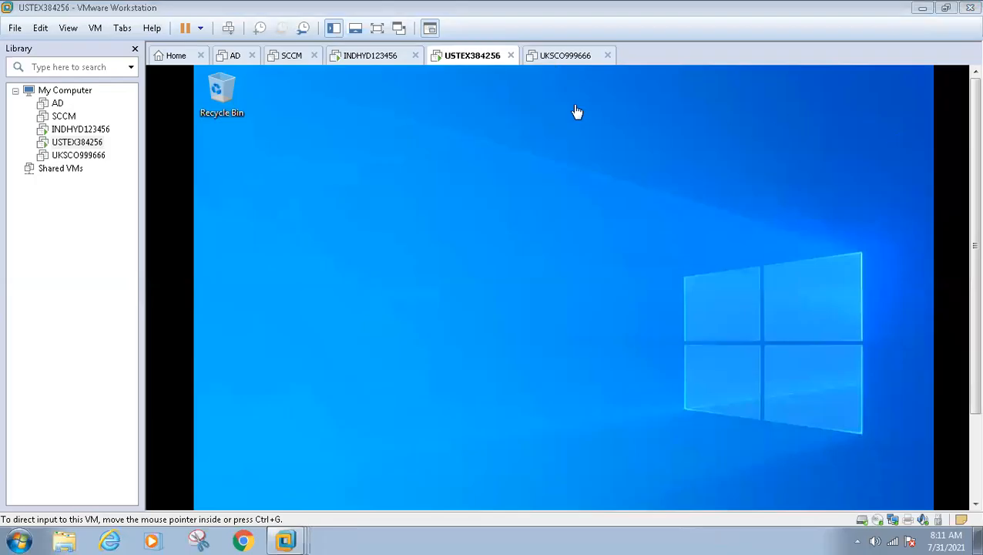
left_click(472, 140)
key("ctrl+alt+Return")
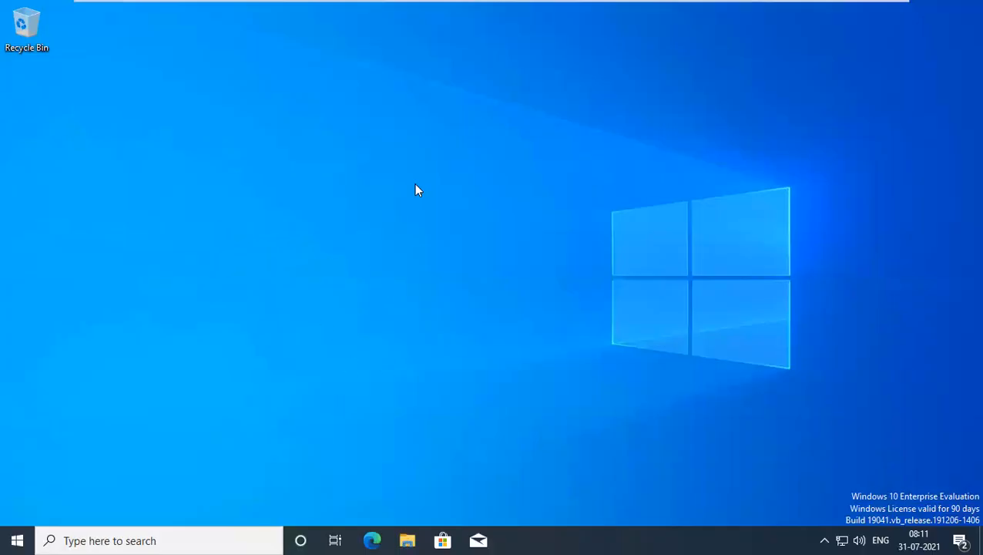
On USTEX384256, open This PC's system properties to view device details.
key("super+e")
key("super+e")
right_click(143, 313)
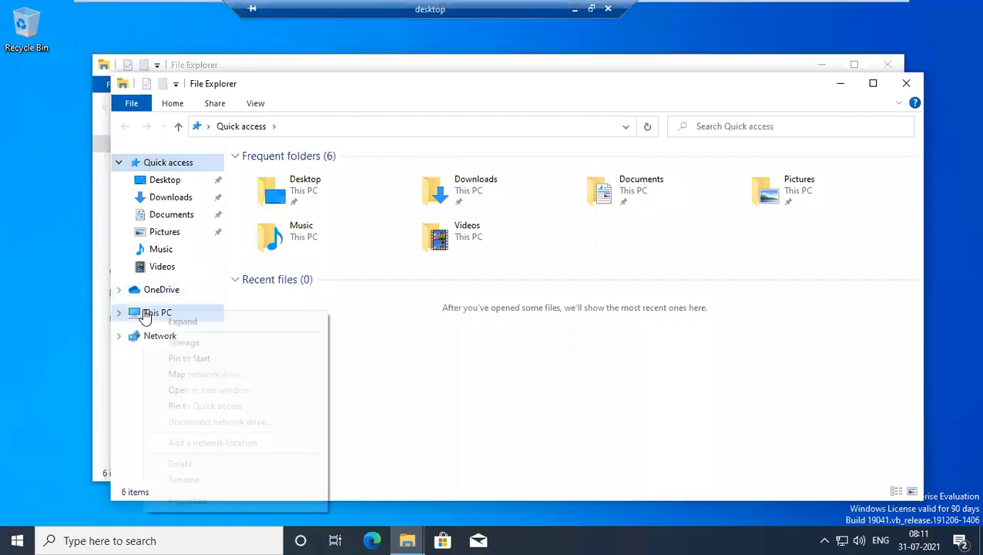
left_click(221, 497)
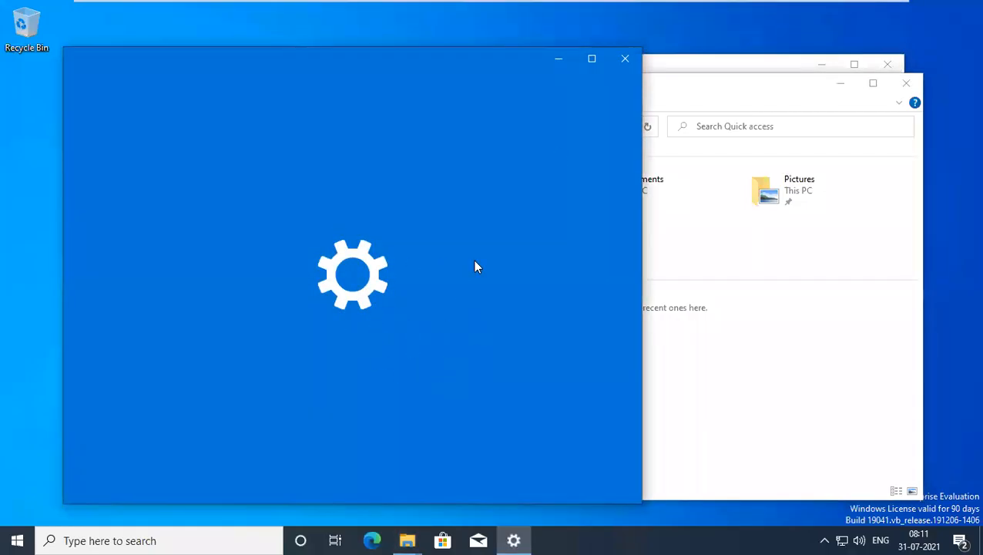
On INDHYD123456, run winver to show Version 2004 (OS Build 19041.264).
mouse_move(625, 8)
left_click(658, 16)
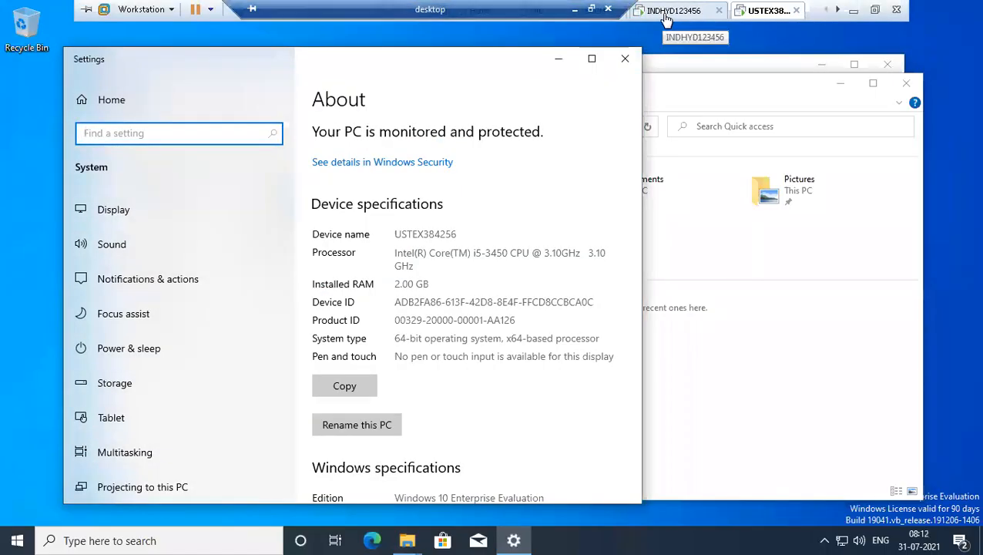
key("super+r")
type("wi")
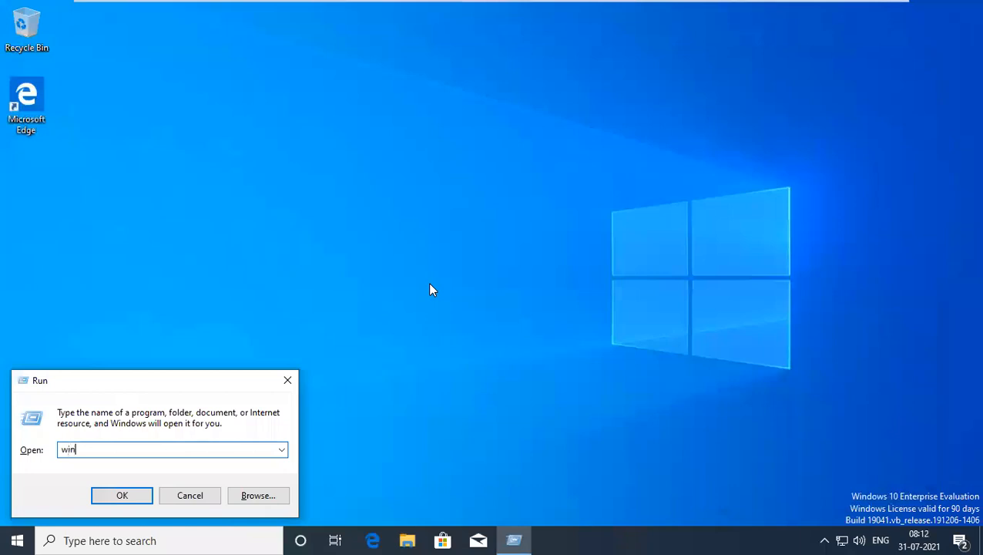
key("Return")
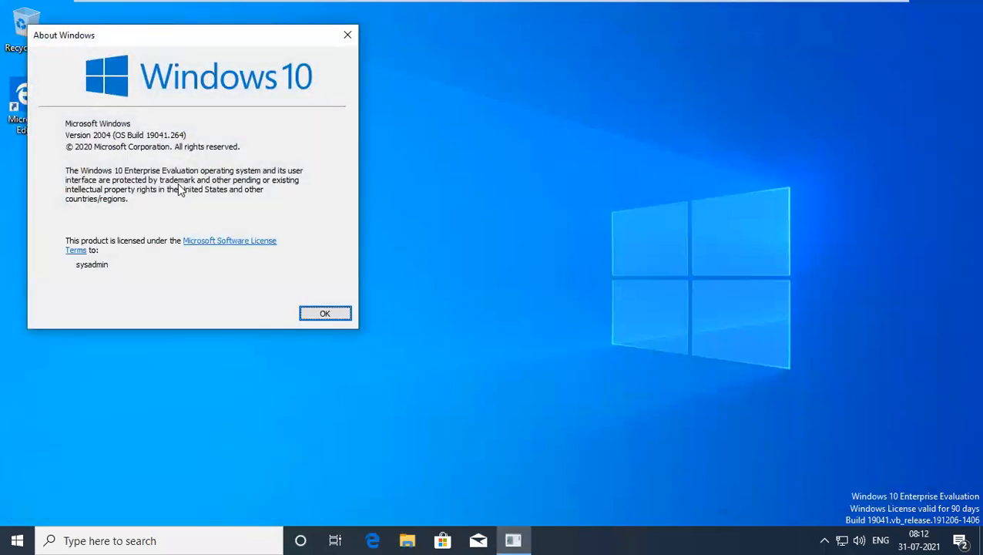
mouse_move(521, 2)
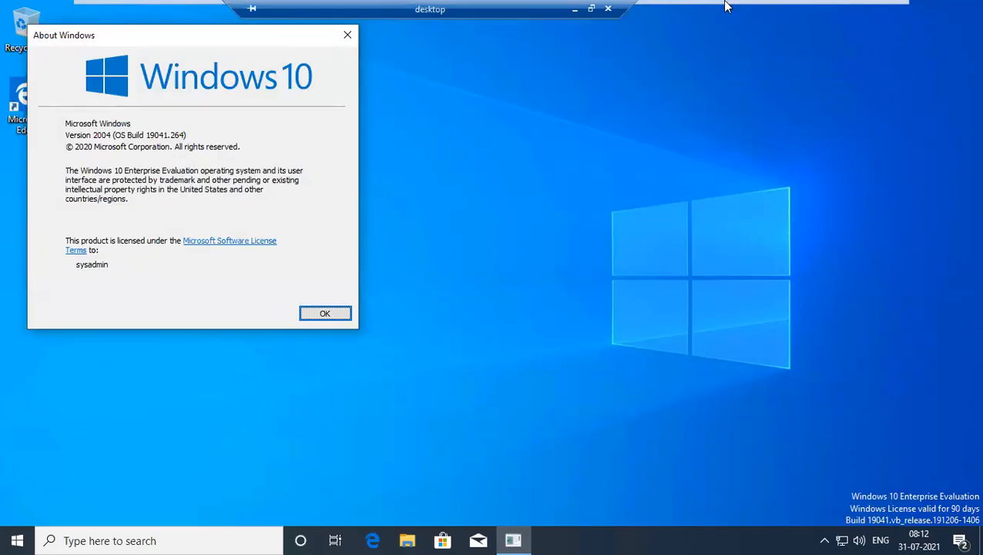
On full-screen USTEX384256, run winver showing Version 20H2 (OS Build 19042.508), then close it.
left_click(691, 6)
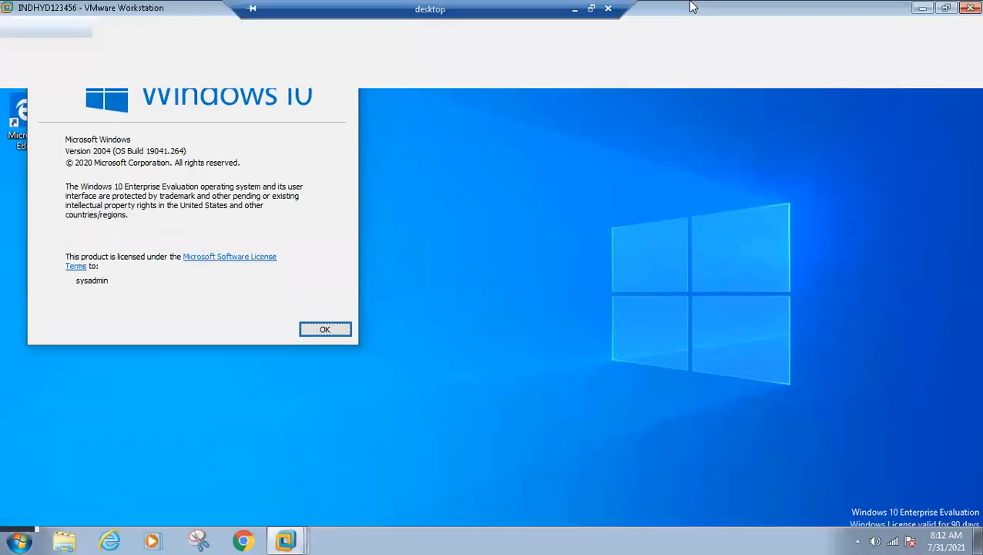
left_click(472, 55)
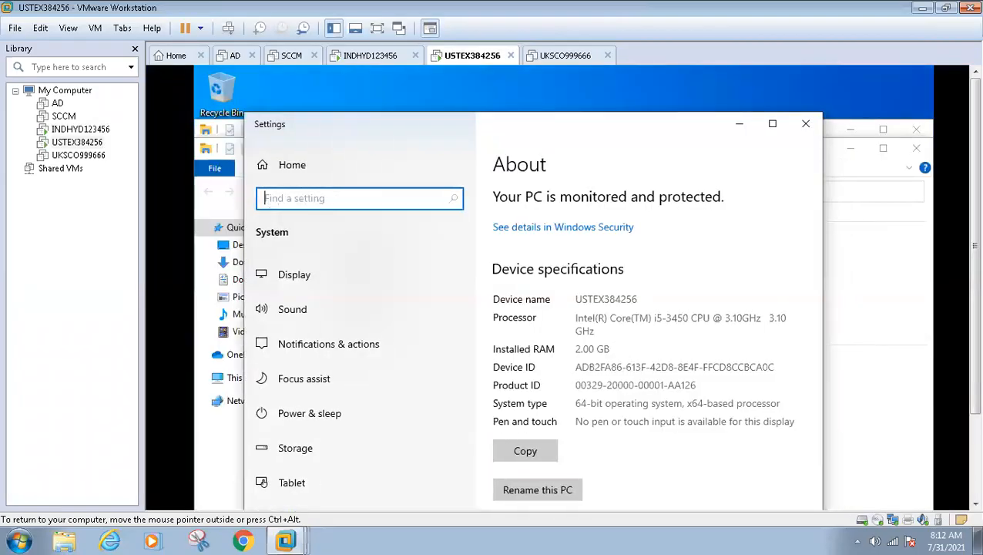
key("ctrl+alt+Return")
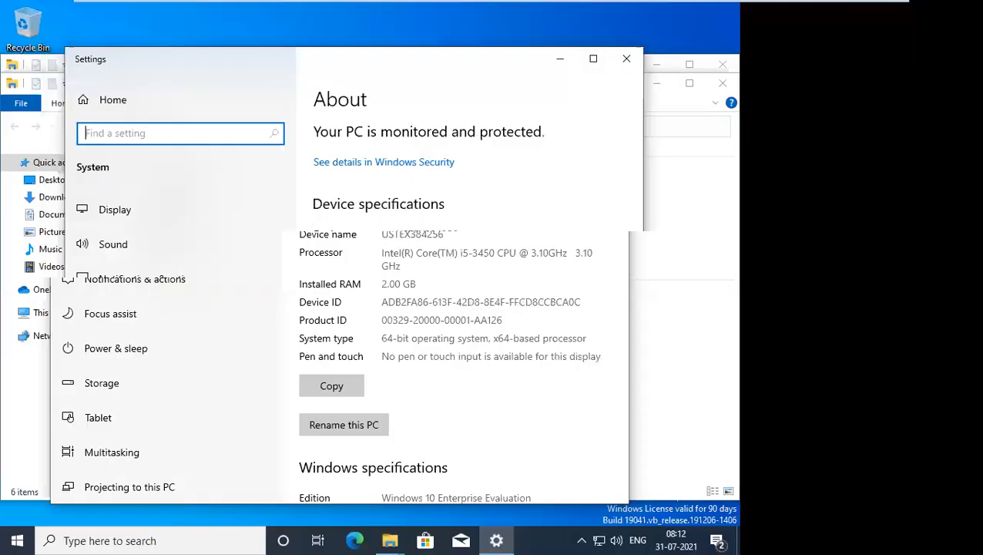
key("super+r")
type("w")
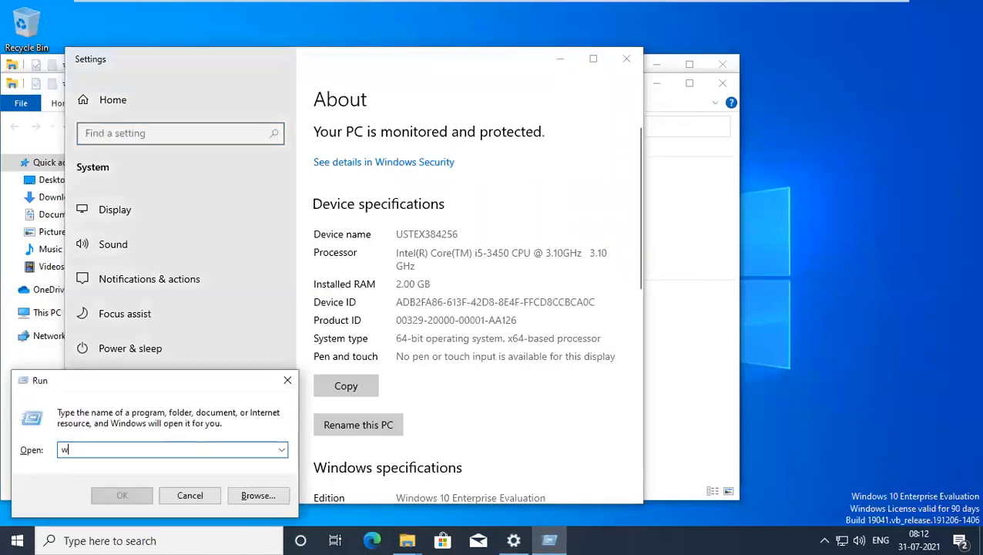
type("inver")
key("Return")
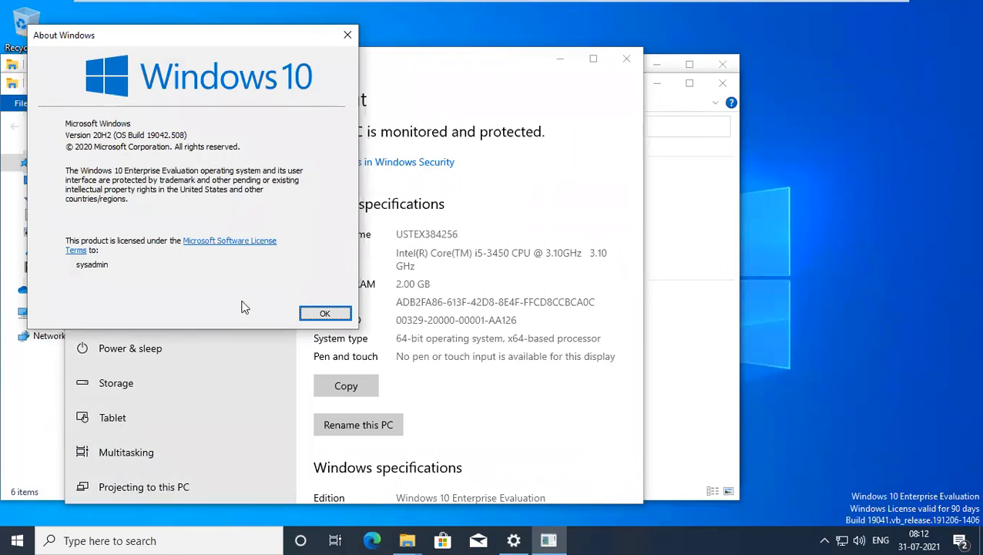
left_click(316, 315)
mouse_move(774, 9)
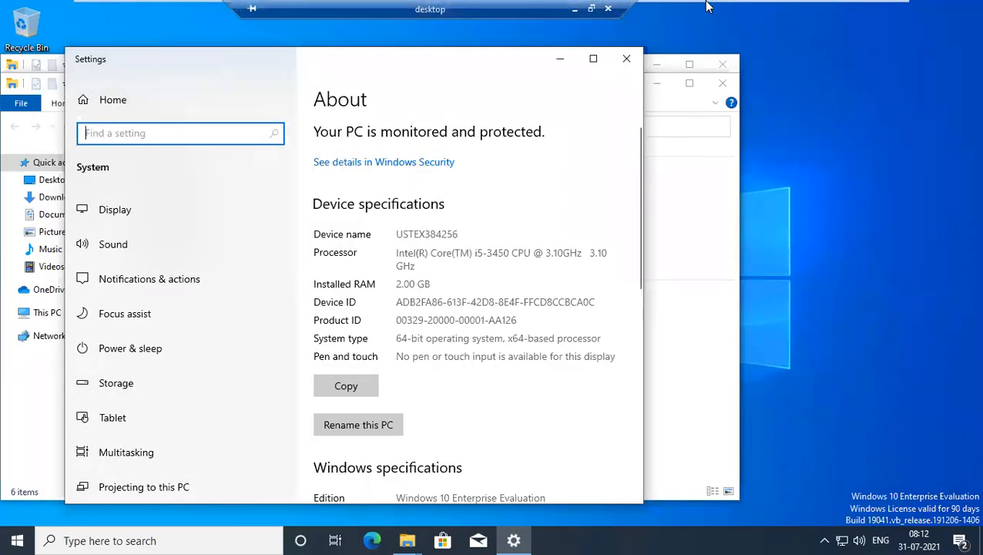
Dismiss the power menu, exit full screen, and show the powered-off AD VM's summary (1.6 GB, 100 GB).
right_click(18, 539)
mouse_move(103, 501)
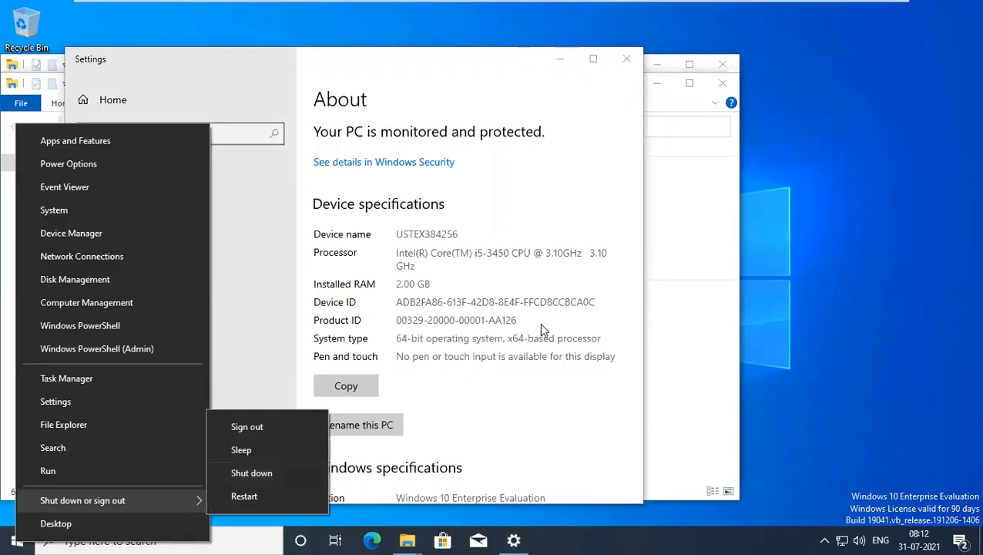
left_click(761, 100)
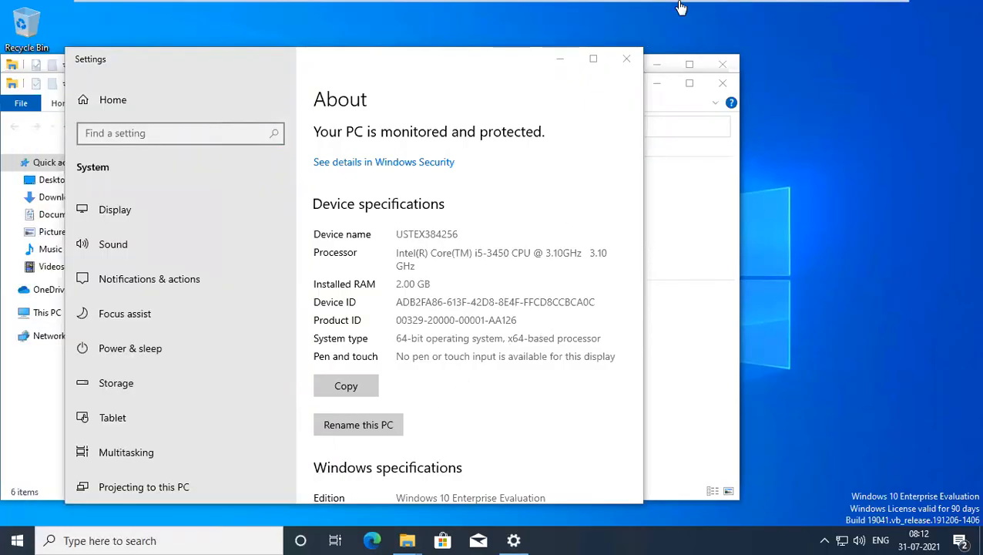
mouse_move(678, 7)
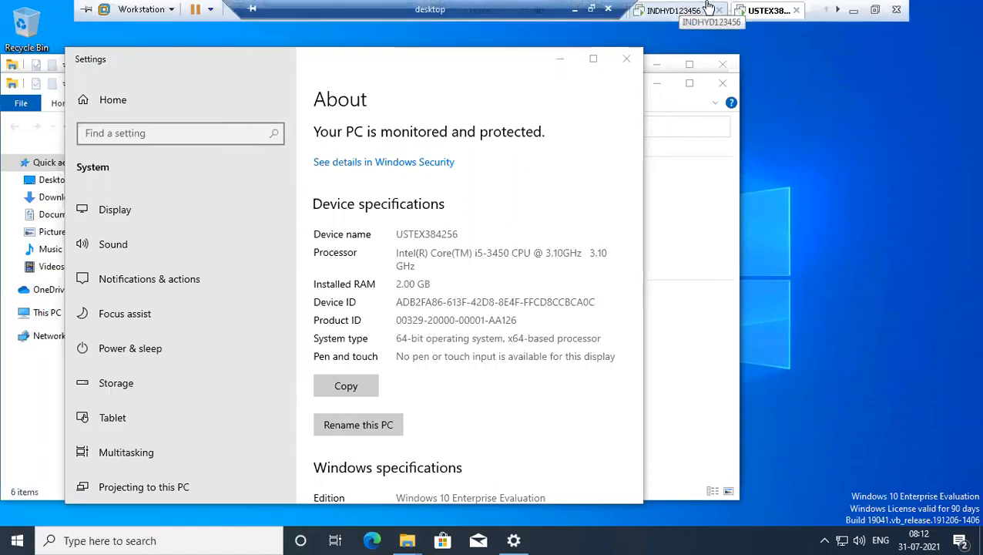
left_click(876, 11)
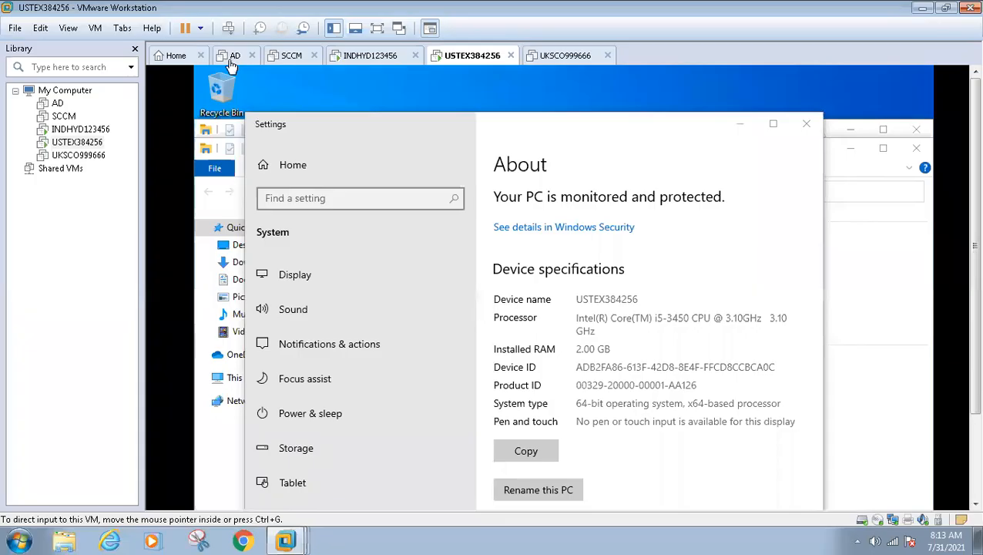
left_click(230, 62)
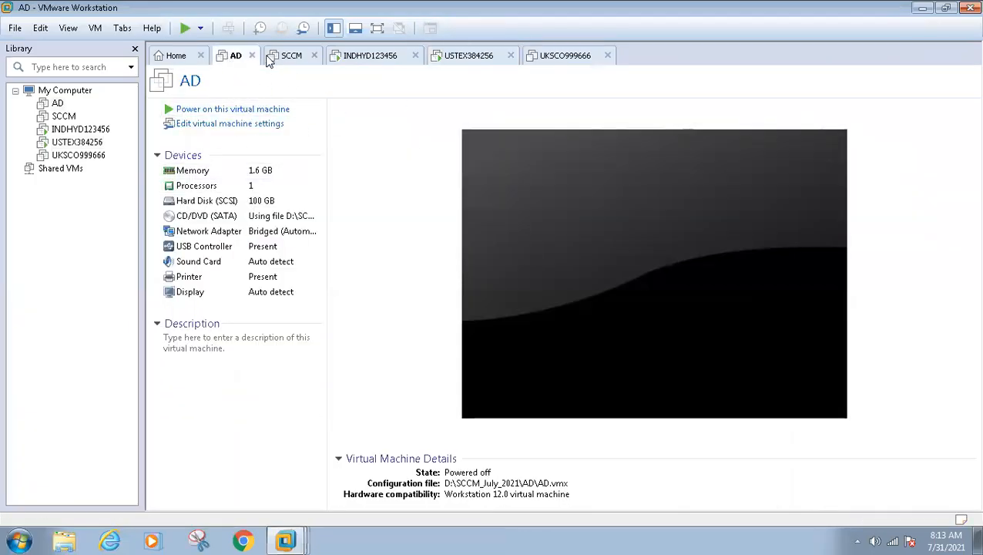
Power on the AD virtual machine and release input back to the host with Ctrl+Alt.
left_click(221, 112)
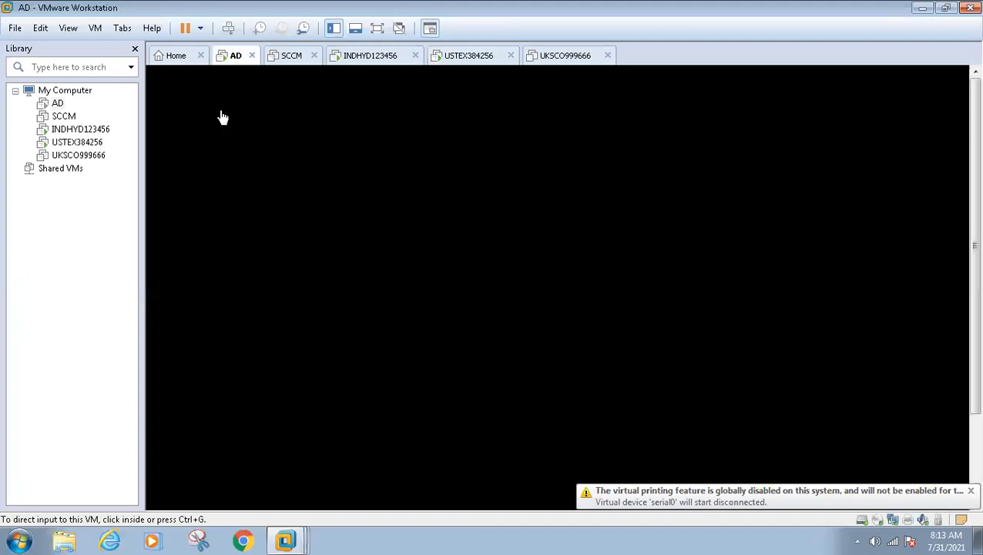
left_click(331, 200)
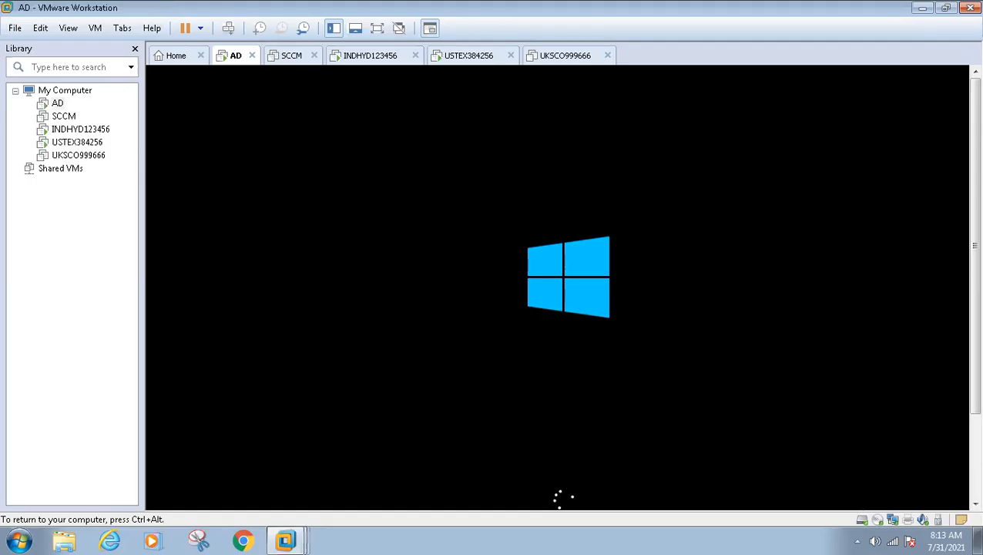
key("ctrl+alt")
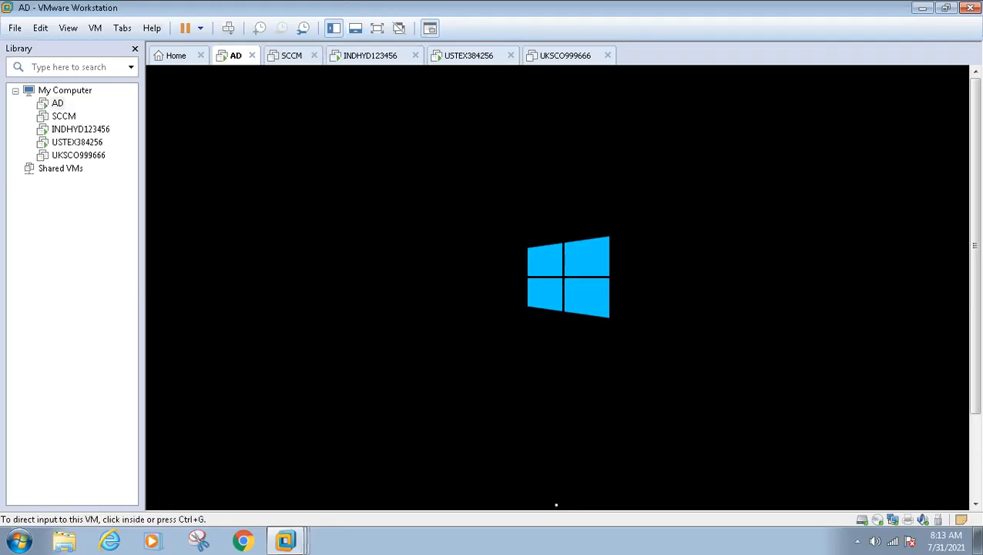
Close Task Manager and power on the SCCM virtual machine from its tab.
left_click(291, 58)
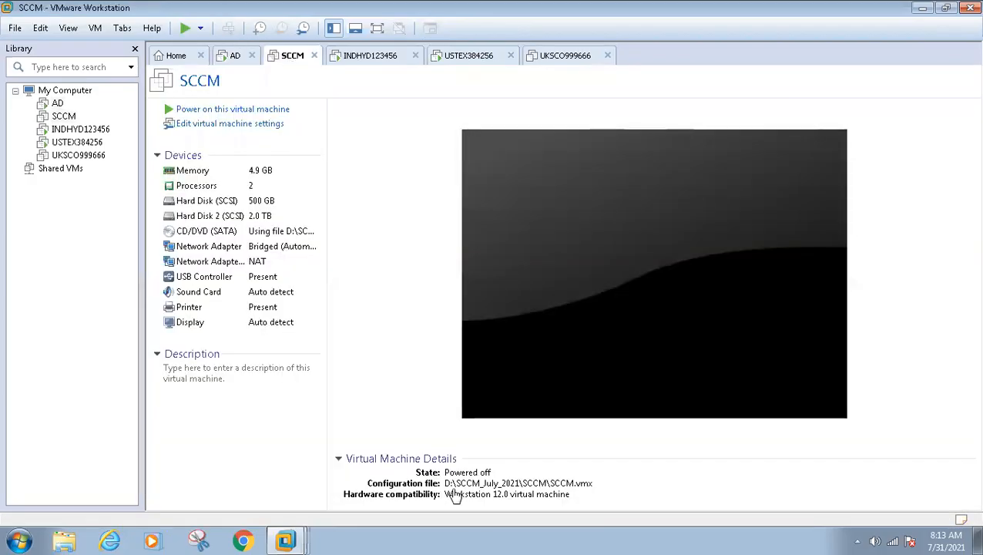
right_click(569, 539)
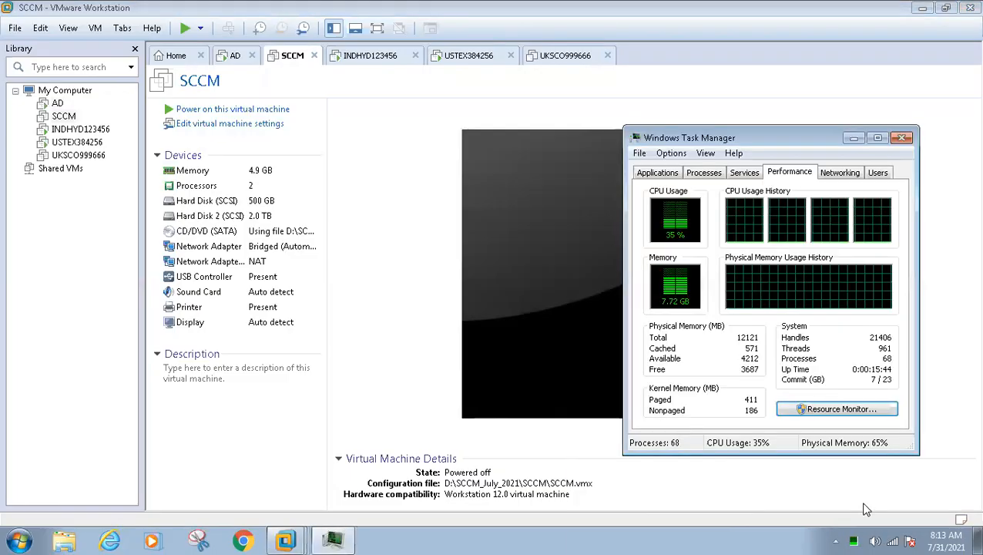
left_click(903, 139)
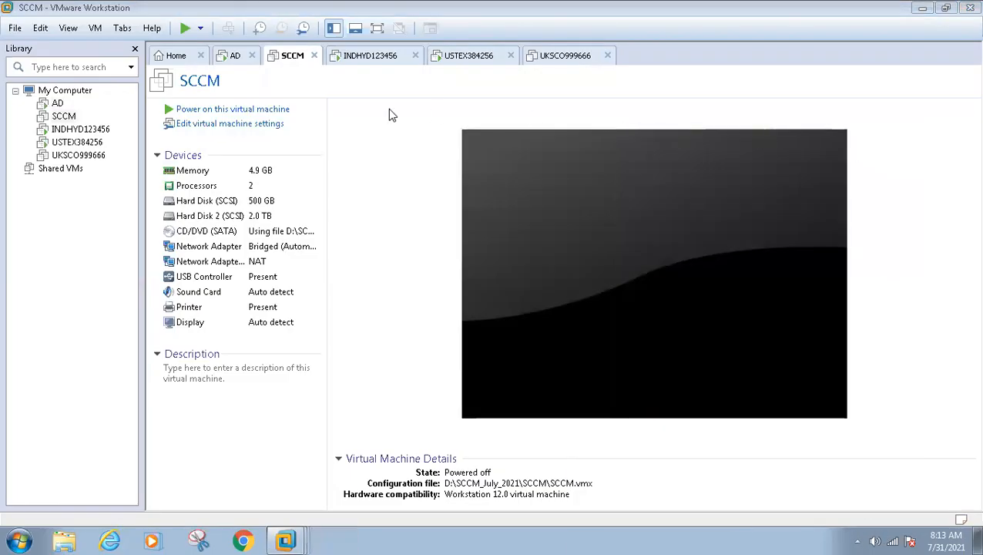
left_click(195, 110)
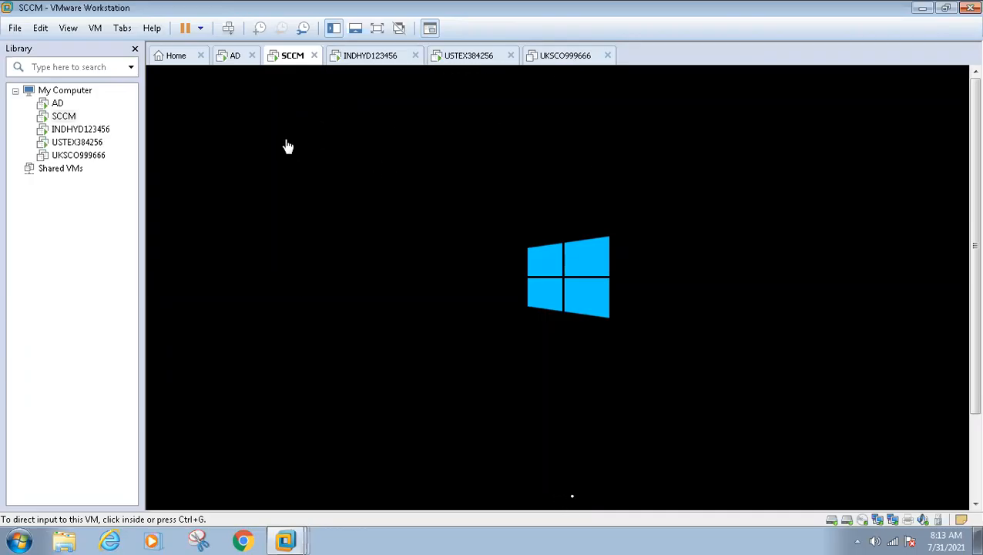
Check the SCCM VM's boot progress, then return focus to the AD VM console.
left_click(222, 64)
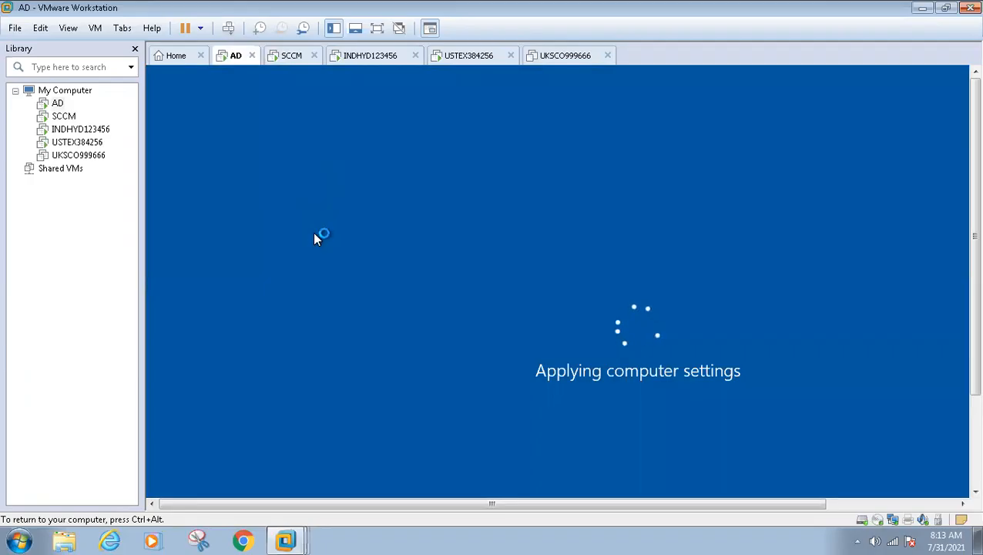
left_click(281, 65)
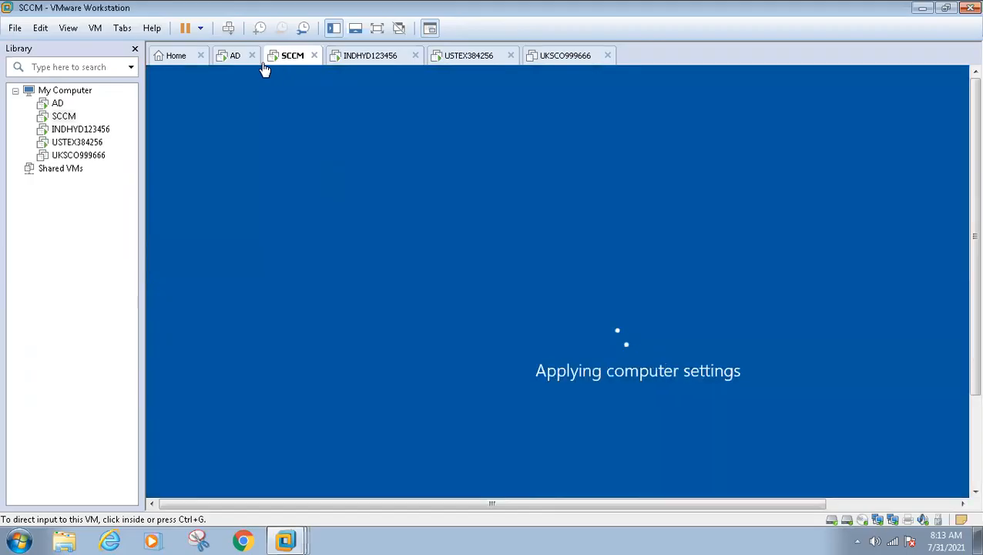
left_click(235, 62)
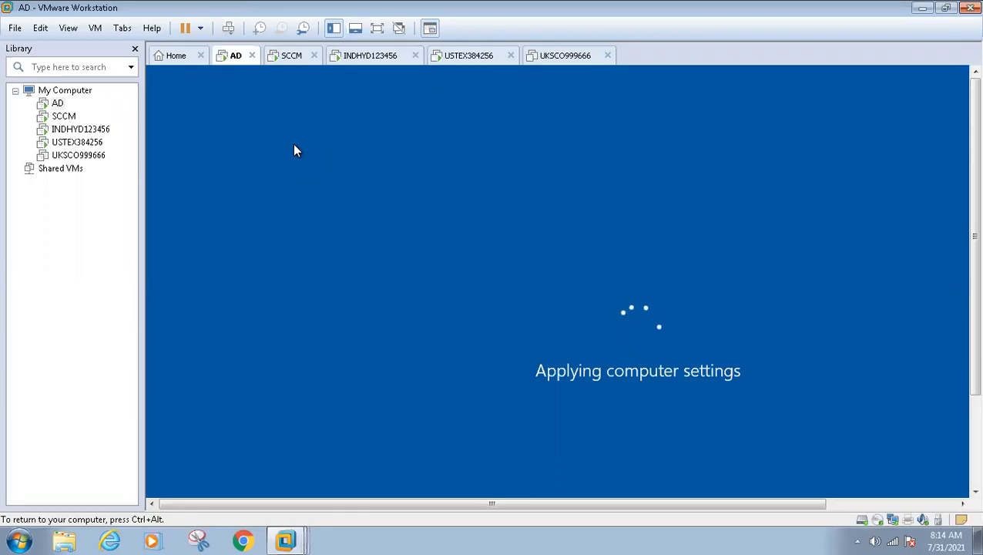
key("ctrl+alt+Return")
key("ctrl+alt+Return")
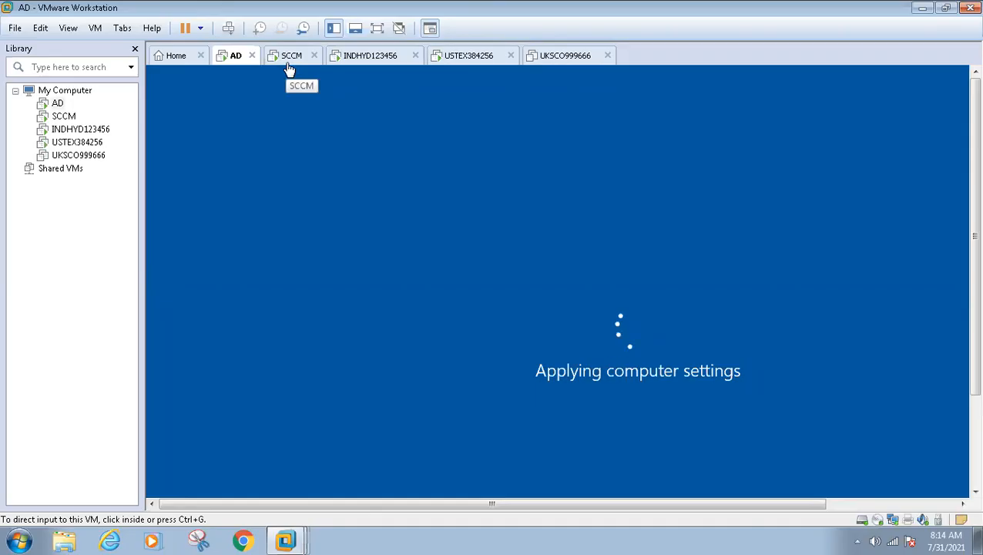
left_click(278, 182)
Watch the AD VM full screen until its Administrator sign-in screen appears, then return to windowed view.
key("ctrl+alt+Return")
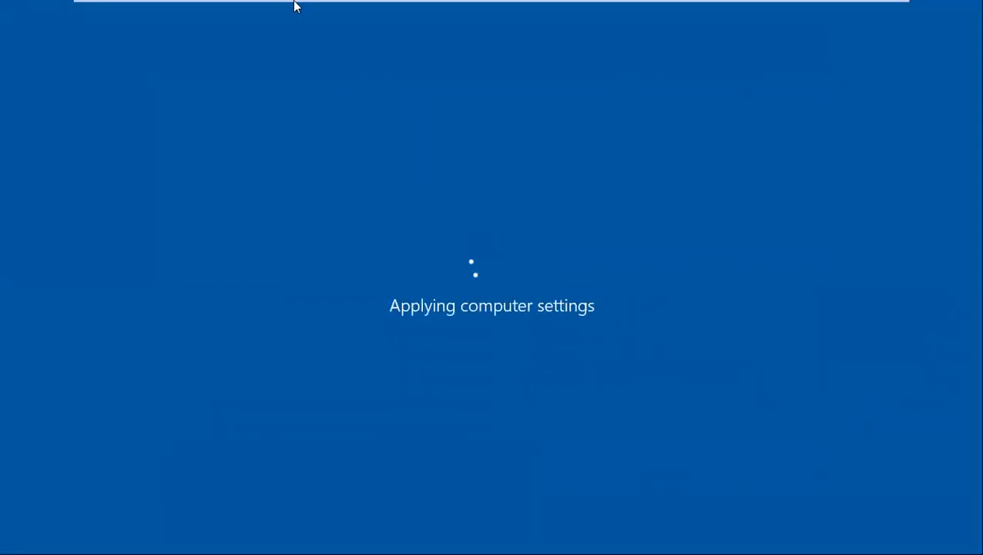
mouse_move(294, 6)
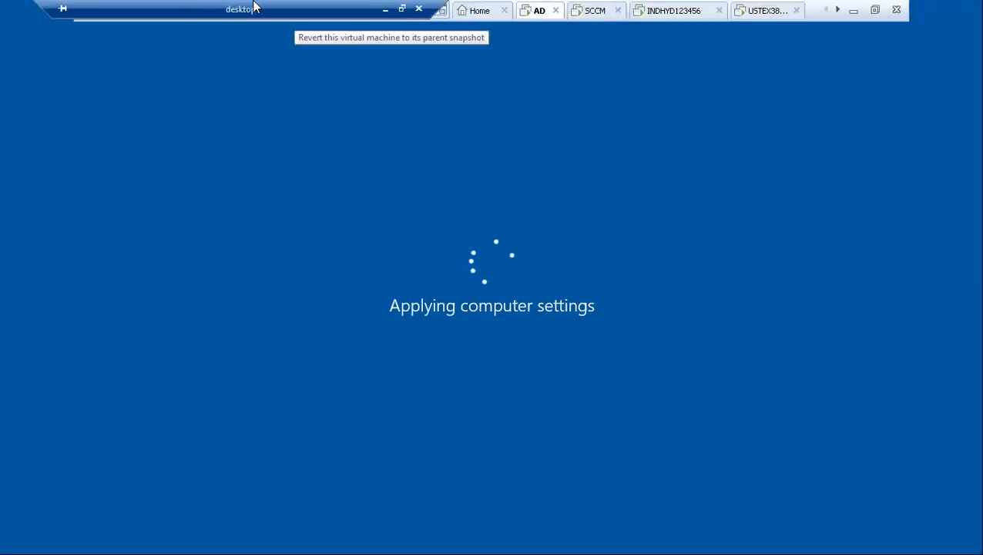
left_click(595, 10)
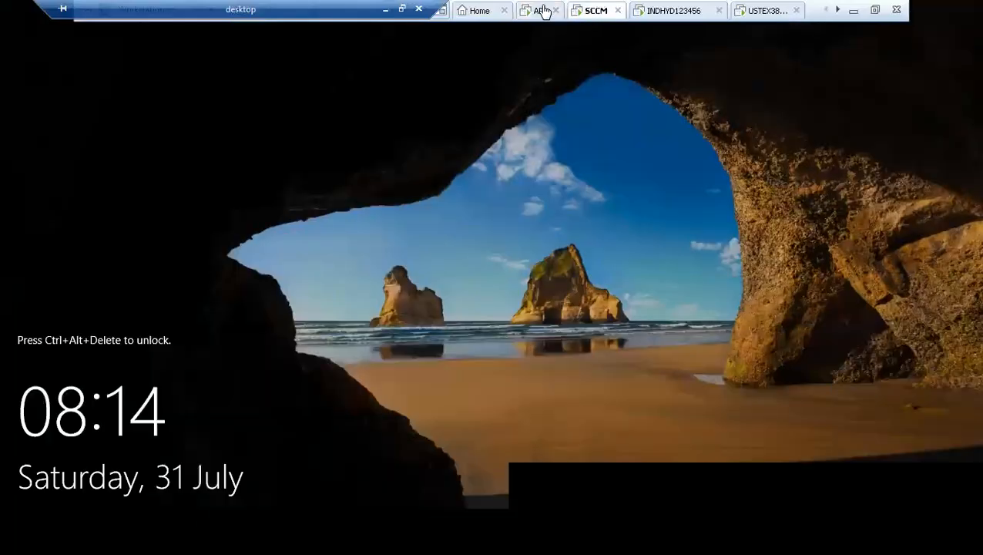
left_click(543, 11)
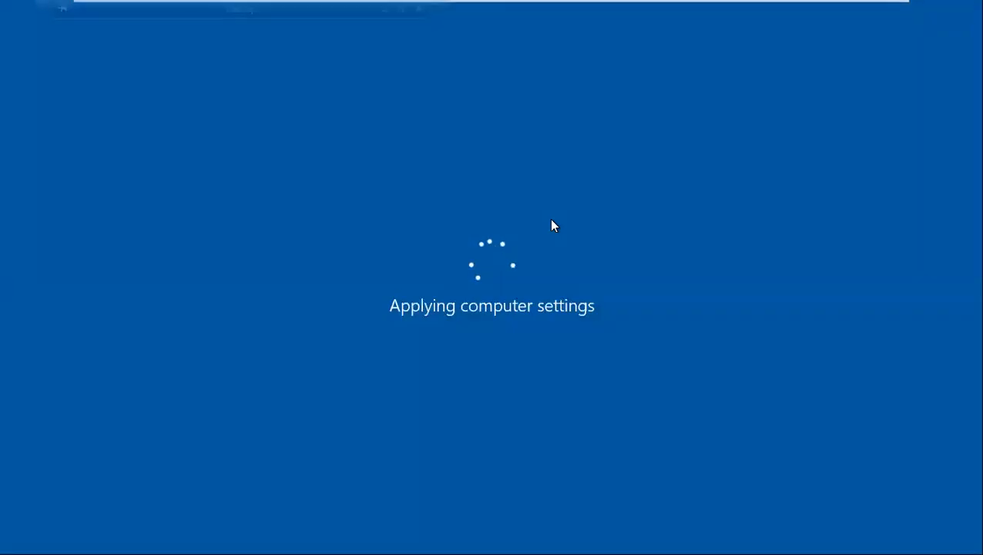
mouse_move(571, 6)
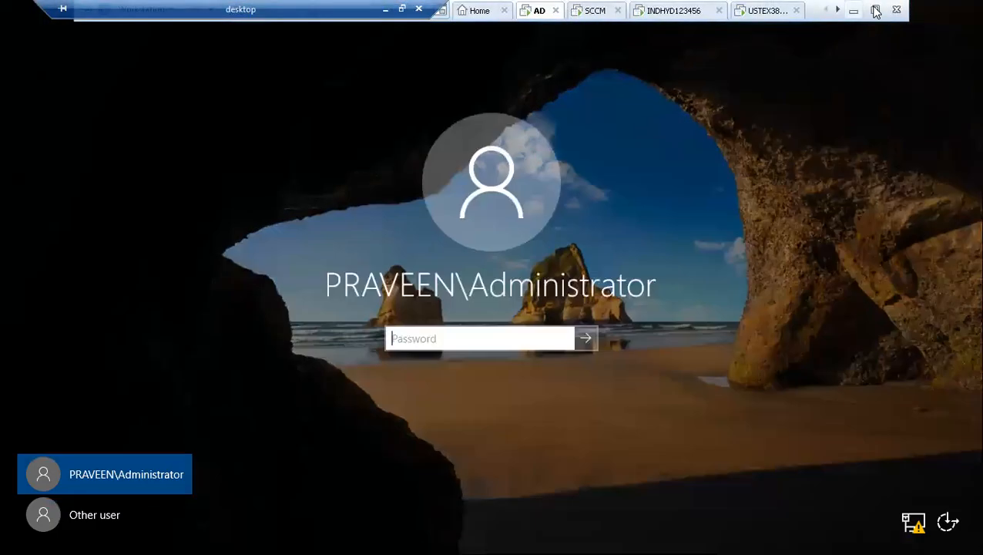
left_click(875, 9)
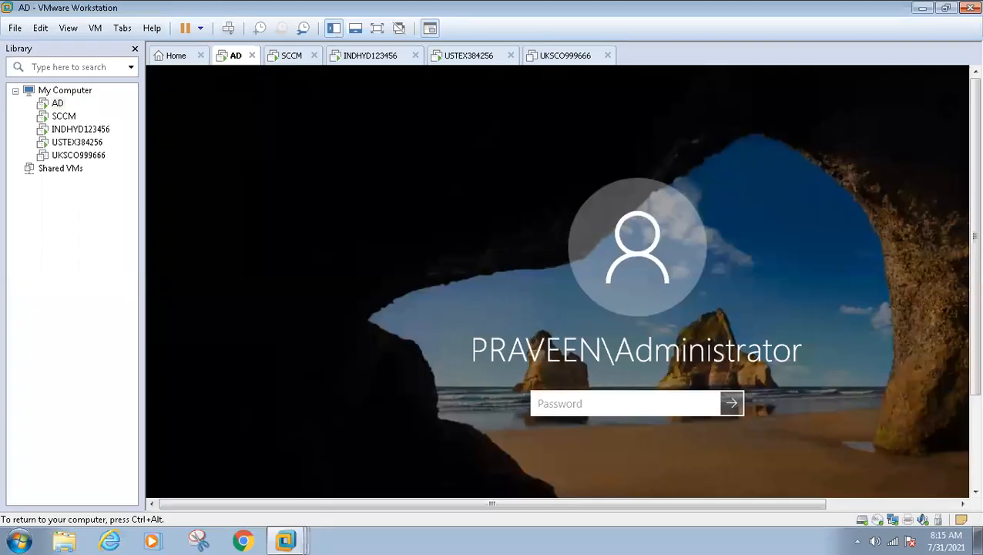
Sign in with the administrator password, go full screen, minimize Server Manager, and close extadsch.
type("**********")
key("Return")
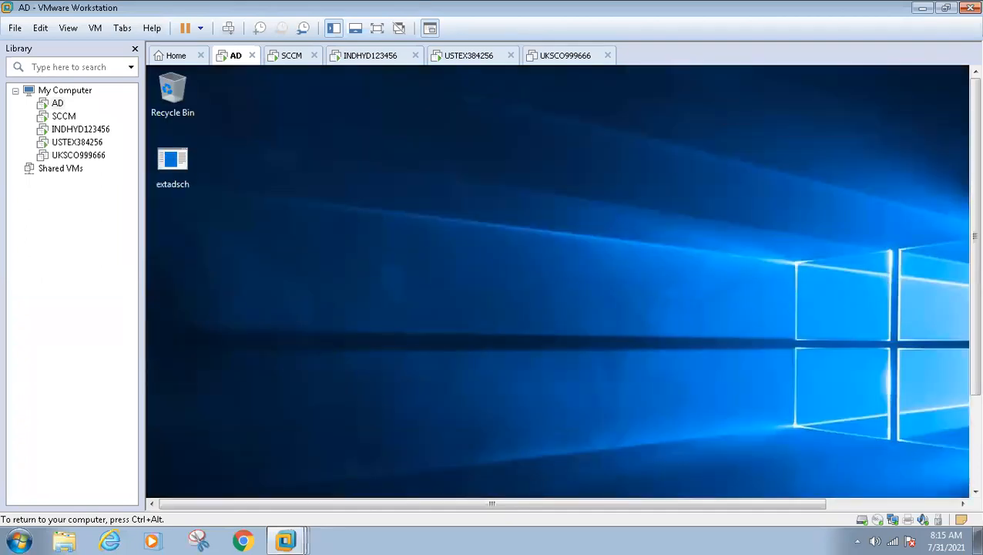
key("ctrl+alt+Return")
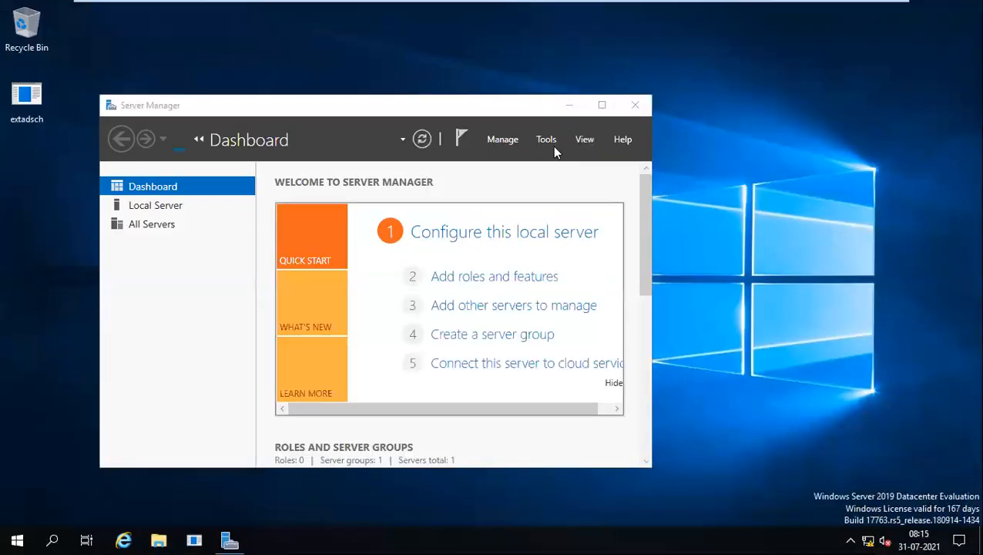
left_click(569, 105)
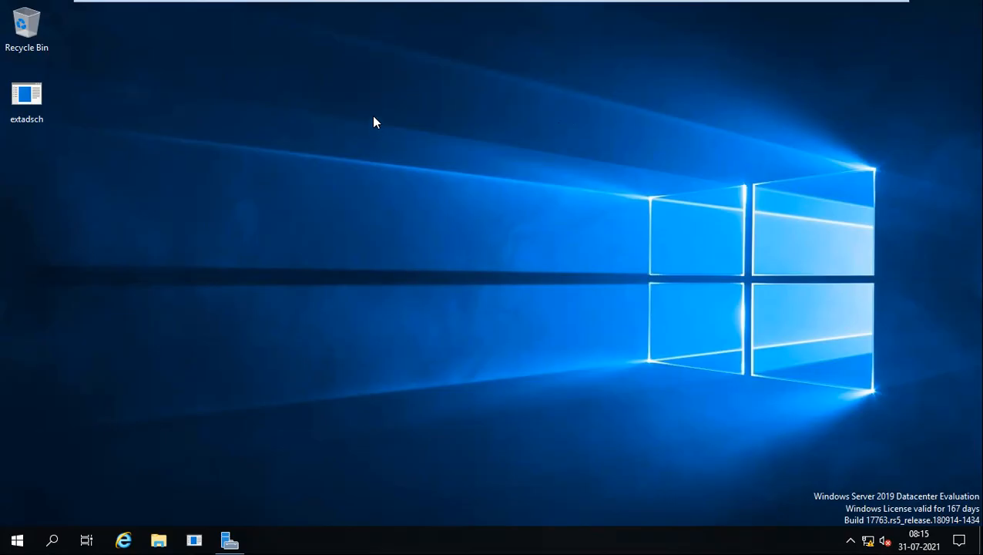
mouse_move(484, 4)
left_click(194, 540)
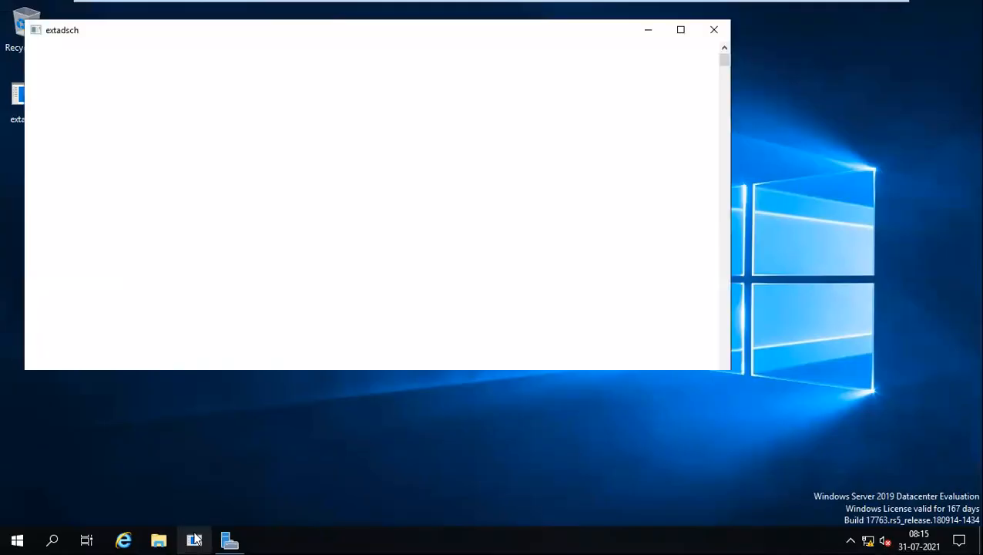
left_click(707, 31)
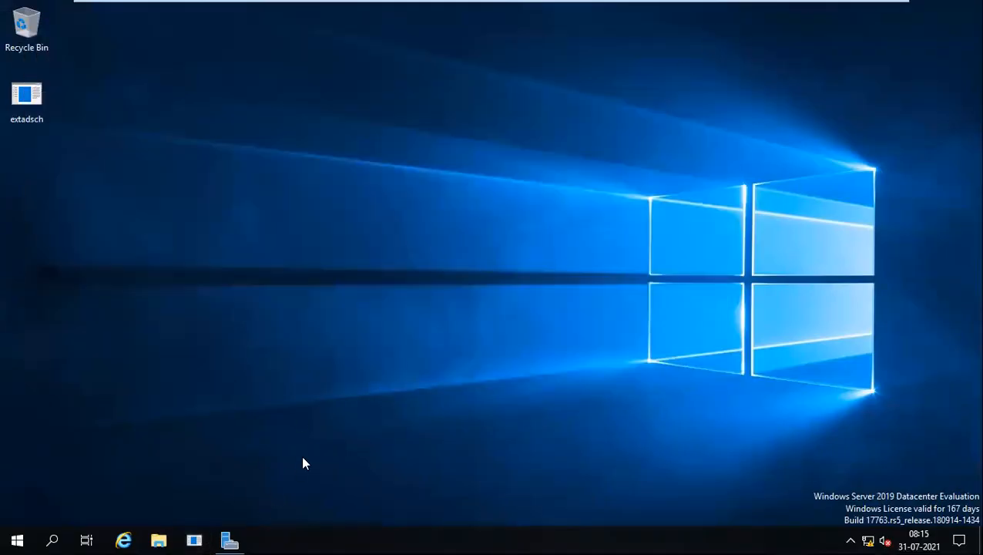
Run dsa.msc to launch Active Directory Users and Computers.
key("super+r")
type("dsa")
key("Down")
key("Return")
Browse the Computers, SCCM, Users and UK containers of praveen.local.
mouse_move(340, 3)
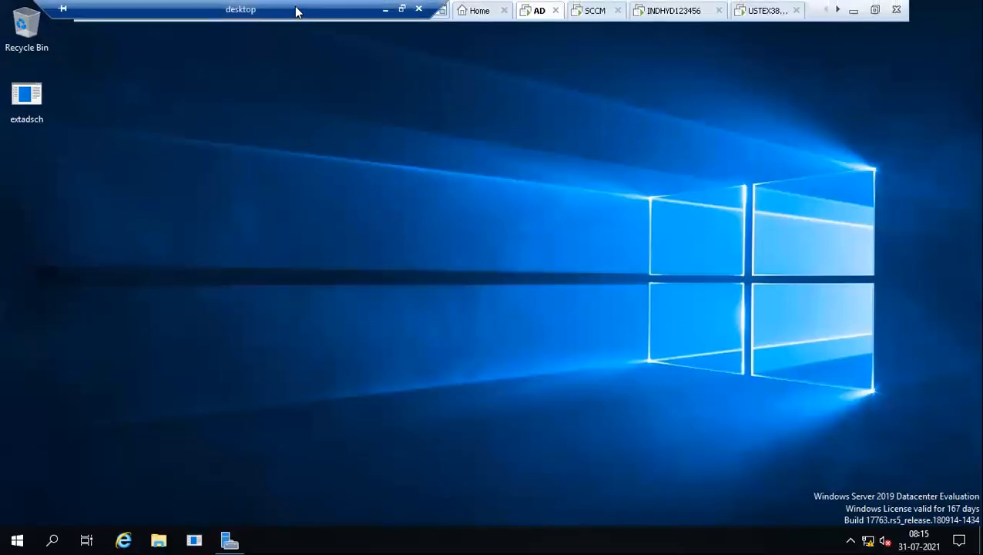
right_click(332, 225)
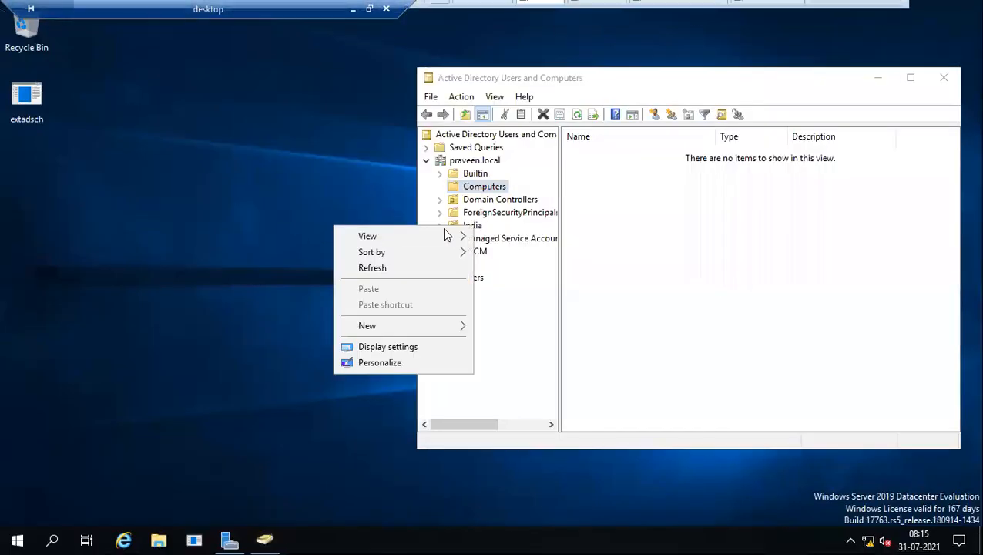
left_click(479, 187)
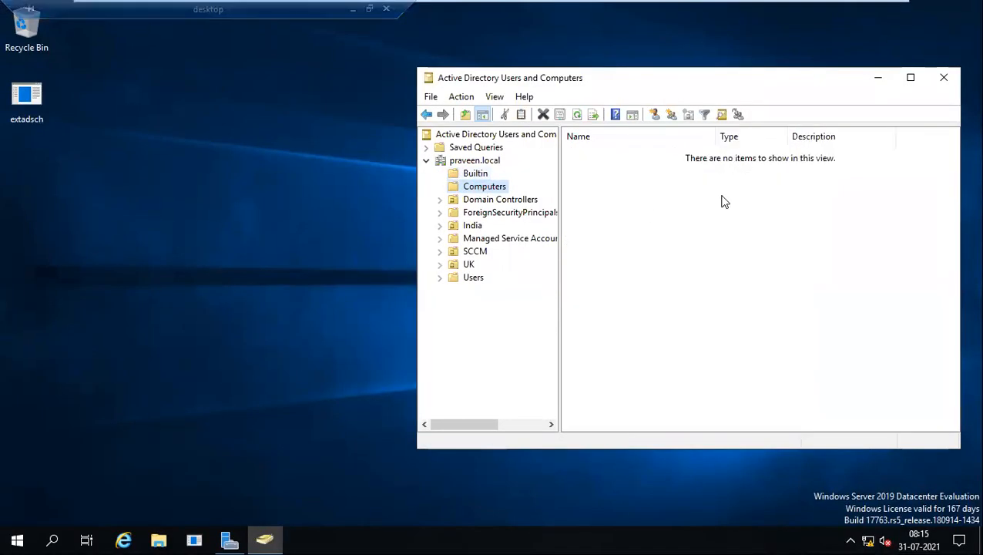
left_click(475, 254)
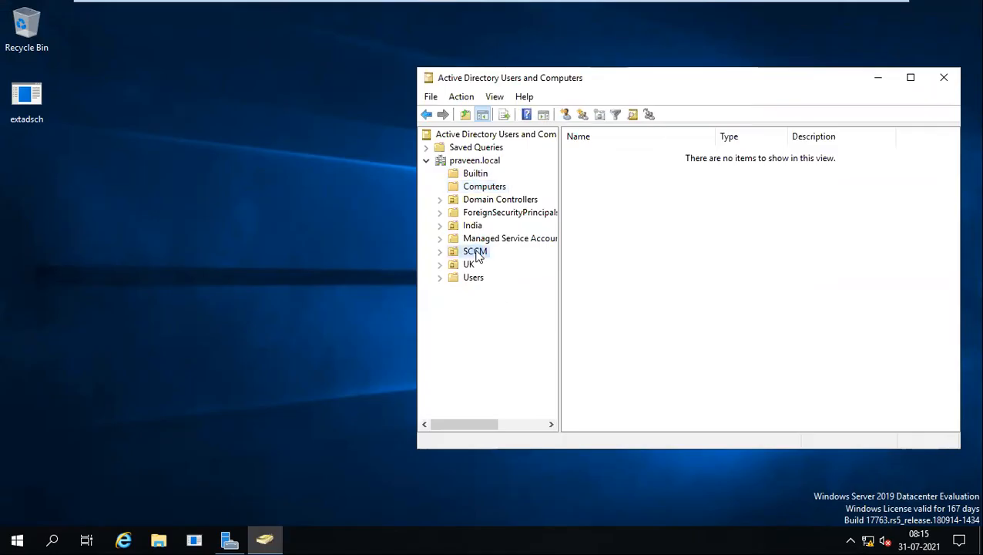
left_click(471, 279)
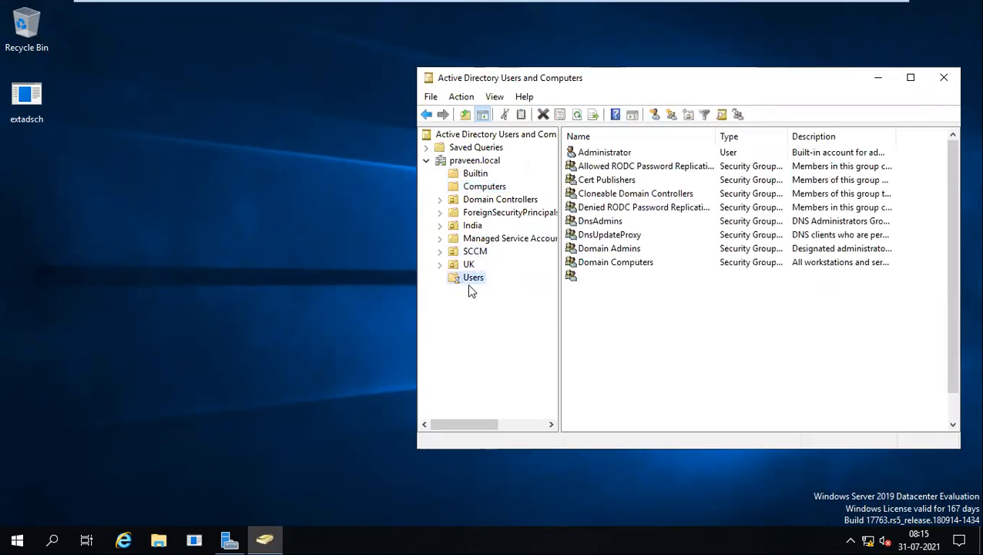
left_click(469, 265)
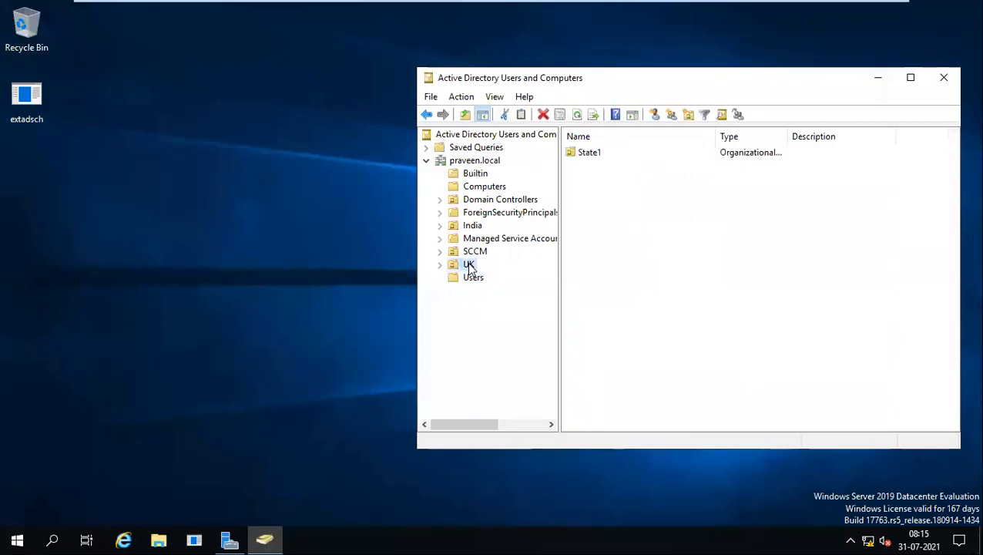
Open Find on the praveen.local domain root.
right_click(463, 162)
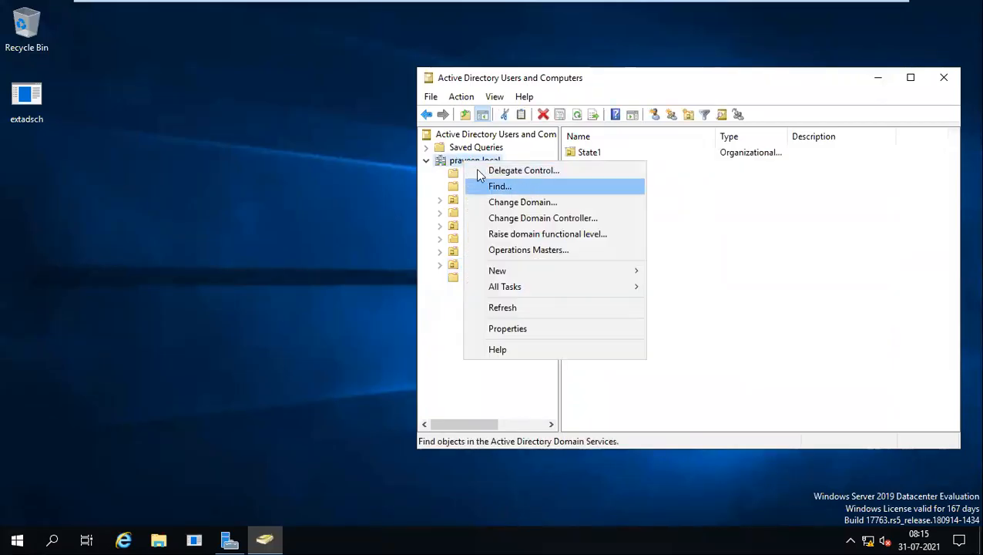
left_click(459, 164)
right_click(461, 162)
left_click(499, 186)
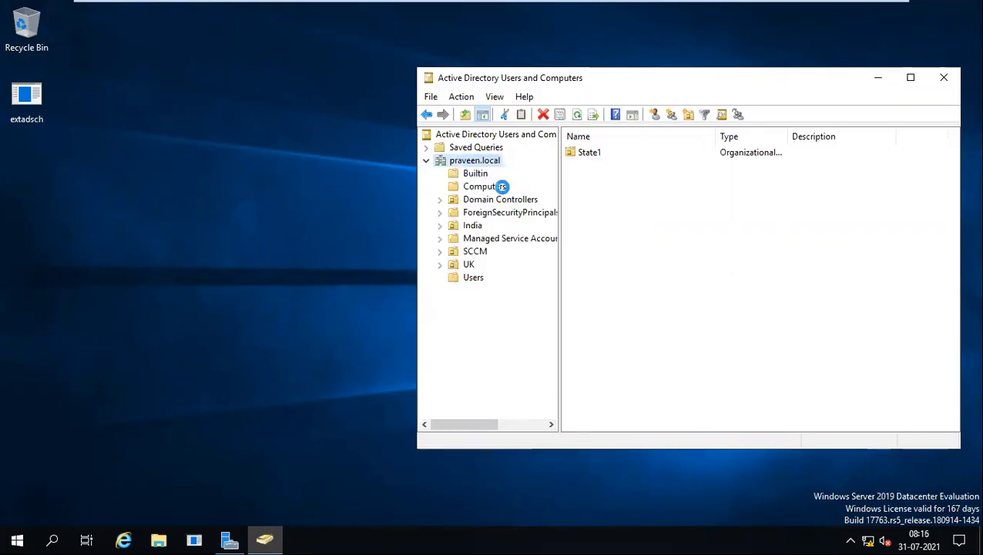
Search for sccm, then switch the search type to Computers and search sccm again.
left_click(587, 213)
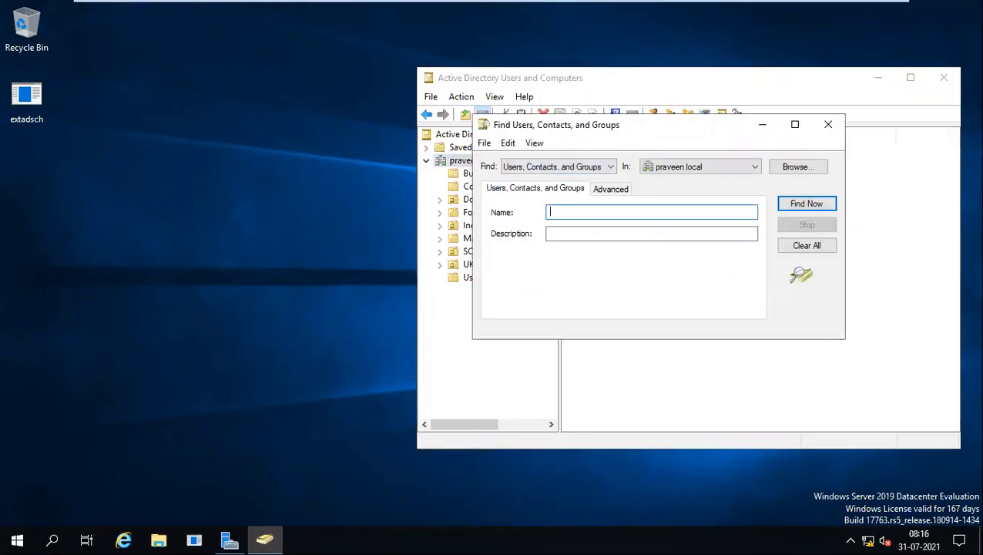
type("sccm")
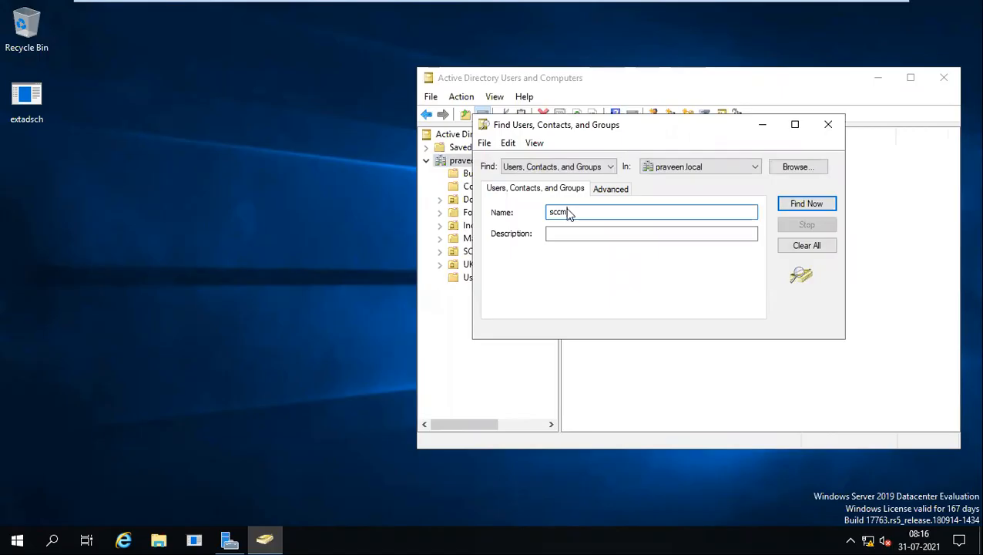
key("Return")
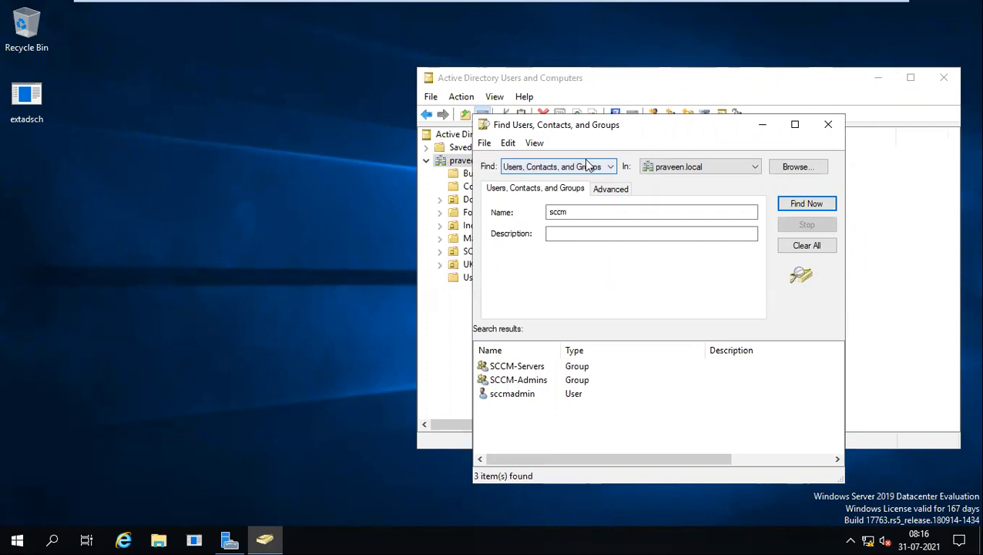
left_click(587, 166)
left_click(550, 193)
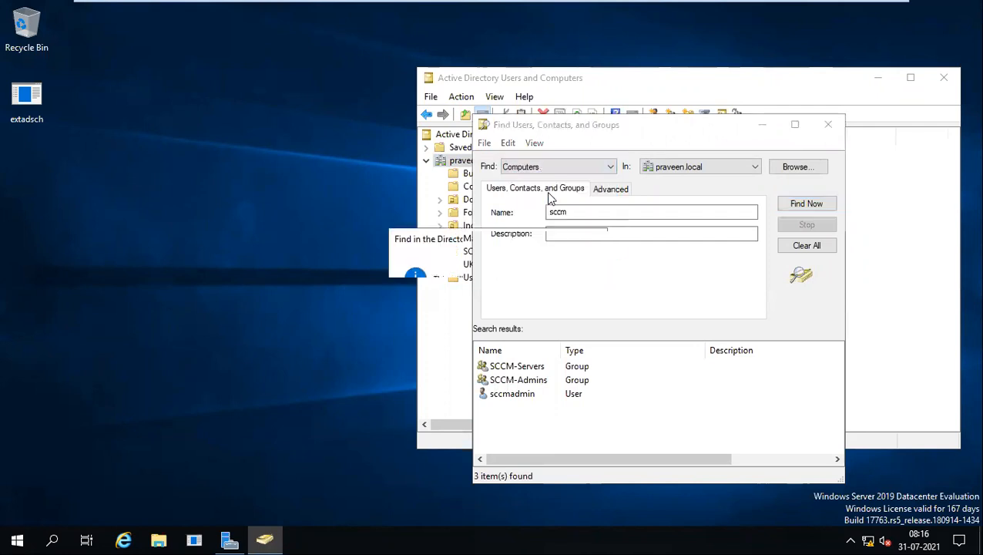
left_click(521, 324)
left_click(588, 212)
type("sccm")
key("Return")
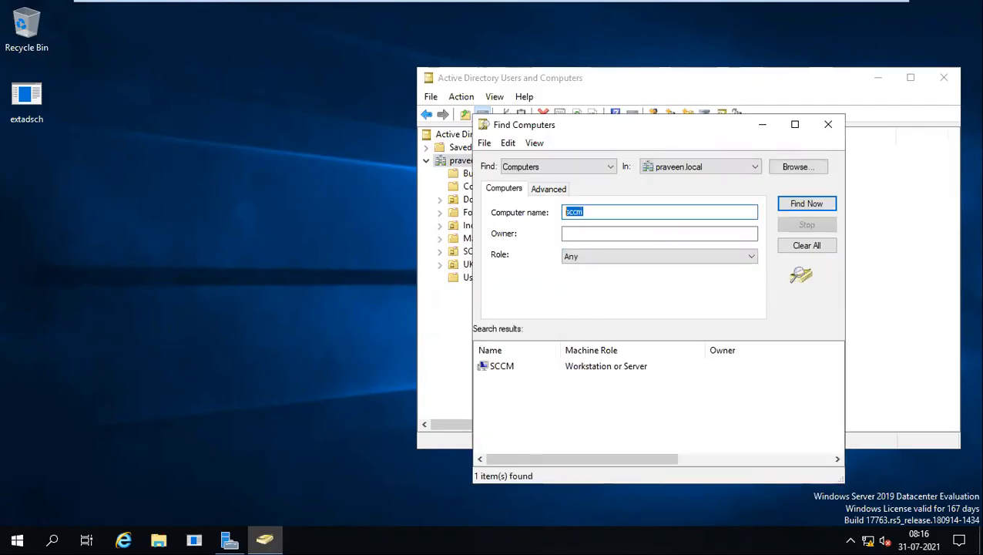
Search for computers named hyd, uk and us, finding none.
type("hyd")
key("Return")
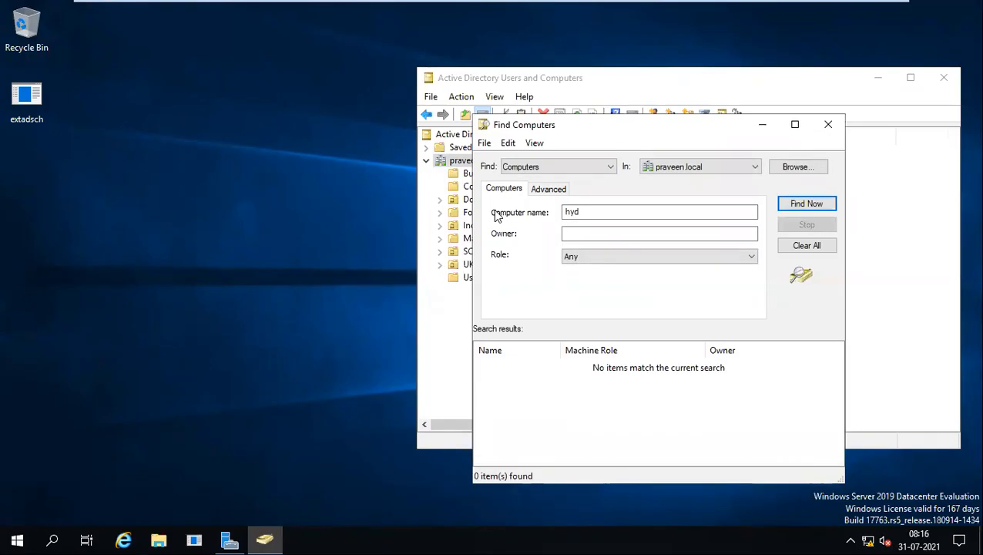
key("Return")
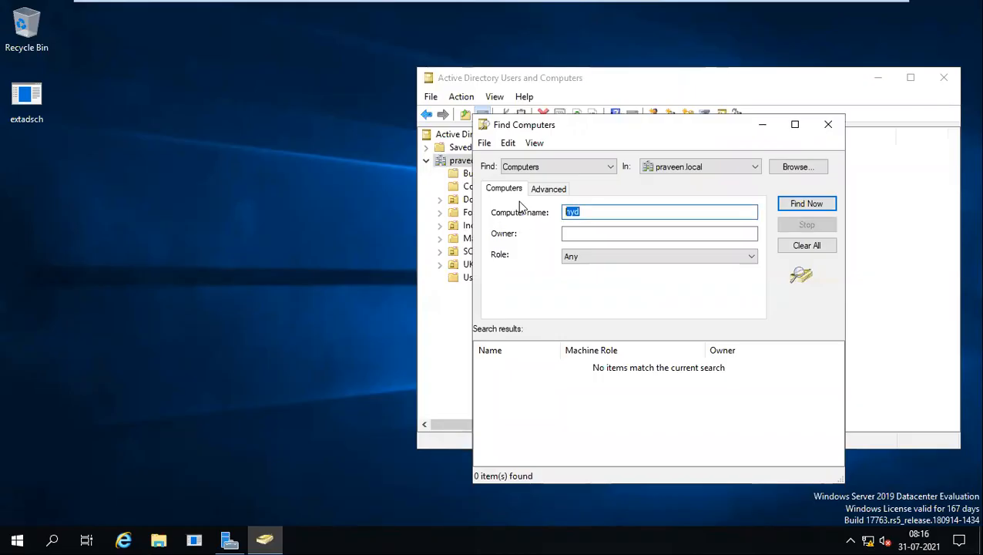
type("uk")
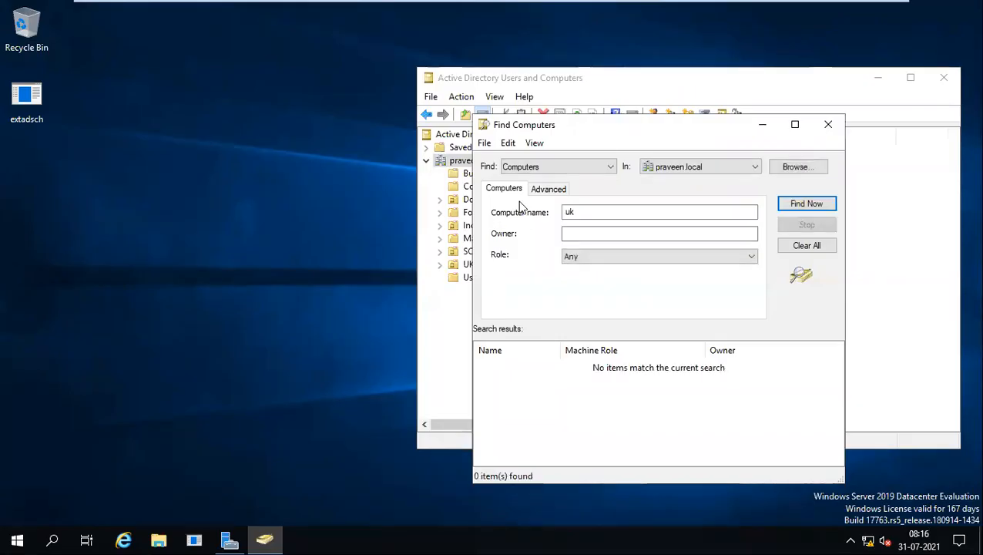
key("Return")
type("us")
key("Return")
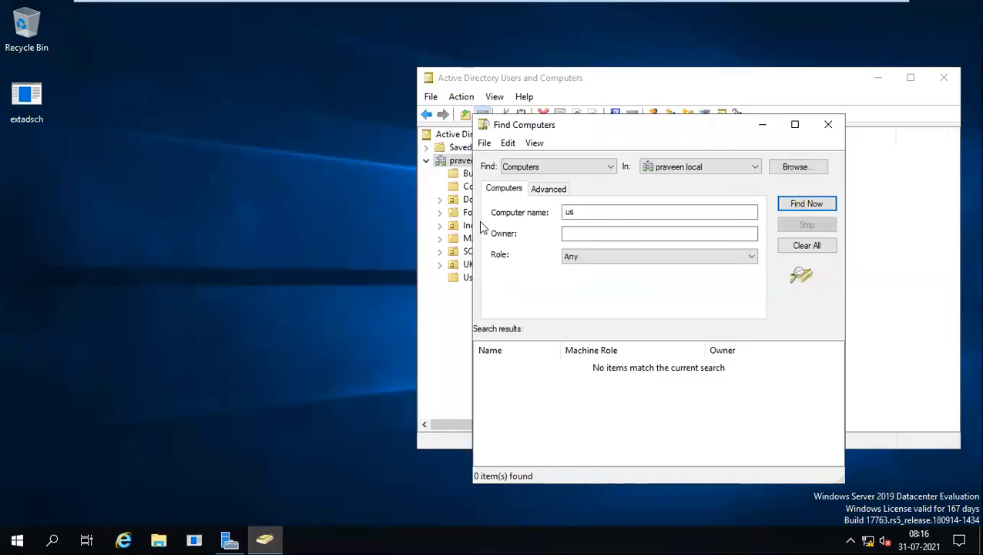
Switch to the INDHYD123456 client VM and close About Windows.
mouse_move(557, 8)
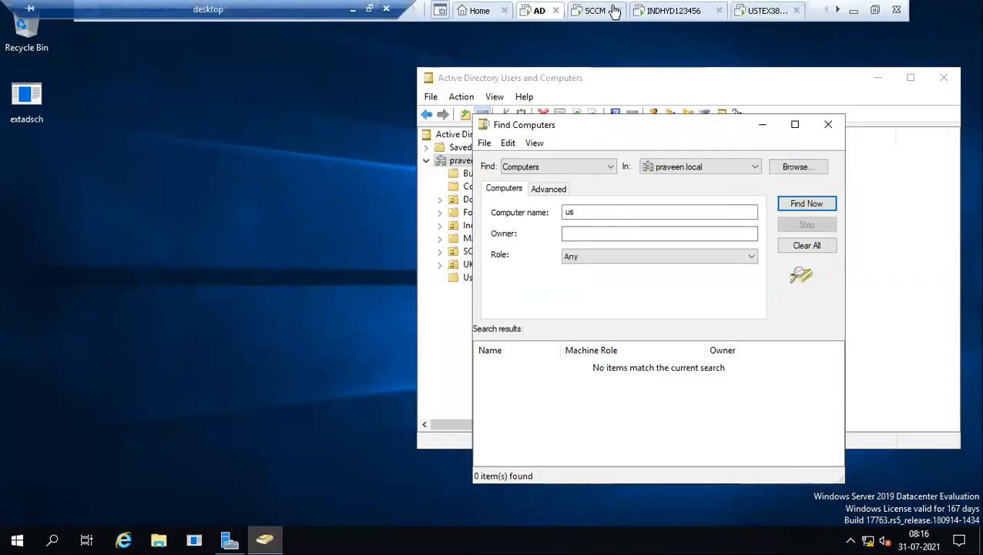
left_click(674, 11)
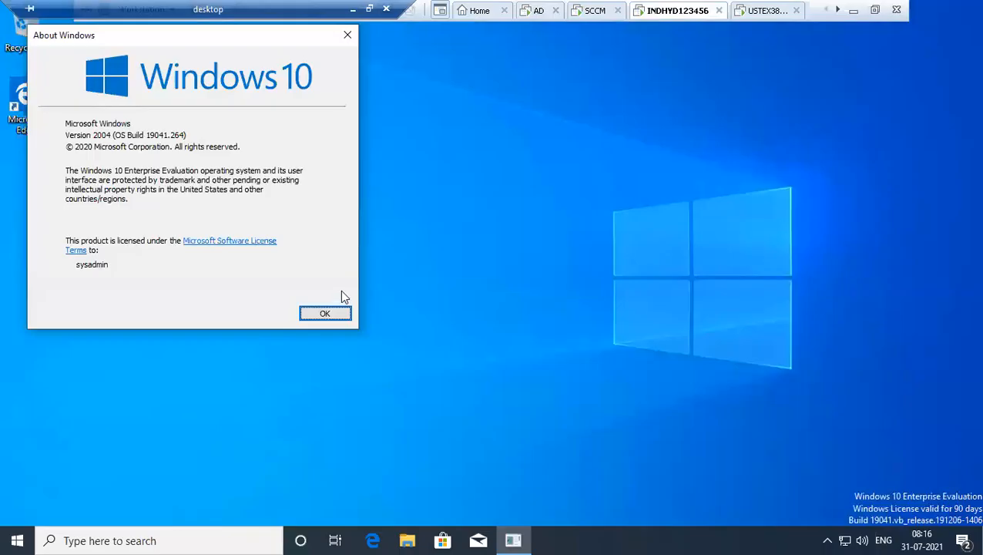
left_click(324, 313)
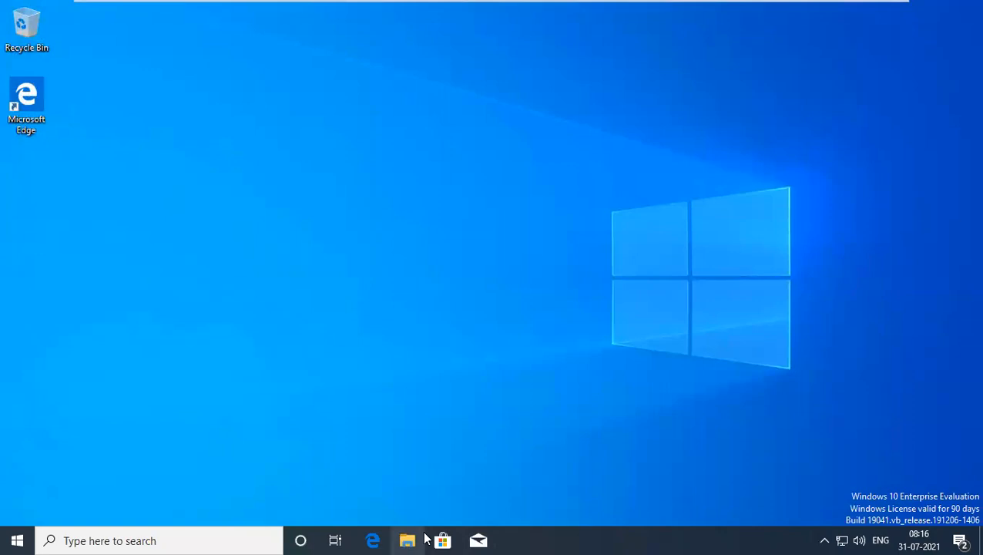
Open File Explorer at Quick access on the client, then bring up the SCCM VM's lock screen.
left_click(424, 539)
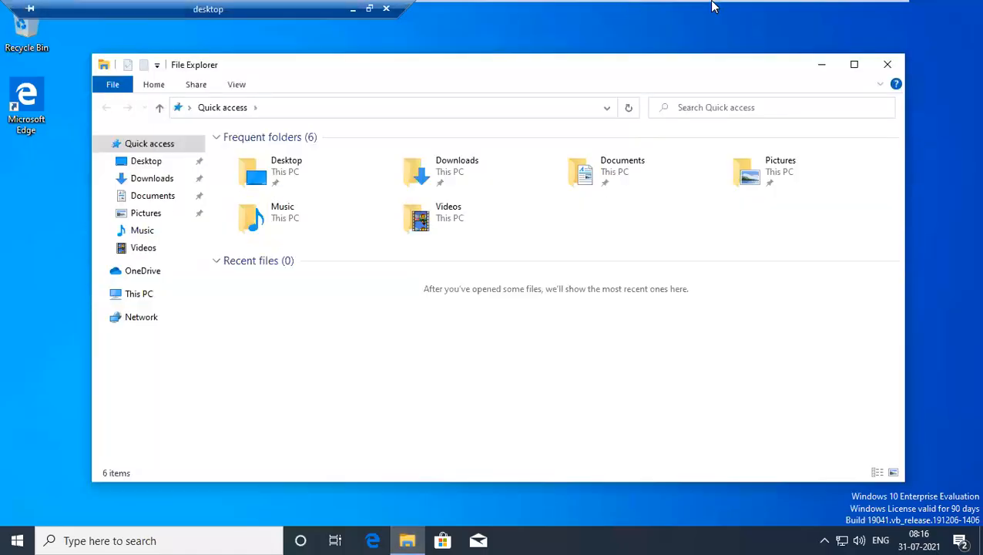
mouse_move(707, 8)
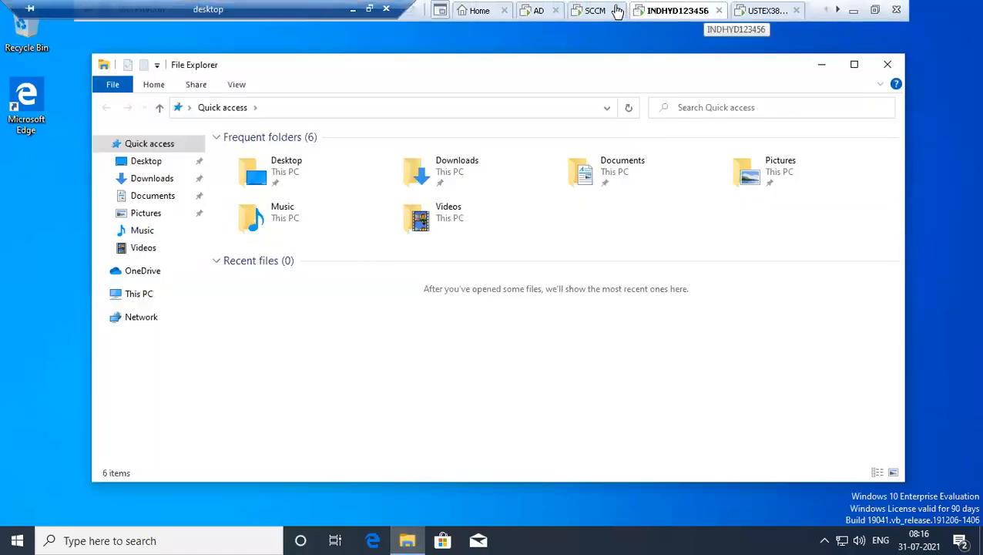
left_click(587, 11)
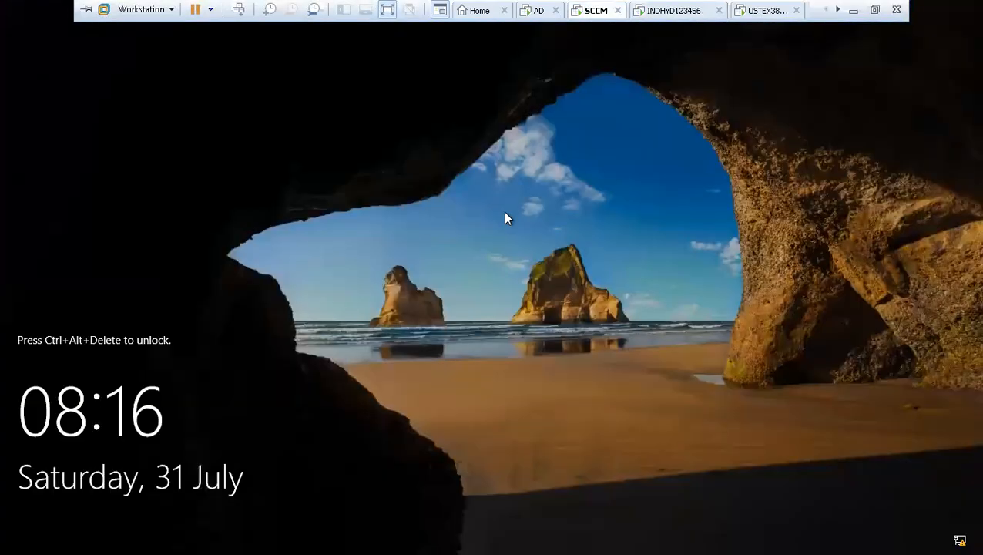
Send Ctrl+Alt+Delete to the SCCM VM and sign in as sccmadmin with its password.
key("ctrl+alt+Insert")
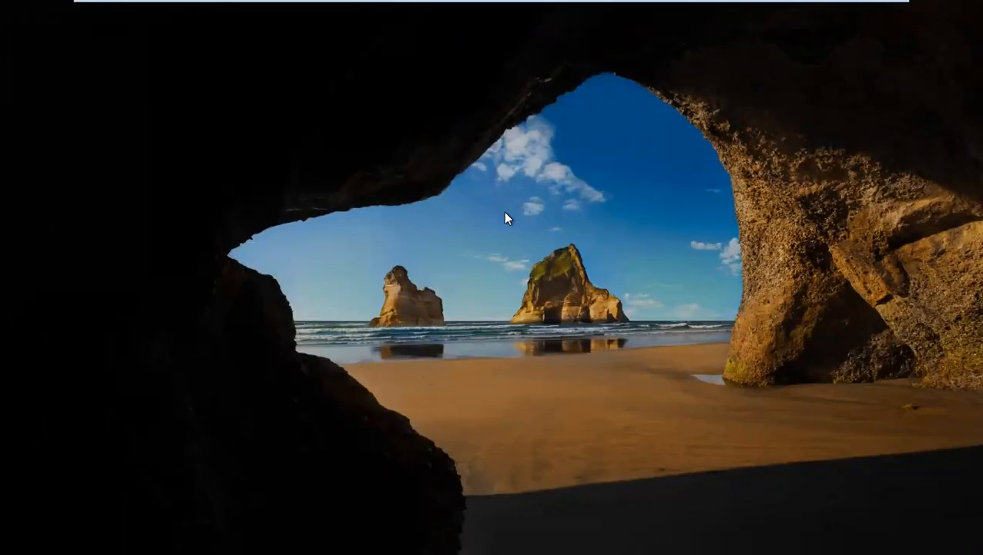
mouse_move(667, 6)
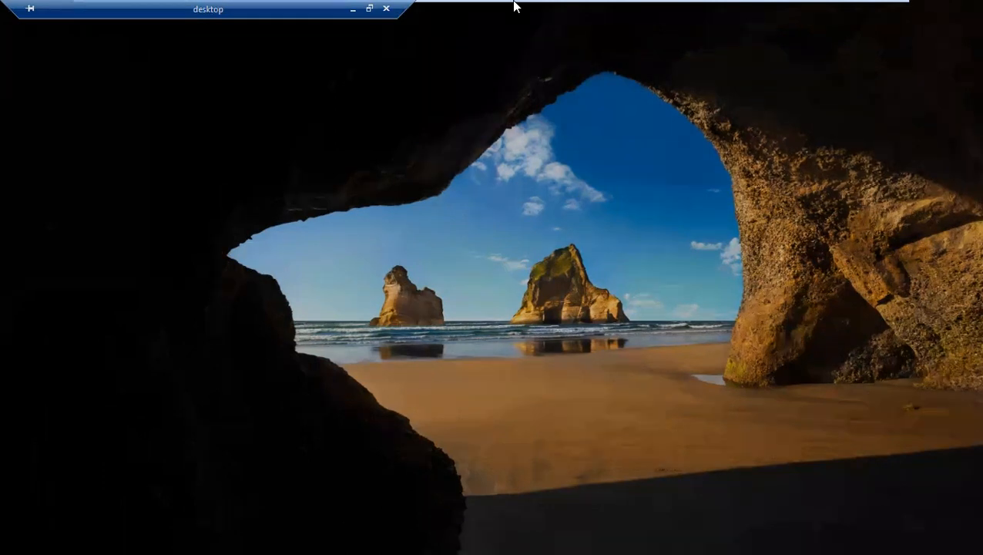
key("ctrl+alt+Return")
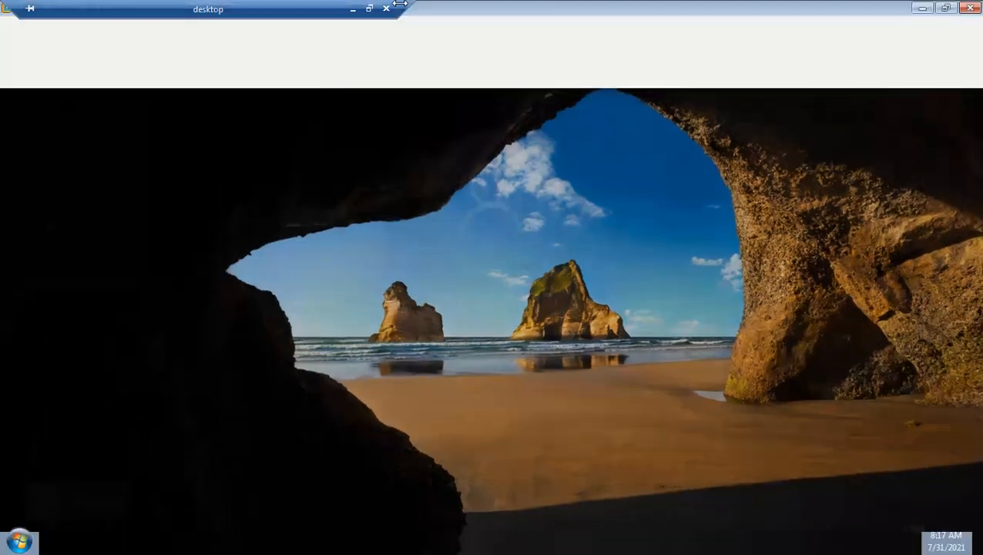
type("••")
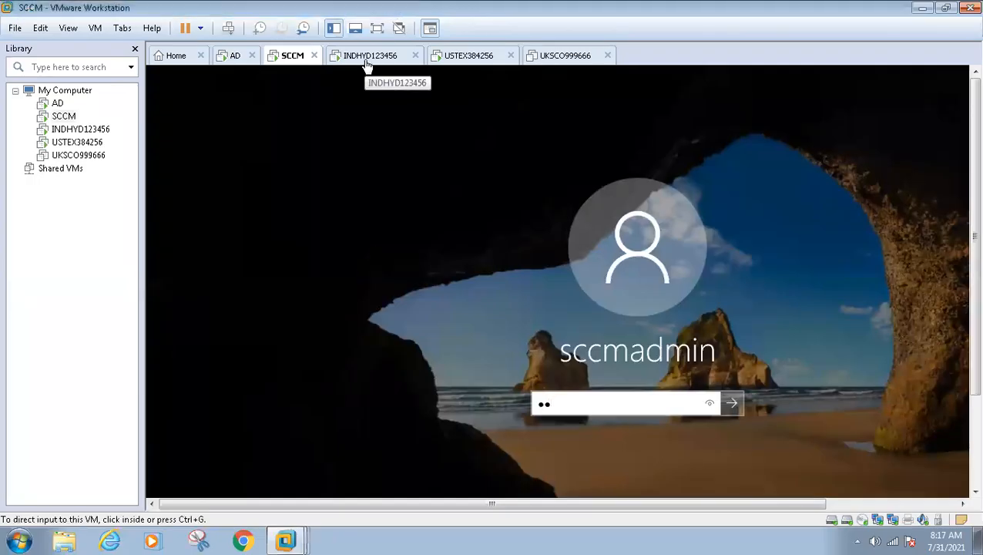
left_click(441, 179)
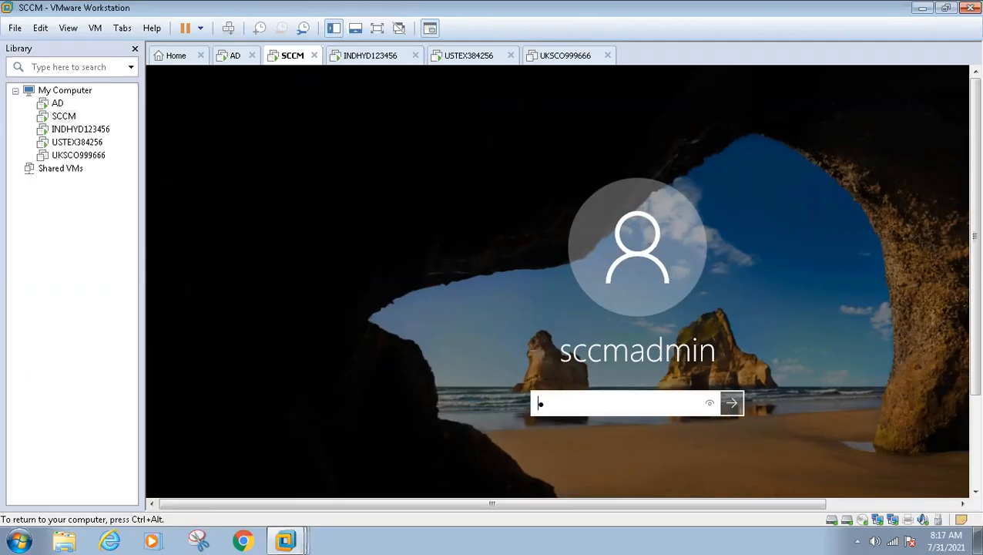
key("BackSpace")
type("••••••••••")
key("Return")
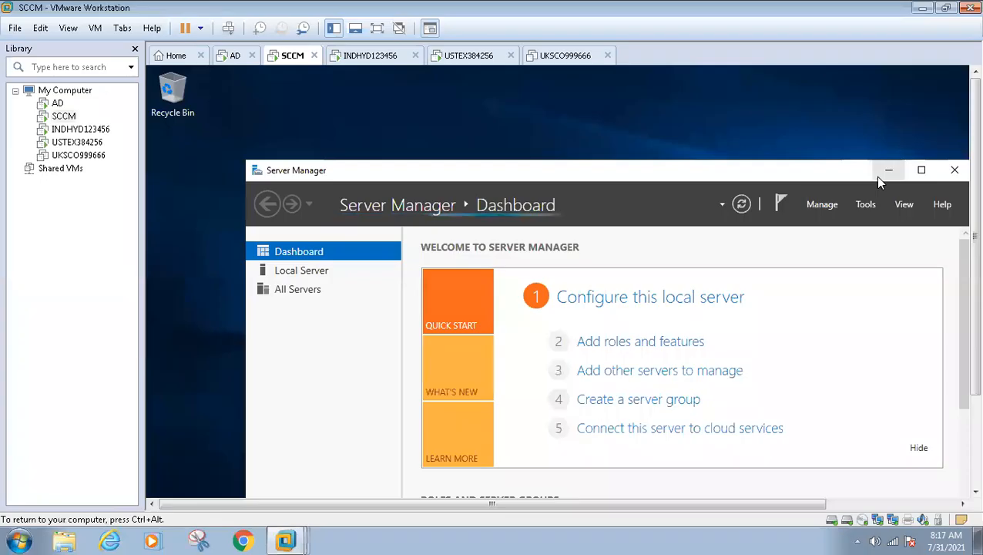
Minimize Server Manager, cancel the Shutdown Event Tracker, and check the AD VM before returning to SCCM.
left_click(886, 170)
left_click(693, 433)
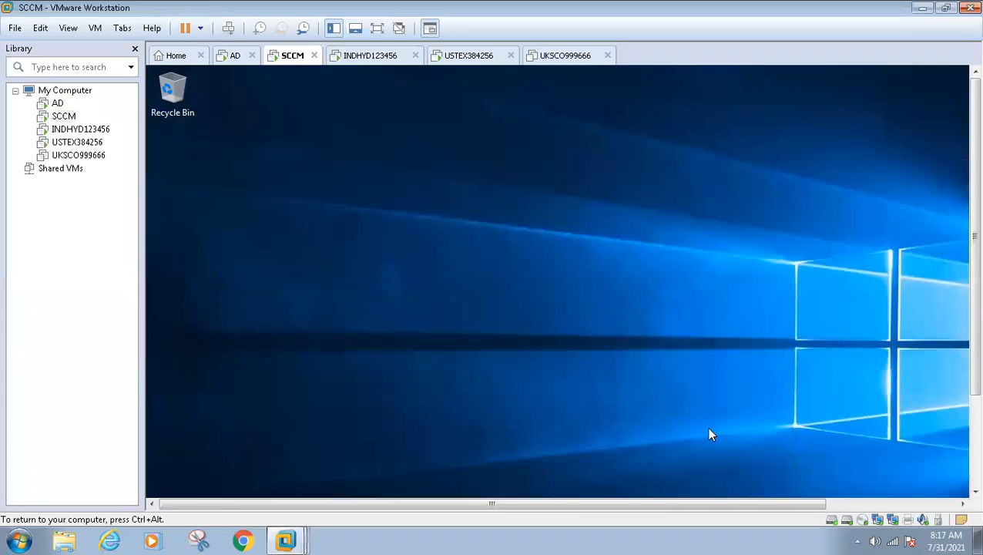
left_click(235, 56)
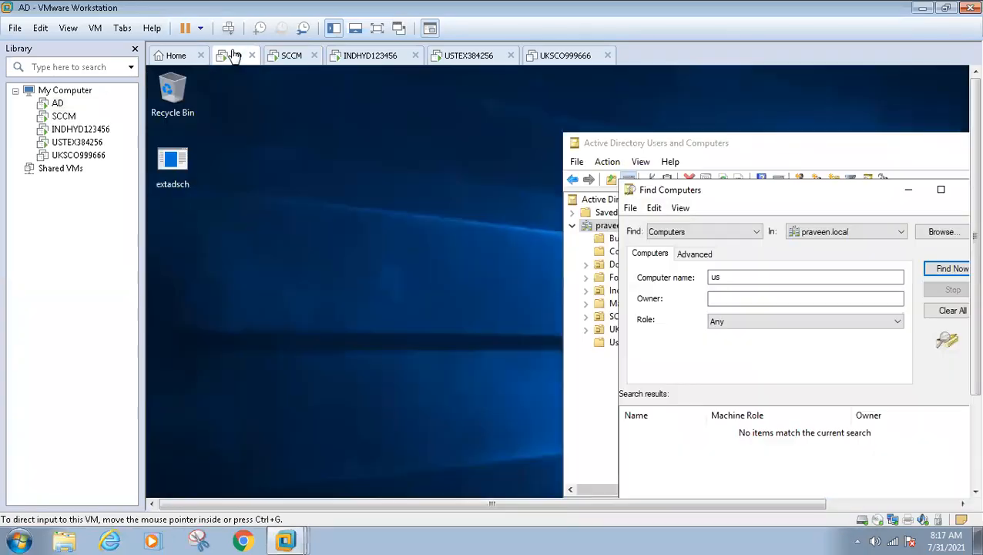
left_click(291, 57)
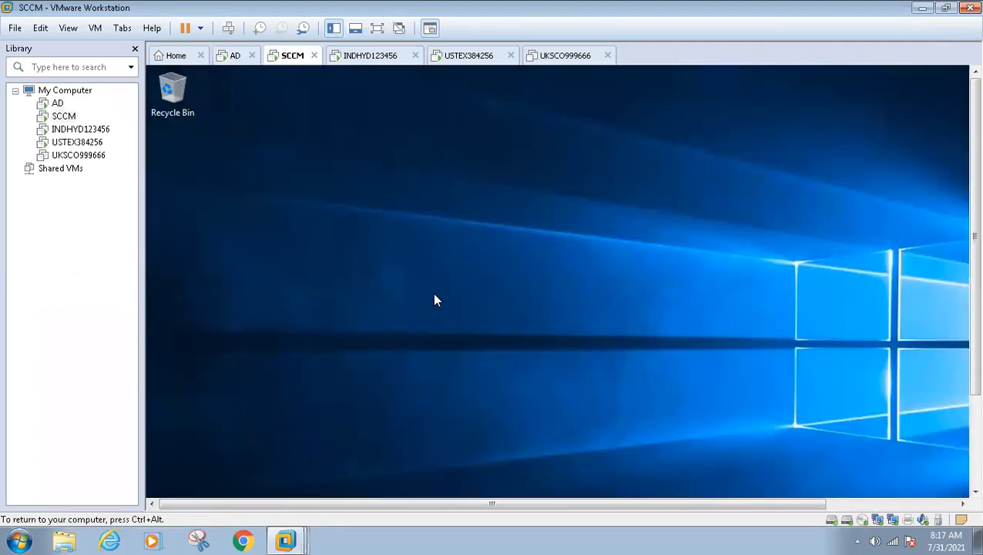
Show the SCCM VM full screen and launch the Configuration Manager console.
key("ctrl+alt+Return")
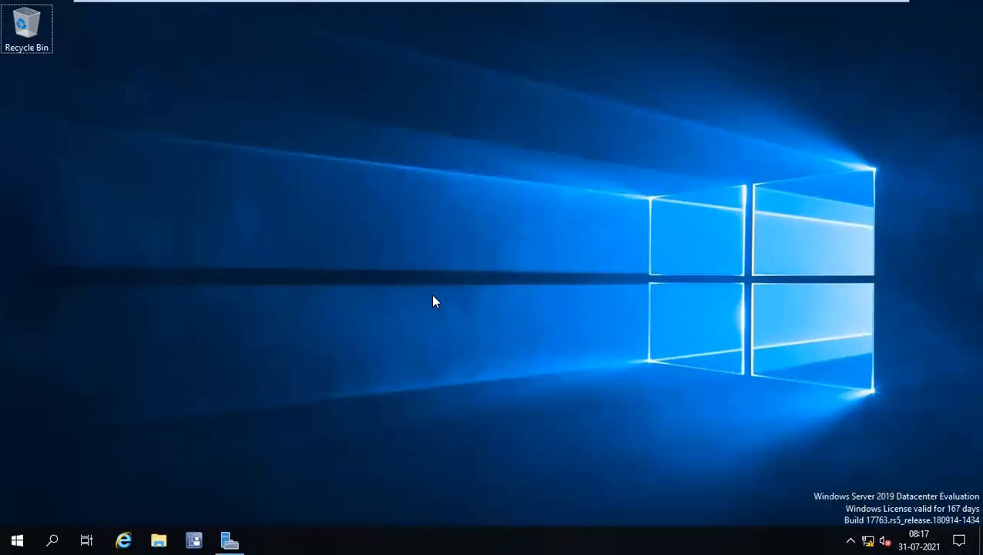
left_click(194, 539)
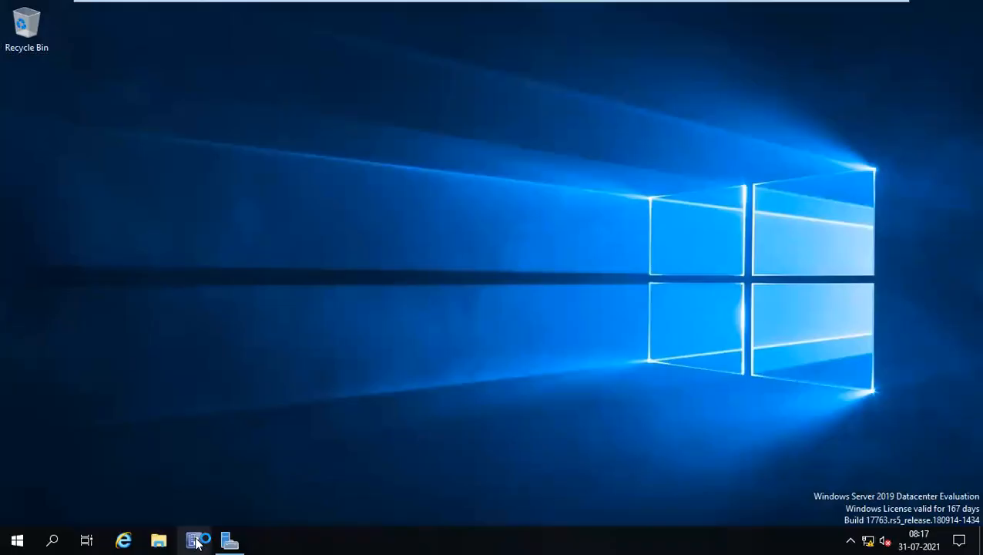
mouse_move(577, 6)
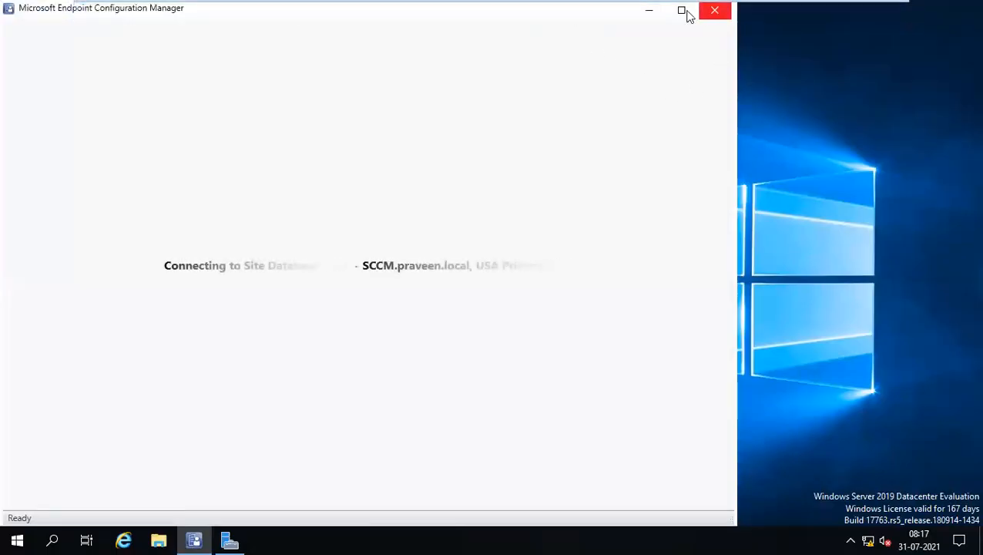
Maximize the Configuration Manager console and check the server's CPU usage in Task Manager's Performance view.
left_click(681, 10)
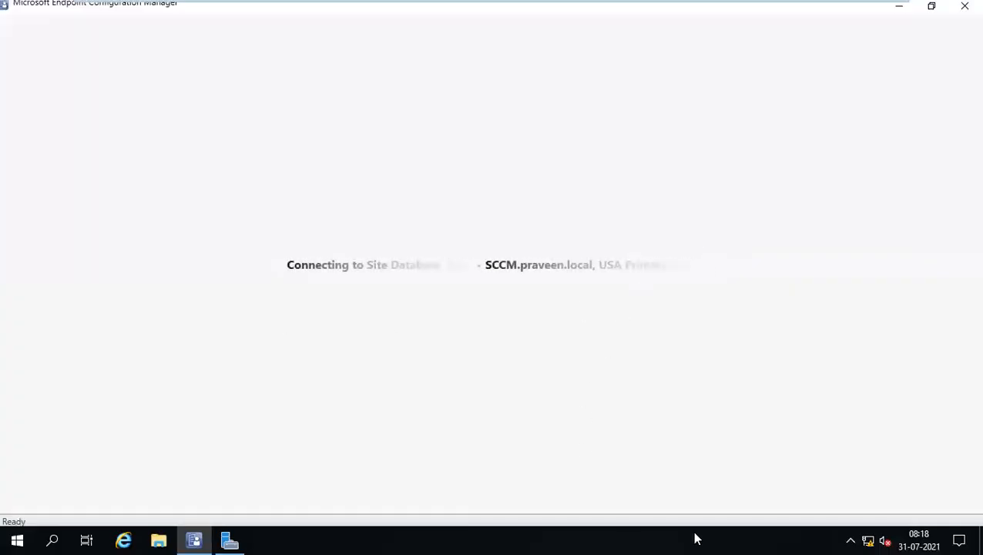
right_click(671, 538)
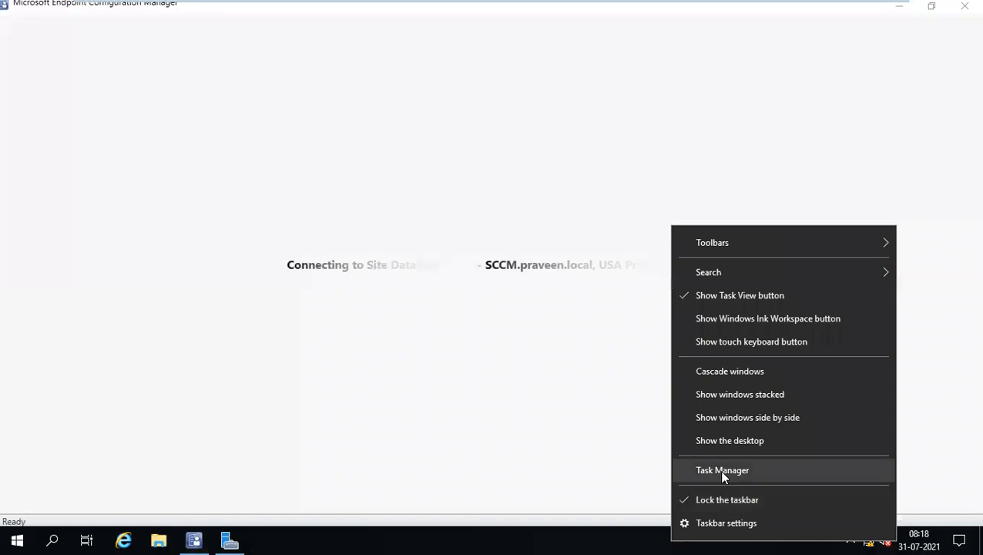
left_click(719, 469)
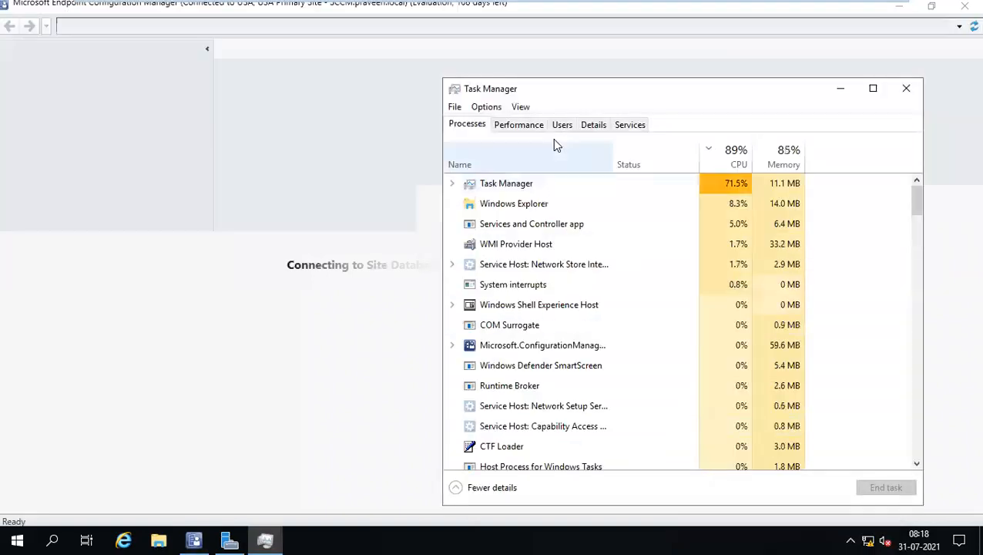
left_click(518, 126)
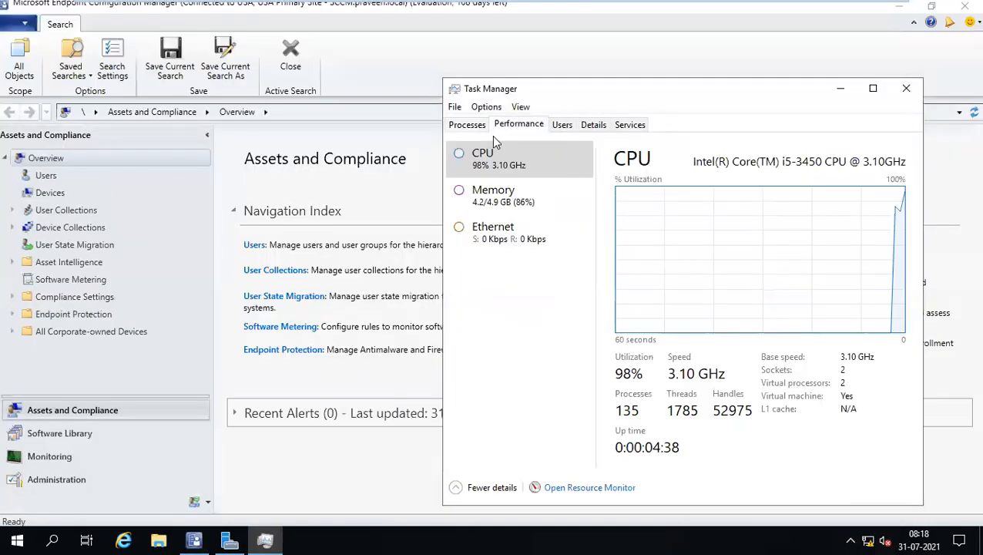
left_click(480, 129)
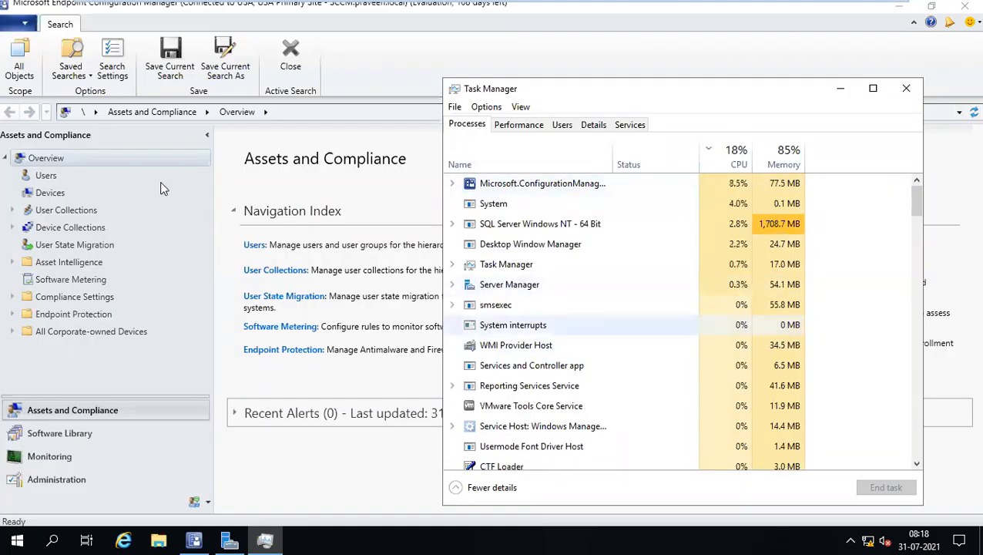
left_click_drag(685, 95, 647, 94)
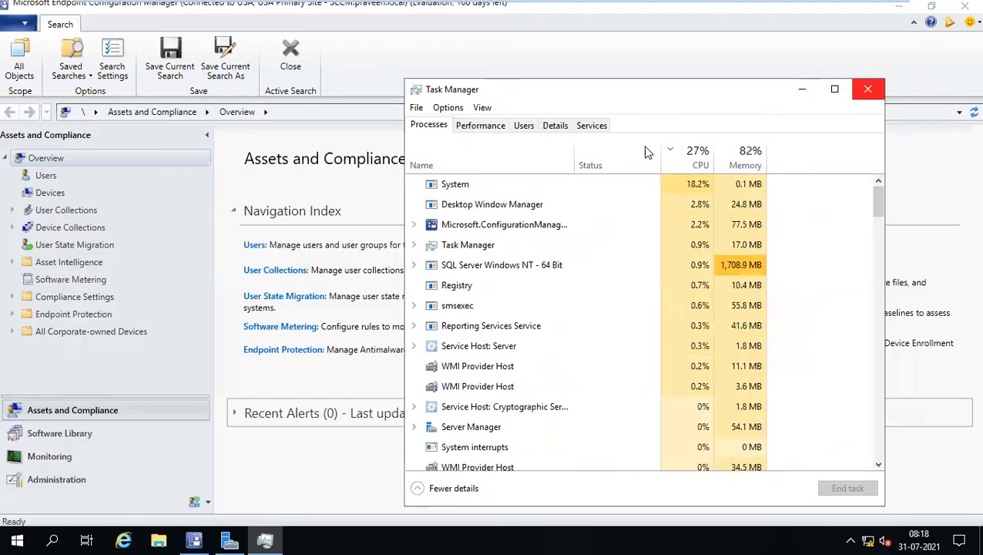
left_click(868, 91)
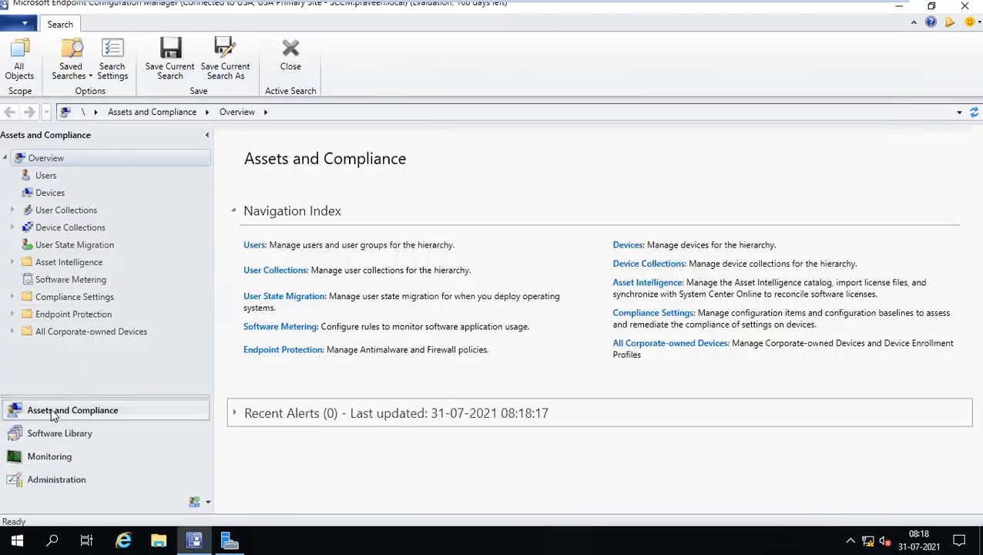
In Devices, view the SCCM device's summary, then switch to the AD device's details.
left_click(49, 194)
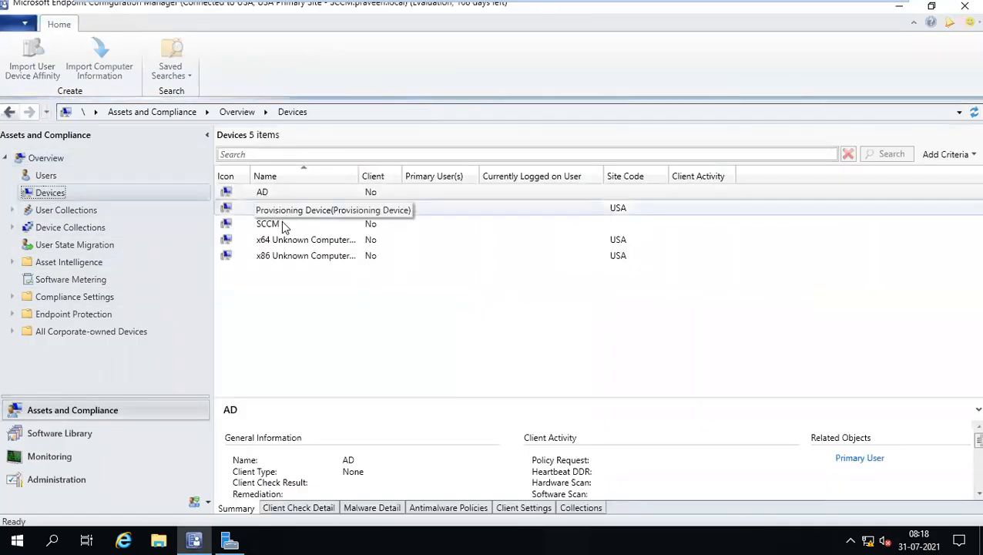
left_click(281, 225)
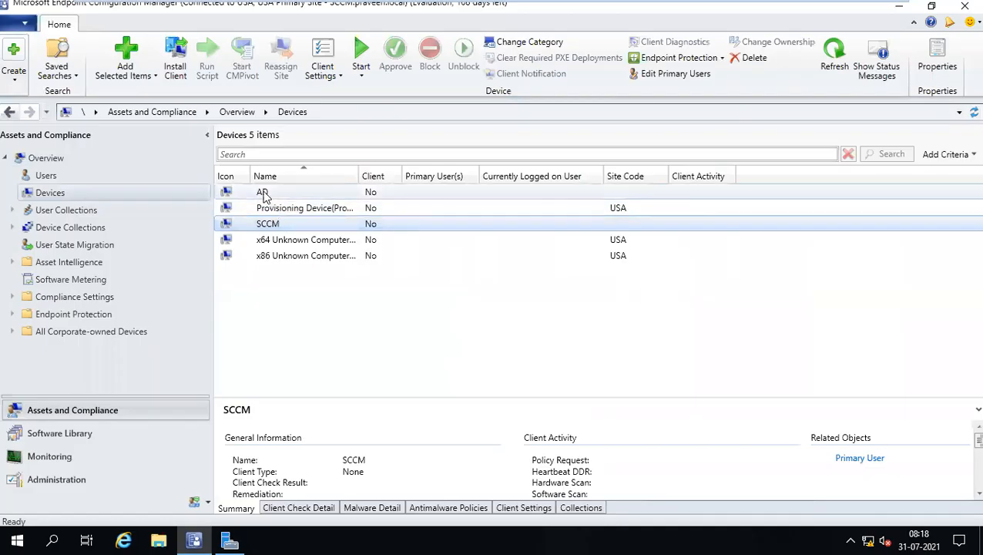
left_click(265, 193)
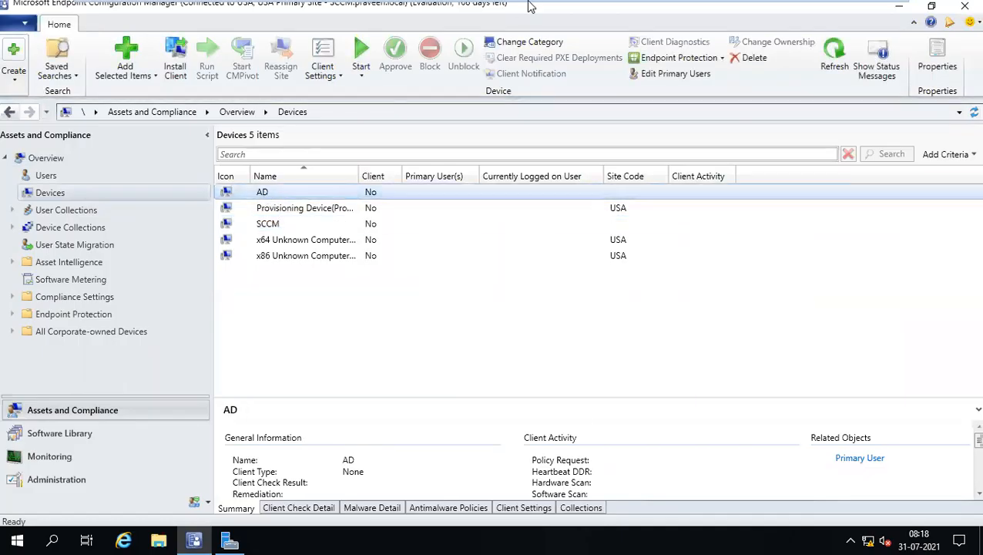
mouse_move(714, 6)
scroll(715, 6, "down", 2)
scroll(715, 6, "up", 3)
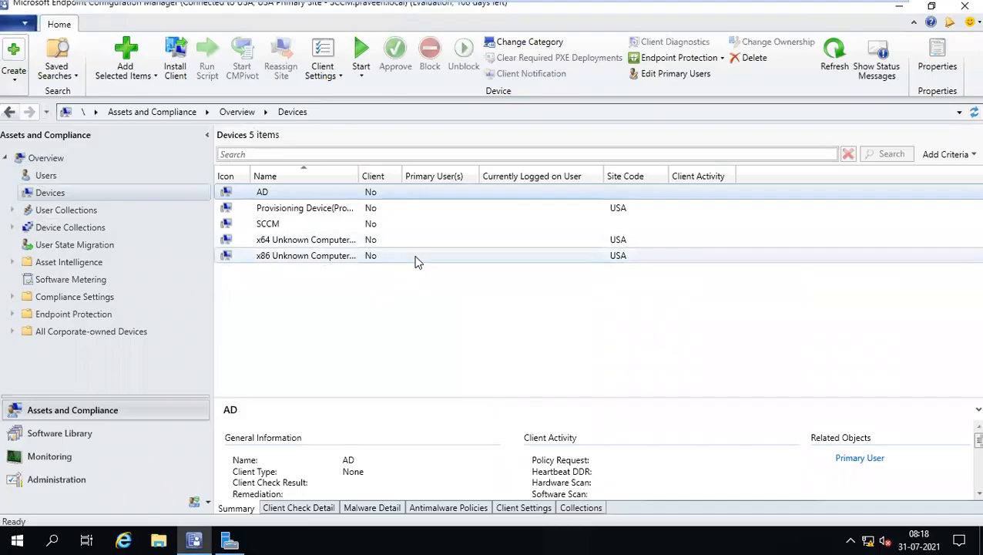
mouse_move(462, 3)
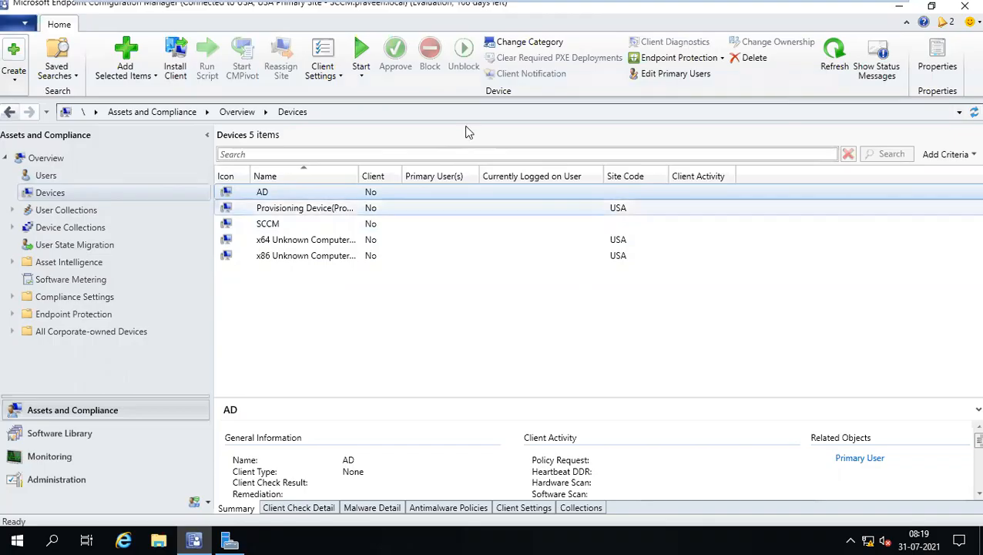
mouse_move(653, 6)
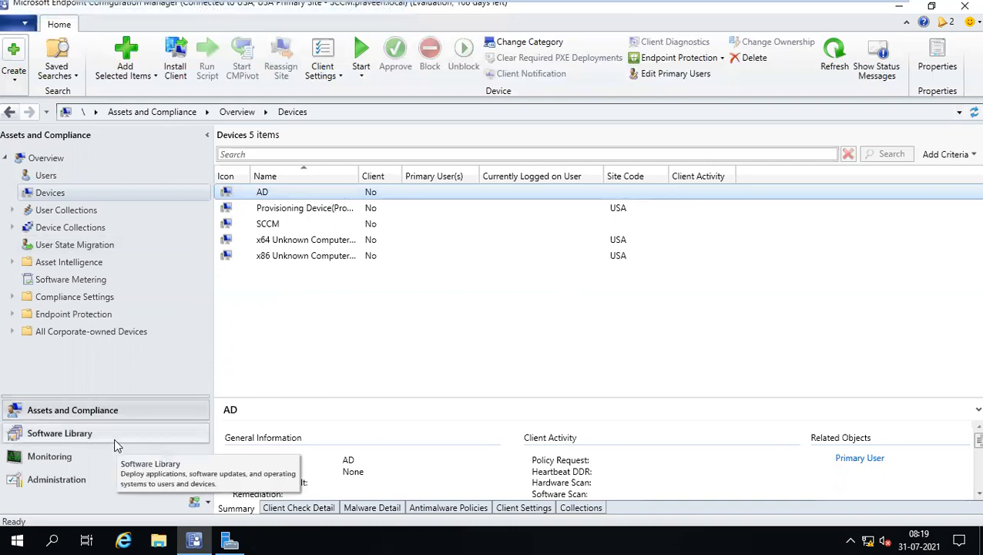
mouse_move(644, 29)
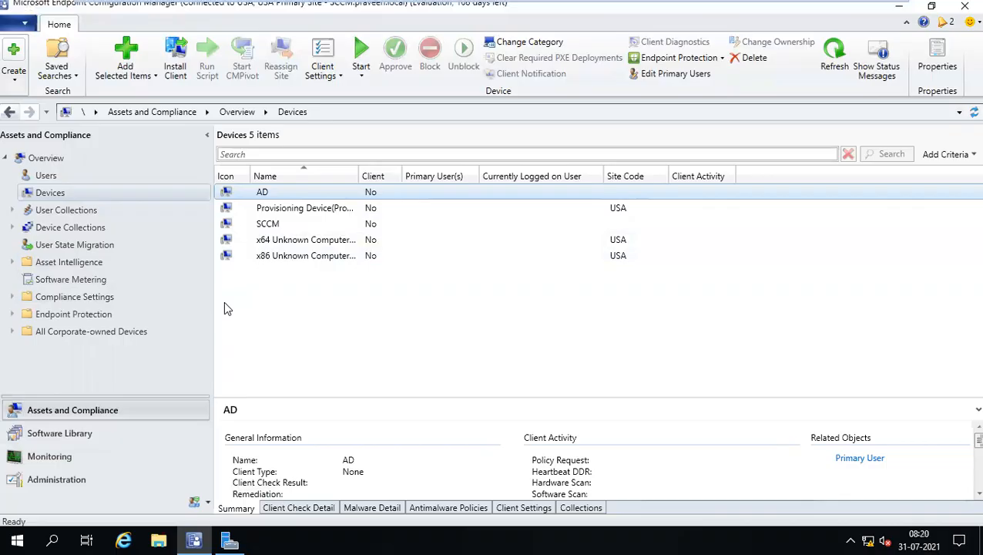
mouse_move(490, 6)
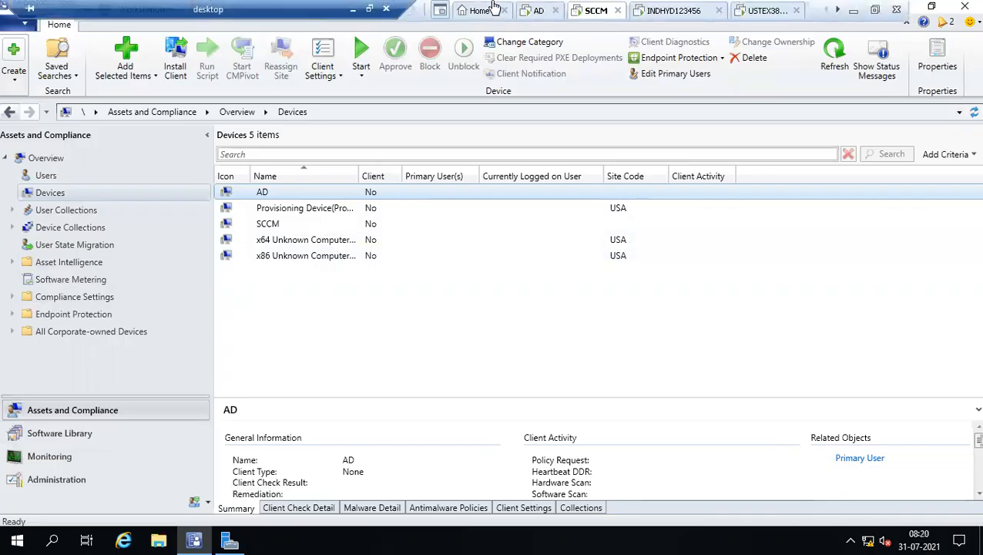
Switch to the AD server session, close Find Computers and maximize Active Directory Users and Computers.
left_click(532, 13)
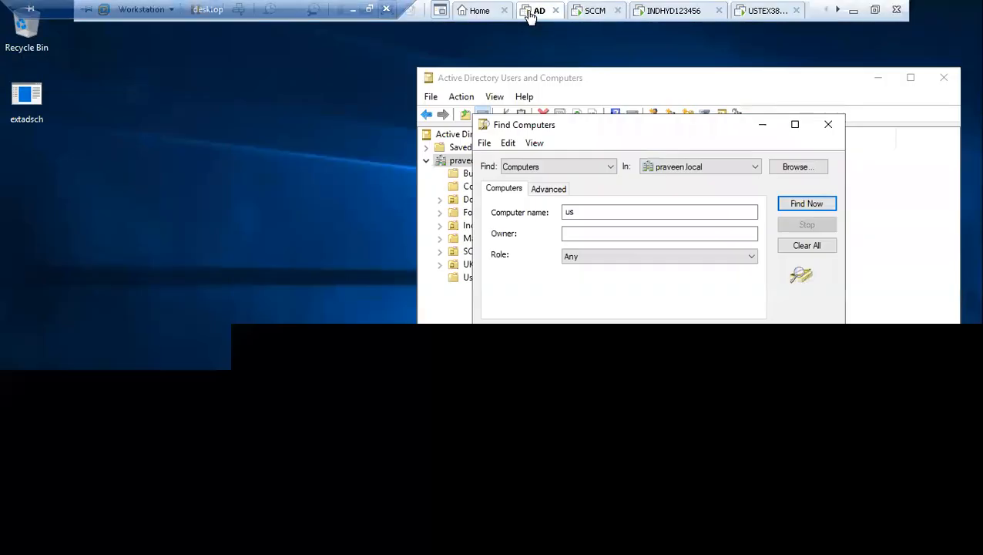
left_click(830, 126)
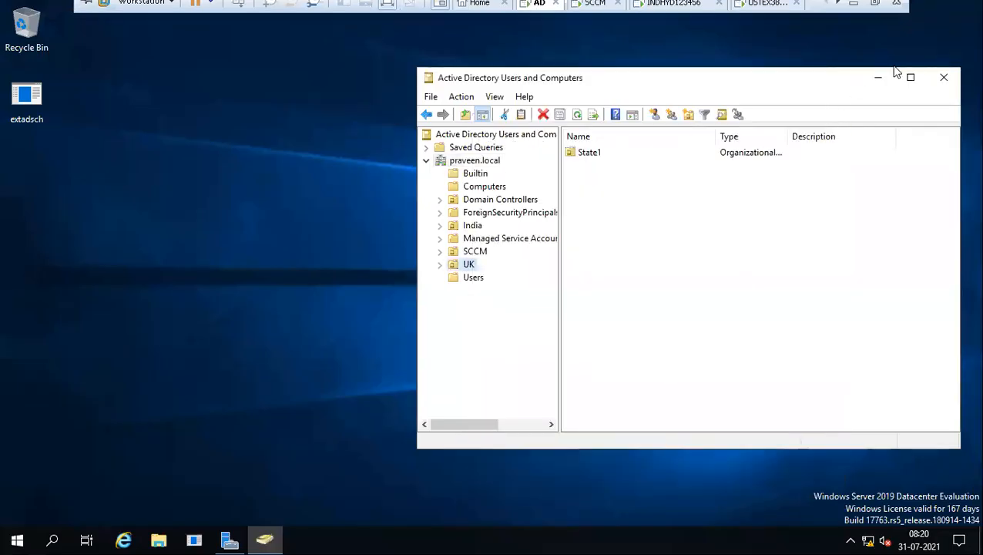
left_click(909, 77)
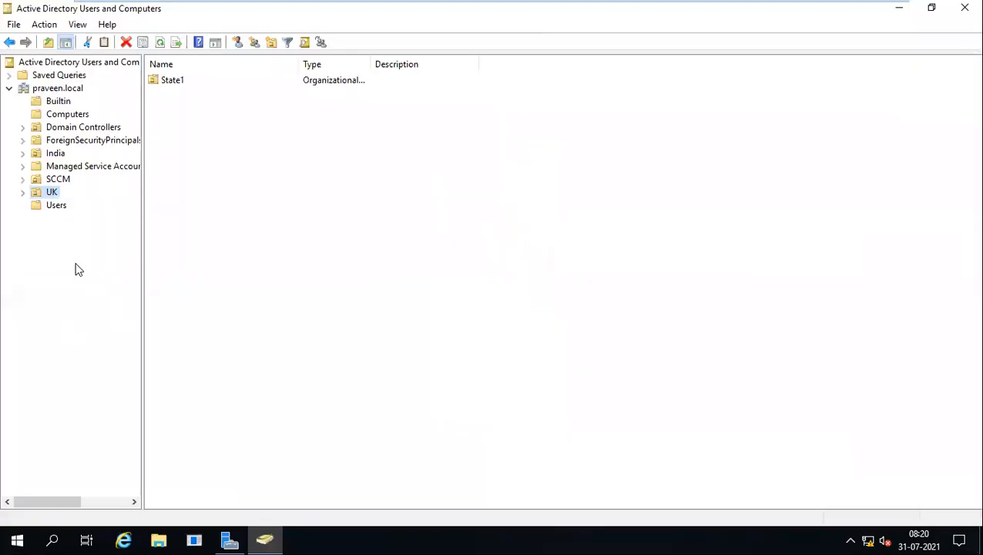
Try adding an India OU at the domain root, dismiss the name-in-use error, and cancel.
right_click(49, 90)
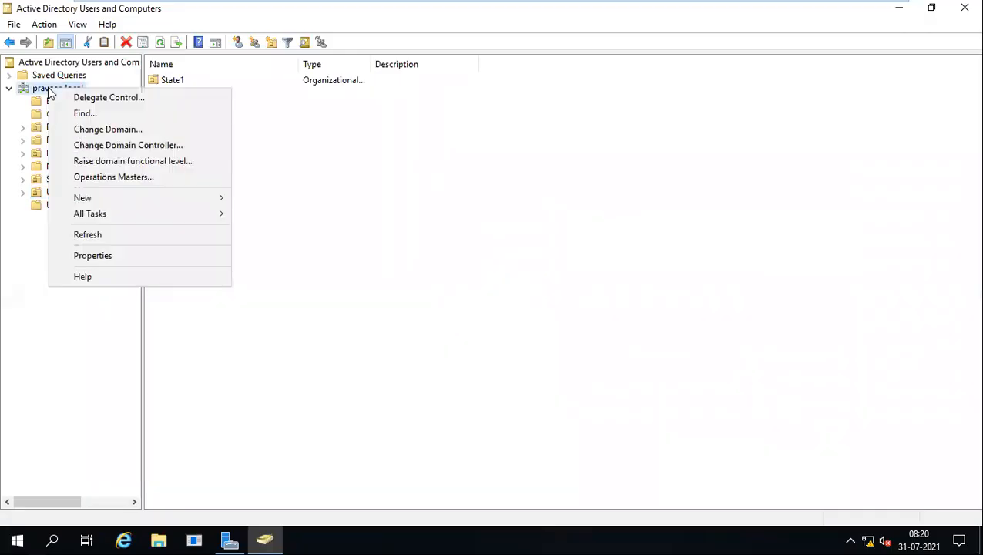
mouse_move(96, 198)
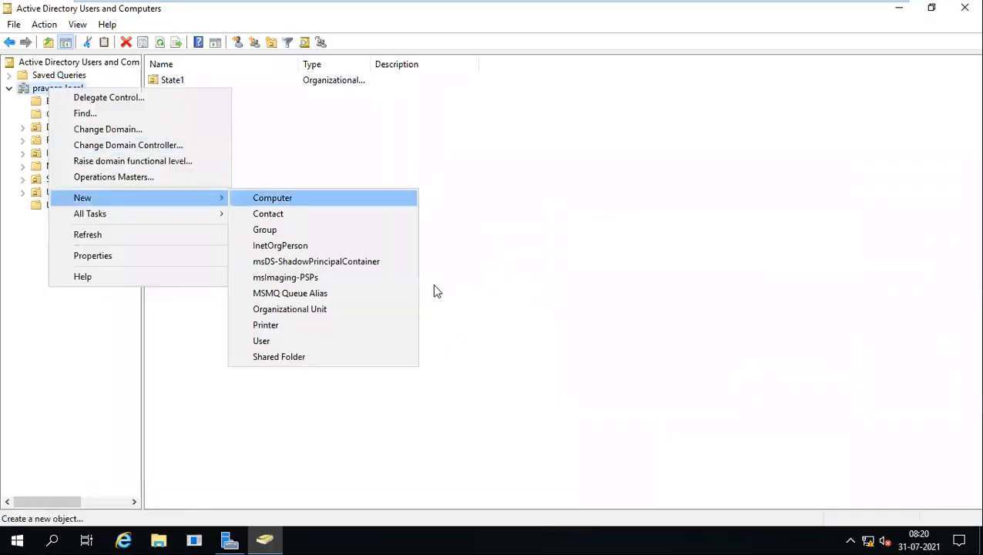
left_click(320, 309)
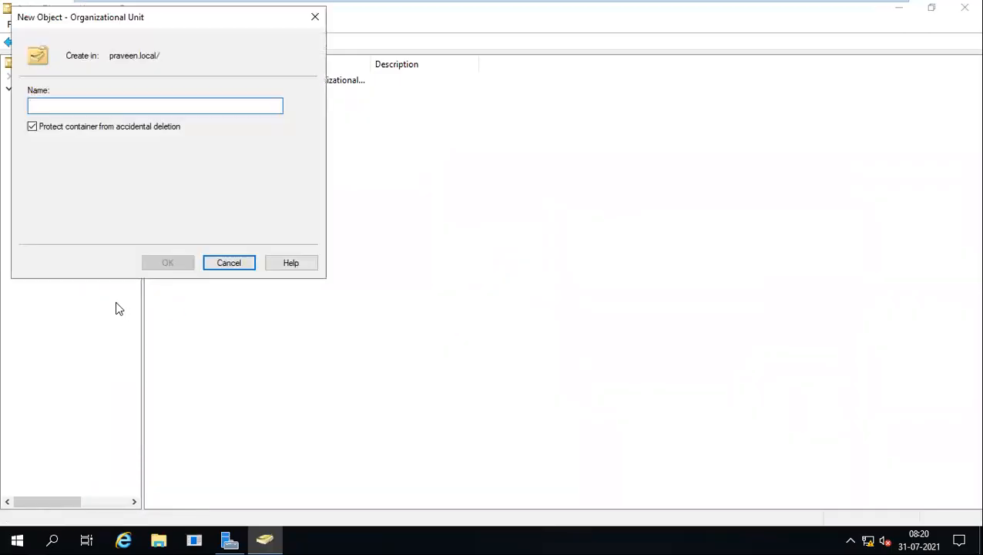
type("India")
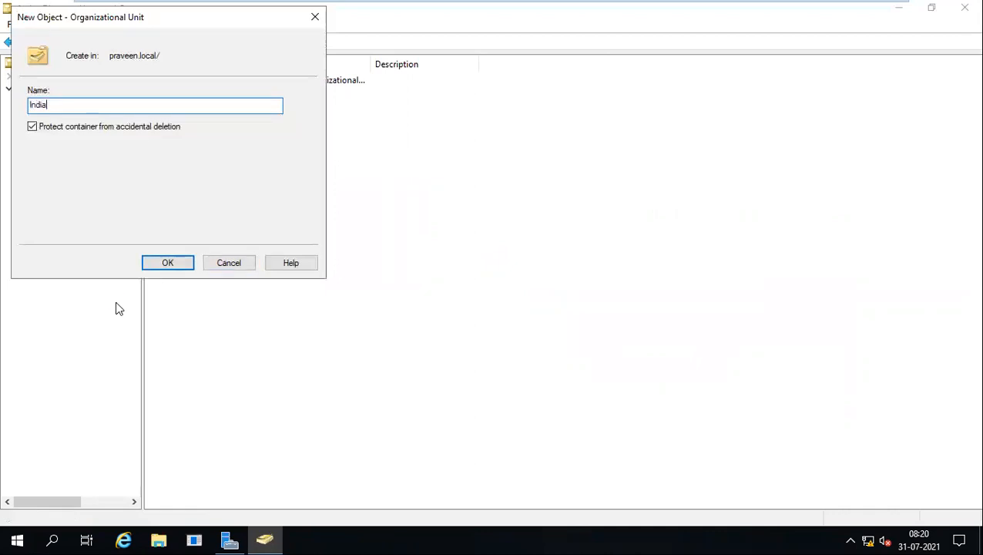
key("Return")
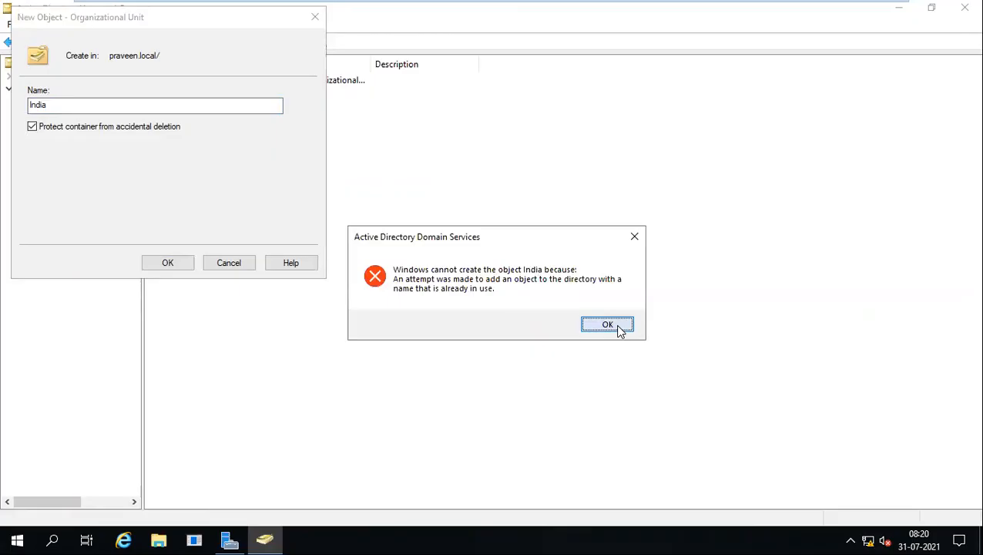
left_click(618, 326)
left_click(228, 265)
left_click(56, 153)
left_click(50, 192)
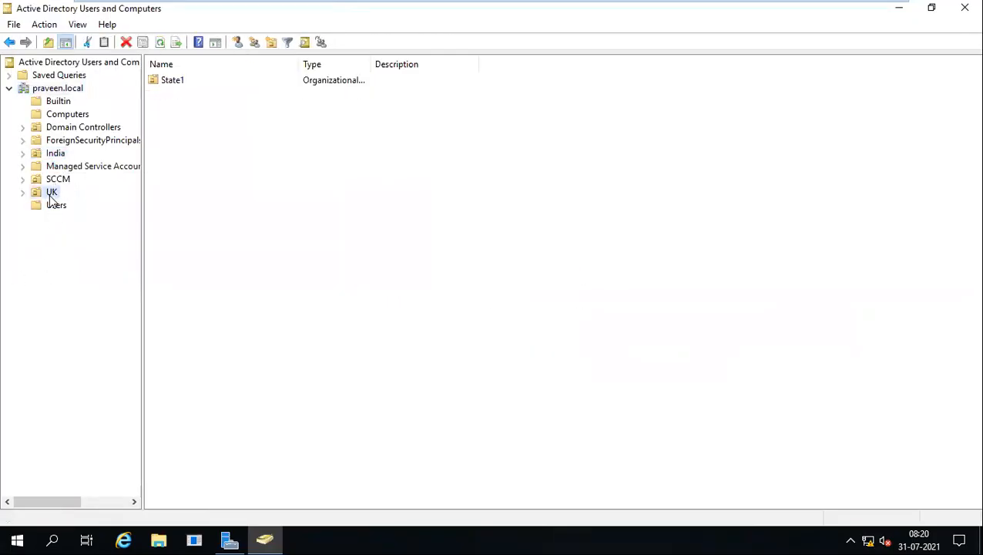
Create the top-level Workstations OU under praveen.local.
right_click(61, 89)
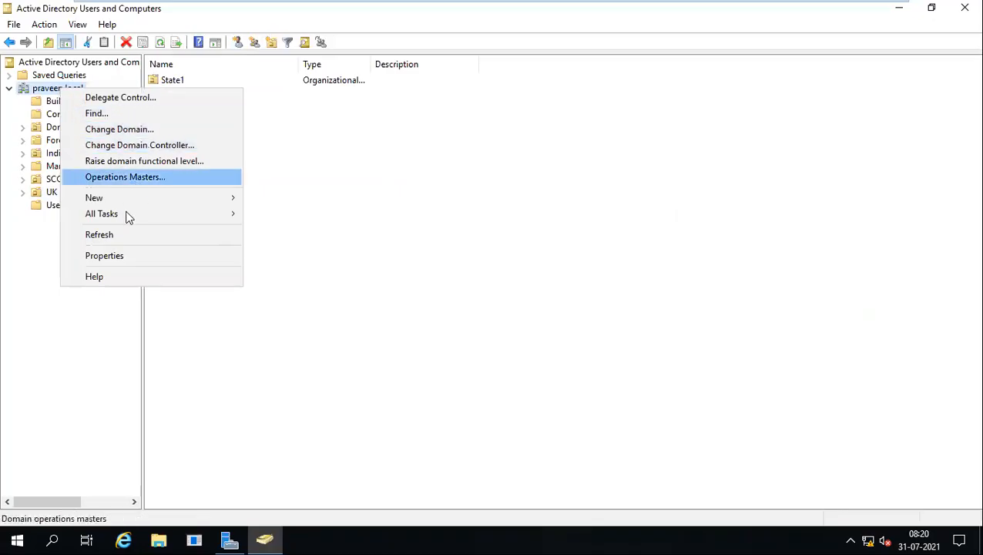
mouse_move(136, 199)
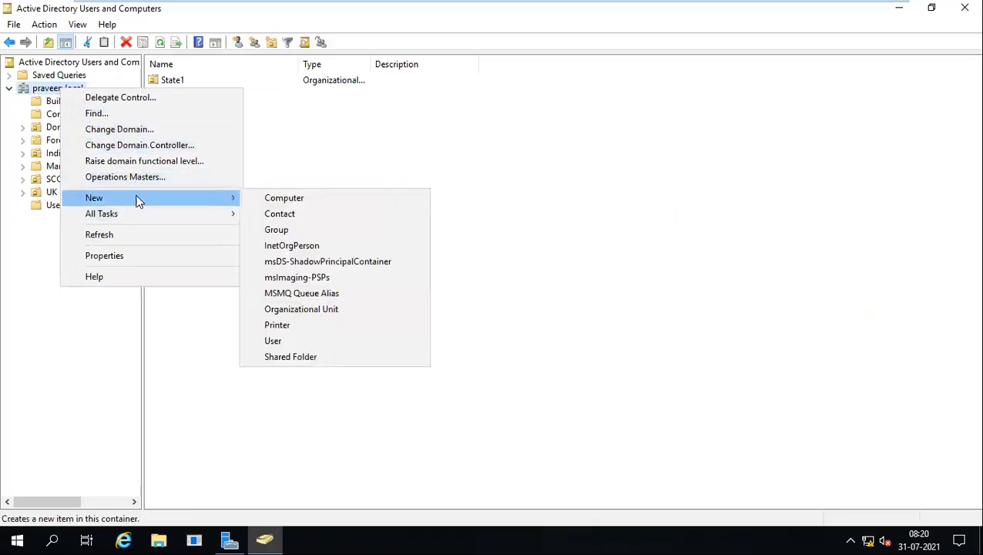
left_click(304, 311)
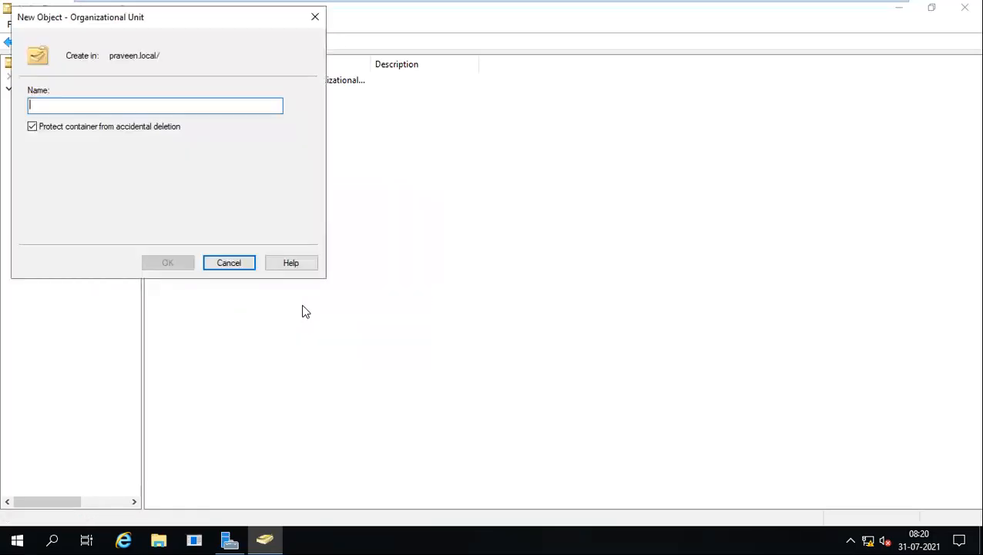
type("Work")
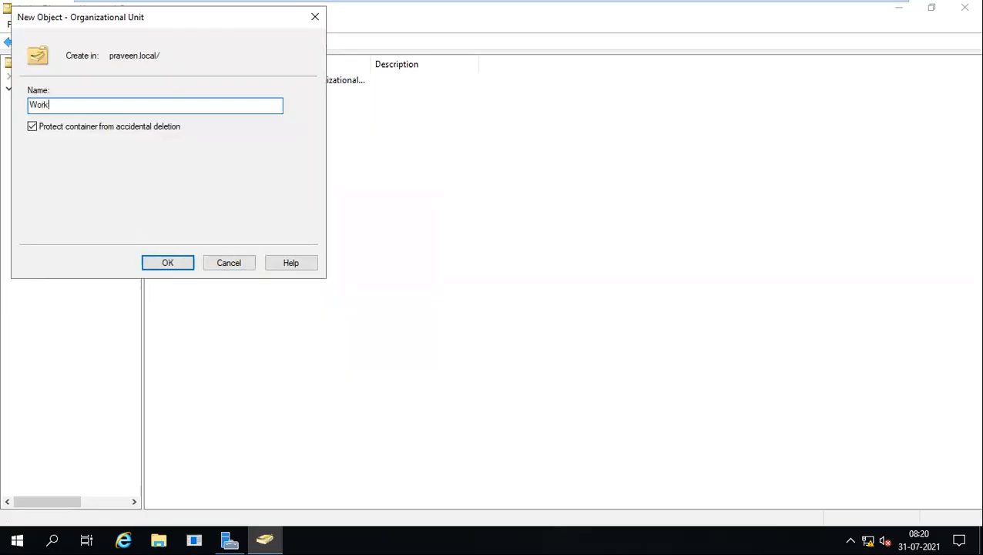
type("stt")
key("BackSpace")
type("stat")
key("Return")
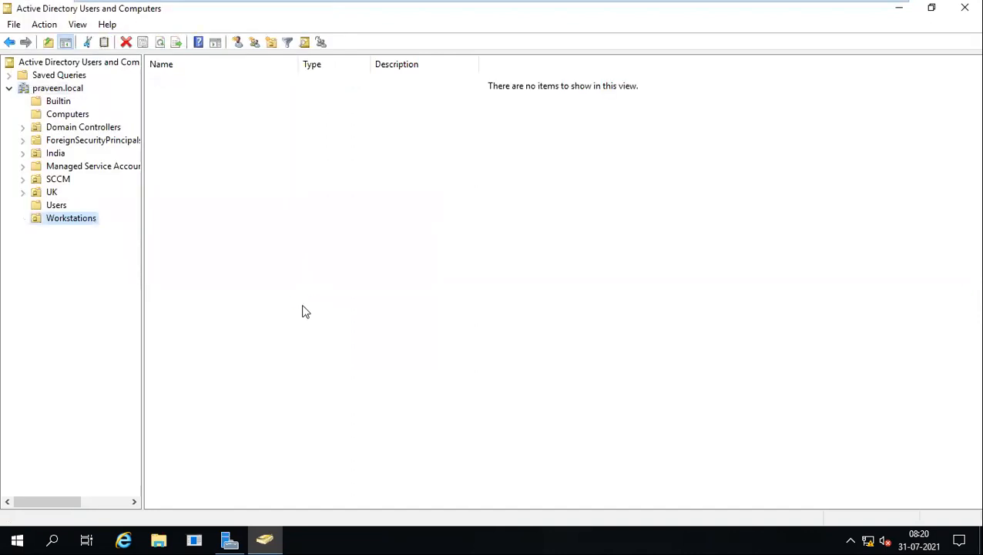
Create US and India OUs inside Workstations.
right_click(71, 219)
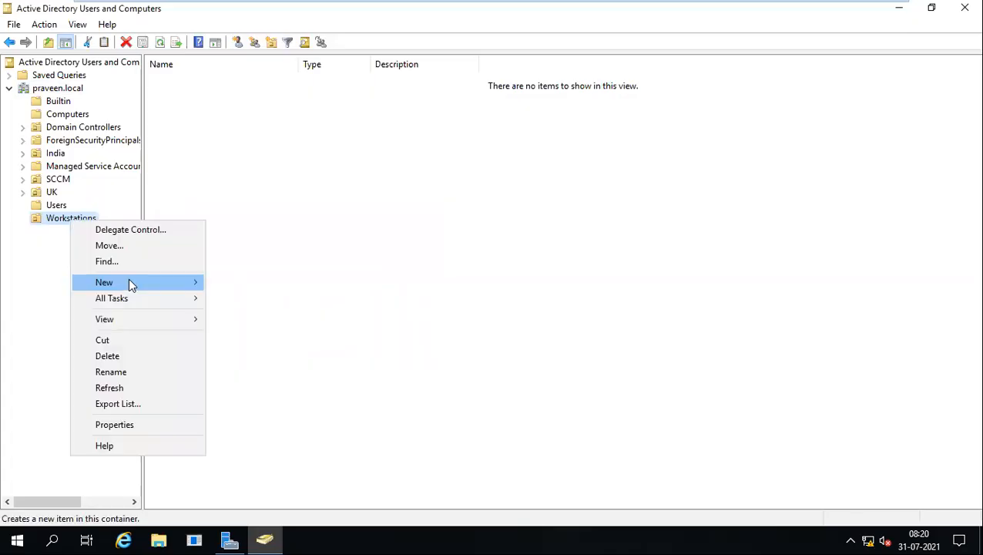
mouse_move(128, 282)
left_click(280, 393)
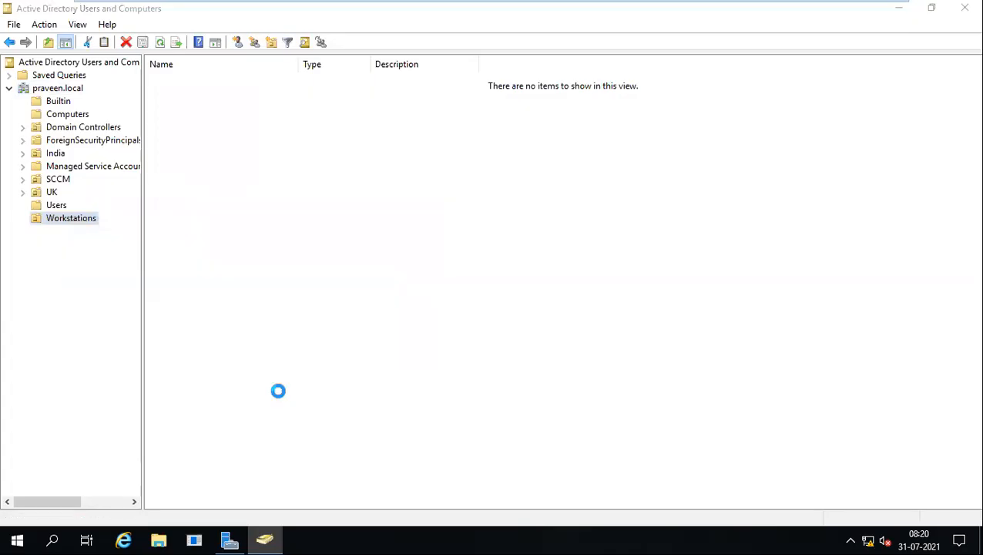
type("U")
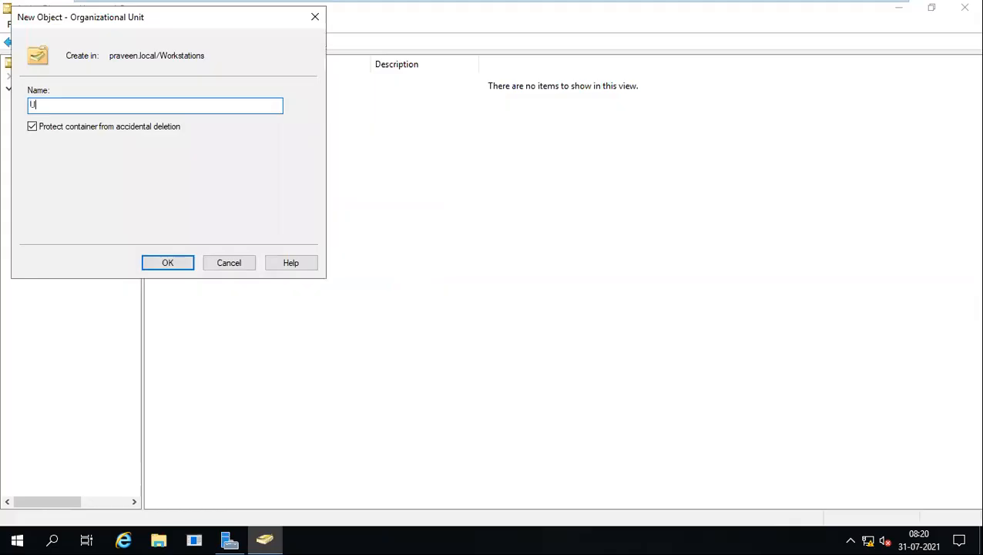
key("Return")
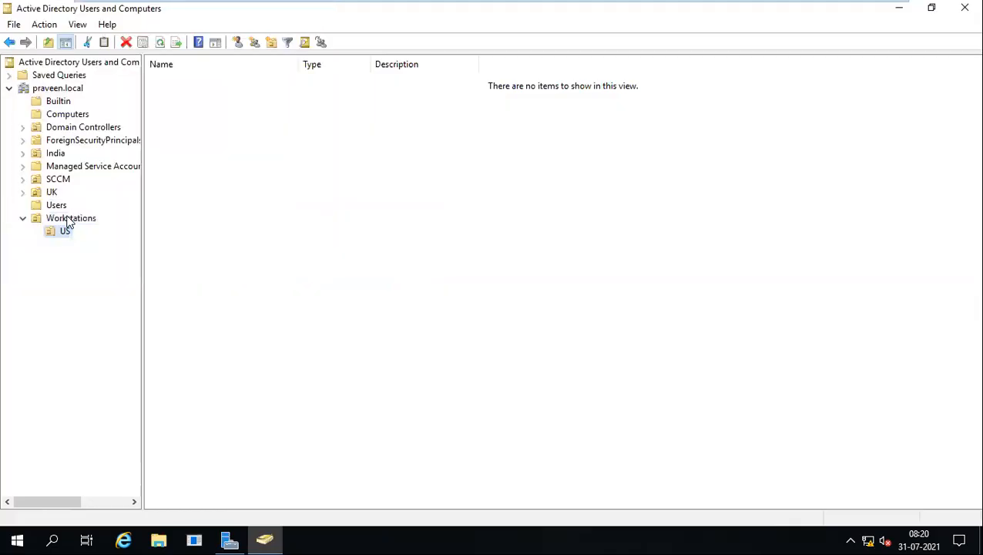
right_click(68, 219)
mouse_move(139, 277)
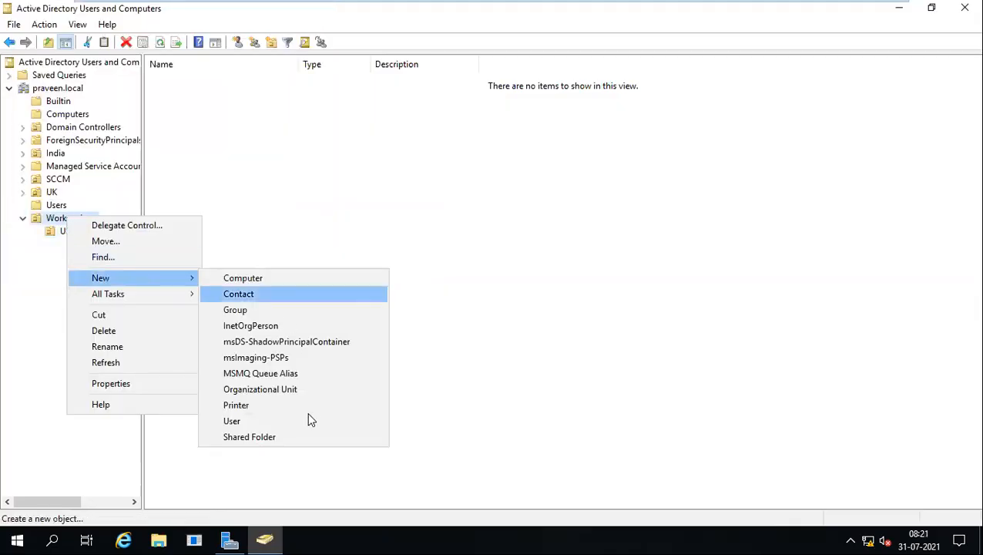
left_click(279, 391)
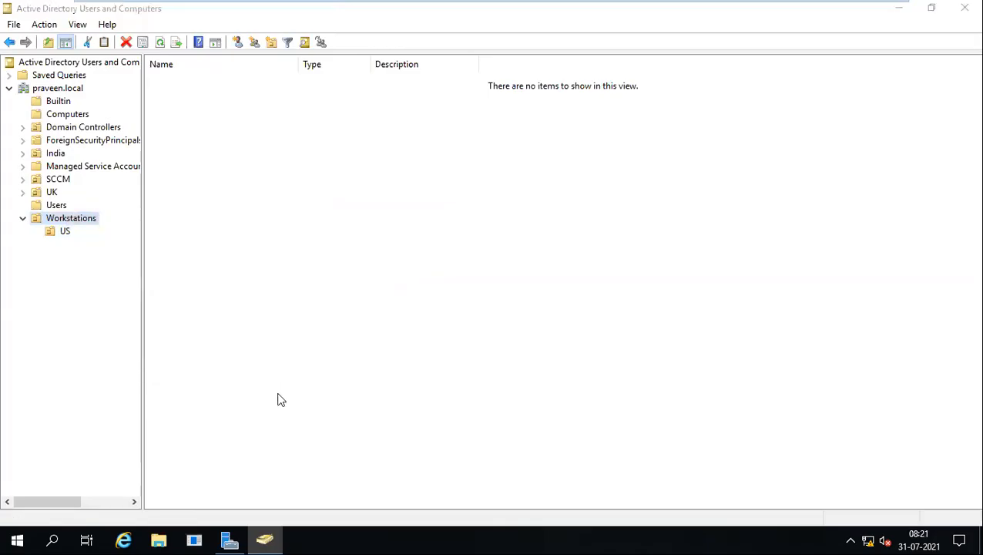
type("Ind")
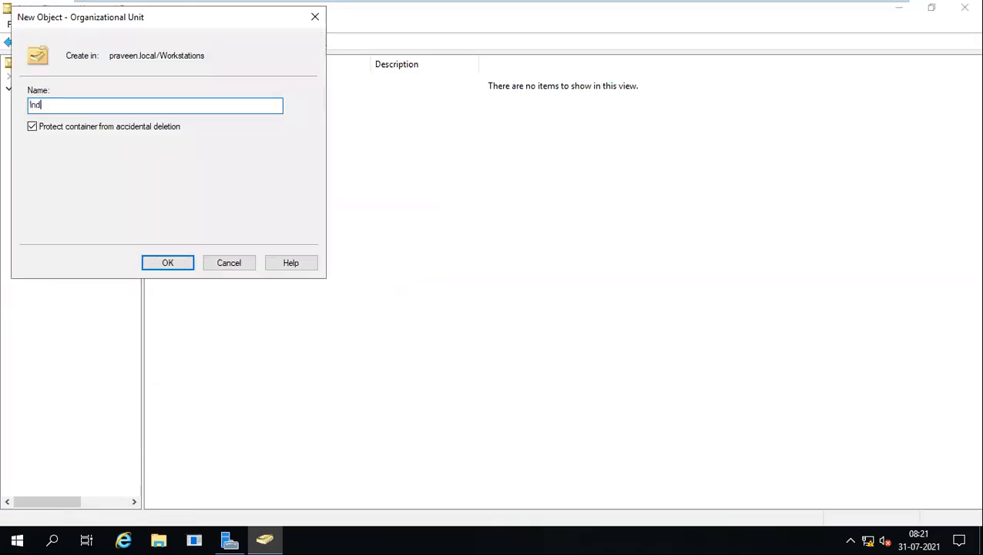
key("Return")
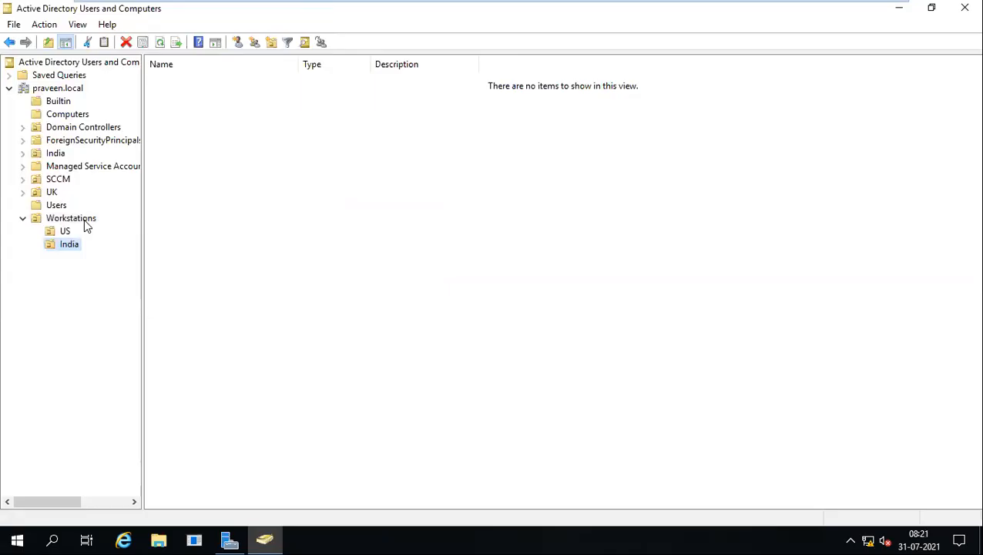
Add the UK OU under Workstations, then select the US OU.
right_click(84, 219)
mouse_move(154, 282)
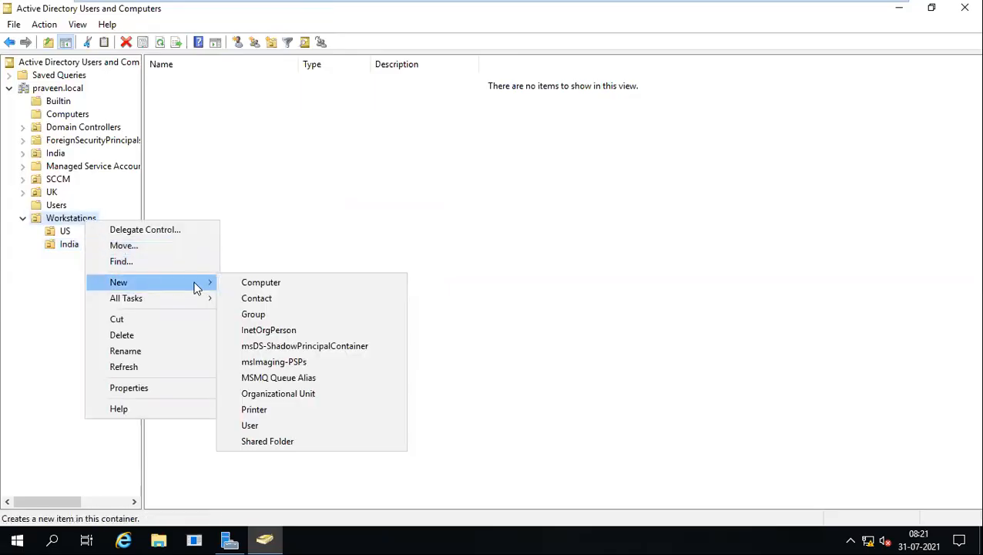
left_click(295, 391)
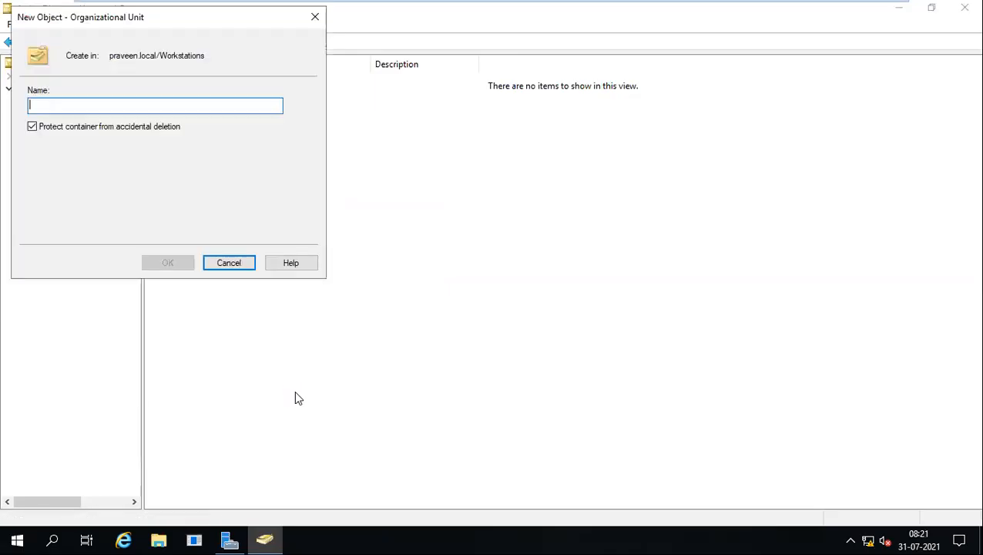
type("UK")
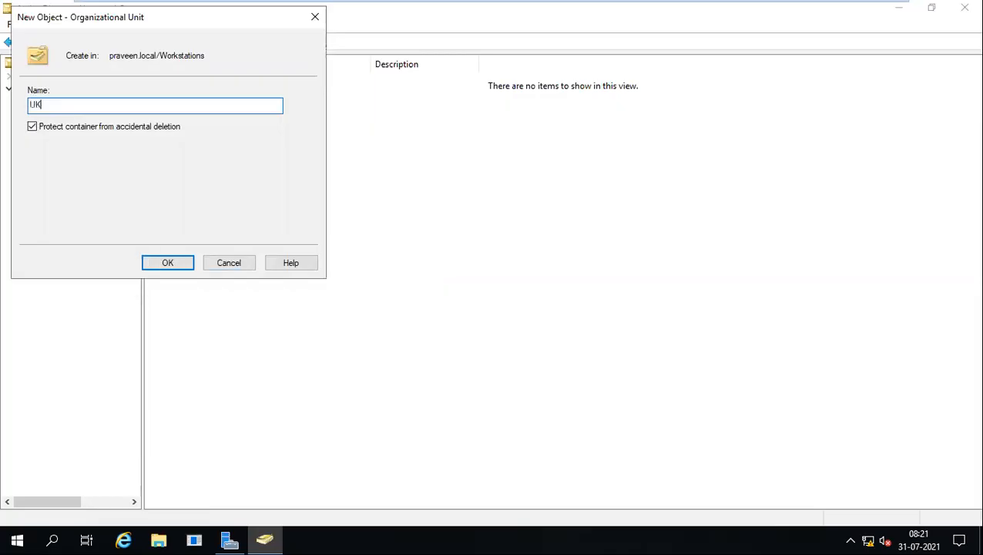
key("Return")
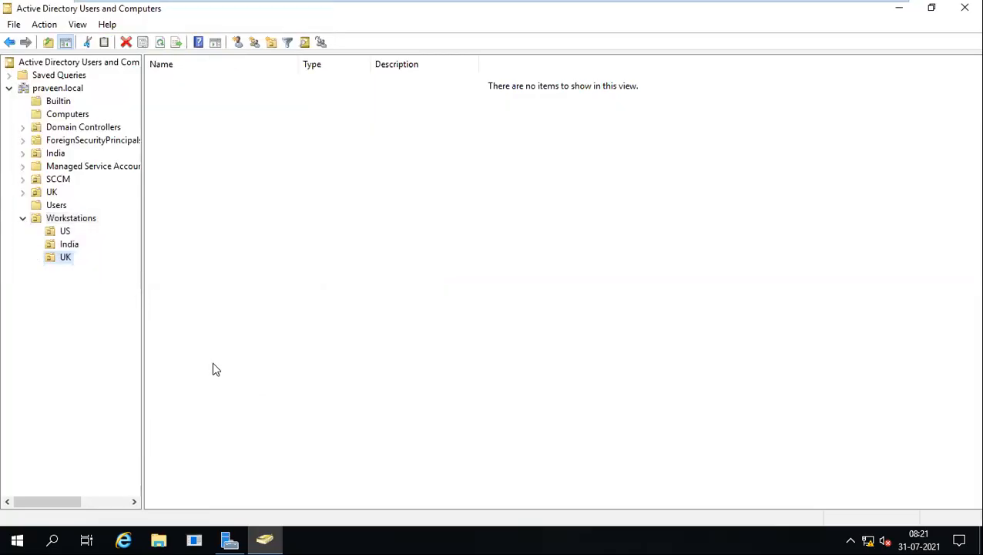
left_click(66, 232)
Create the USTEX site OU under US.
right_click(67, 233)
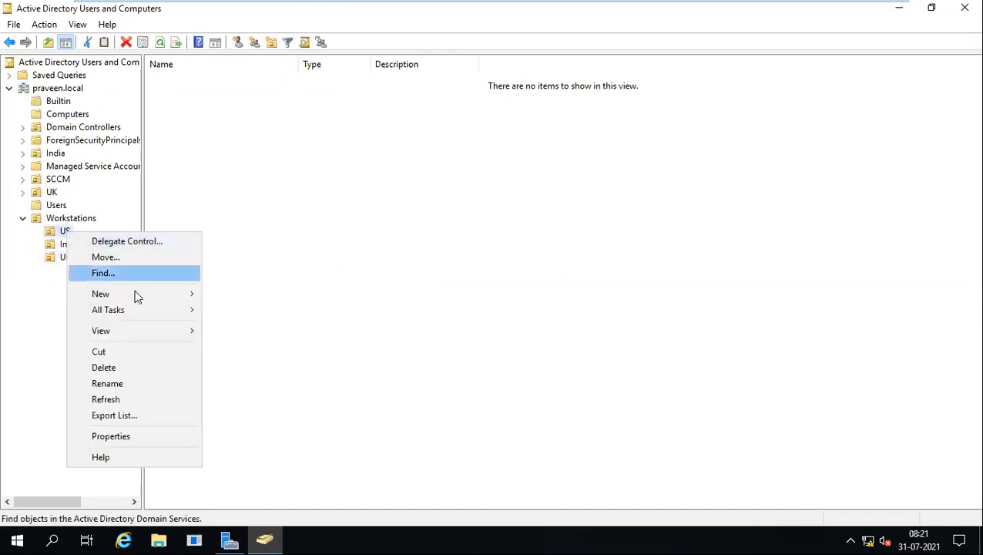
mouse_move(136, 294)
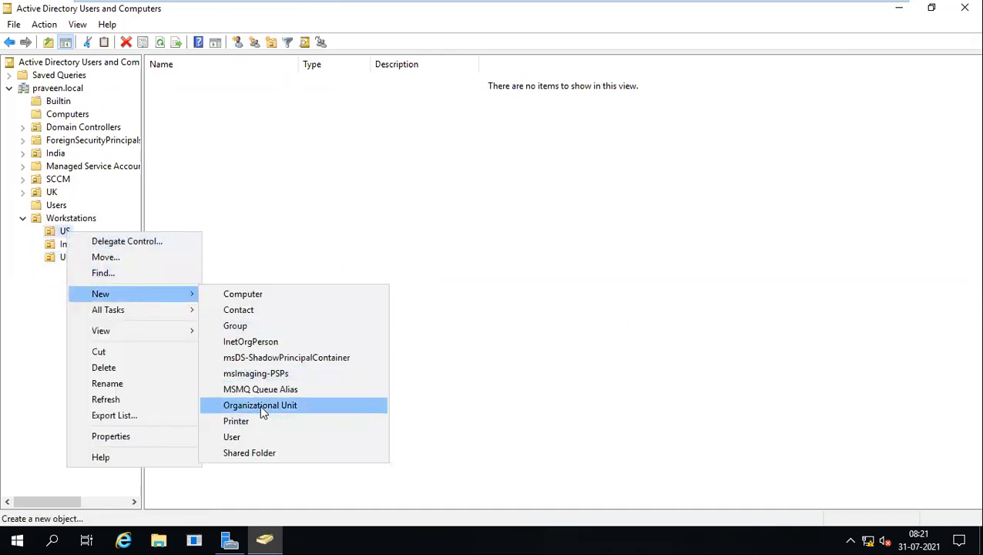
left_click(259, 404)
type("US")
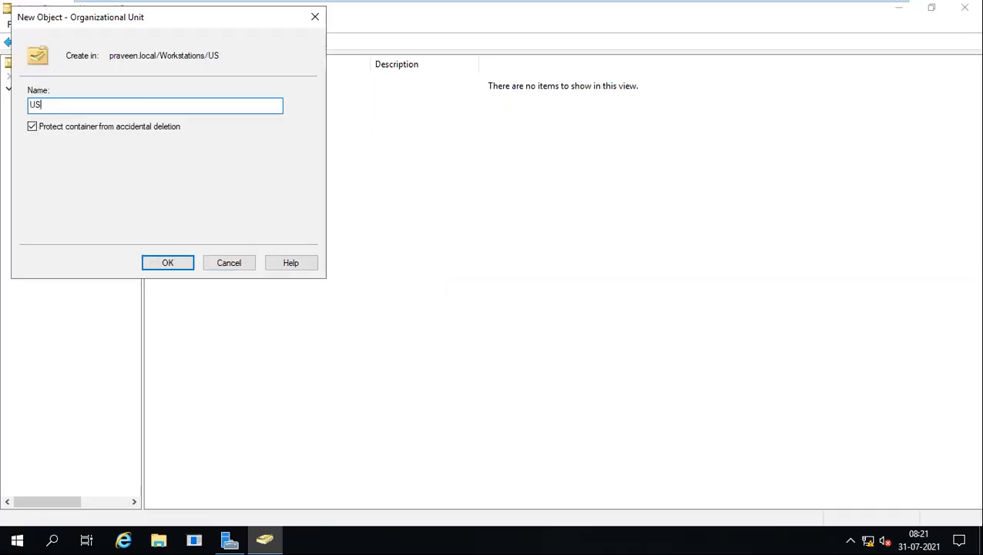
type("TEX")
key("Return")
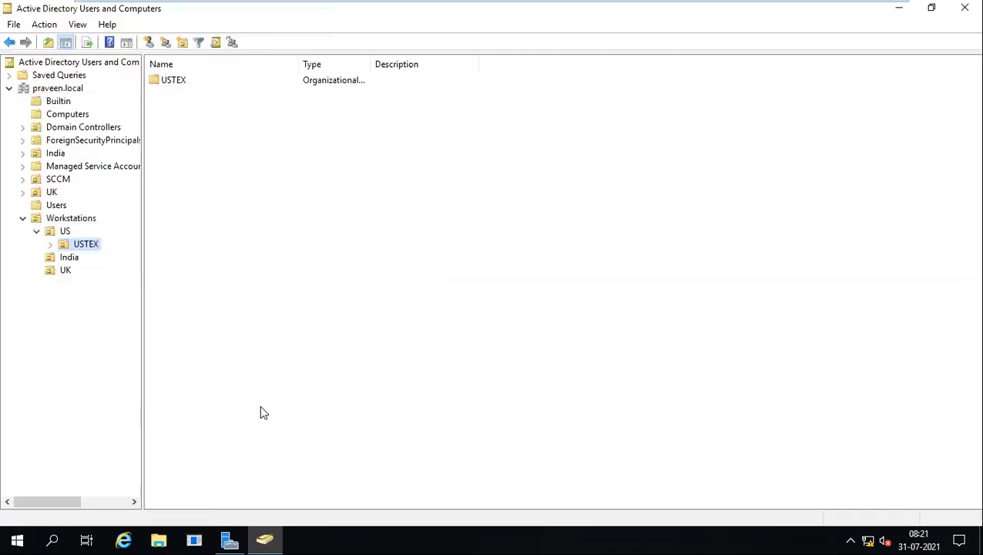
Create the INDHYD and INDBAN site OUs under India.
right_click(77, 259)
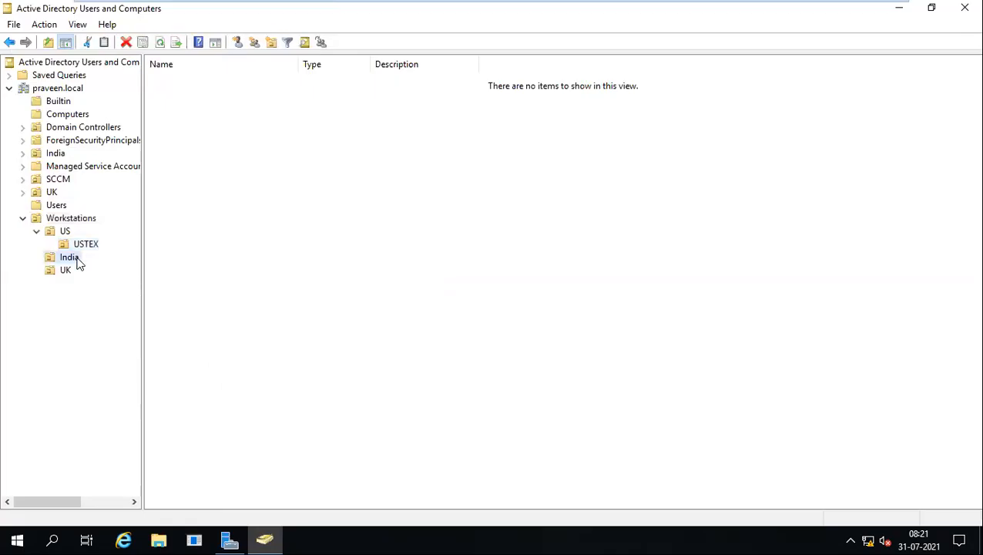
mouse_move(137, 320)
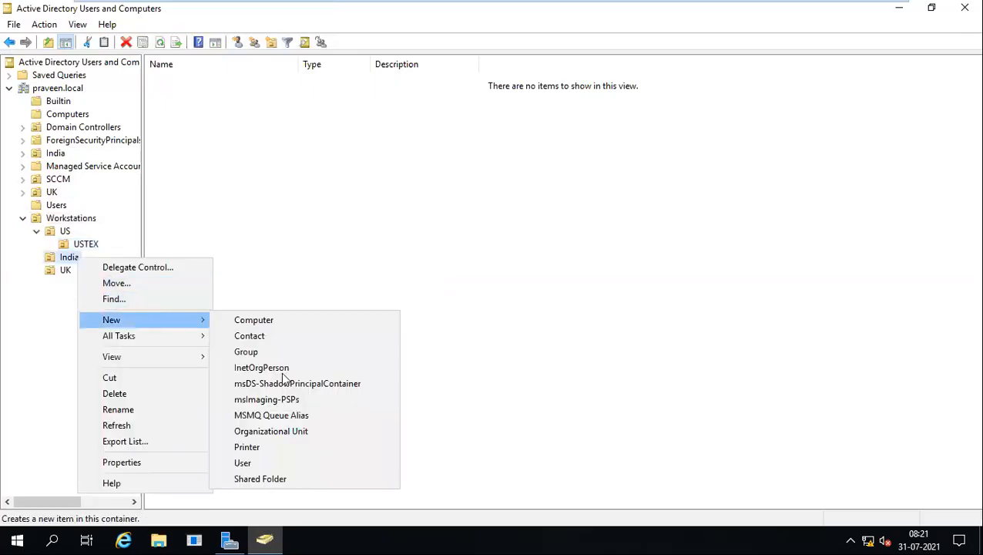
left_click(285, 431)
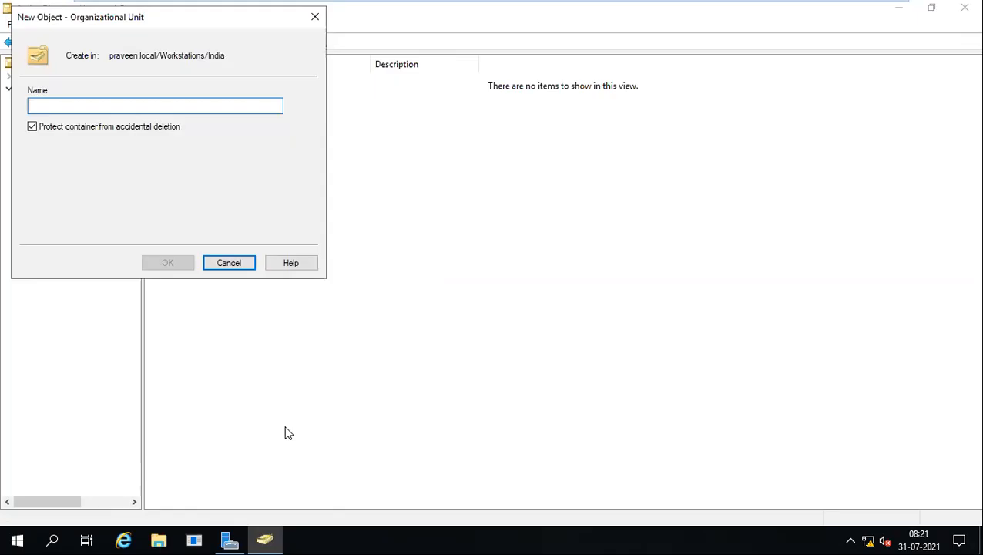
type("INDHYD")
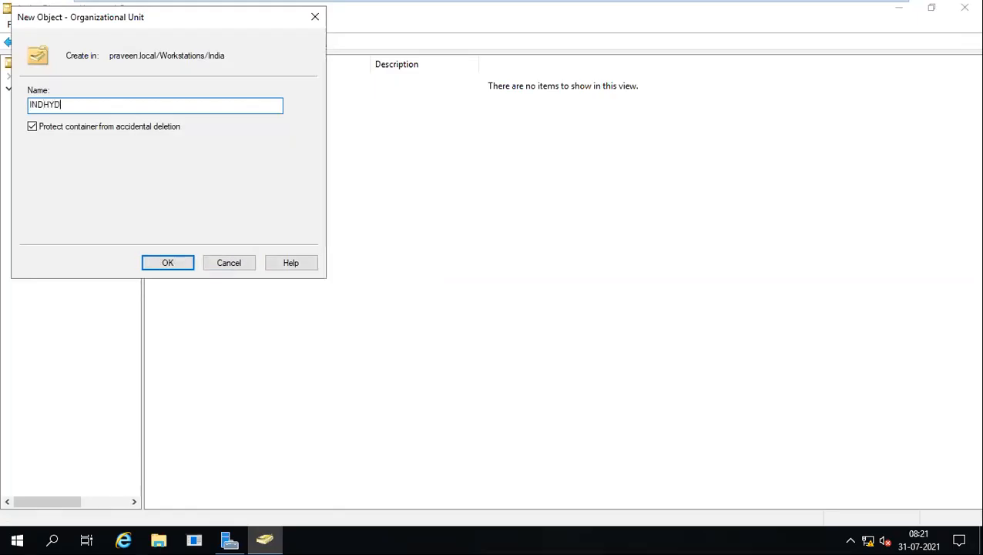
key("Return")
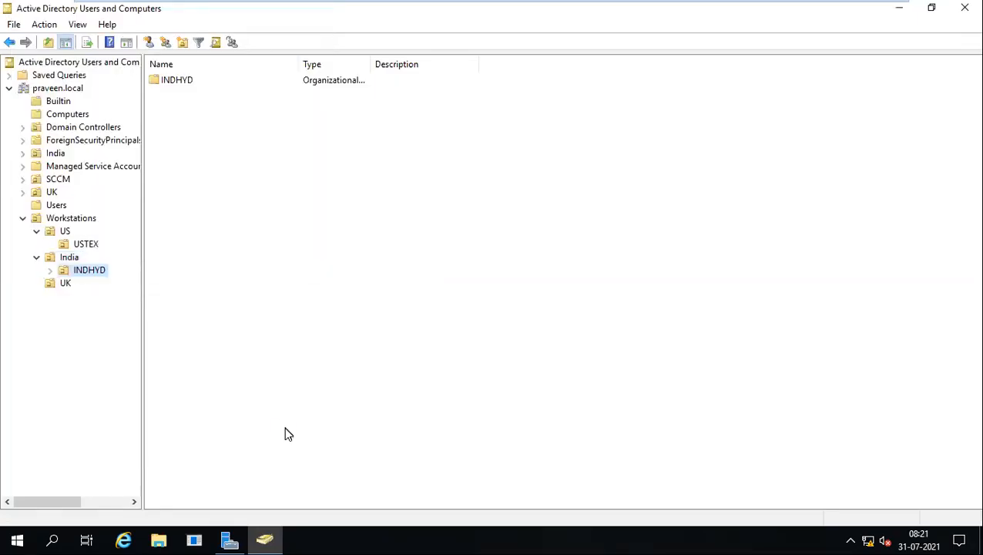
right_click(76, 257)
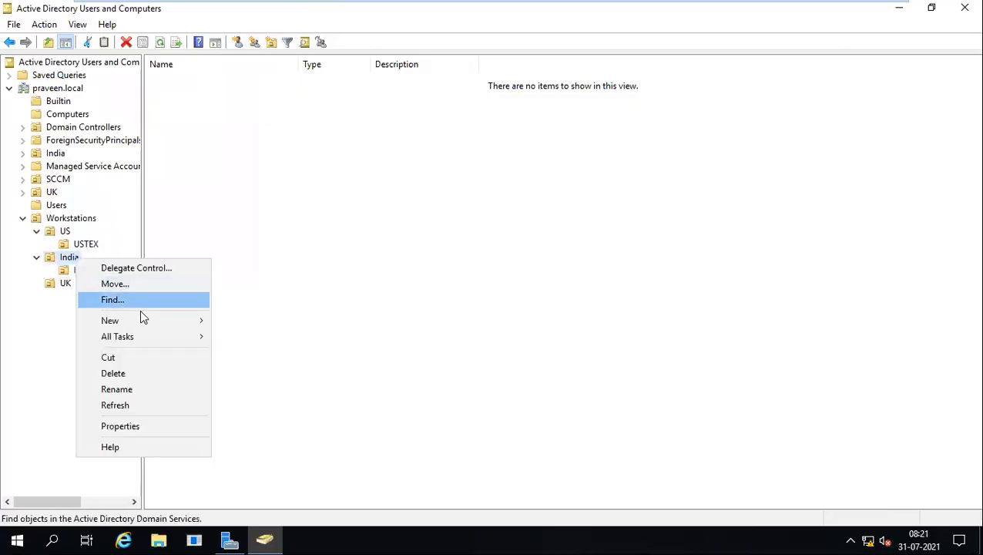
mouse_move(145, 320)
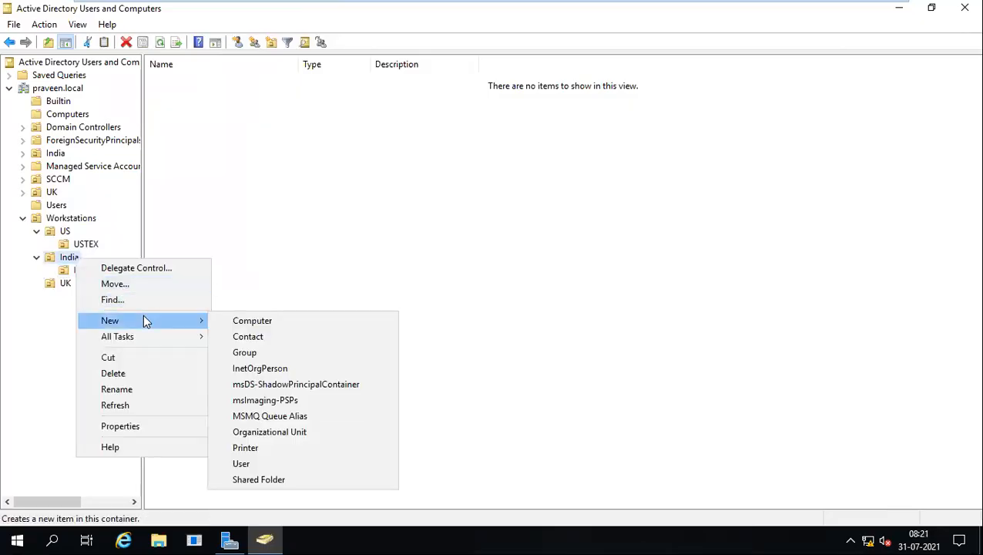
left_click(294, 432)
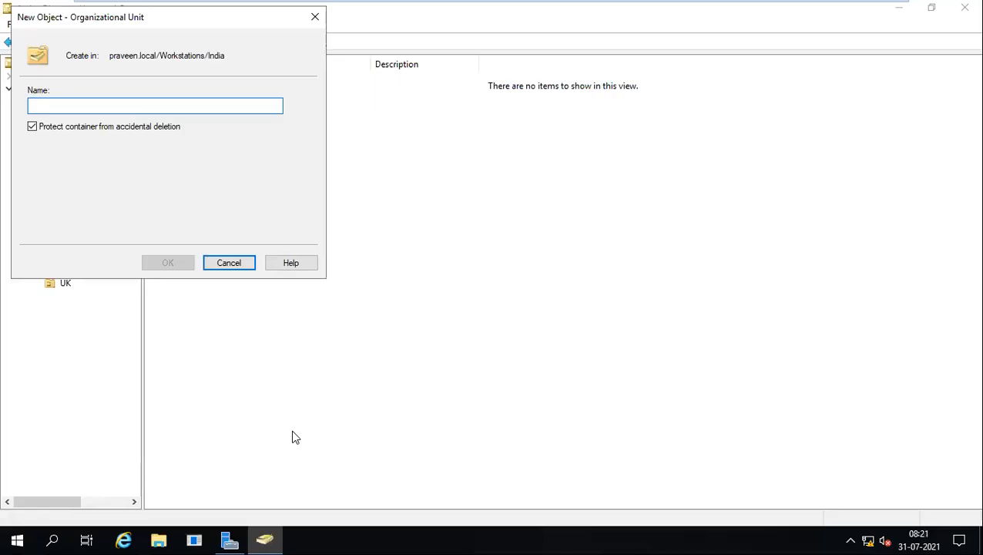
type("INDBAN")
key("Return")
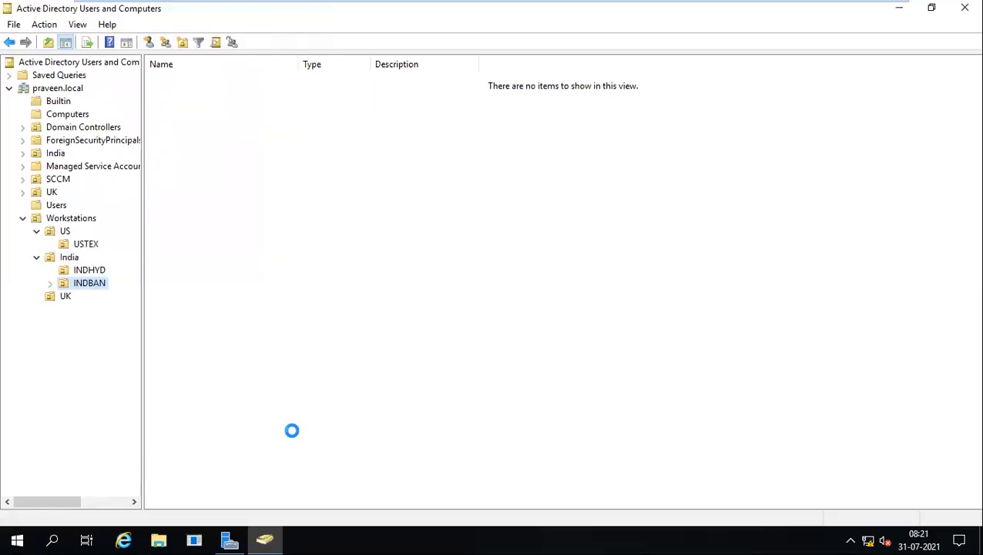
Create the UKSCO site OU under UK.
right_click(66, 297)
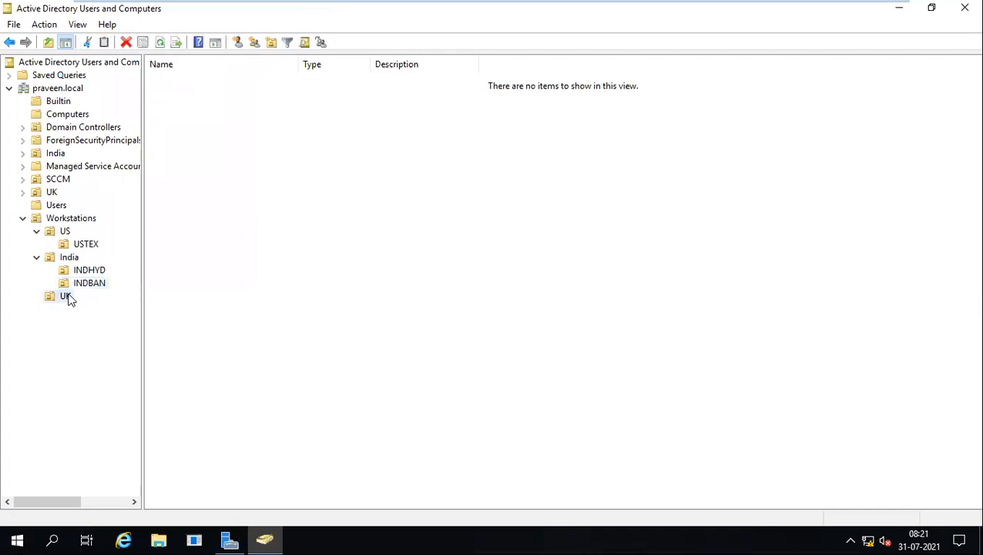
mouse_move(122, 119)
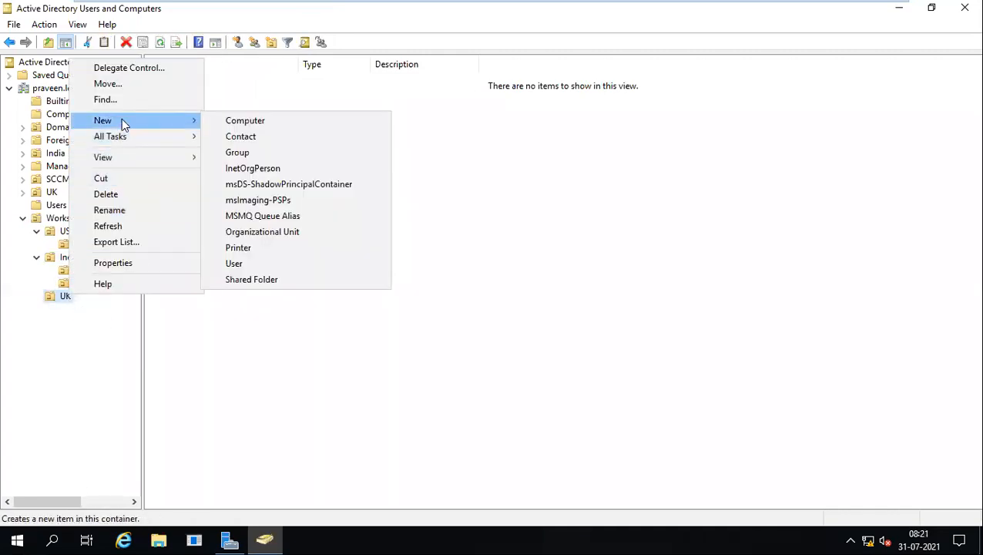
left_click(276, 233)
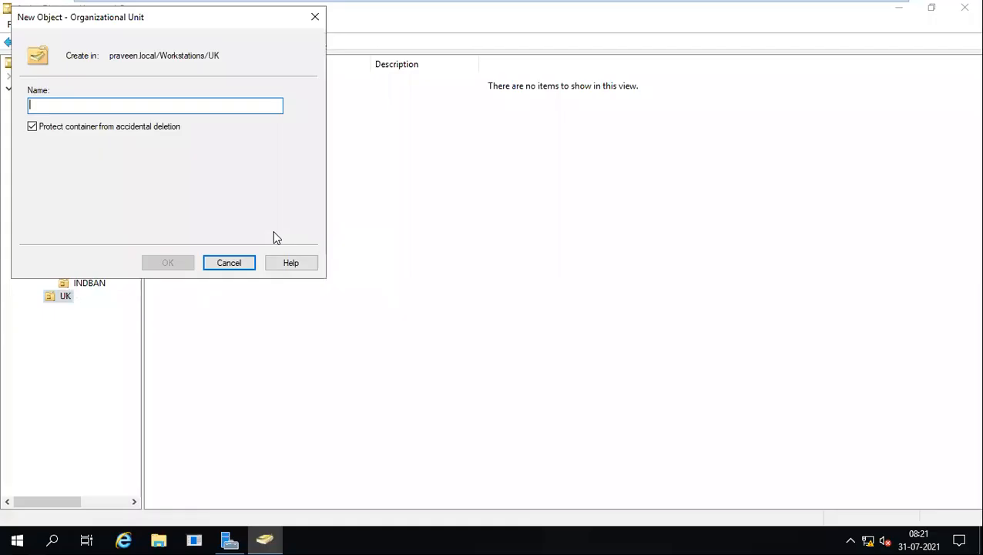
type("UKSCO")
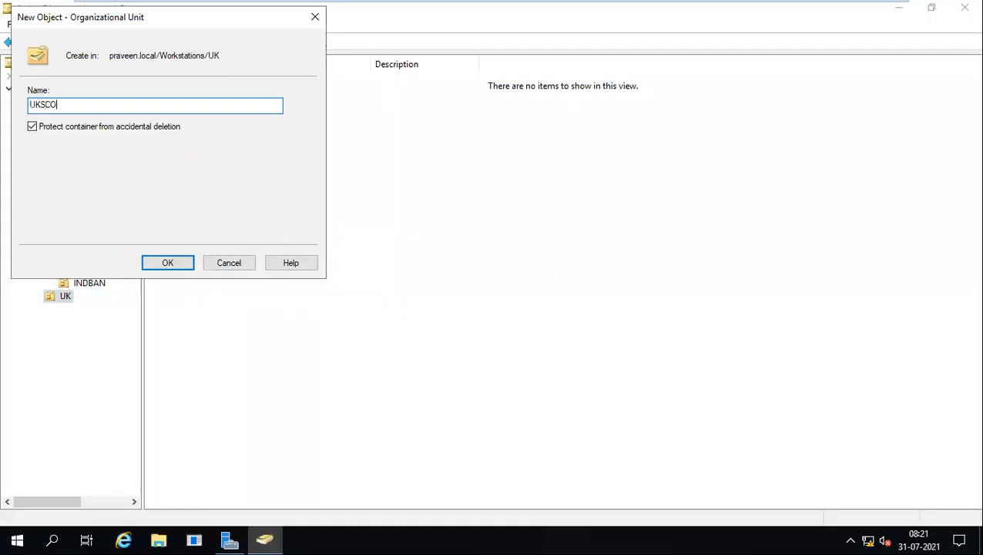
key("Return")
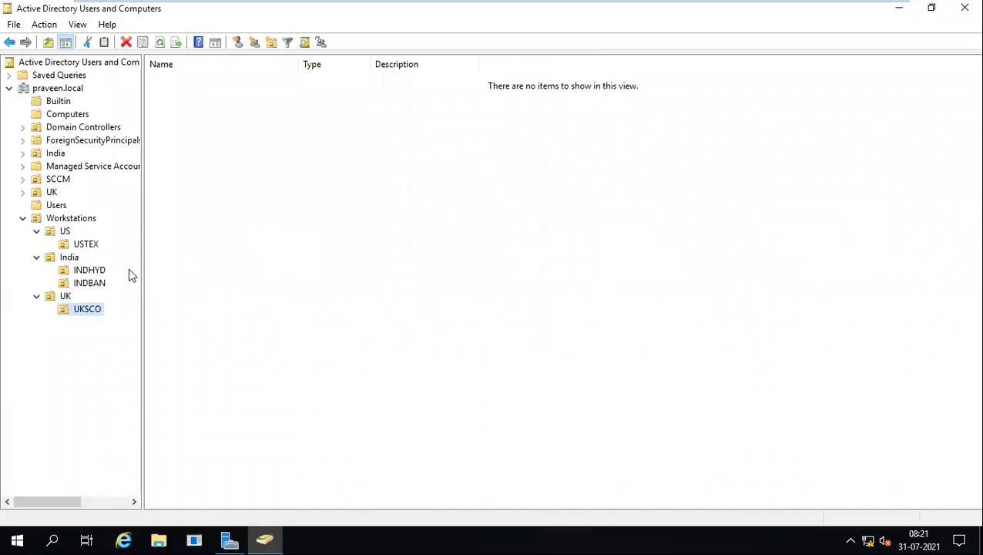
Under India's INDHYD site OU, create two child OUs named Desktop and Laptop.
left_click(85, 271)
right_click(83, 272)
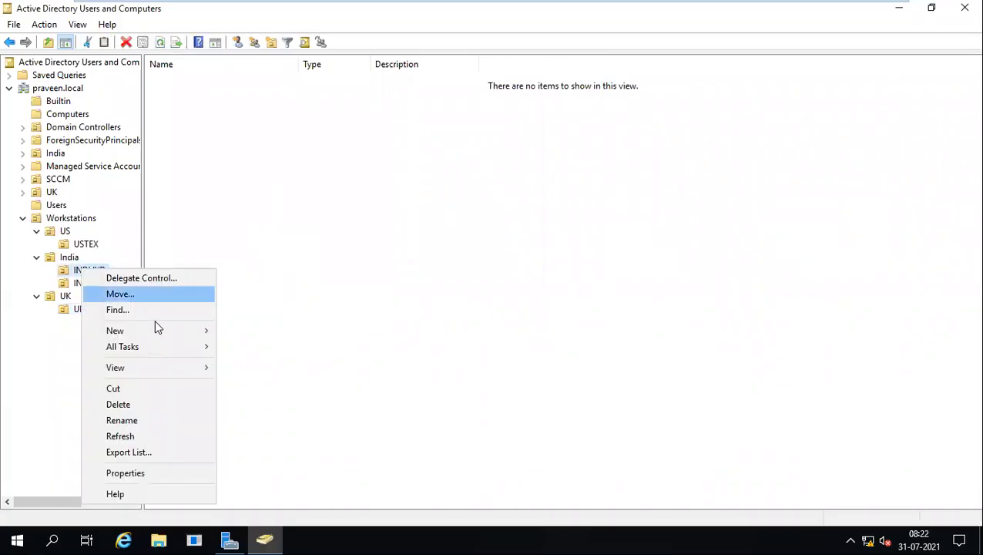
mouse_move(158, 336)
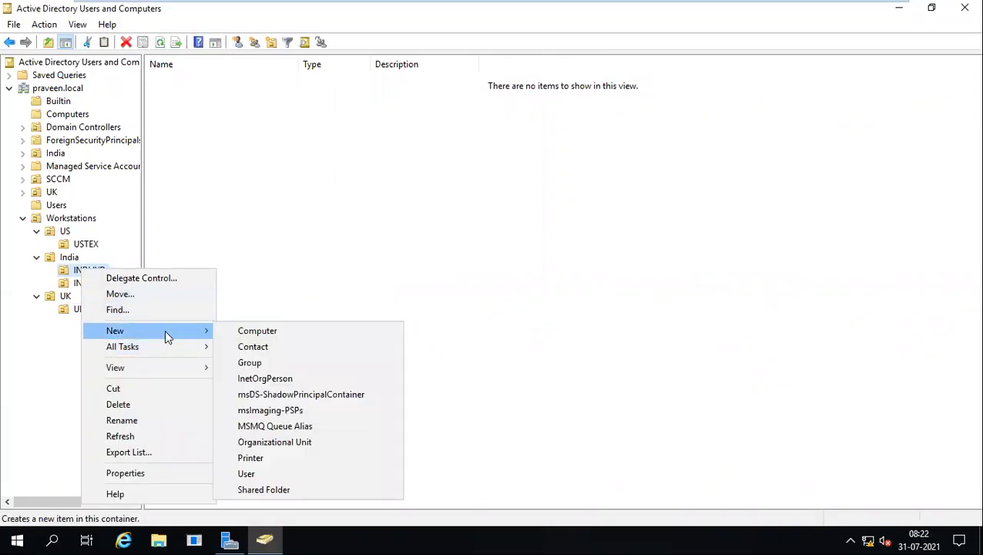
left_click(288, 449)
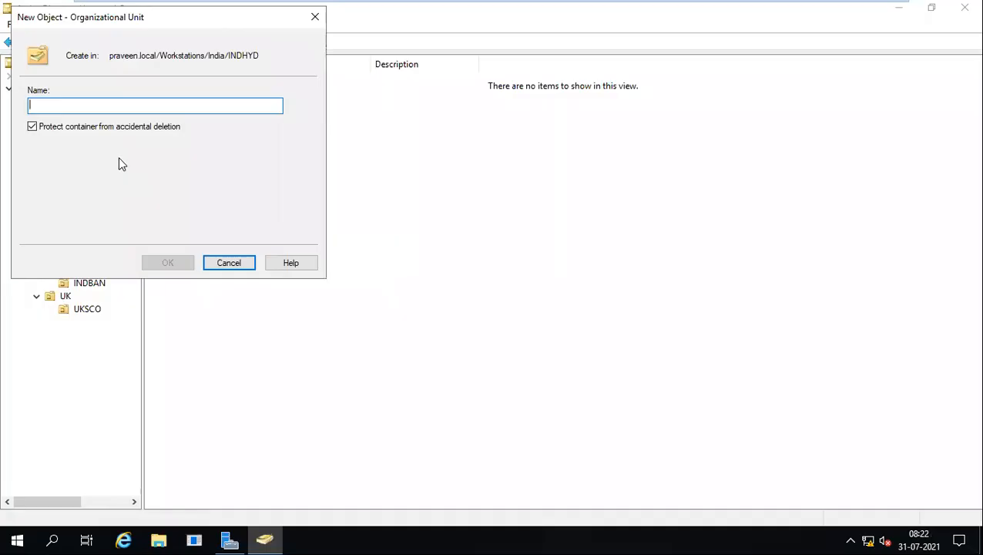
type("Desktop")
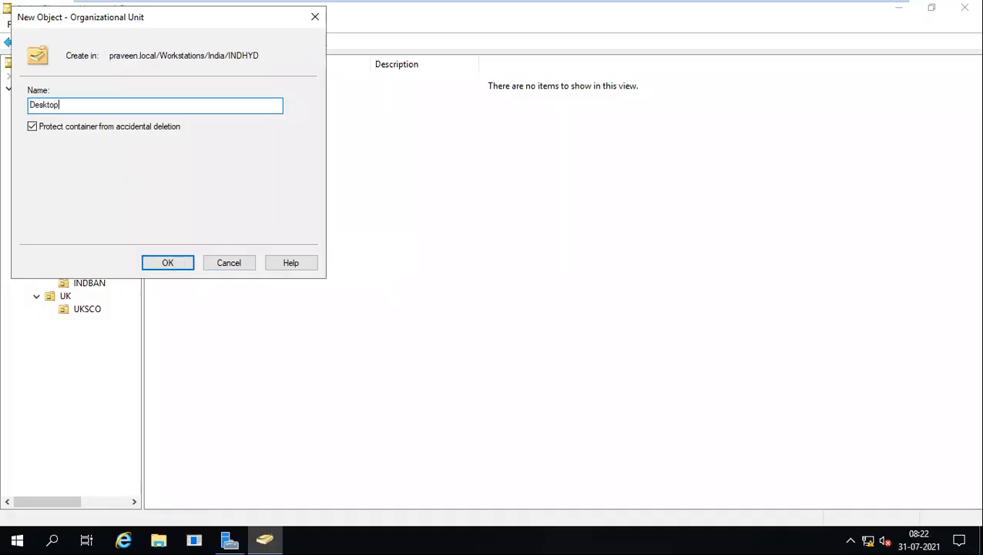
key("Return")
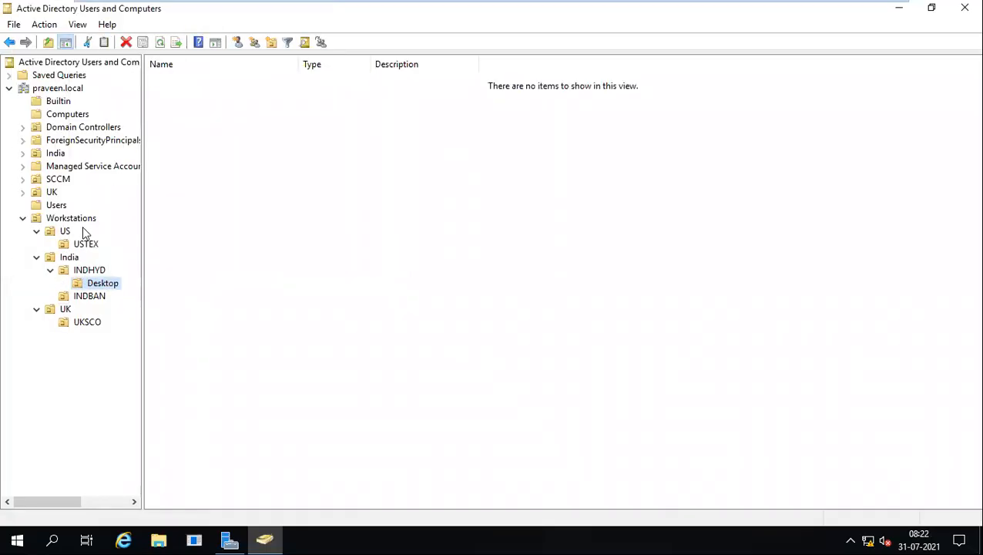
right_click(86, 271)
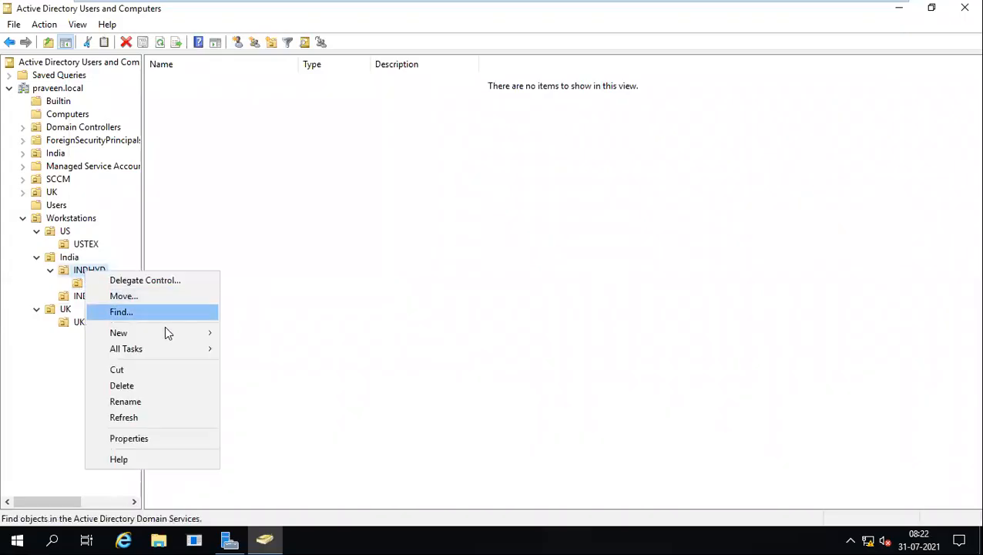
mouse_move(165, 333)
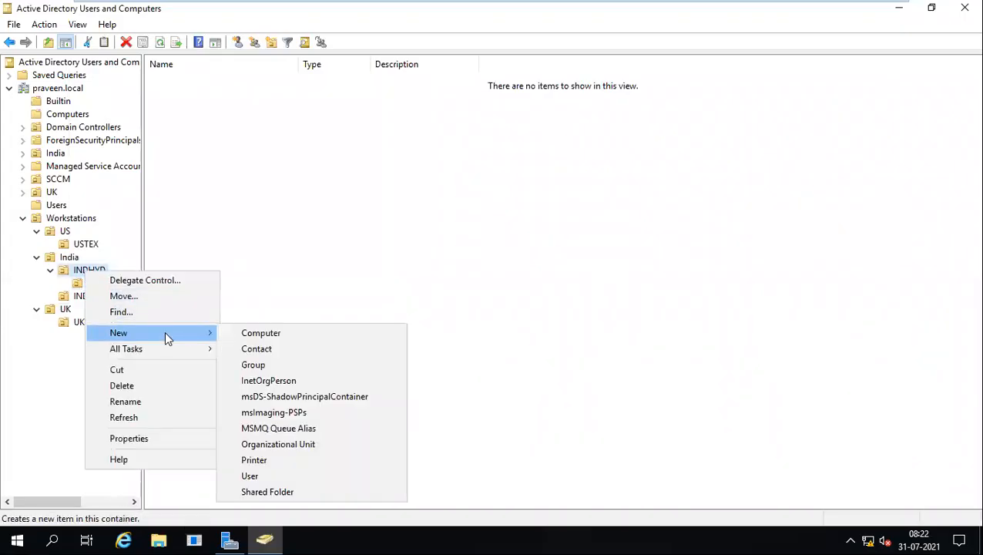
left_click(289, 450)
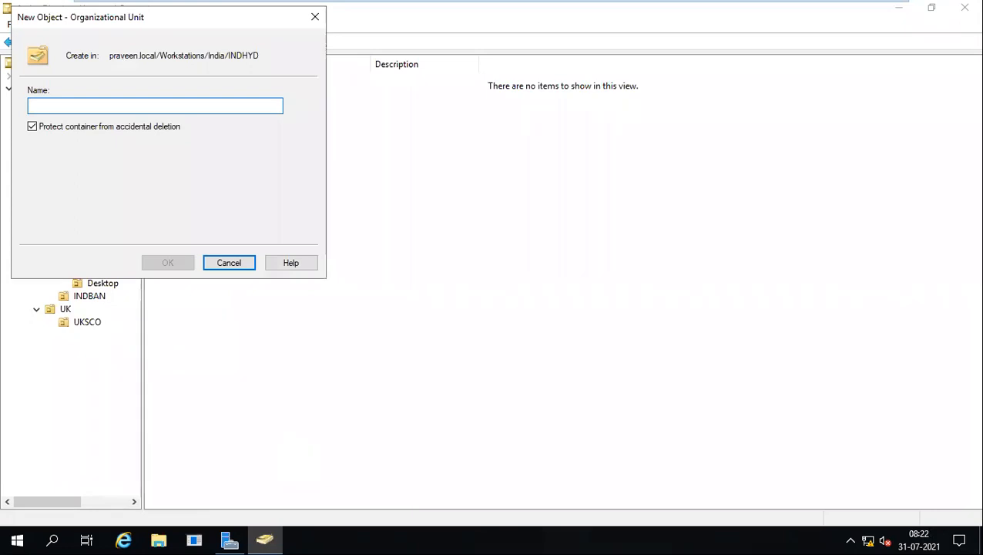
type("Laptop")
key("Return")
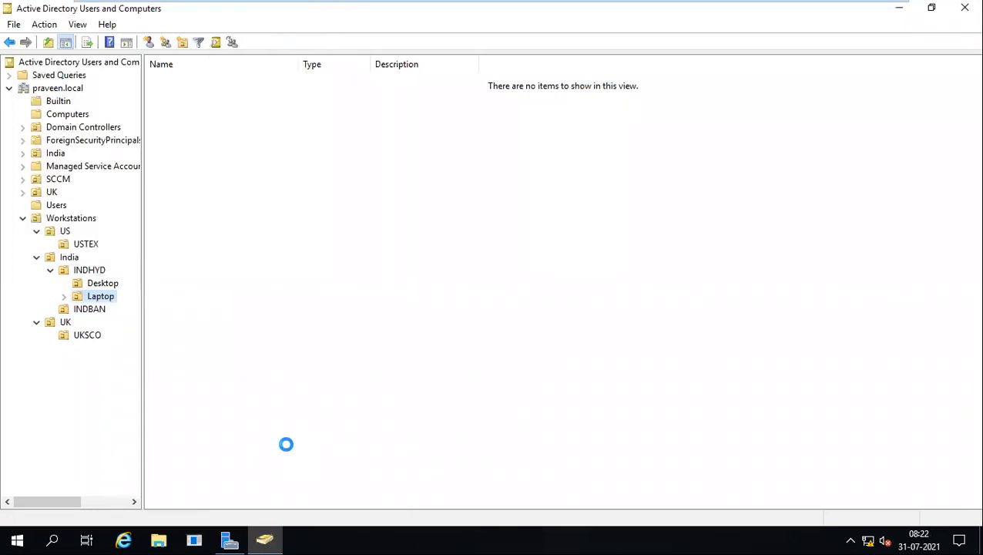
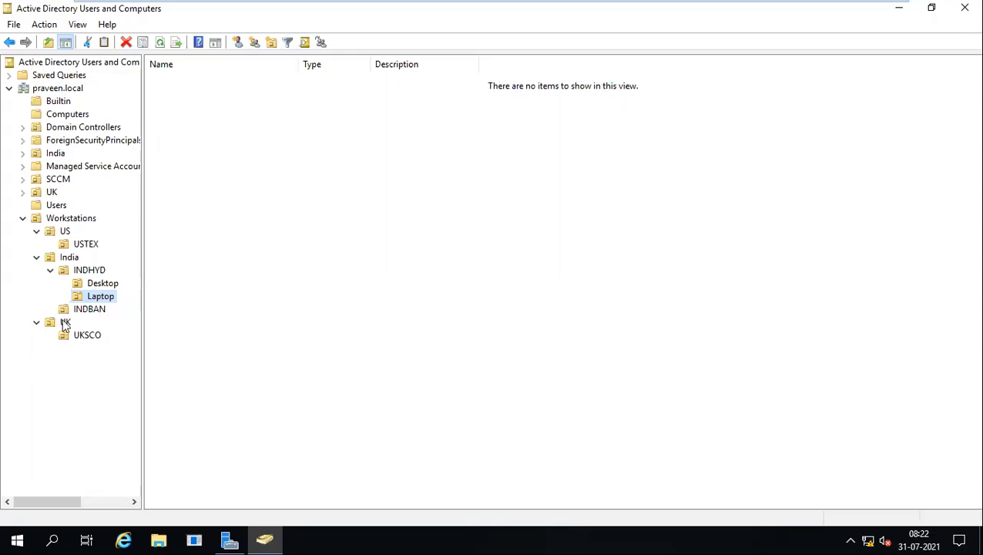
Add two child OUs named desktop and Laptop inside the USTEX site OU.
left_click(88, 246)
right_click(87, 245)
mouse_move(148, 308)
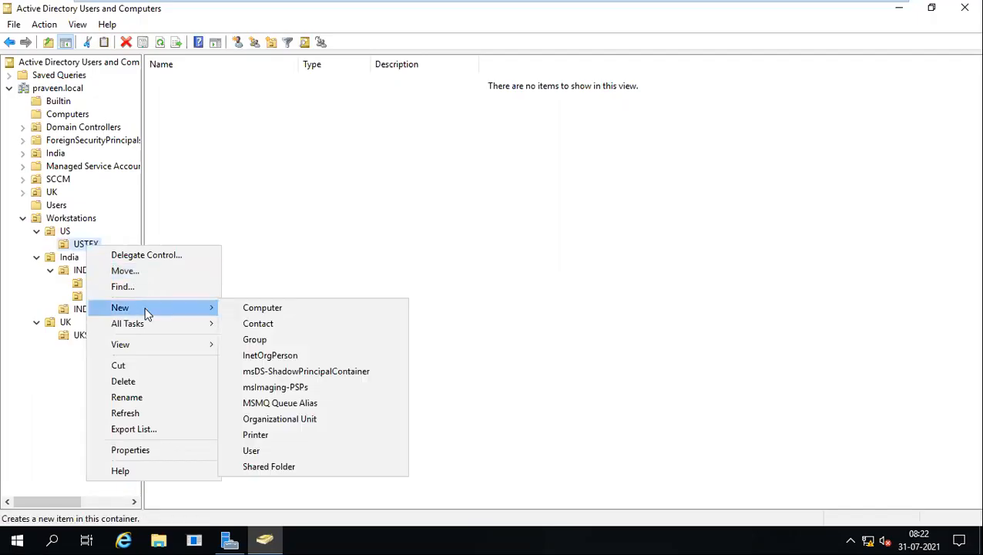
left_click(302, 424)
type("desktop")
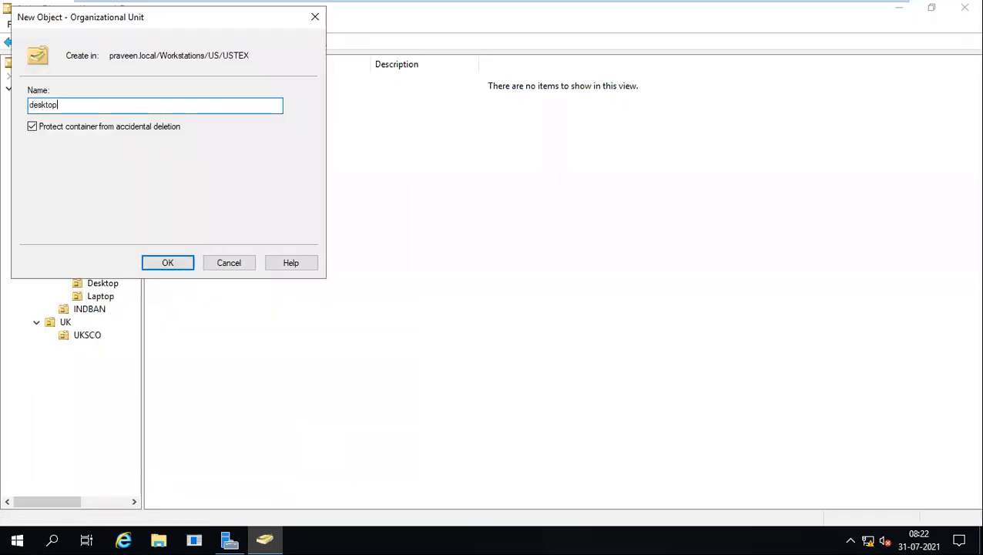
key("Return")
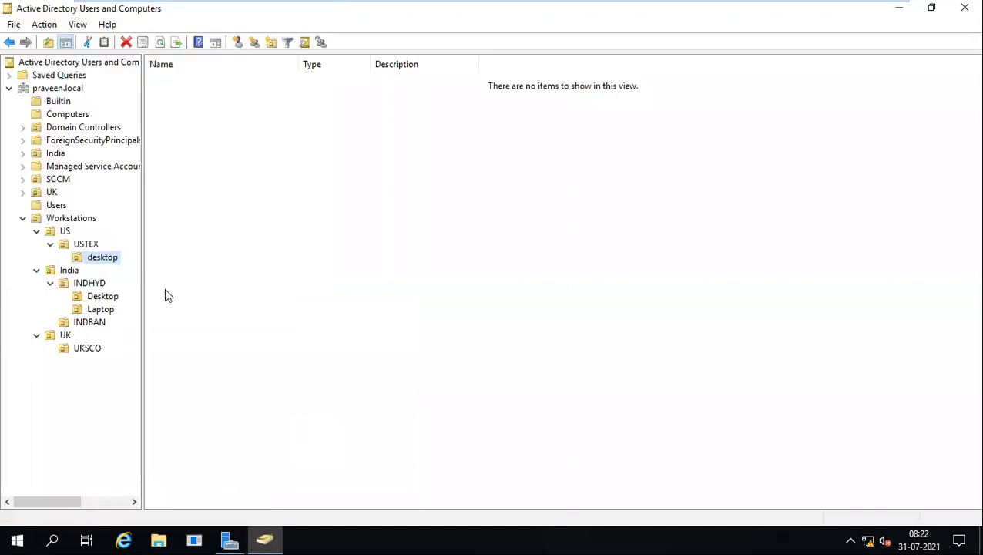
right_click(99, 247)
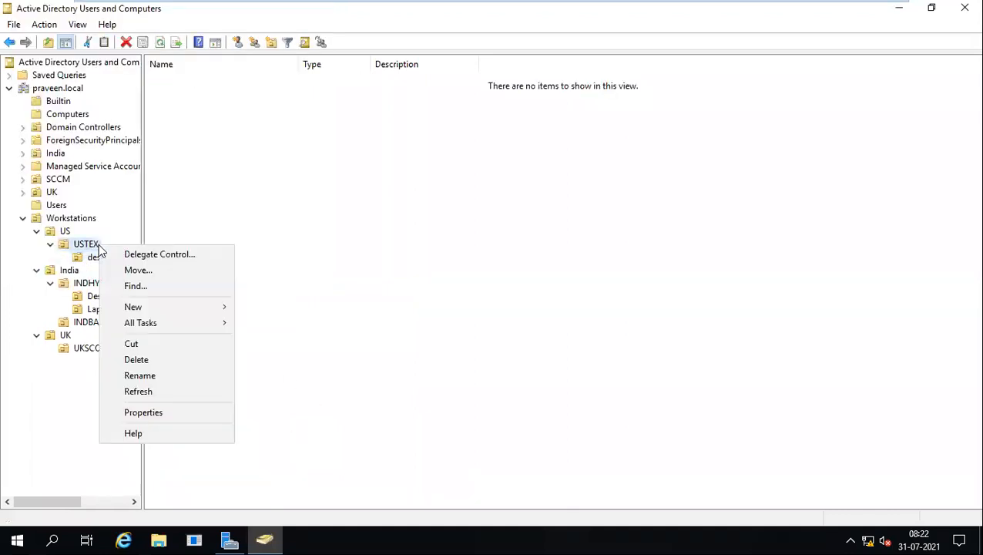
mouse_move(135, 306)
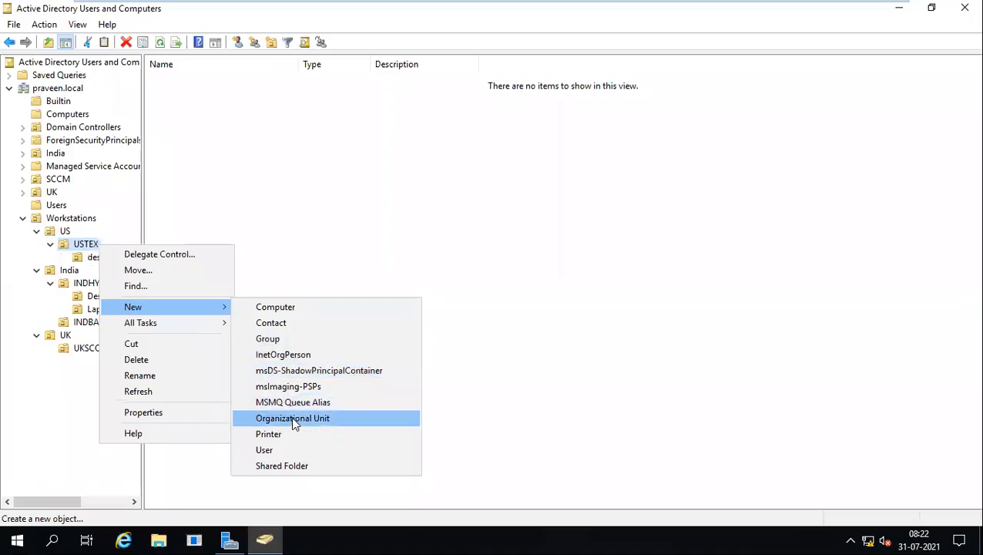
left_click(293, 417)
type("Laptop")
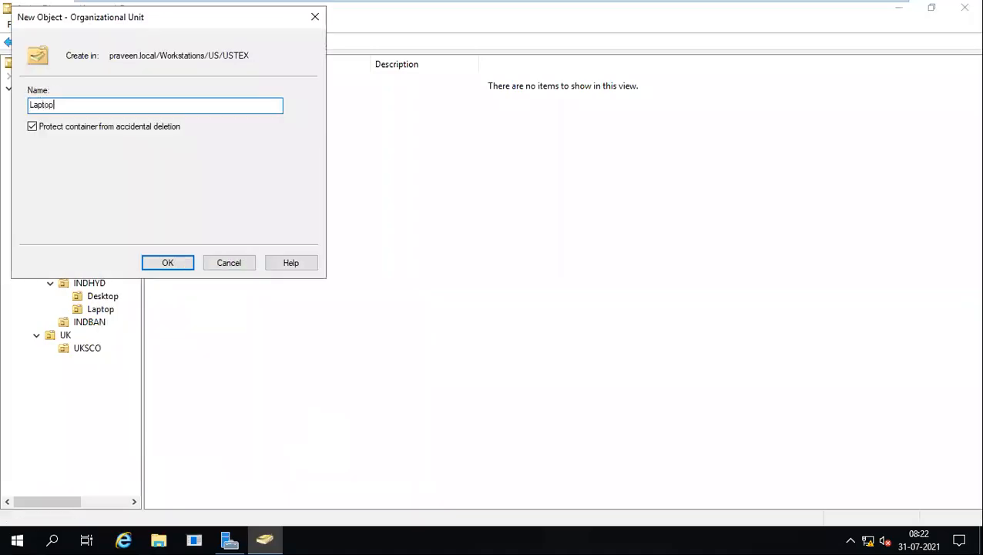
key("Return")
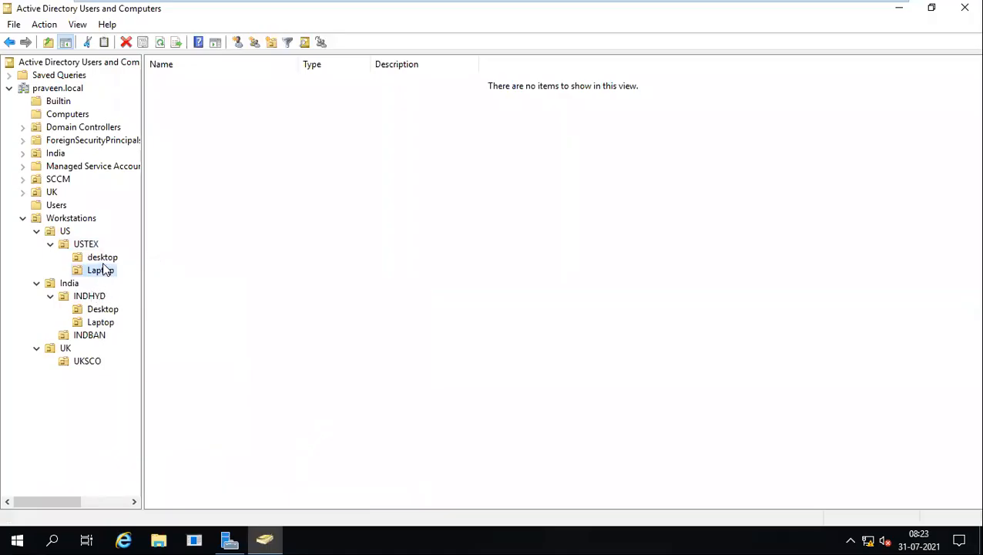
Add two child OUs named Desktop and Laptop inside the UKSCO site OU.
right_click(86, 360)
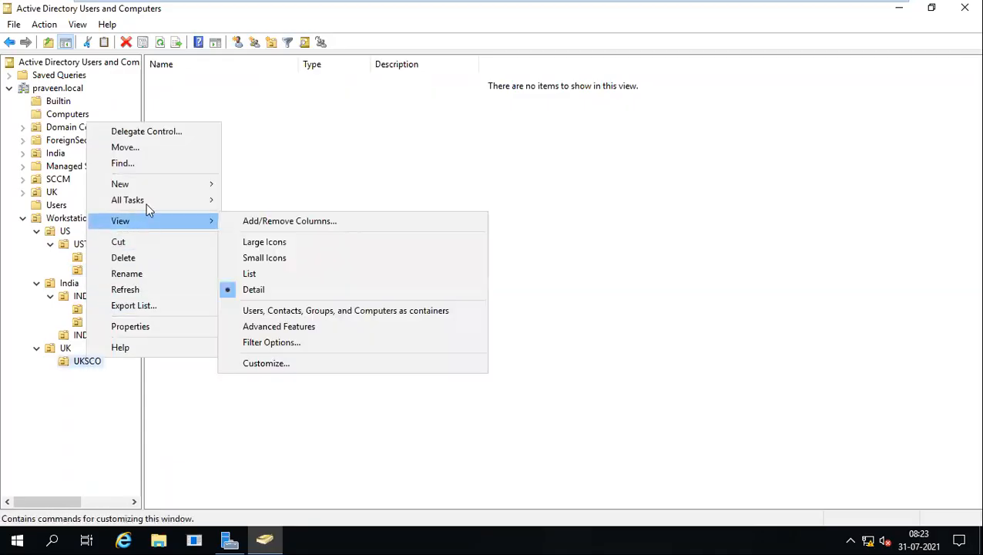
mouse_move(139, 191)
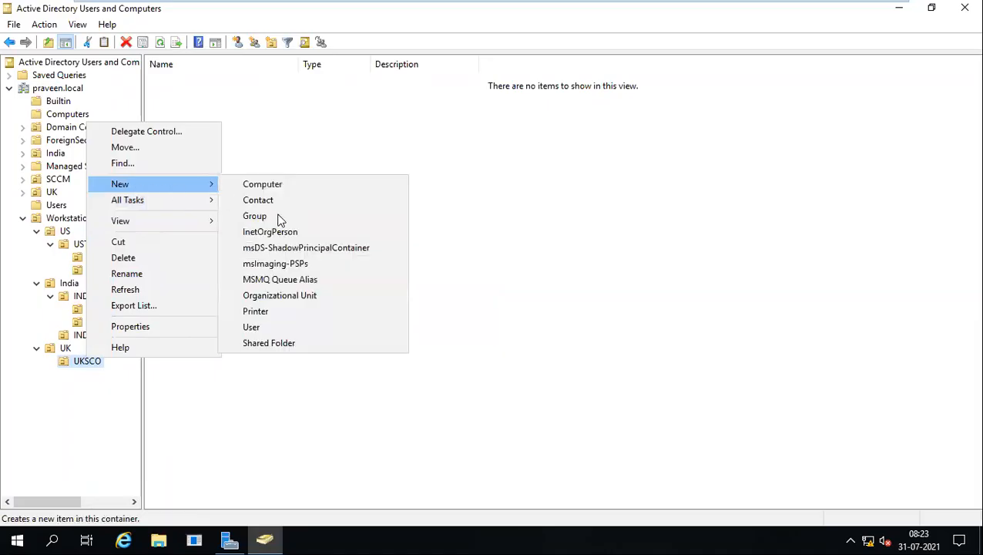
left_click(277, 295)
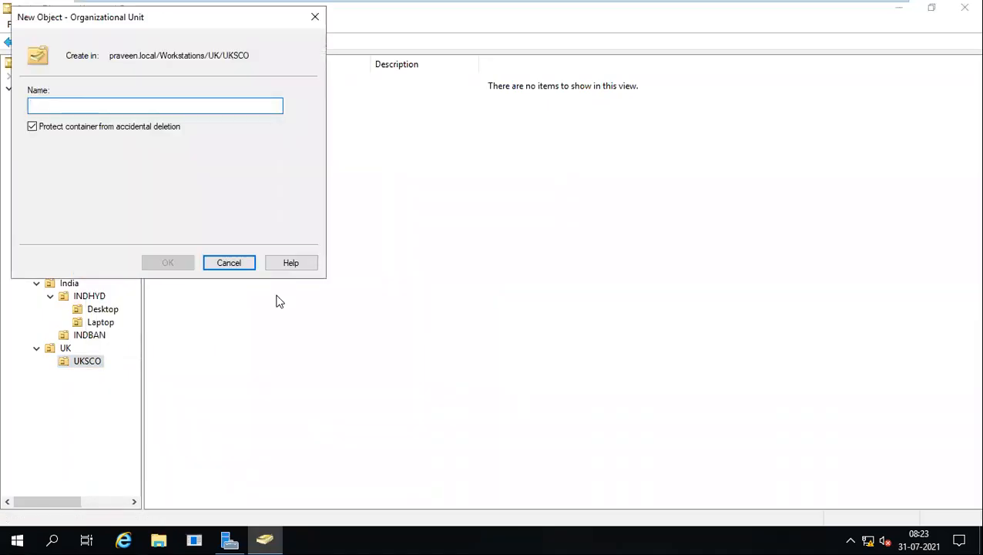
type("Desktop")
key("Return")
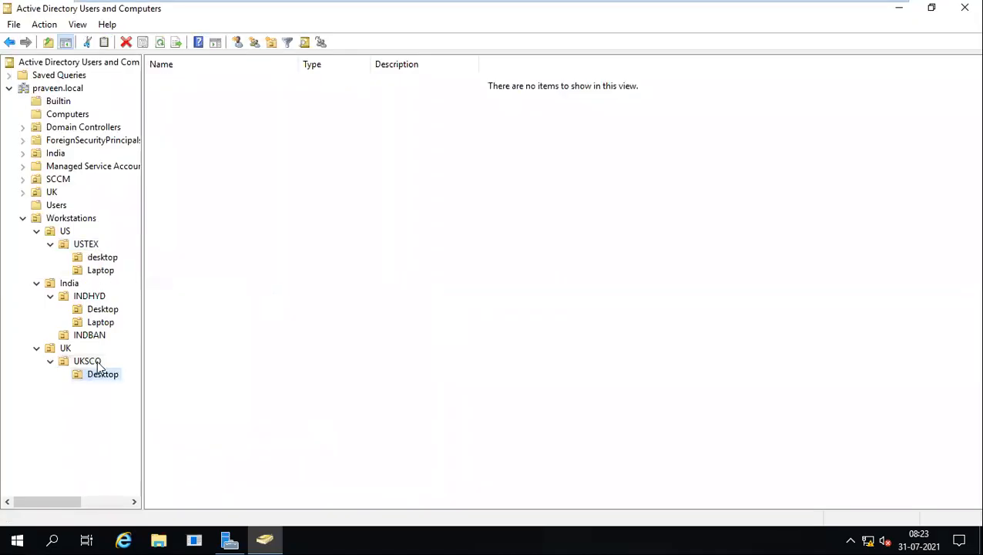
left_click(97, 365)
right_click(98, 366)
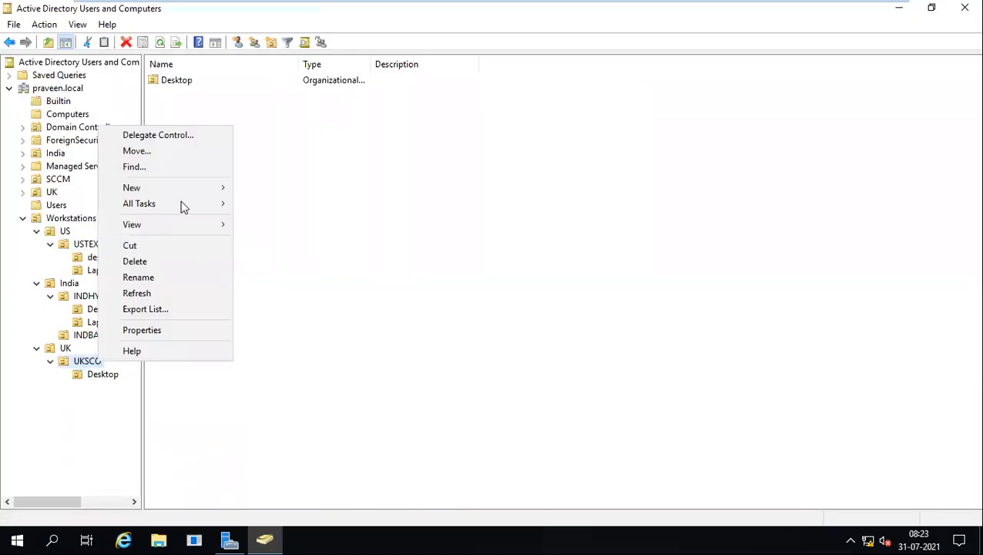
mouse_move(171, 190)
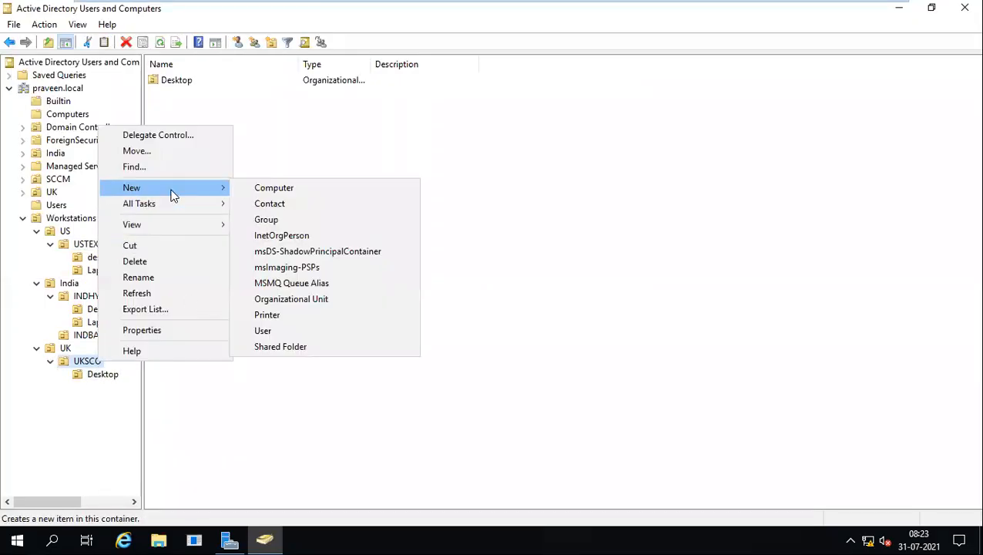
left_click(312, 303)
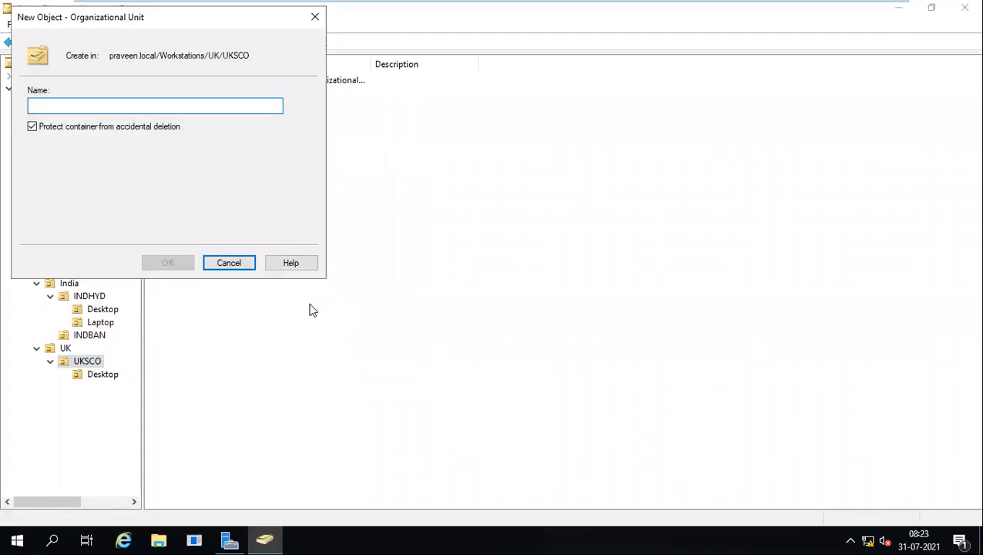
type("Laptop")
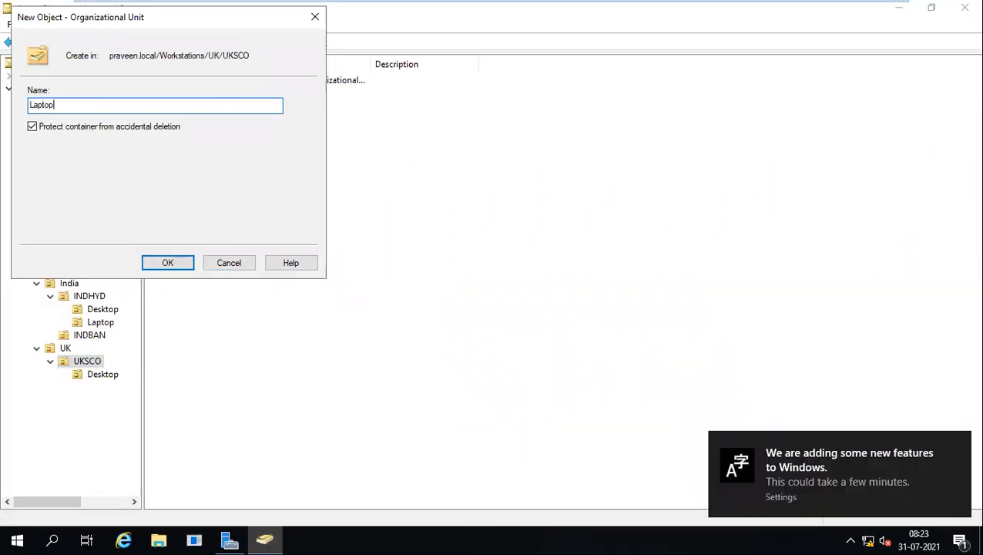
key("Return")
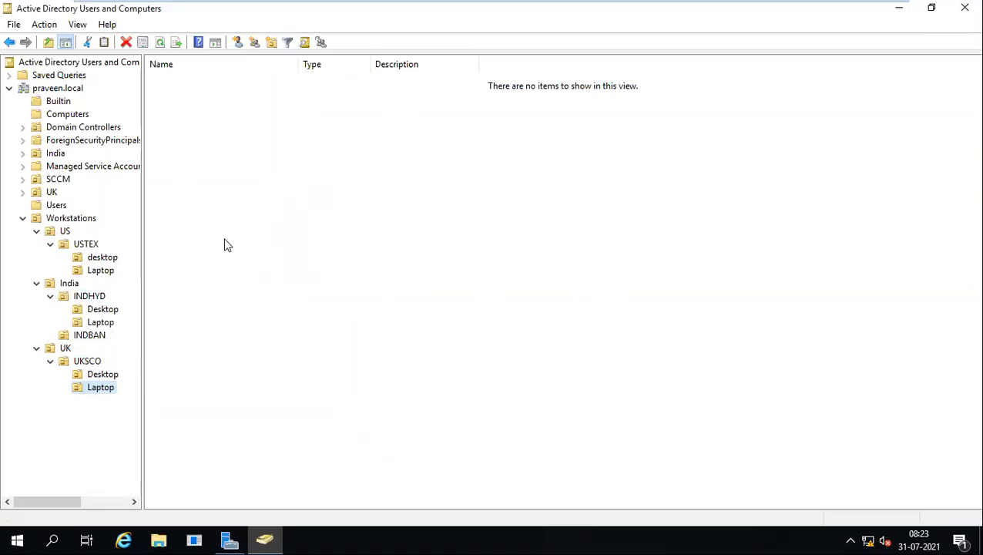
On INDHYD123456, close File Explorer and change its network adapter from NAT to Bridged.
mouse_move(621, 1)
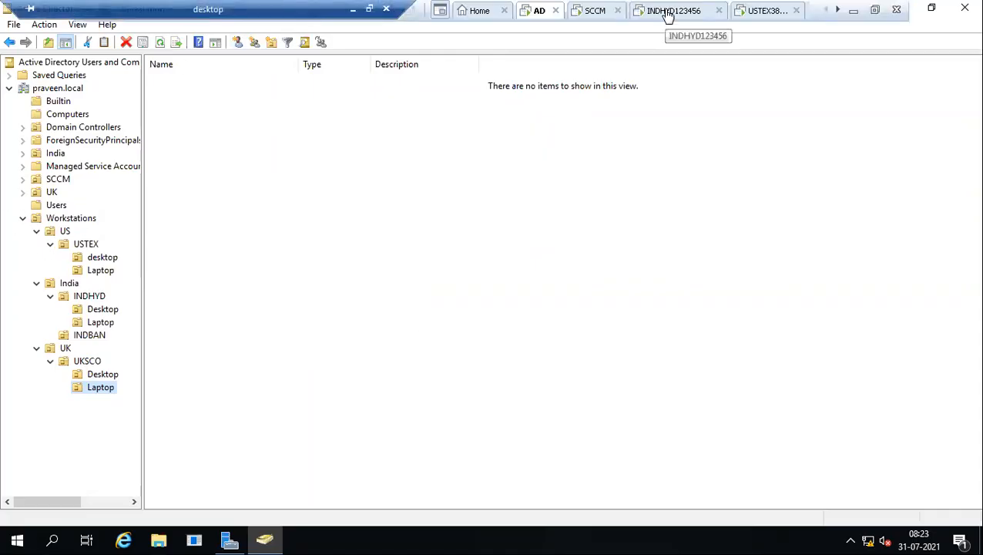
left_click(667, 13)
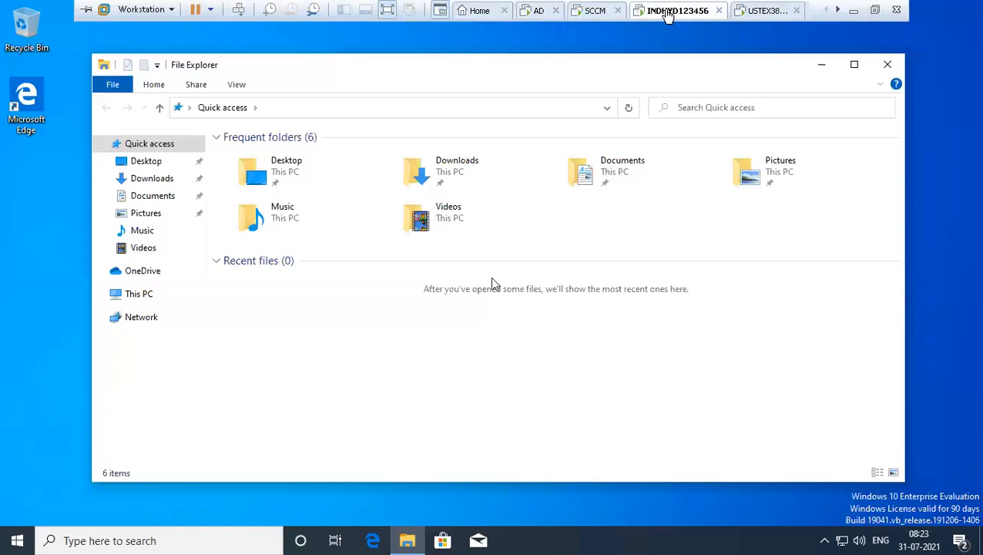
left_click(886, 66)
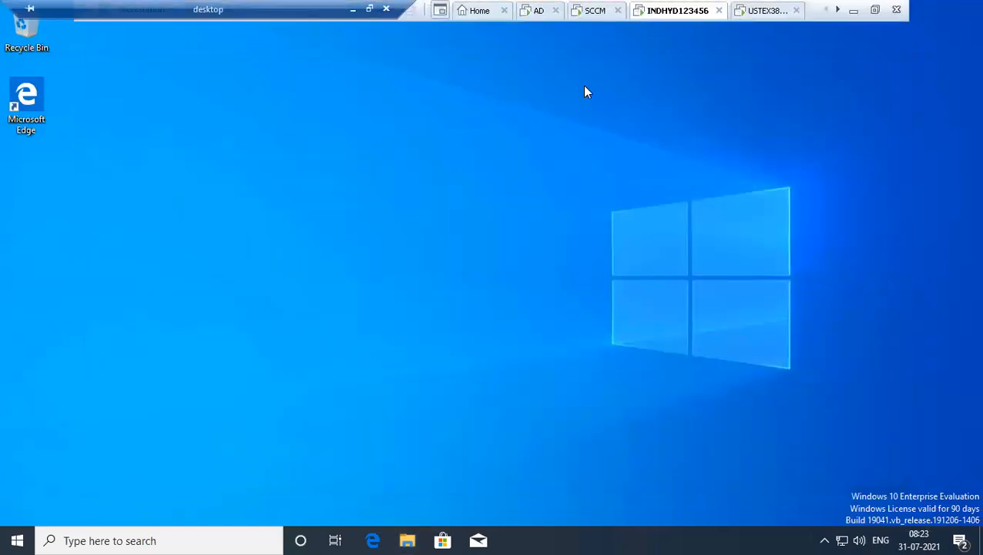
right_click(659, 9)
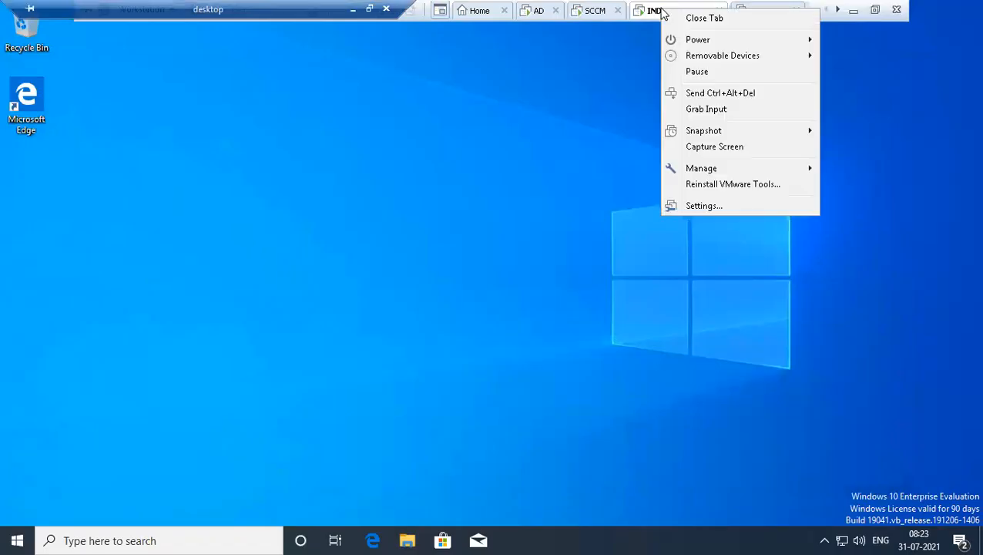
left_click(724, 202)
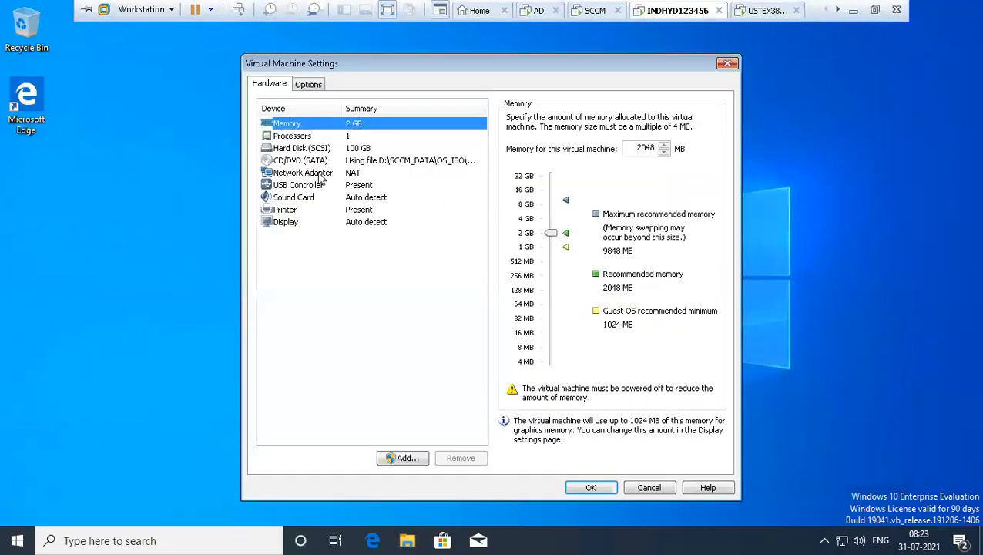
left_click(317, 173)
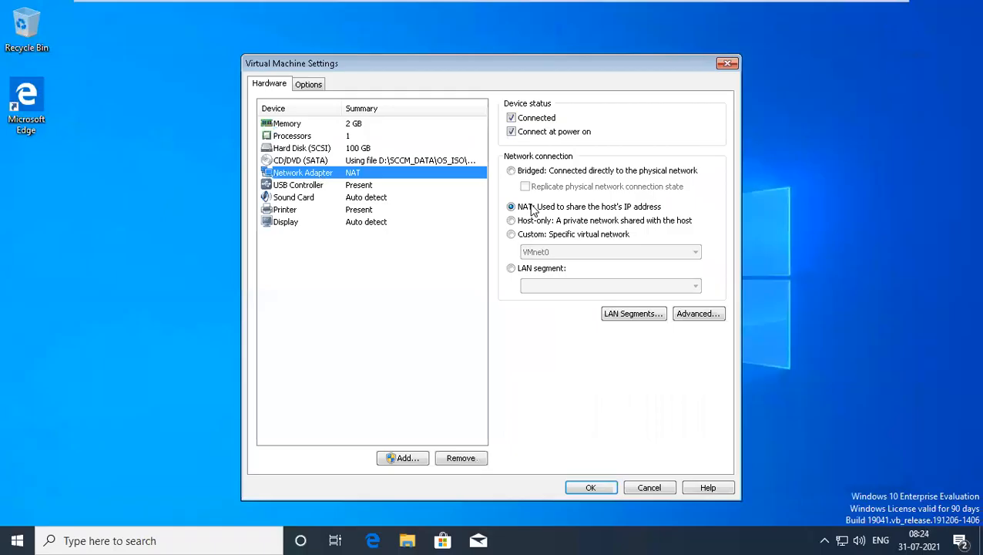
left_click(524, 173)
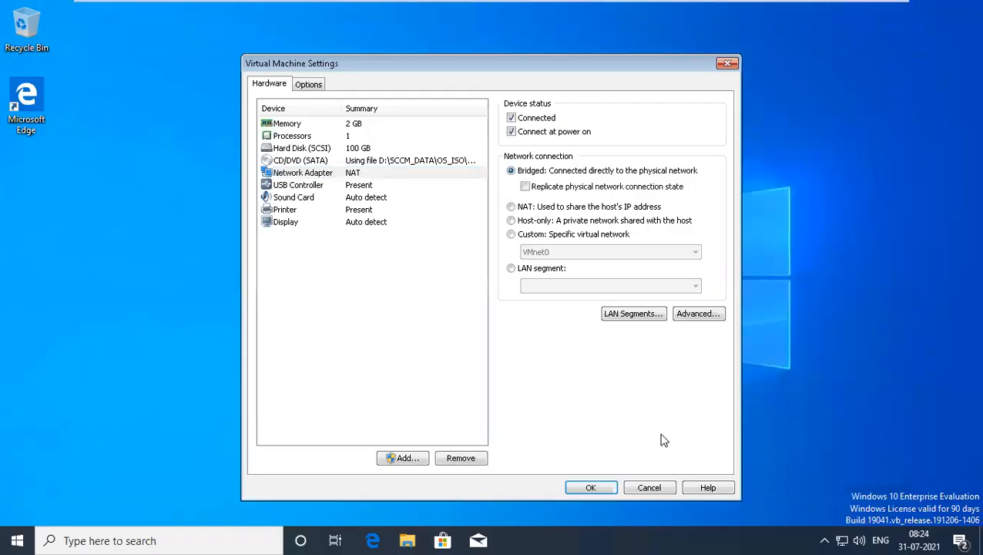
left_click(590, 488)
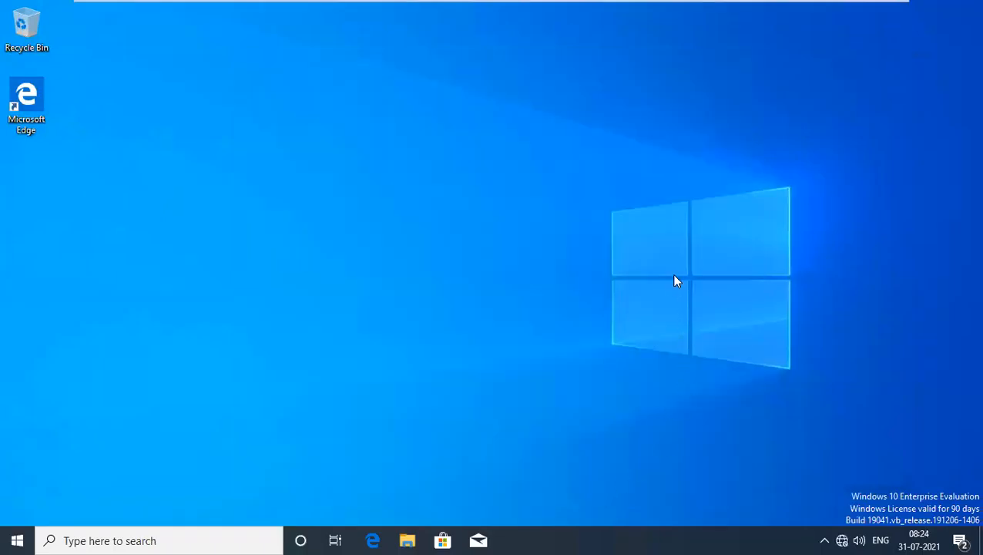
mouse_move(748, 5)
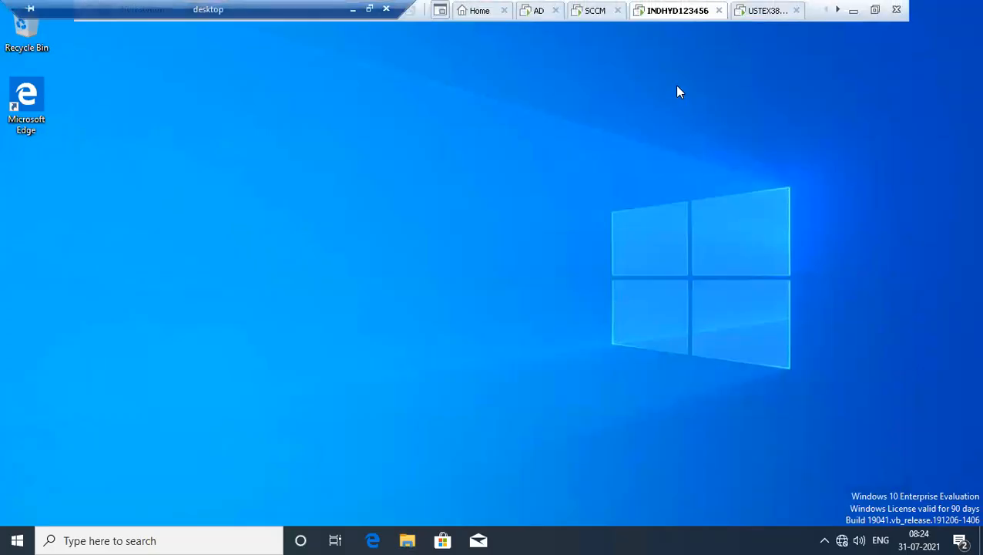
On the AD server, check Ethernet0's details in ncpa.cpl, confirming IPv4 192.168.1.100.
left_click(533, 11)
key("super+r")
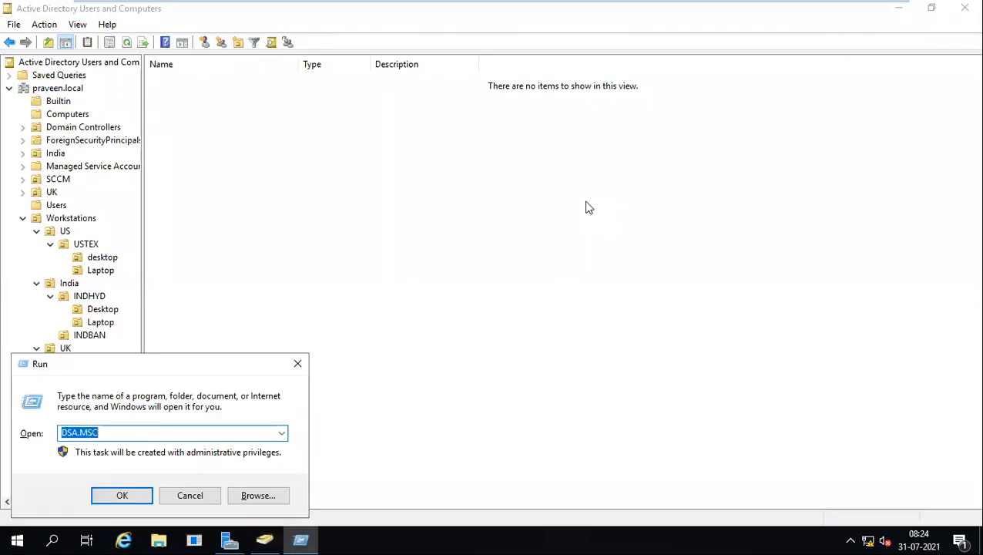
type("ncpa.cpl")
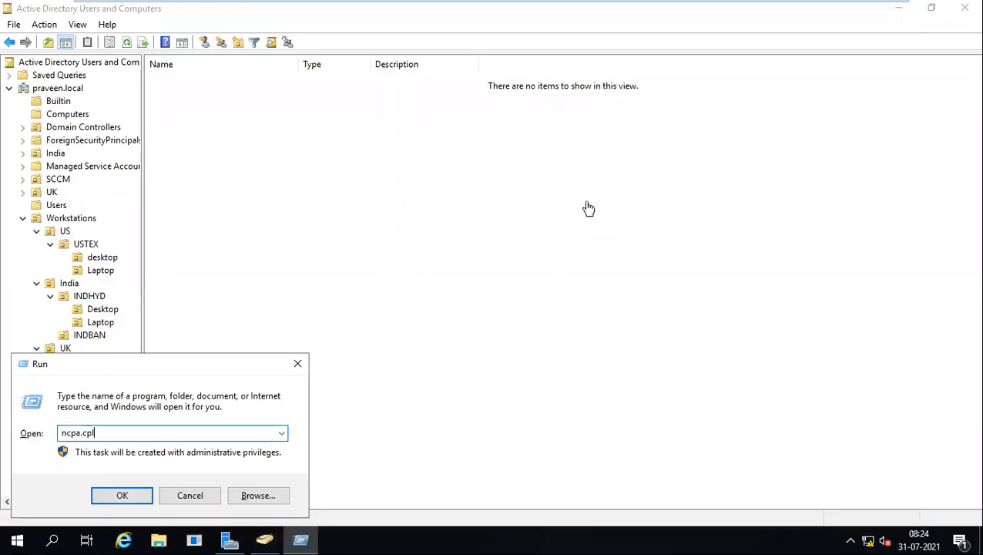
key("Return")
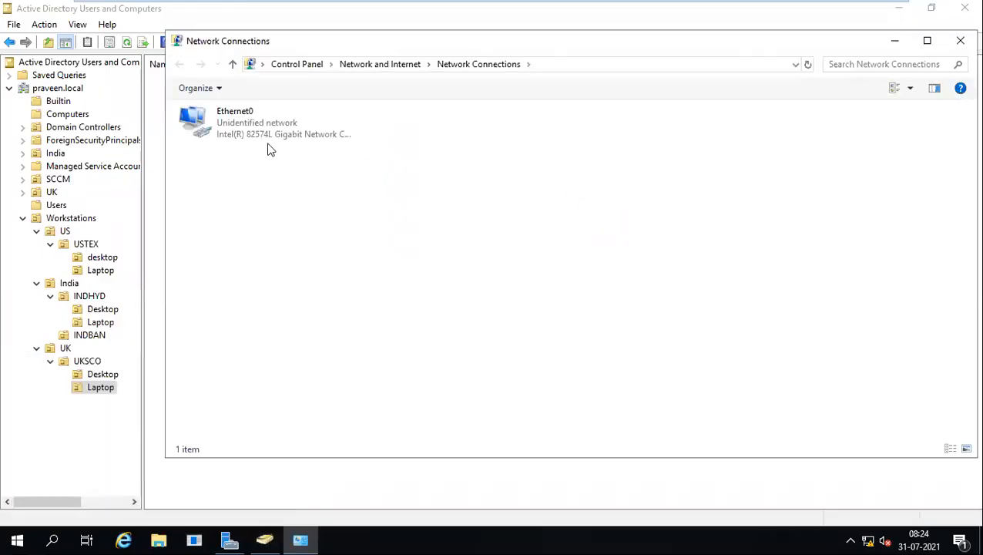
left_click(254, 138)
double_click(254, 137)
left_click(405, 262)
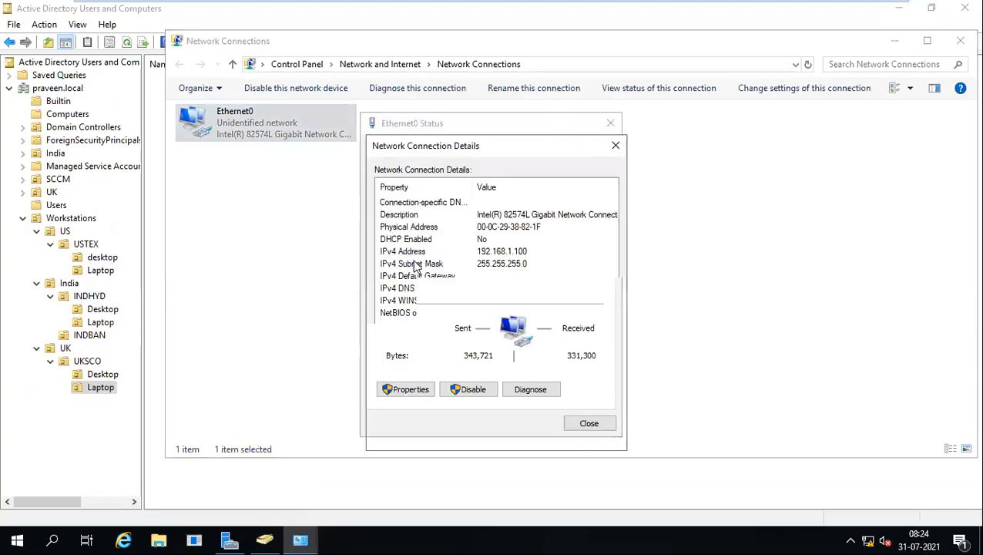
left_click(589, 432)
left_click(588, 424)
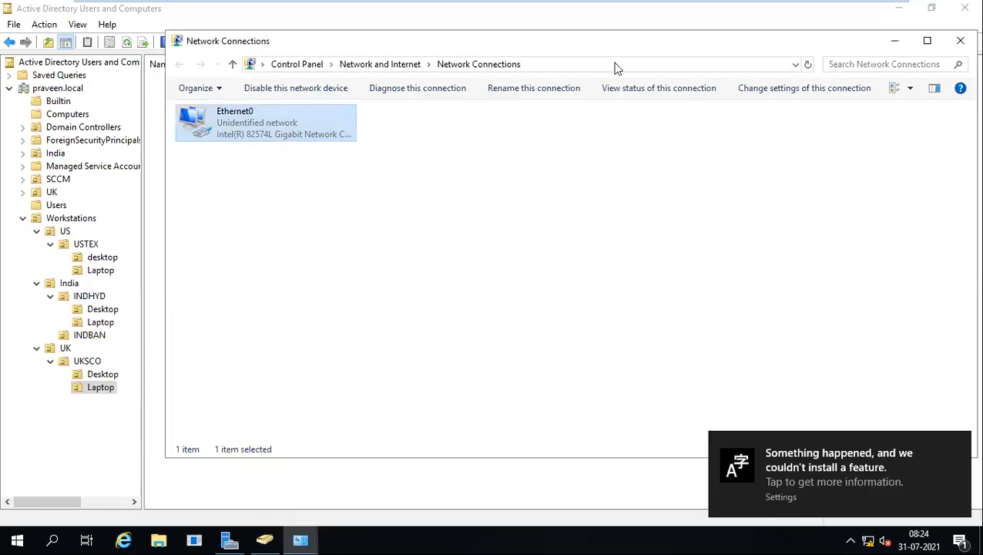
left_click(597, 11)
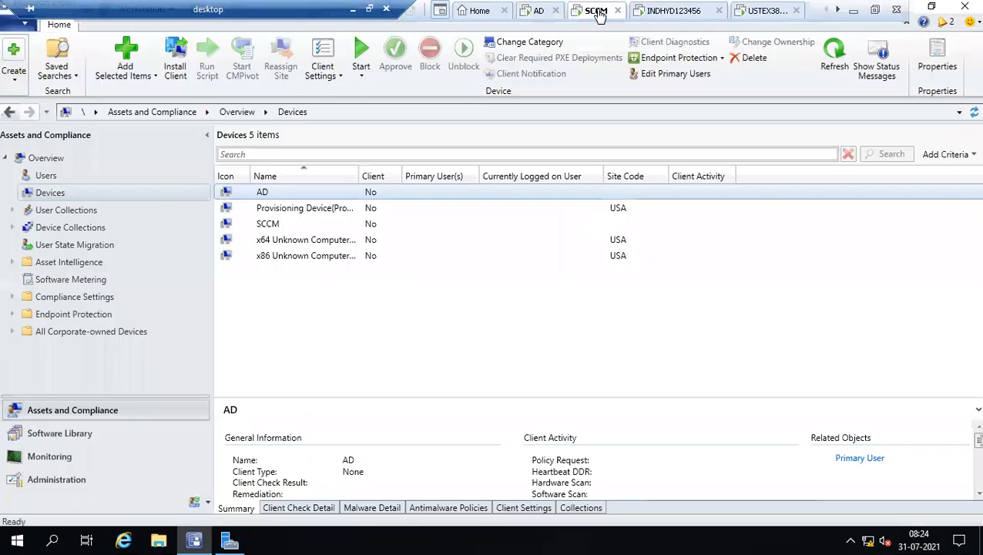
On the SCCM server, read the LAN details: IPv4 192.168.1.110, DNS 192.168.1.100.
key("super+r")
type("ncpa.c")
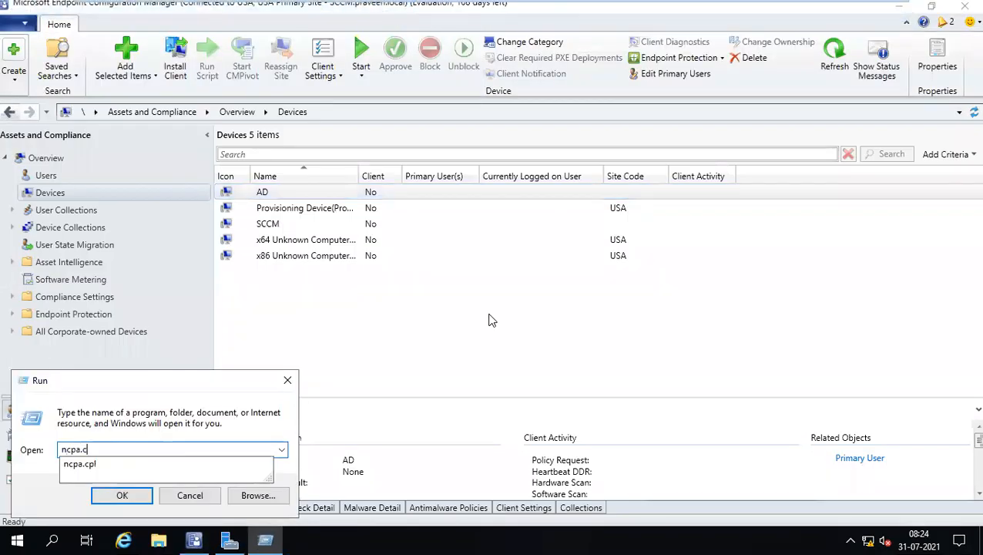
type("pl")
key("Return")
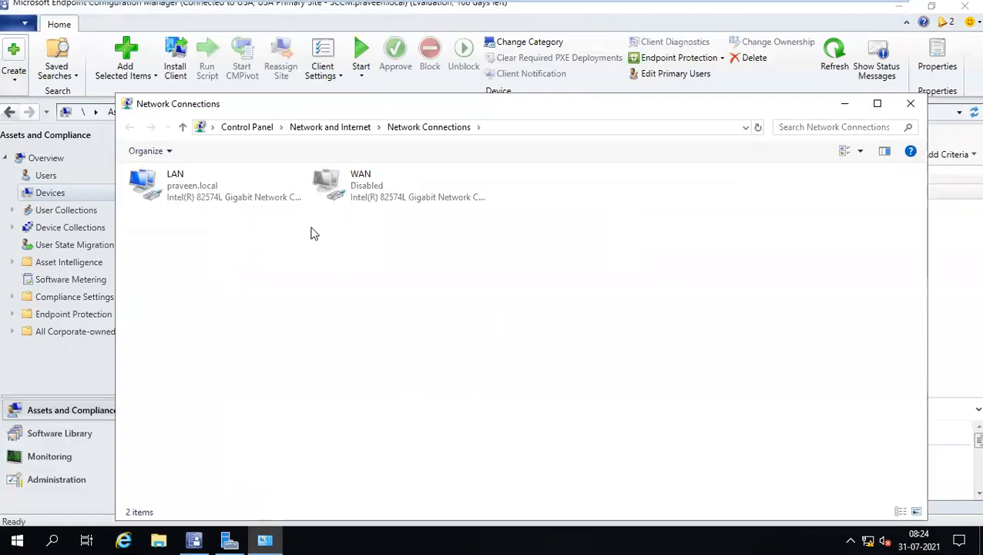
left_click(191, 177)
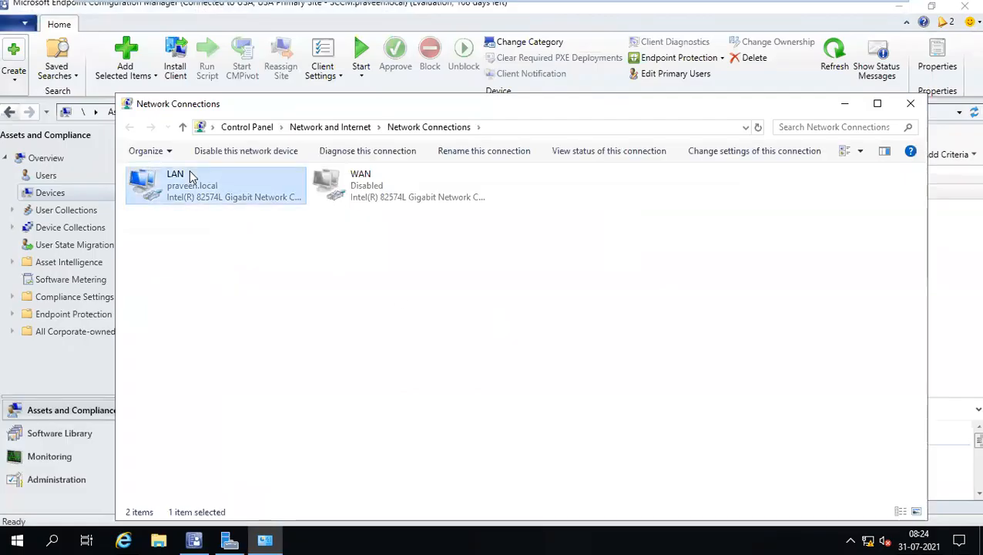
double_click(191, 176)
left_click(405, 270)
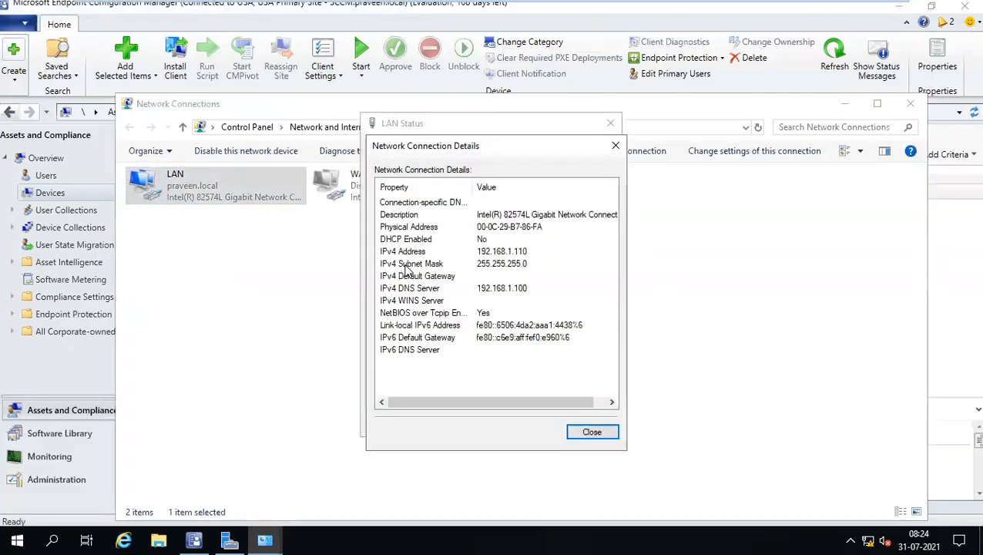
left_click(591, 430)
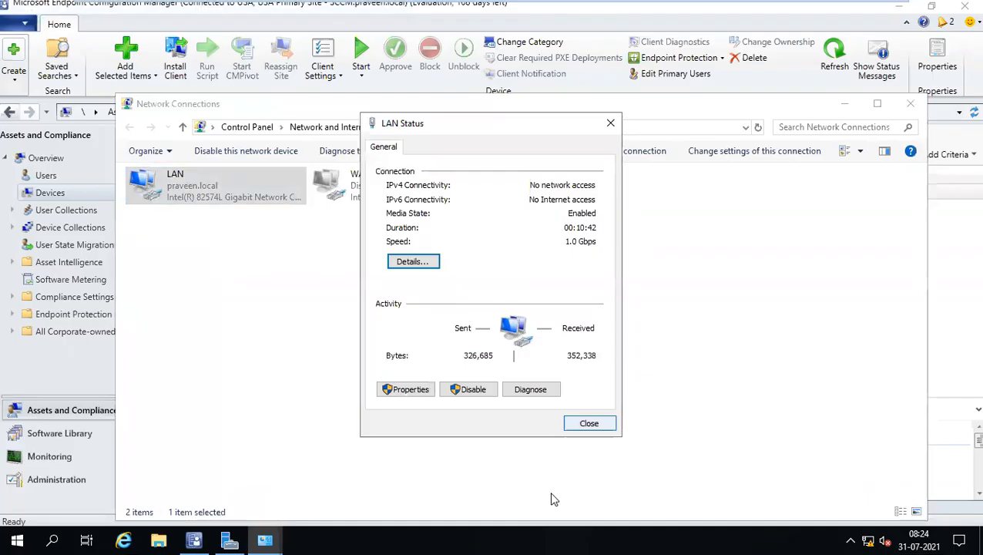
key("Escape")
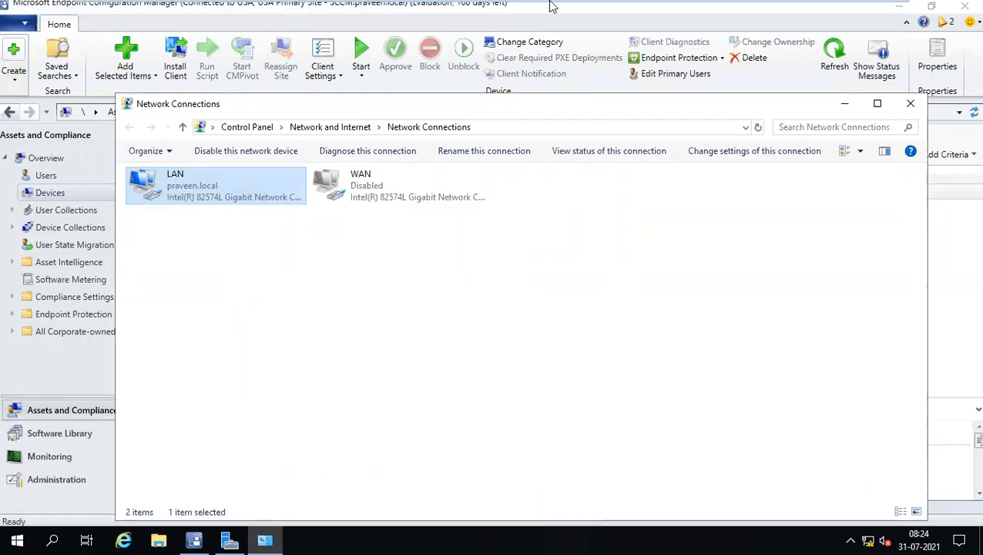
mouse_move(553, 6)
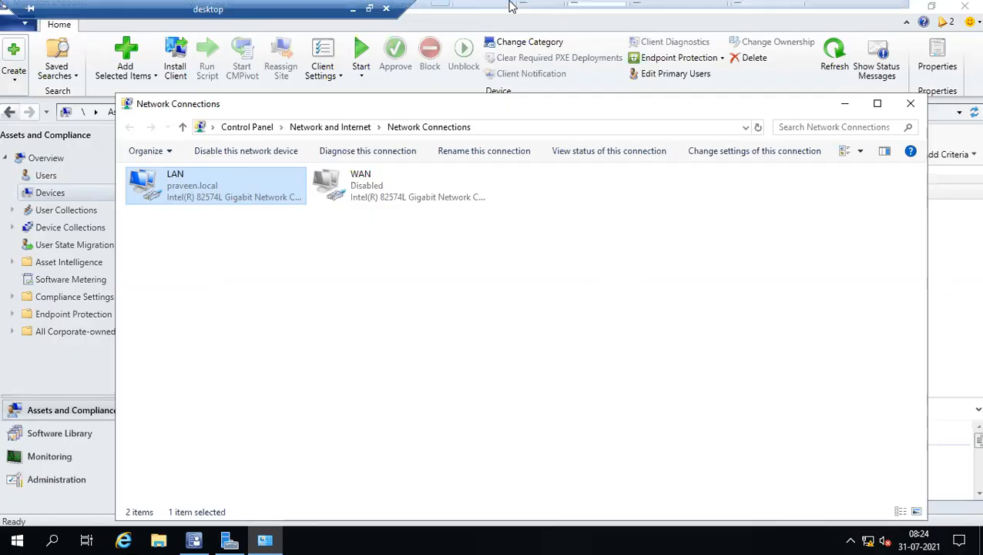
On INDHYD123456, open the IPv4 properties of the Ethernet0 connection.
left_click(665, 10)
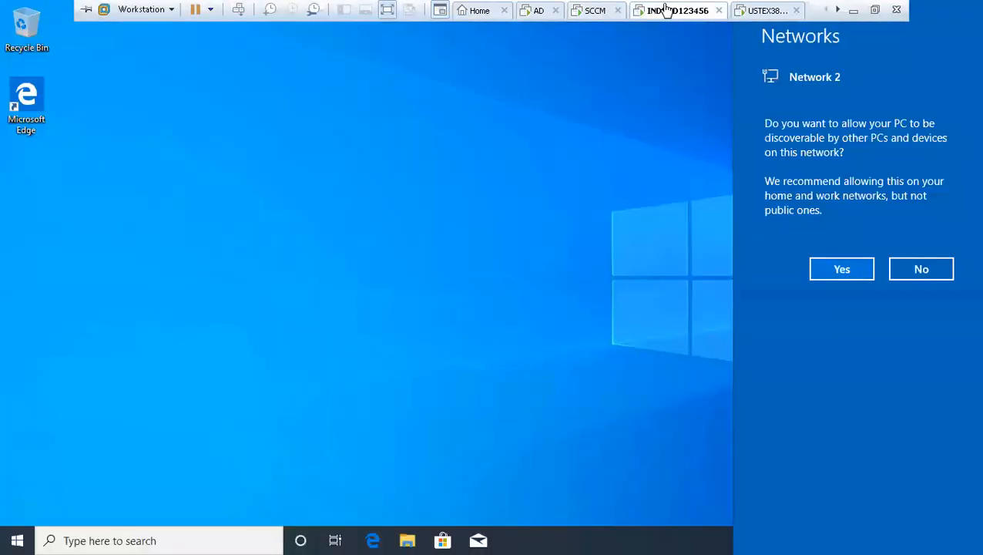
left_click(557, 201)
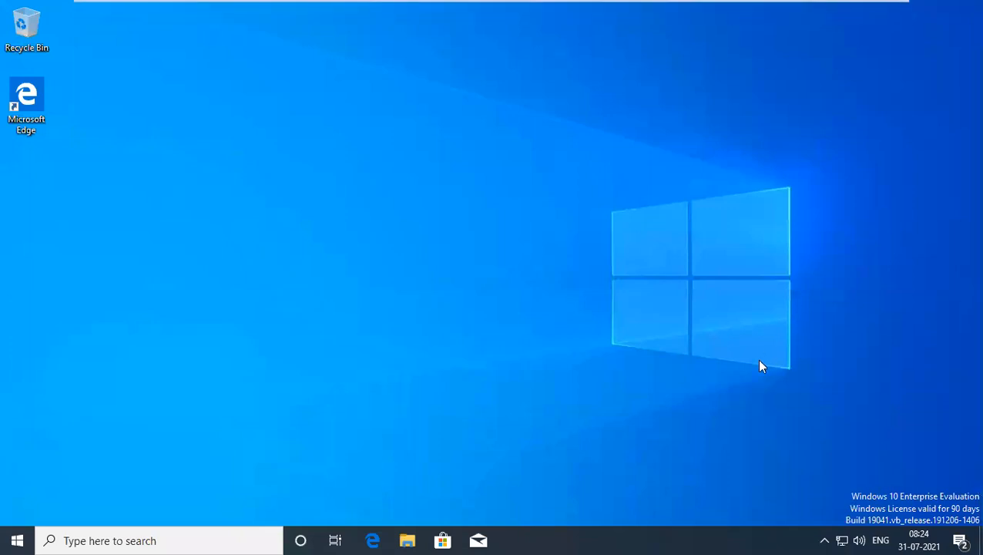
key("super+r")
type("nc")
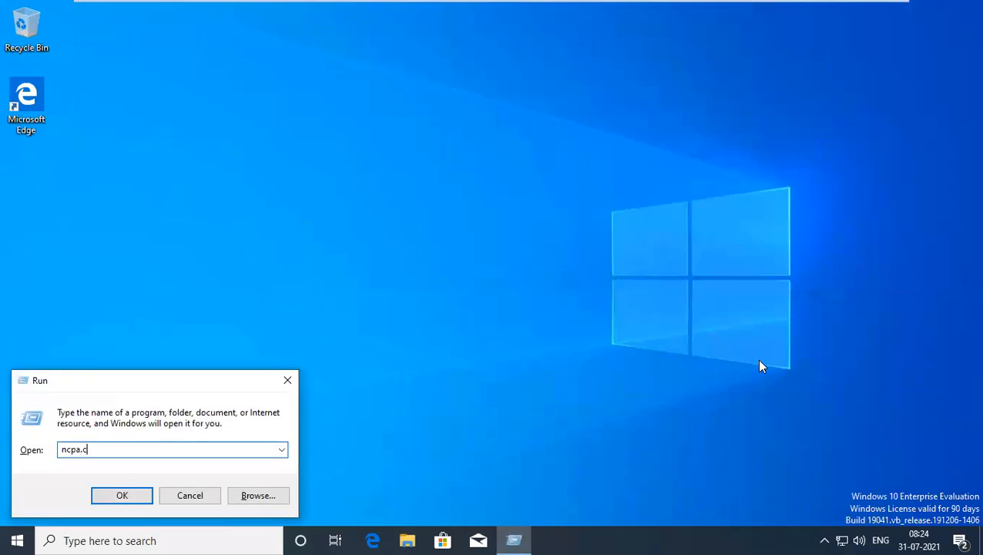
key("Return")
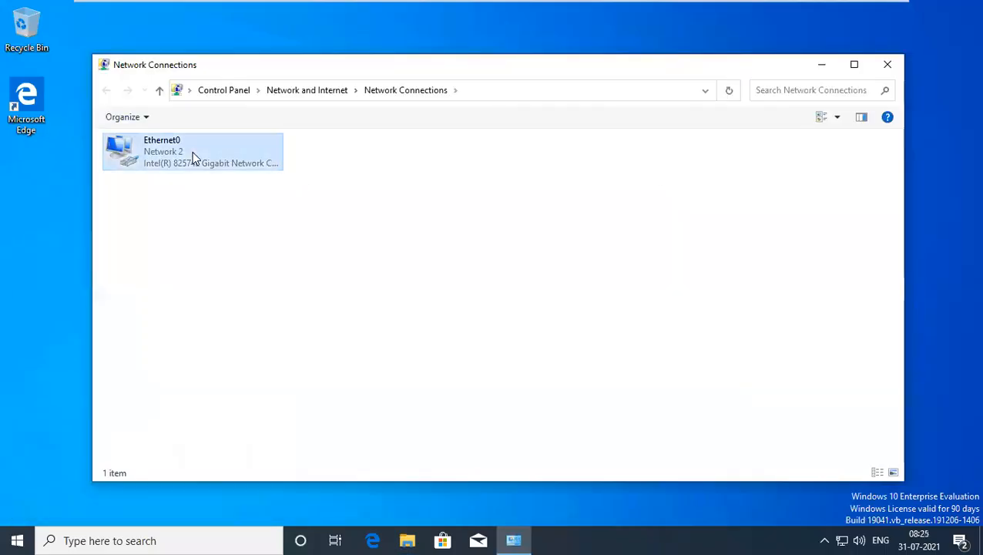
double_click(192, 151)
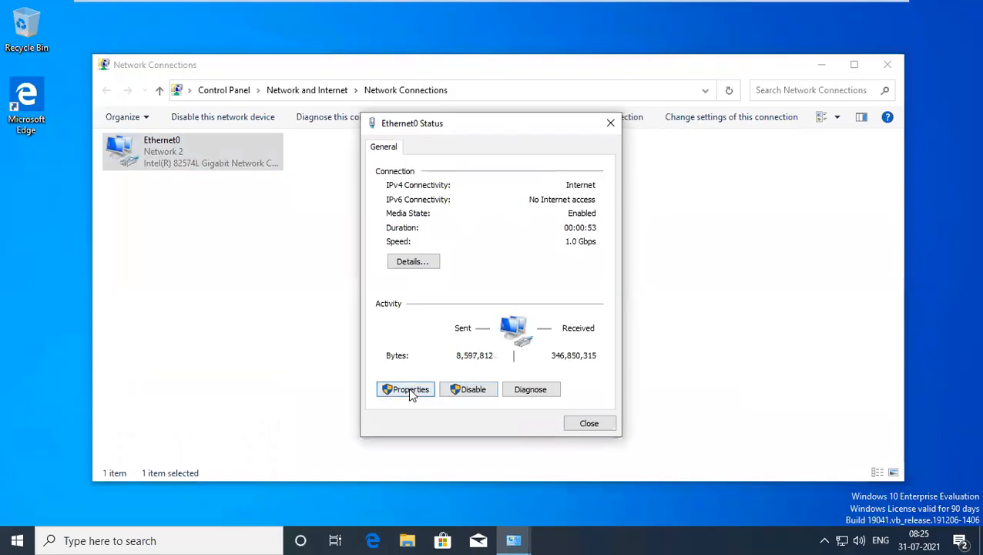
left_click(411, 390)
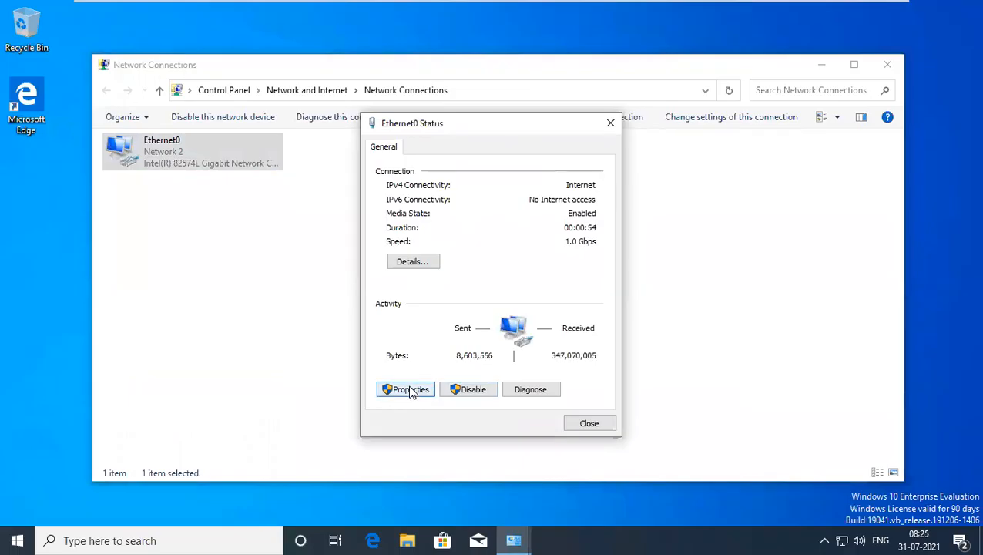
left_click(467, 290)
double_click(467, 290)
Set static IP 192.168.1.120, mask 255.255.255.0, gateway and DNS 192.168.1.100, and apply.
left_click(463, 295)
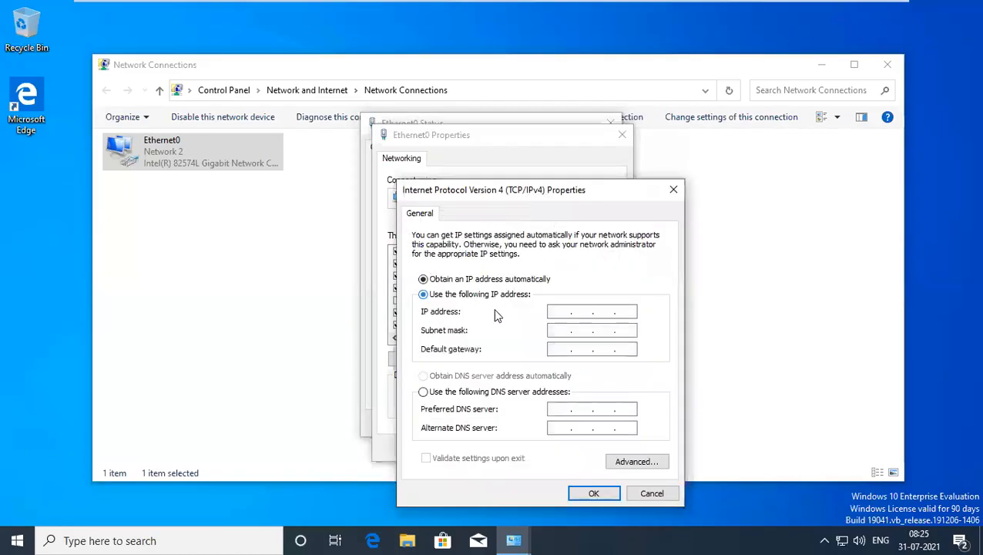
left_click(557, 312)
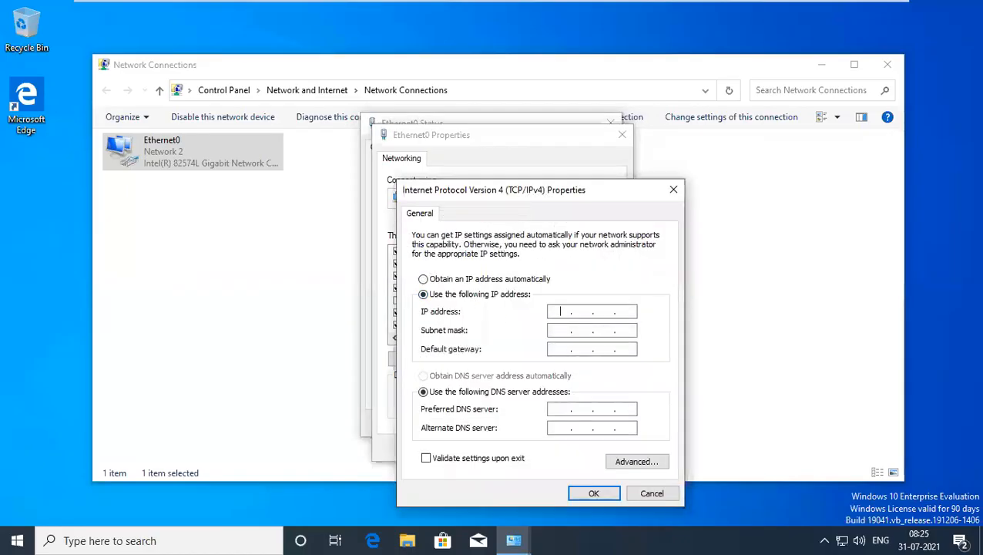
type("192 . 168 . 1 . 120")
key("Tab")
key("Tab")
type("192.168")
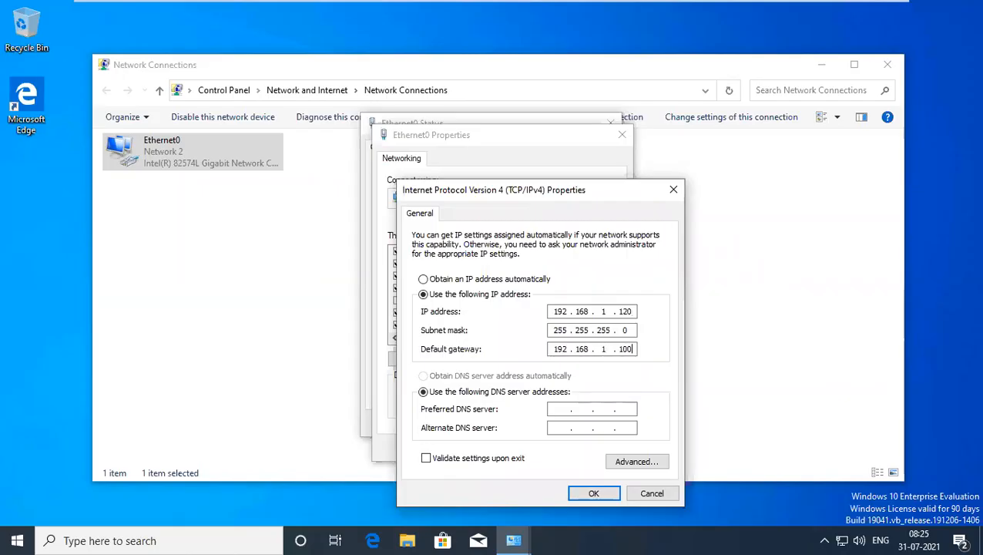
key("Tab")
type("2 . 168 . 1 . 100")
left_click(593, 493)
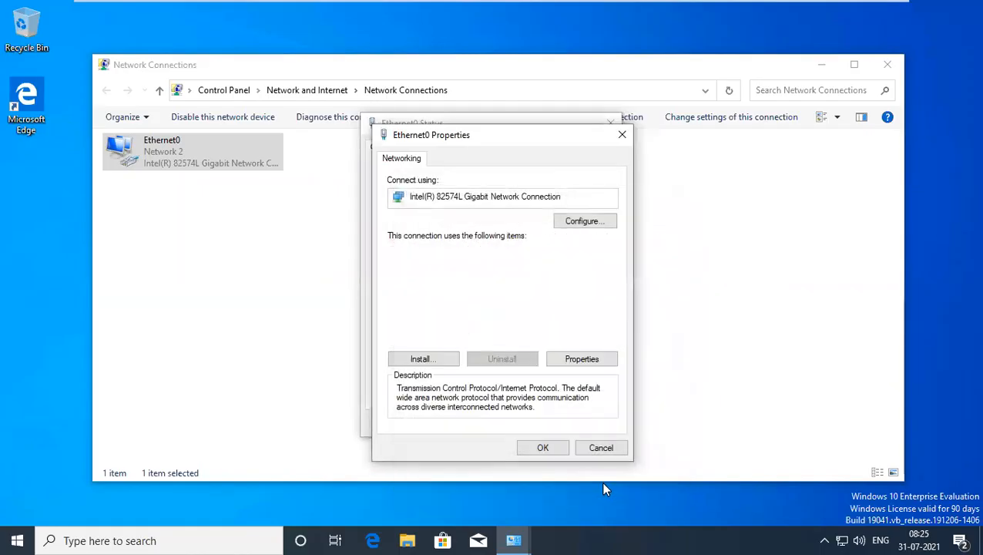
left_click(543, 448)
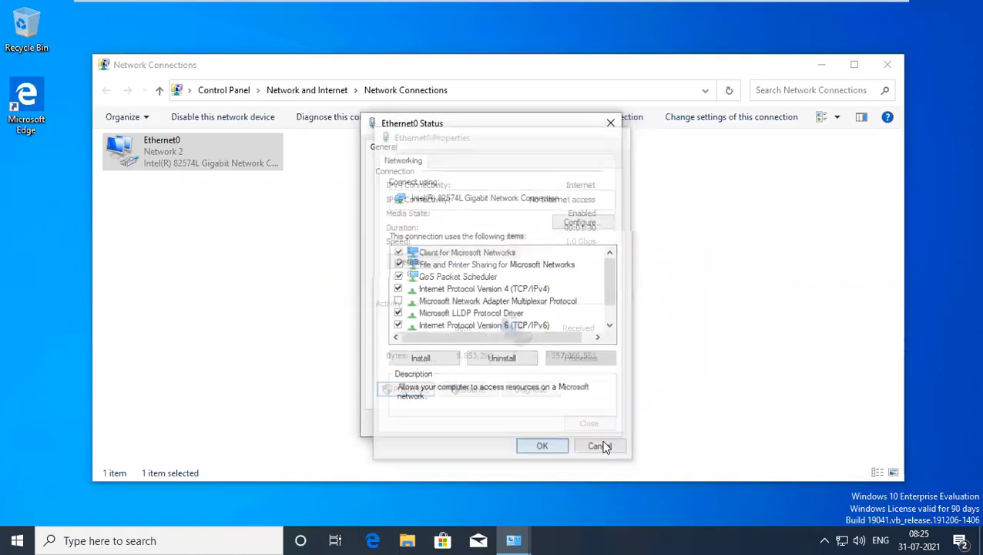
left_click(590, 424)
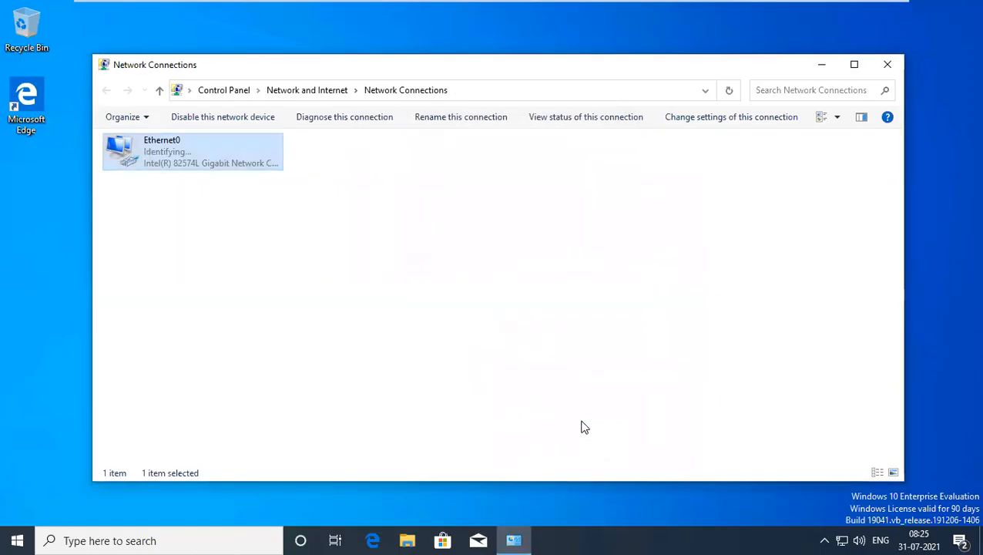
Close Network Connections and open This PC's system properties from File Explorer.
left_click(407, 540)
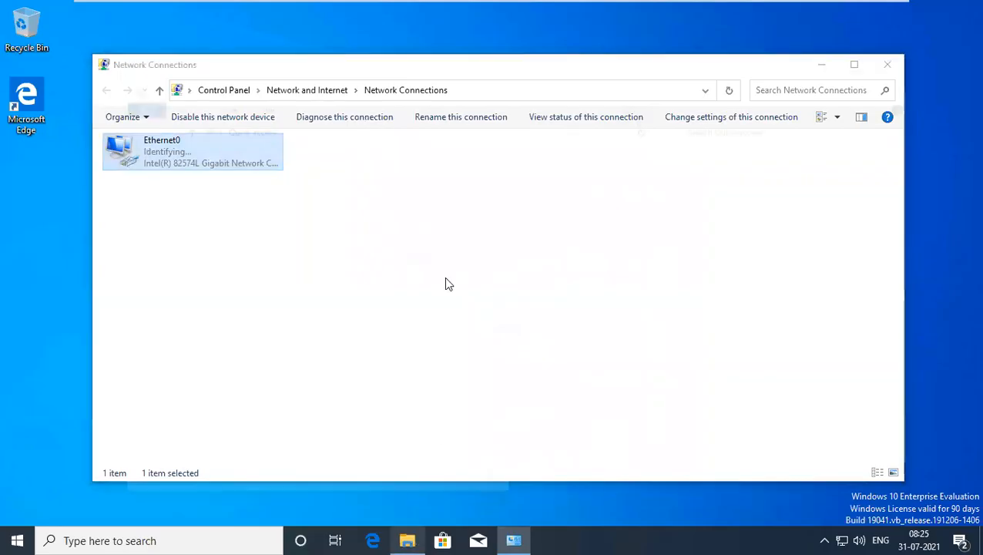
left_click(817, 66)
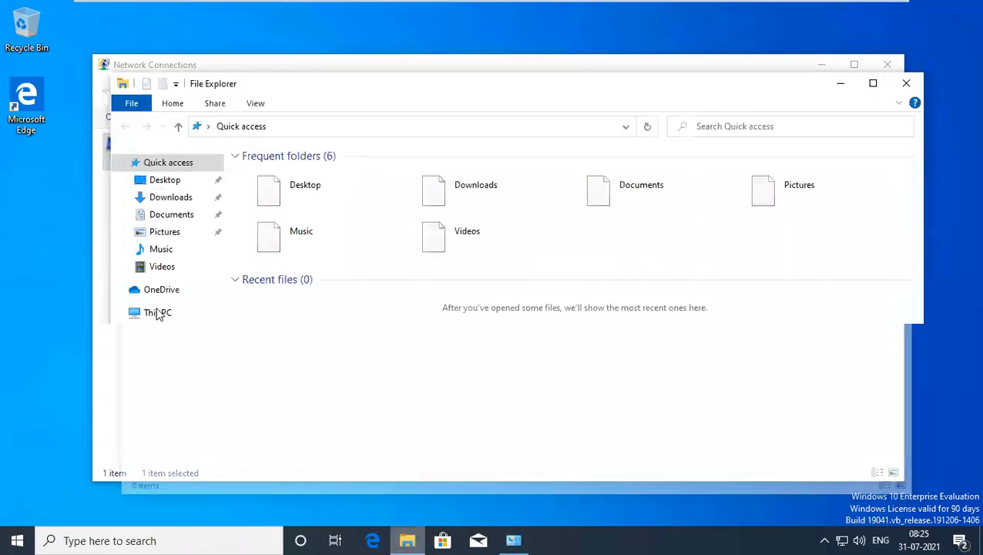
left_click(102, 296)
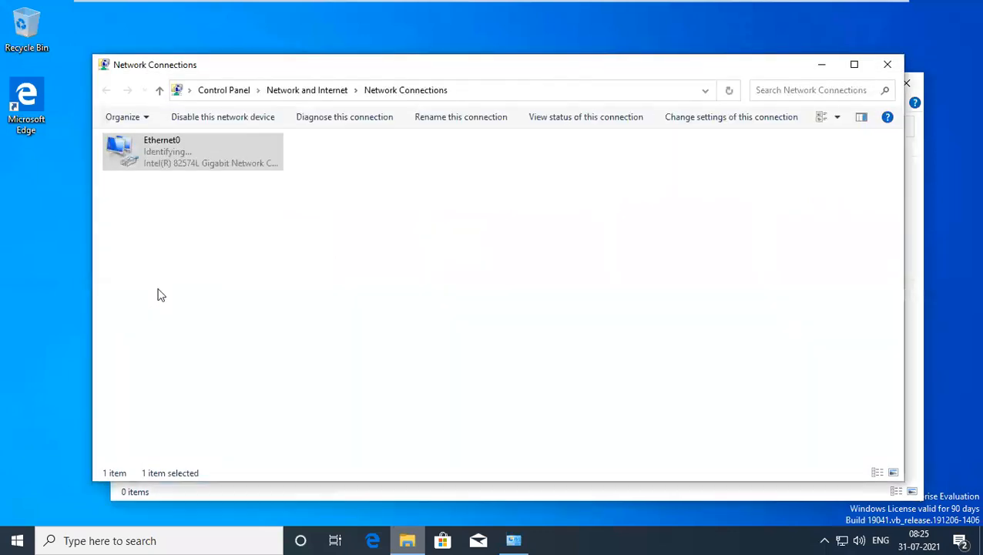
left_click(886, 66)
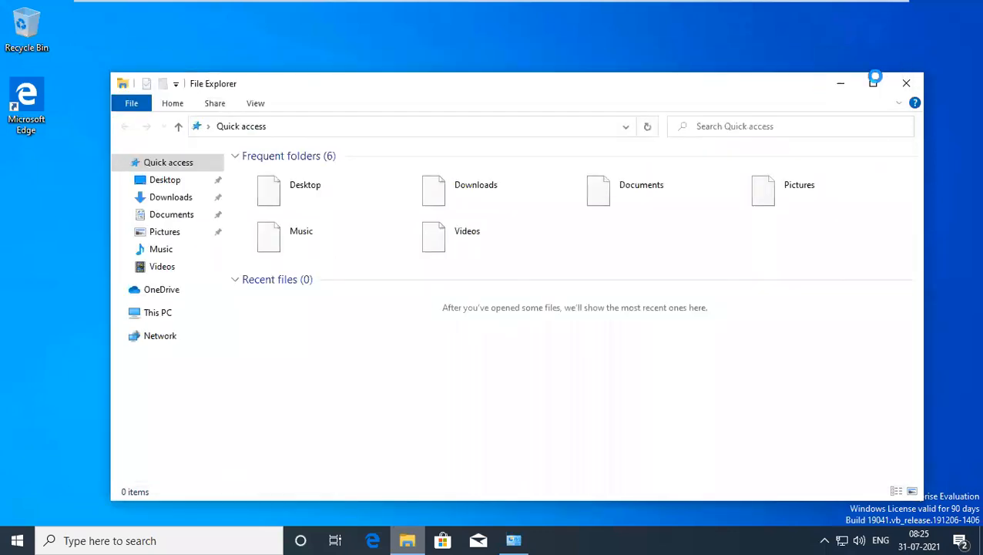
right_click(135, 315)
right_click(135, 316)
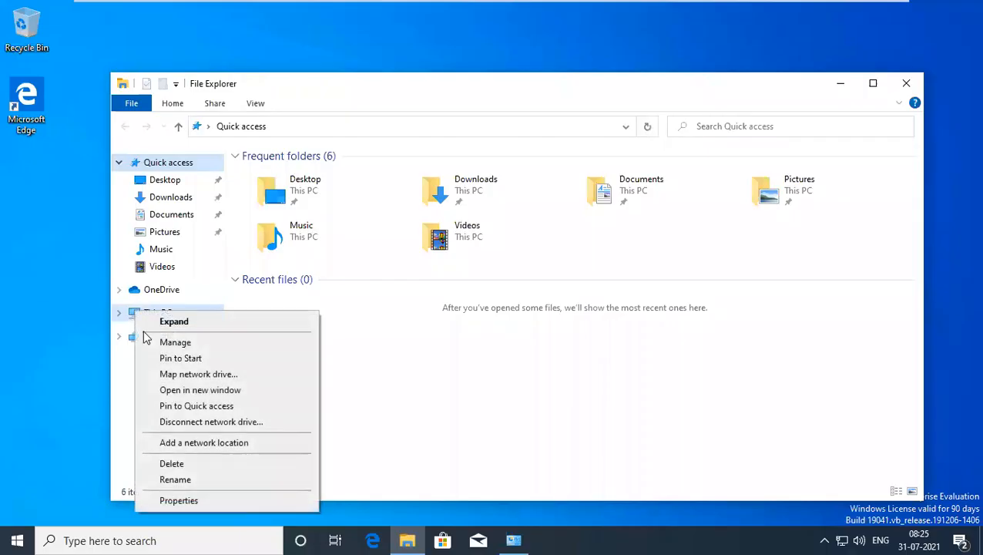
left_click(179, 501)
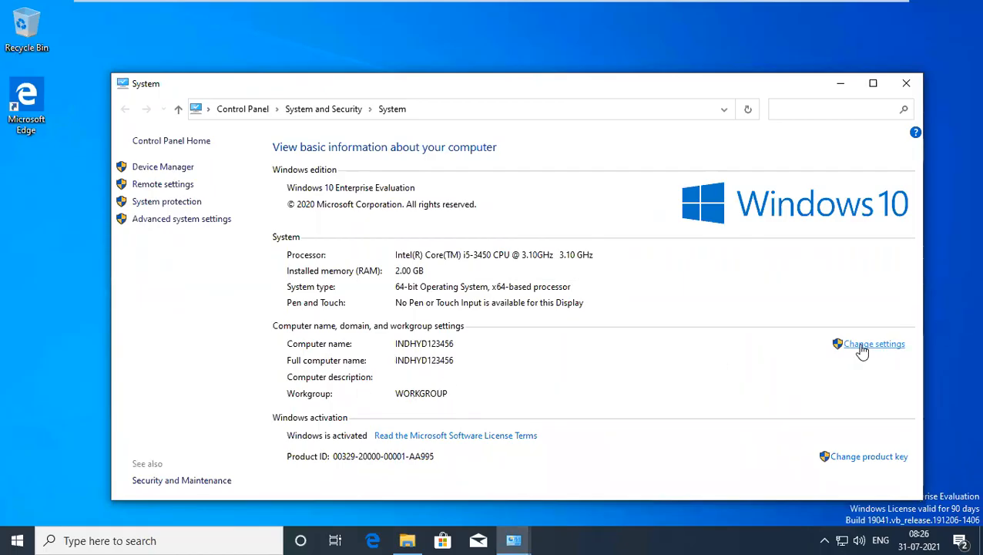
Set INDHYD123456 to join the domain praveen.local.
left_click(891, 350)
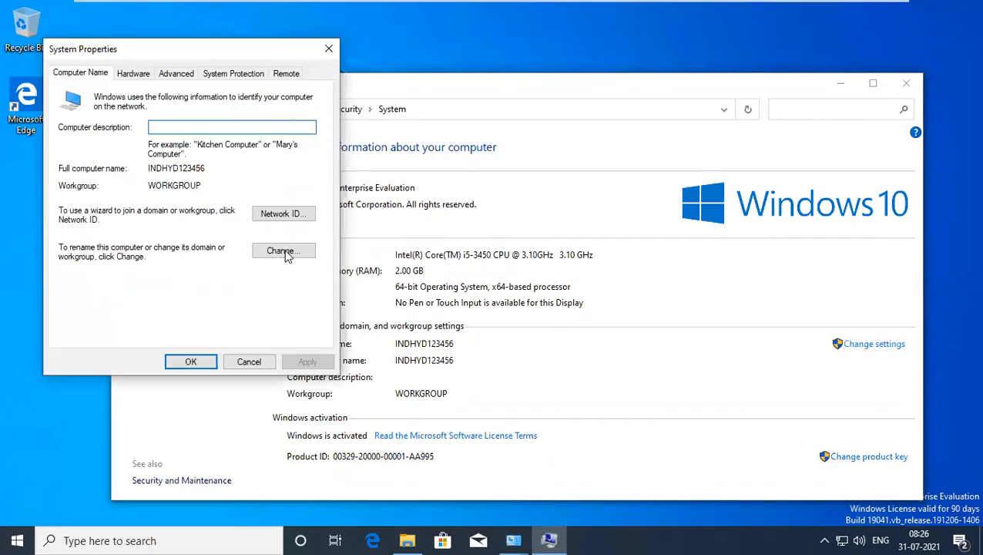
left_click(284, 251)
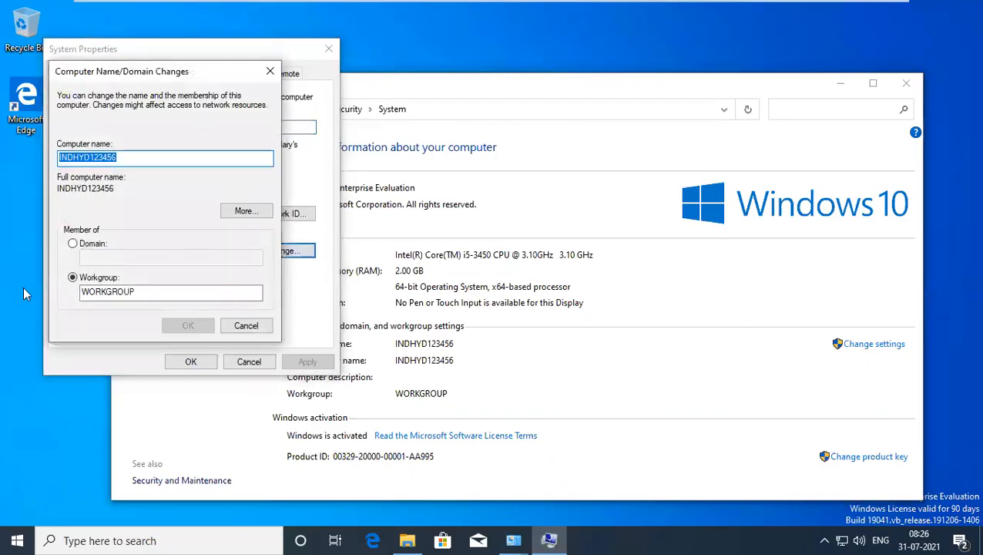
left_click(90, 245)
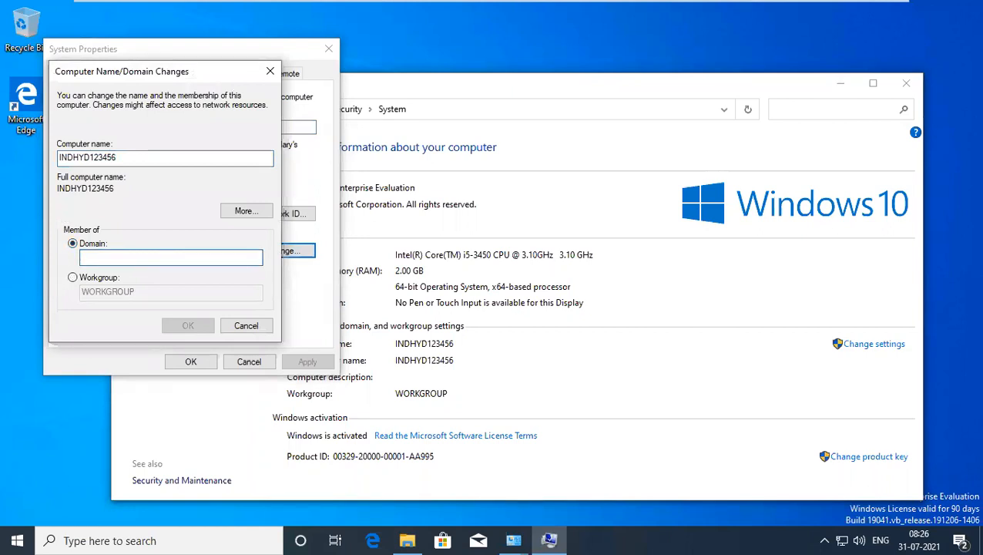
type("praveen.local")
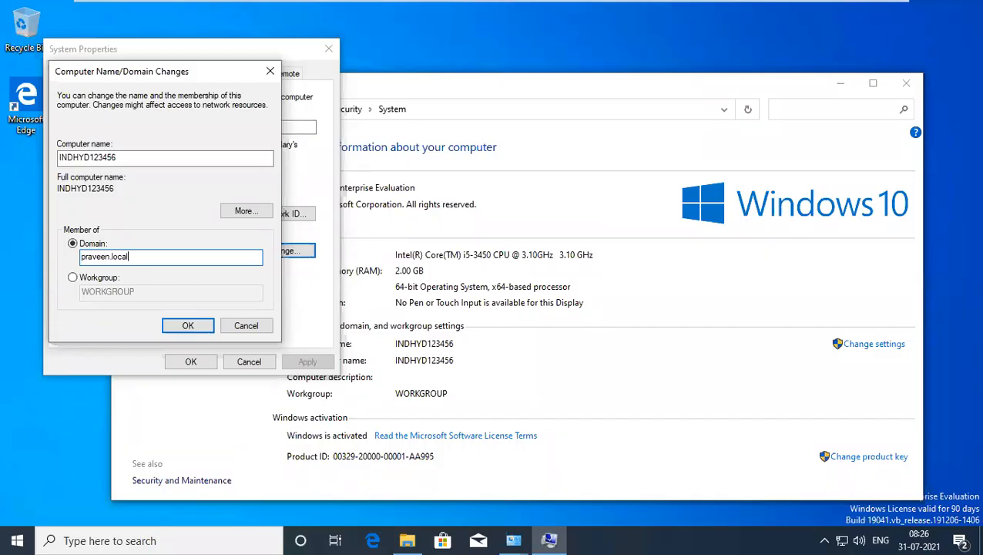
left_click(189, 329)
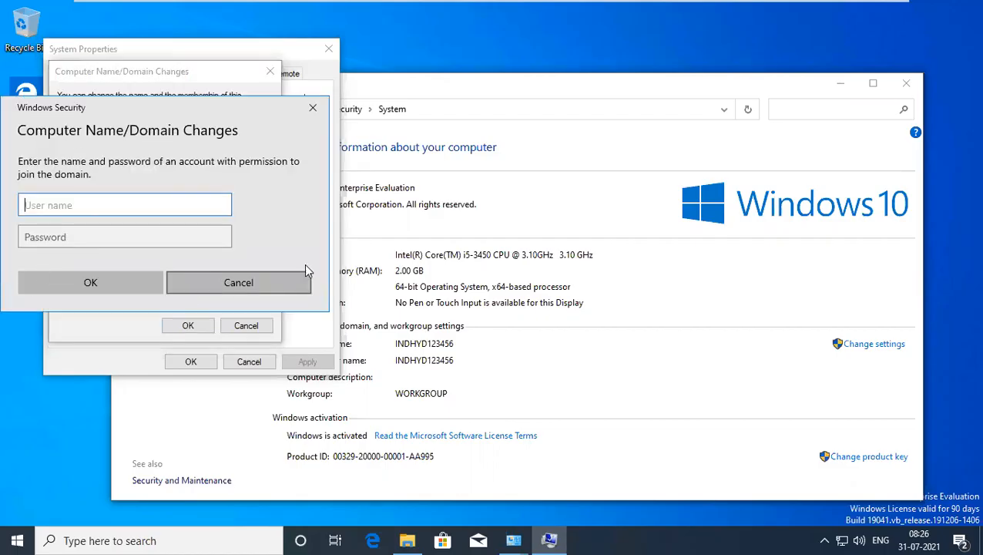
Enter the administrator user name and password; the join fails with a credentials error.
left_click_drag(120, 114, 289, 98)
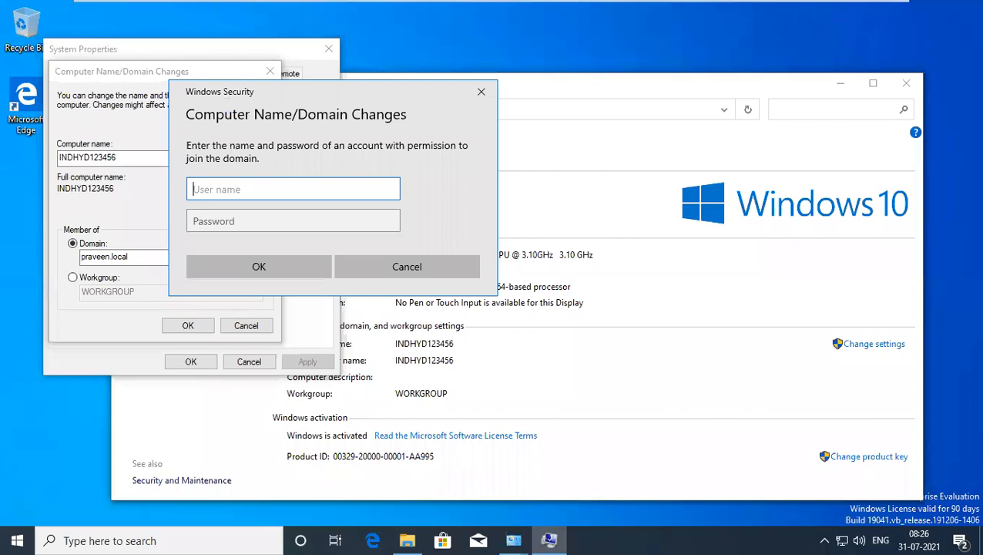
type("administartor")
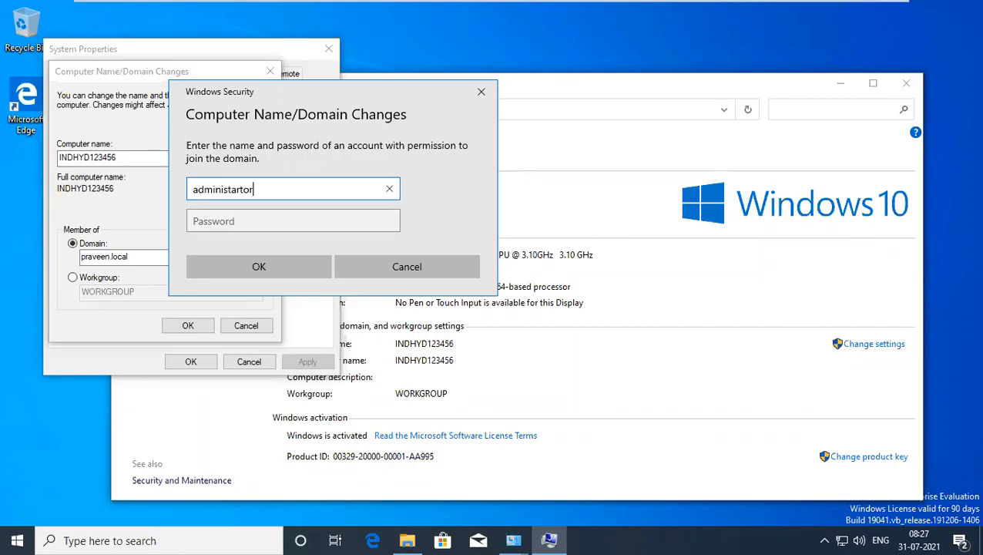
key("Tab")
type("••")
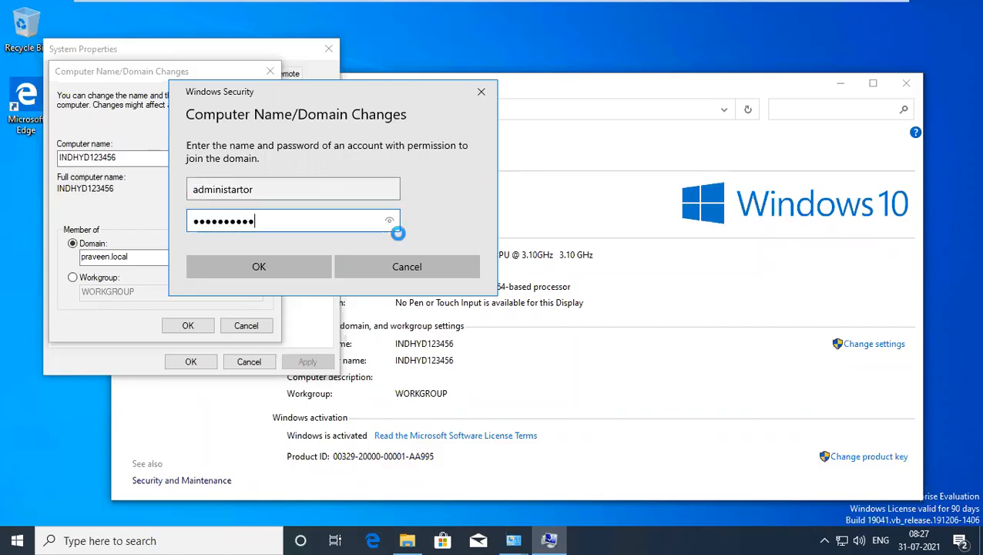
left_click(241, 269)
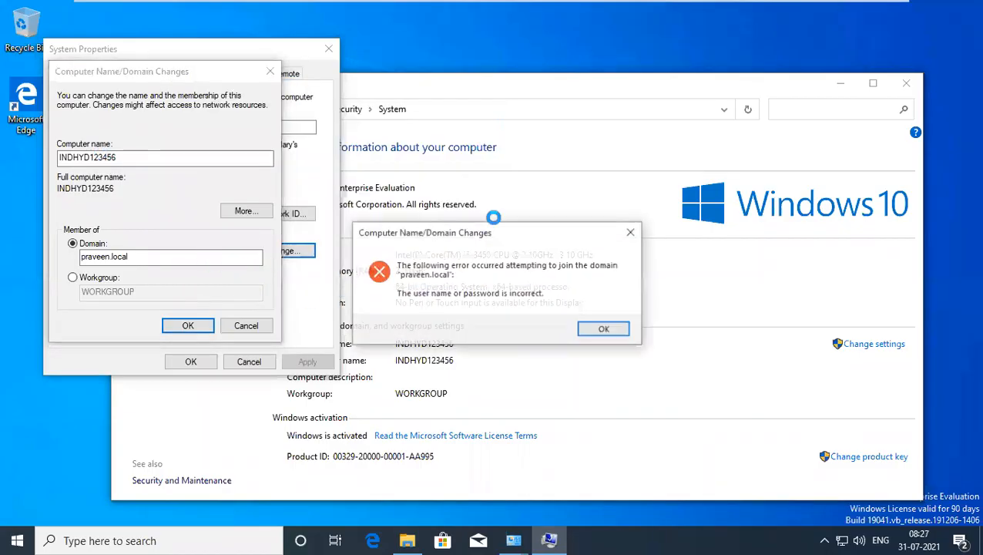
Dismiss the error, resubmit the administrator credentials, and close the repeated credentials error.
left_click(605, 330)
left_click(188, 325)
type("administartor")
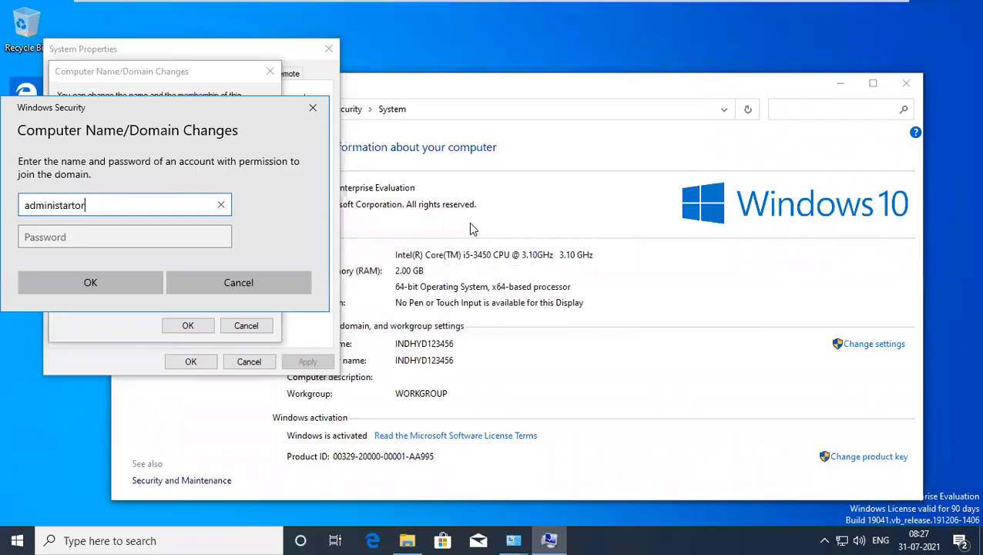
key("Tab")
type("***")
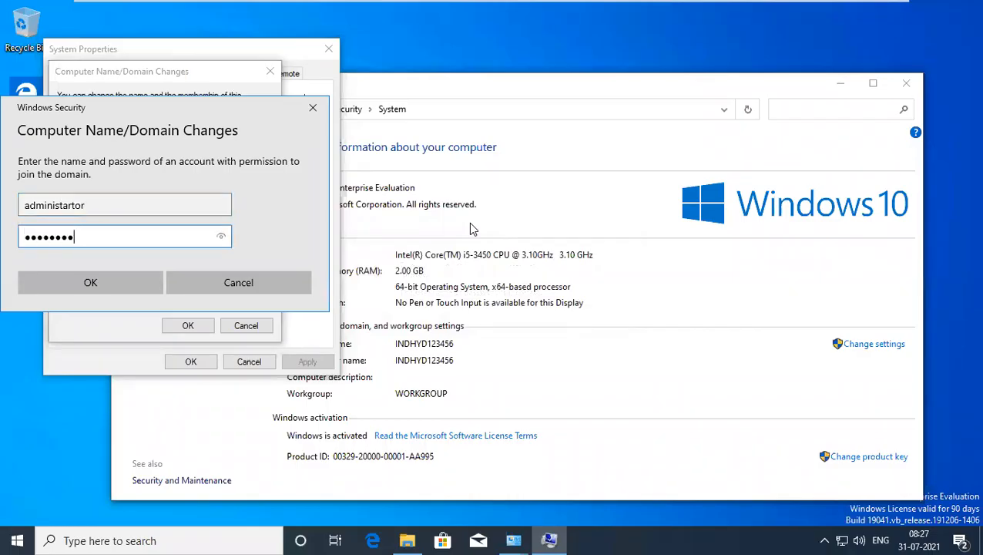
key("Return")
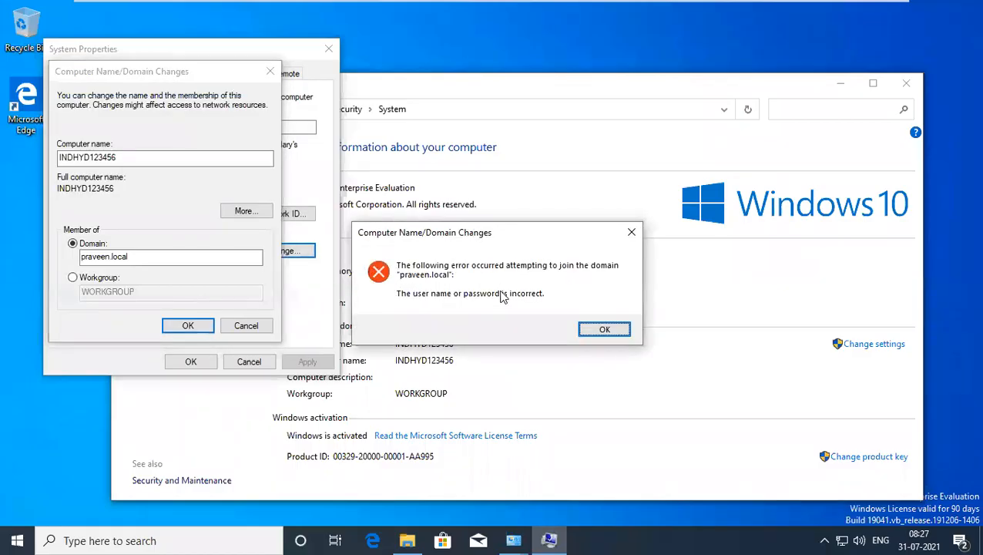
mouse_move(616, 6)
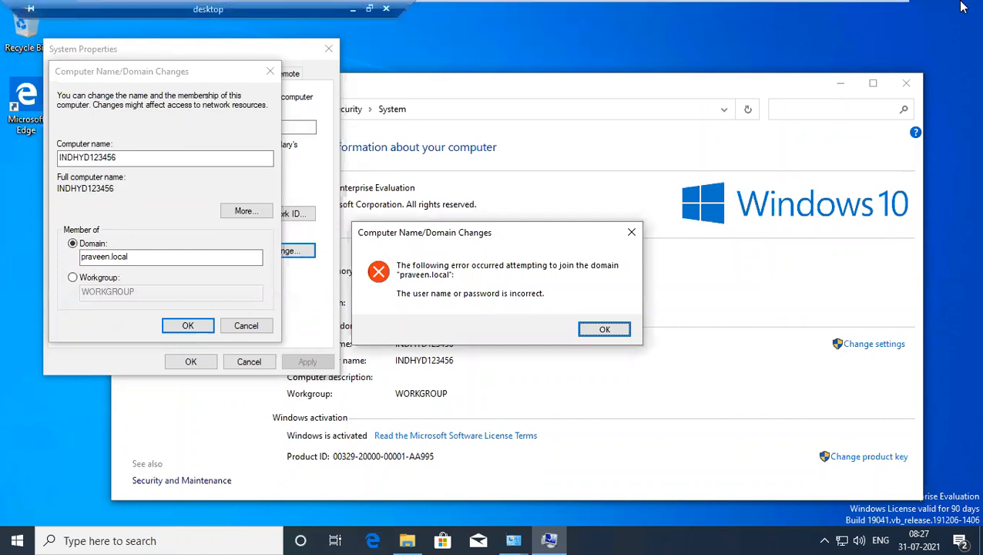
left_click(603, 330)
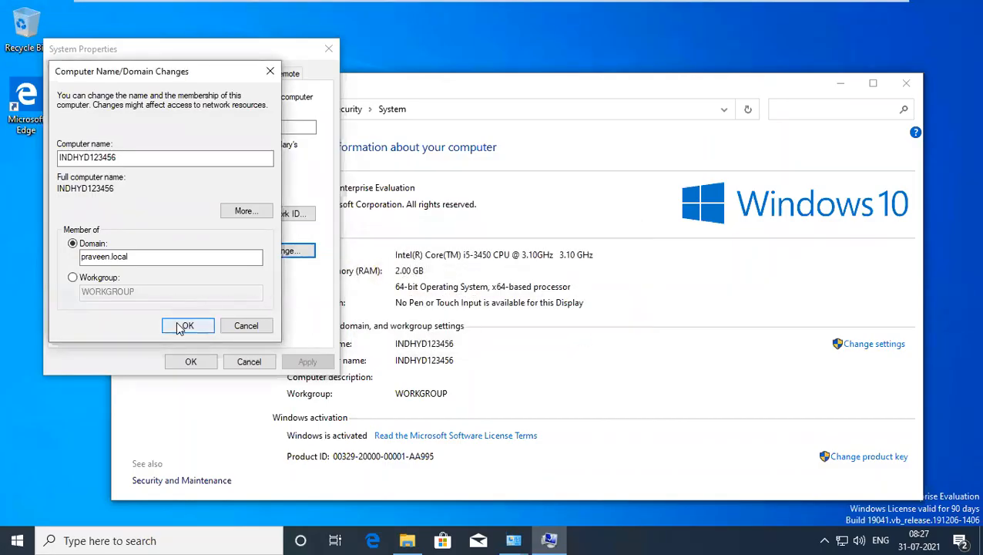
Re-enter the corrected administrator credentials so INDHYD123456 successfully joins praveen.local.
mouse_move(724, 4)
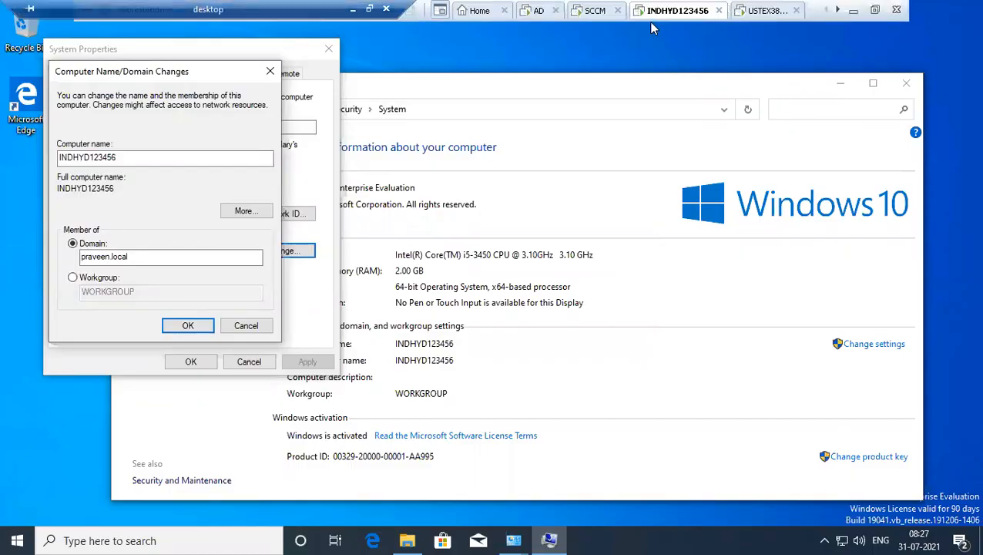
left_click(538, 12)
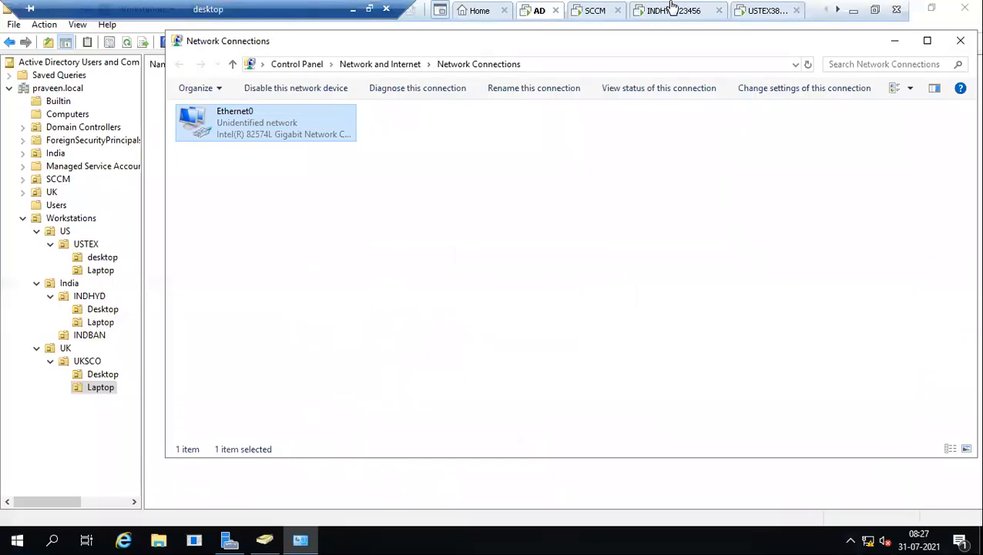
left_click(663, 10)
left_click(186, 326)
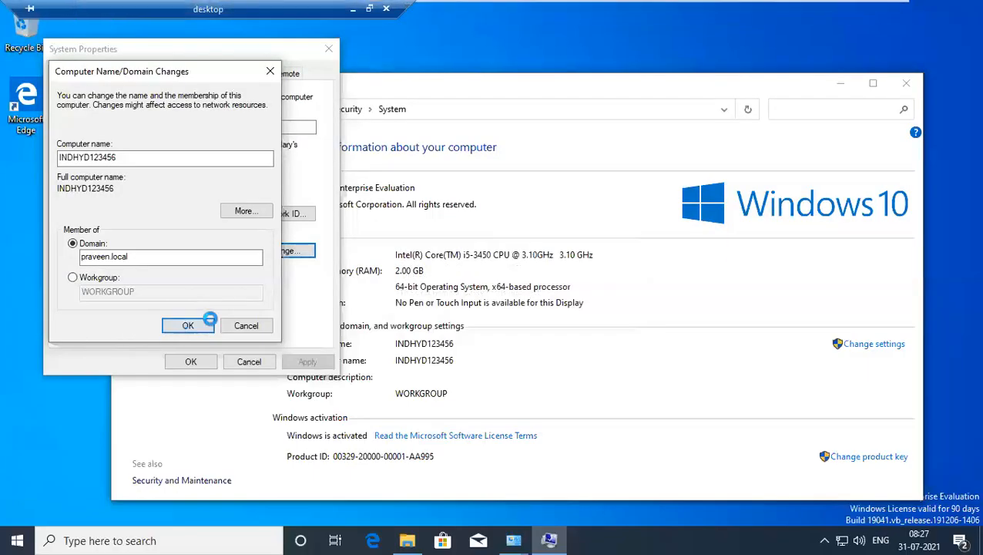
type("administrator")
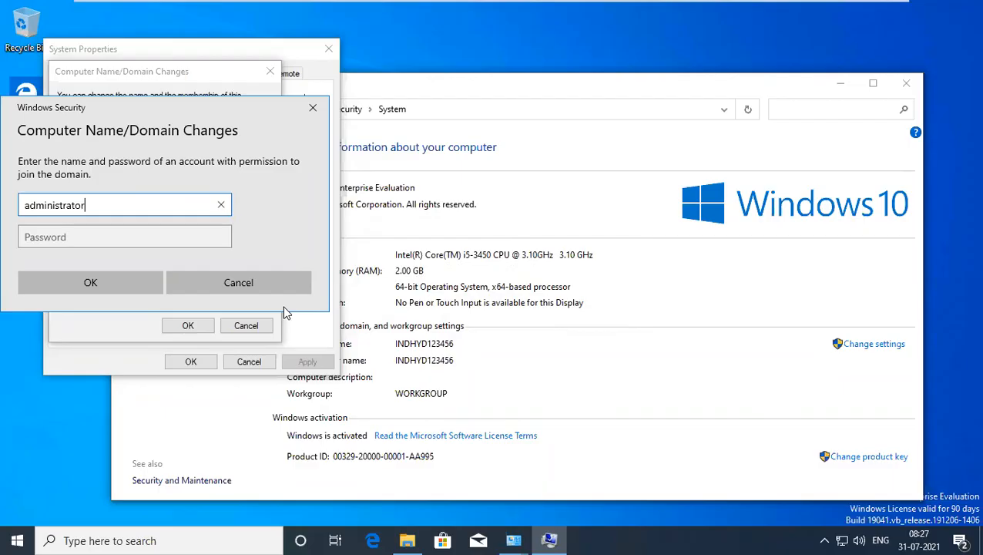
key("Tab")
type("P")
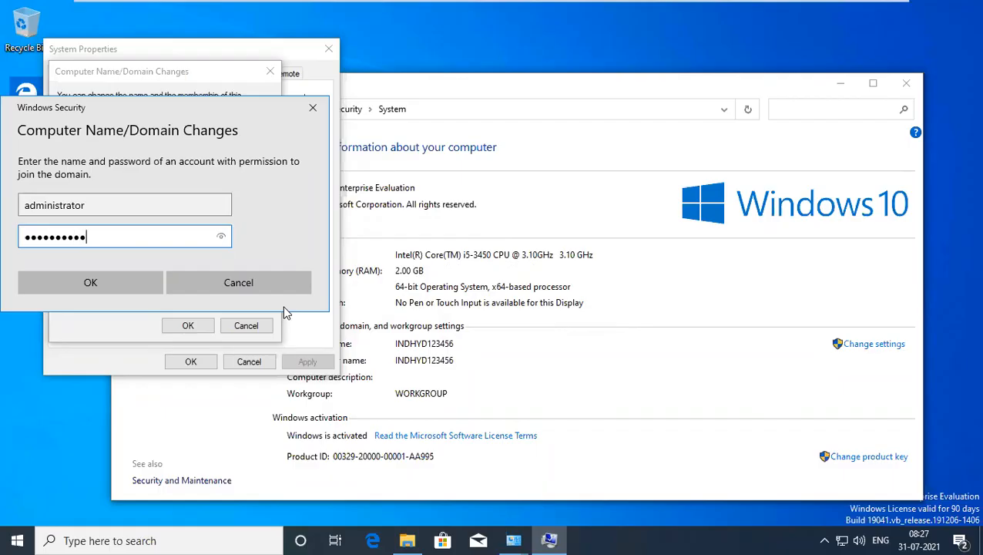
left_click(94, 272)
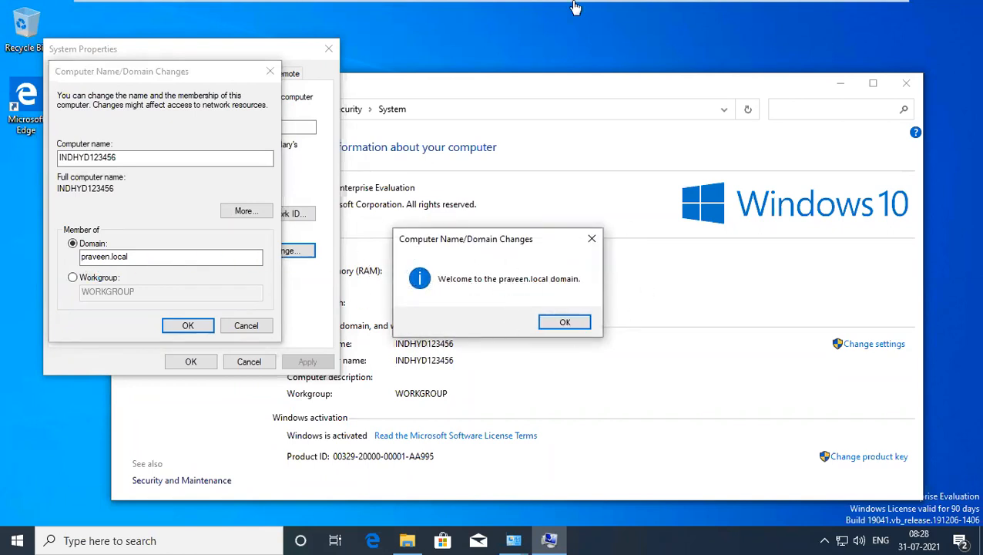
On the AD server, show the India OU in Active Directory Users and Computers.
mouse_move(573, 7)
left_click(533, 12)
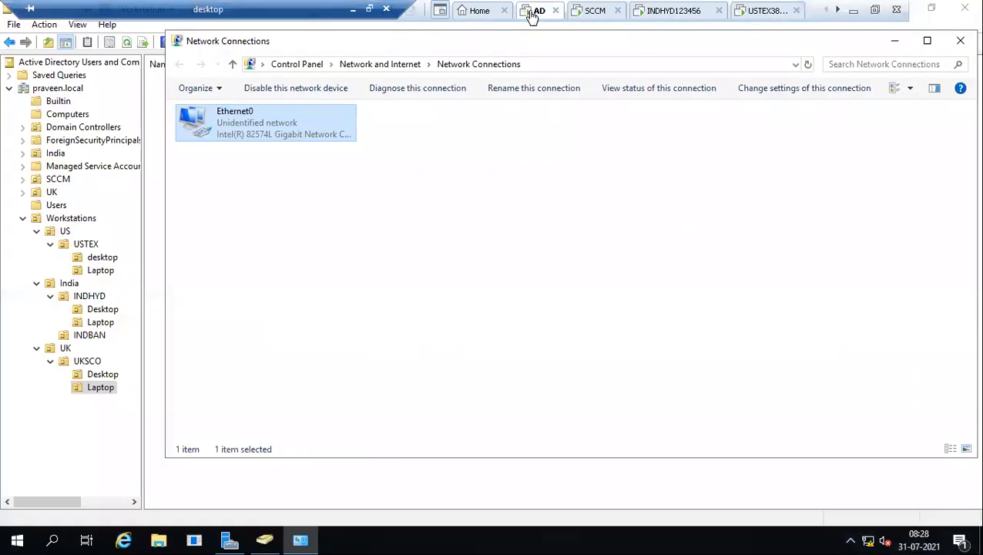
left_click(55, 154)
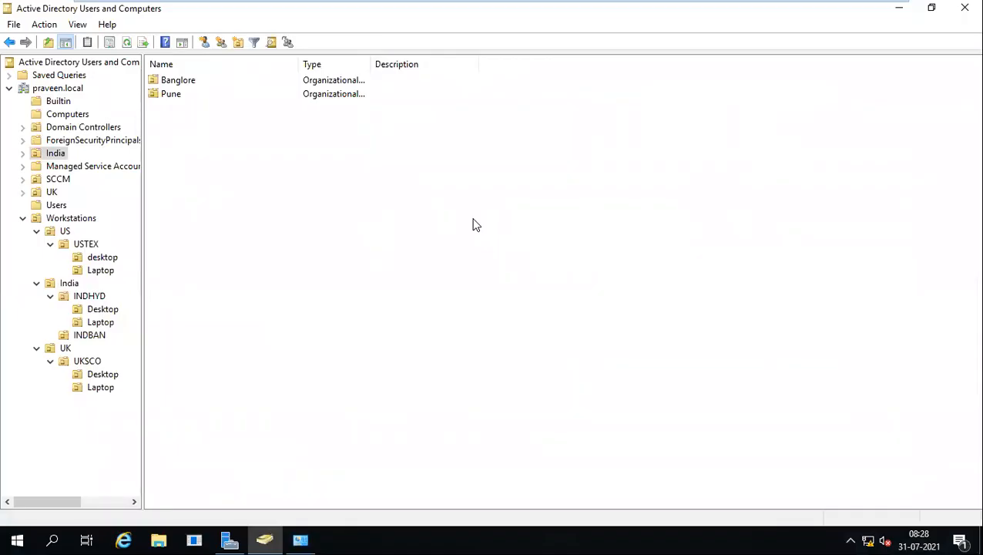
Refresh the Computers container so INDHYD123456 appears, then select that account.
left_click(62, 115)
right_click(271, 157)
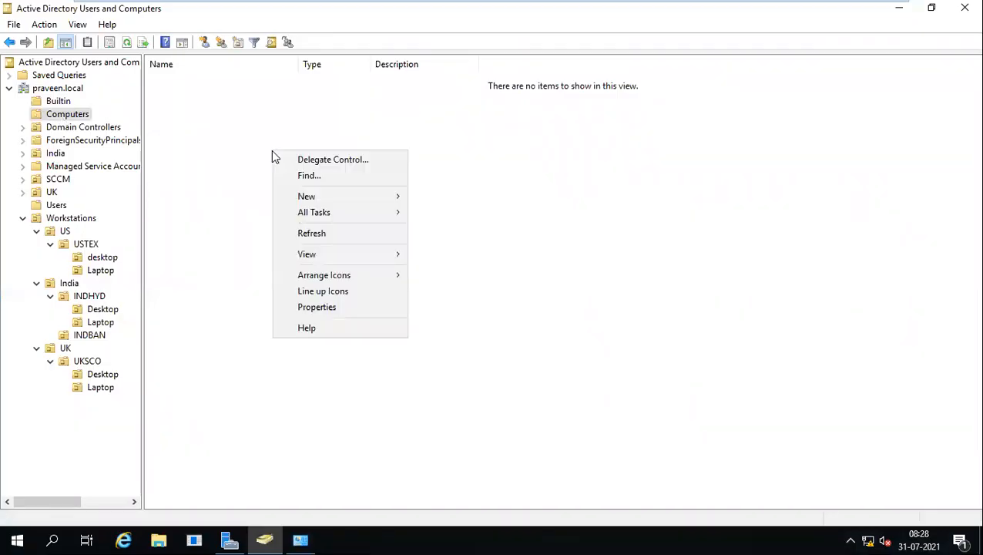
left_click(314, 239)
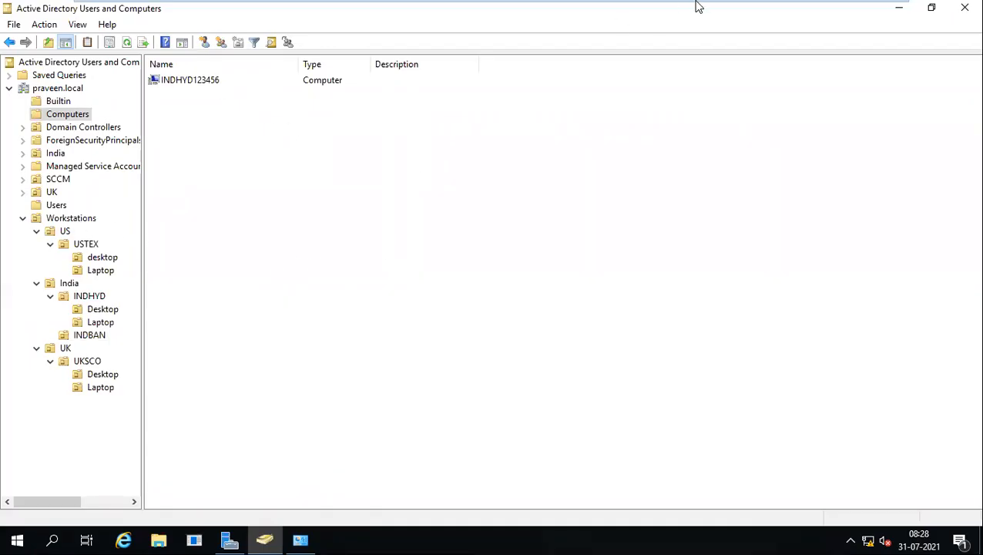
mouse_move(696, 4)
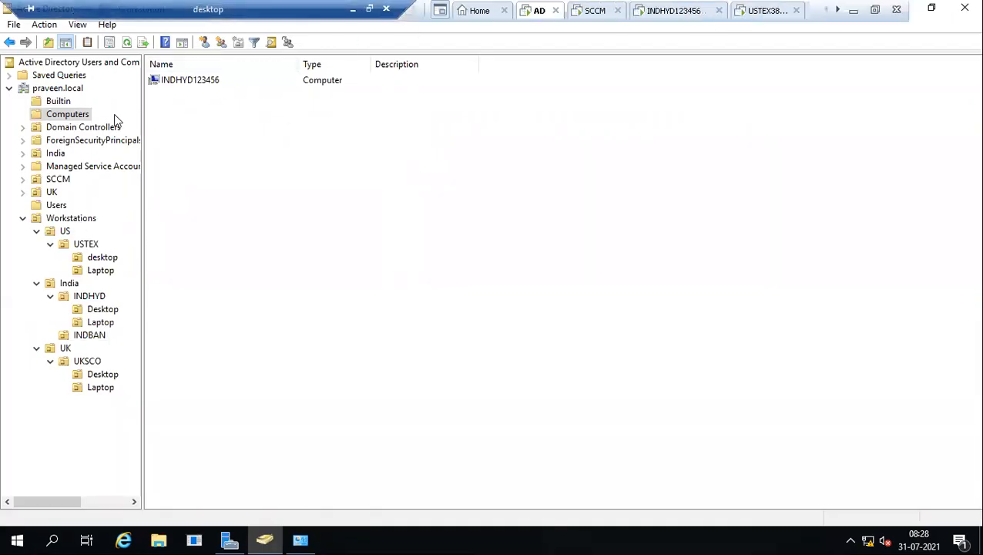
left_click(184, 86)
Move INDHYD123456 into Workstations\India\INDHYD\Desktop and open that OU to confirm.
right_click(183, 88)
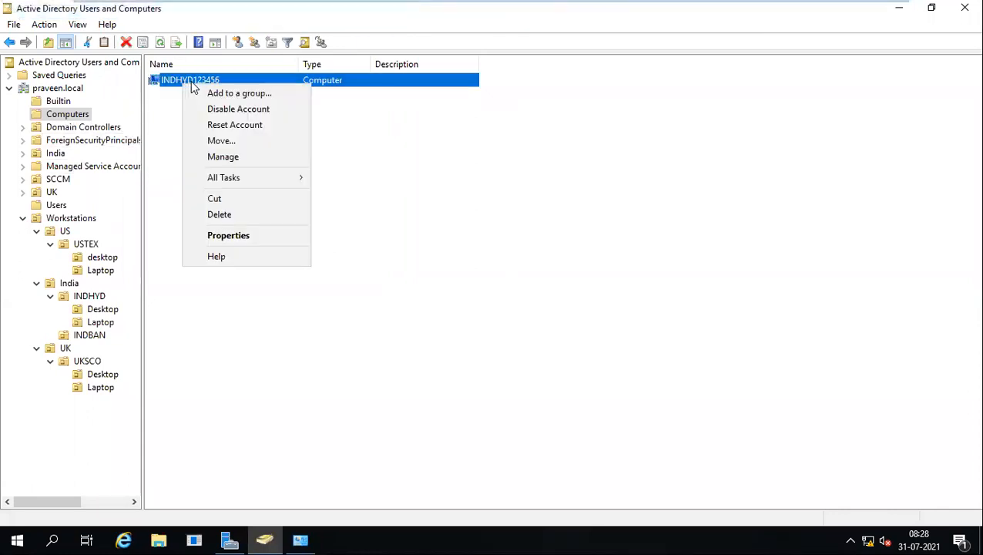
left_click(221, 141)
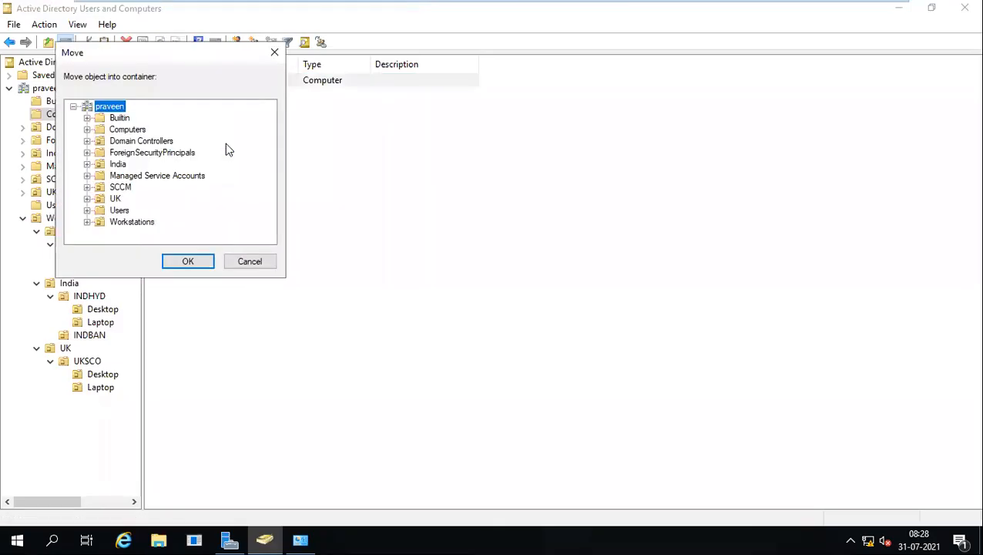
double_click(121, 221)
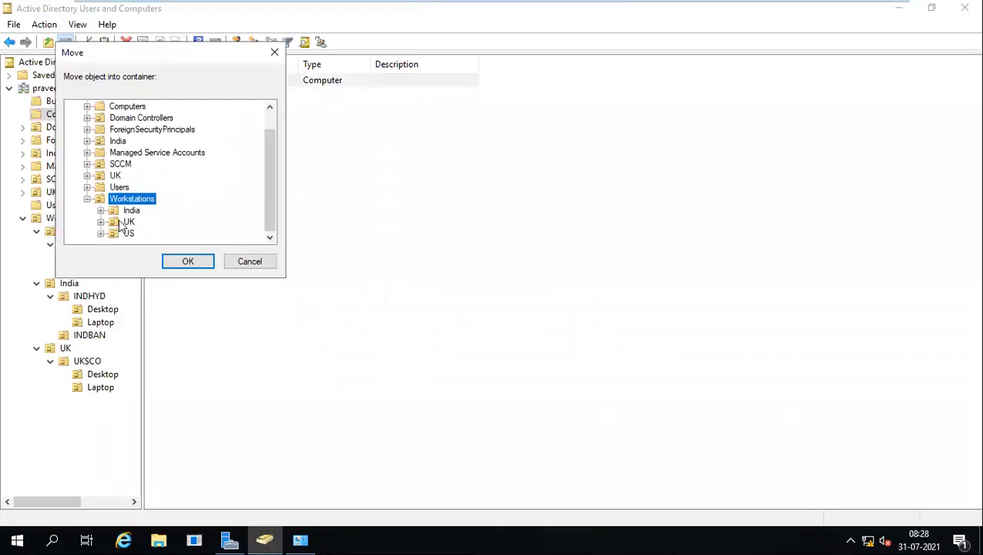
double_click(131, 210)
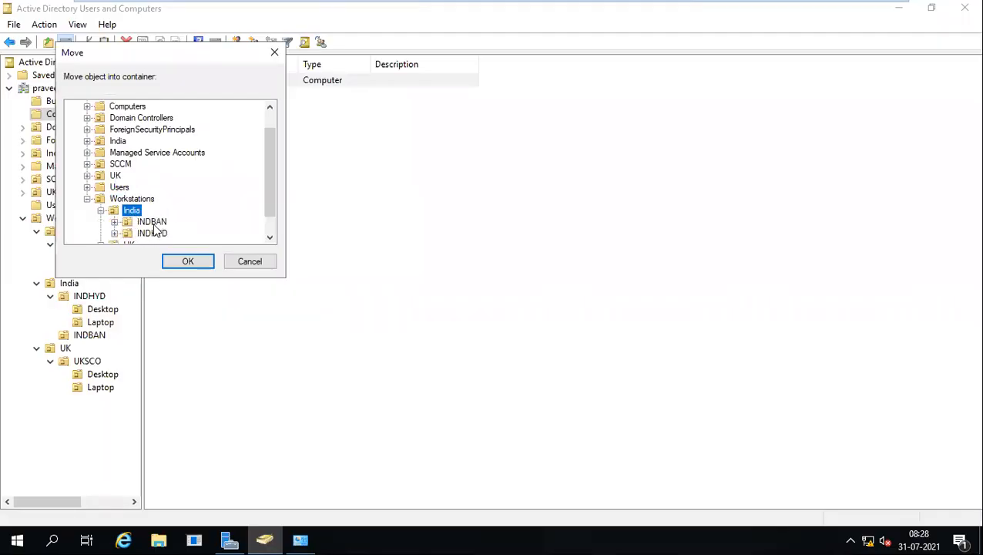
double_click(163, 233)
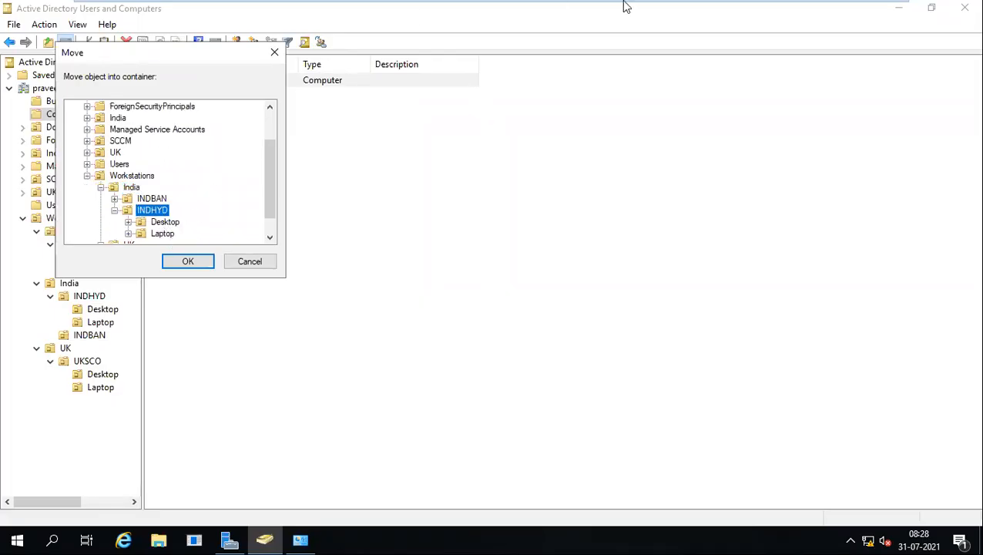
mouse_move(671, 6)
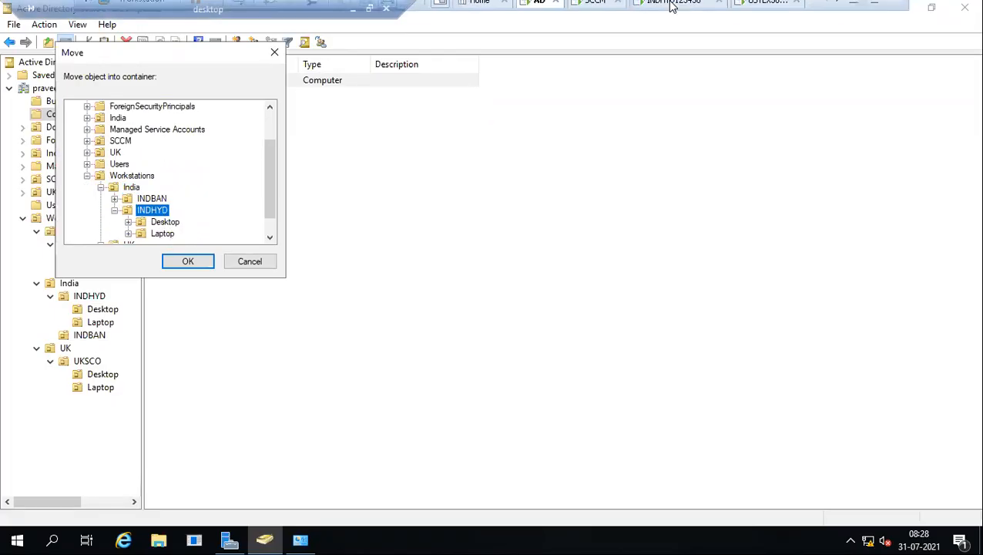
left_click(167, 223)
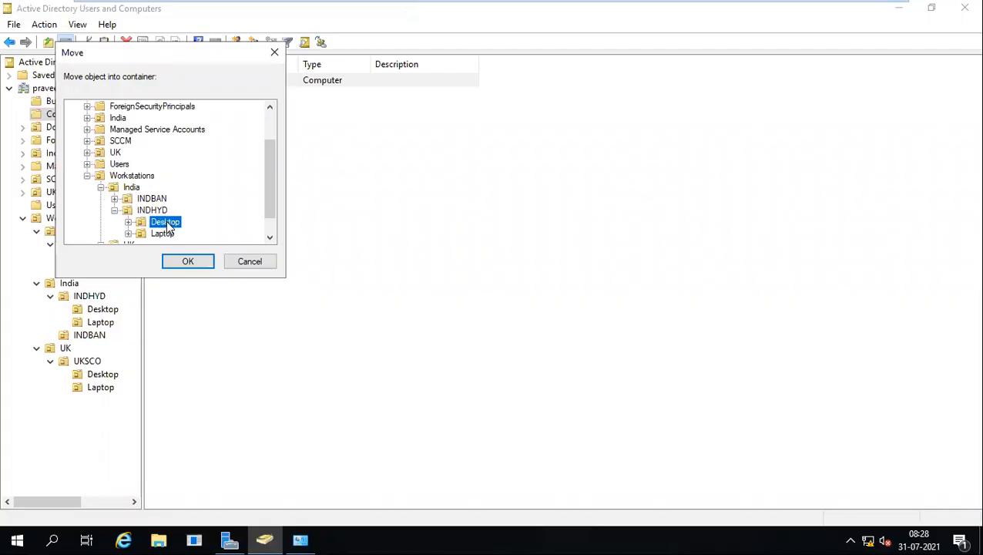
left_click(166, 234)
left_click(164, 224)
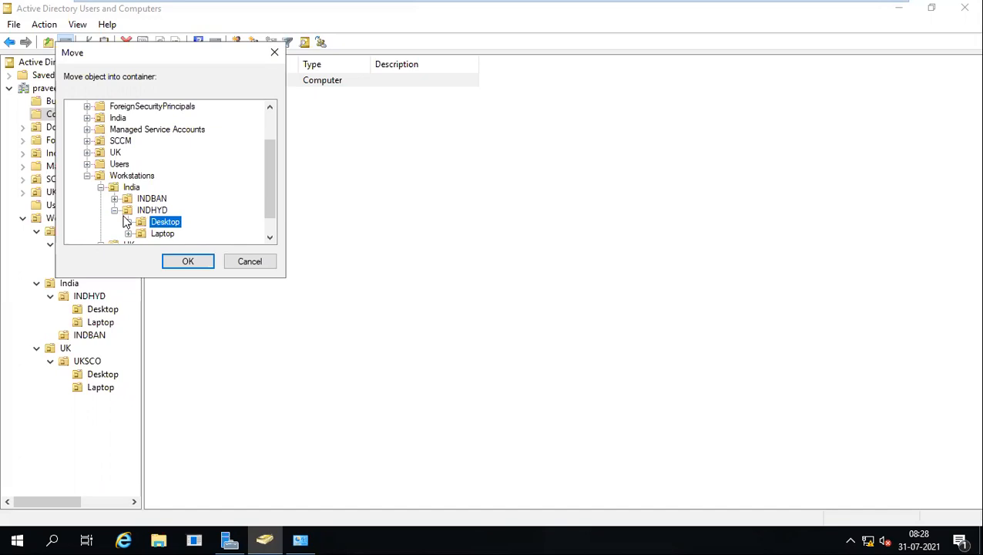
left_click(182, 263)
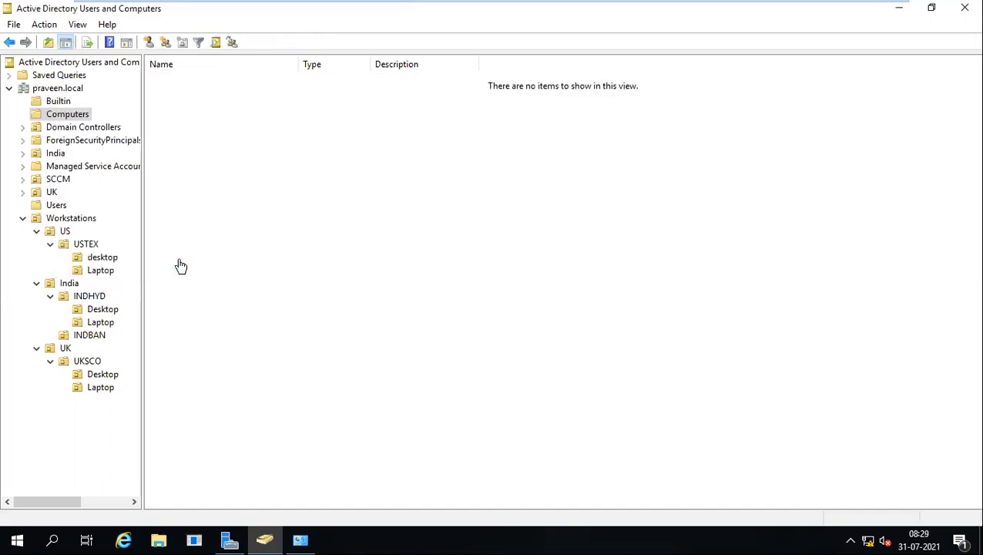
left_click(109, 308)
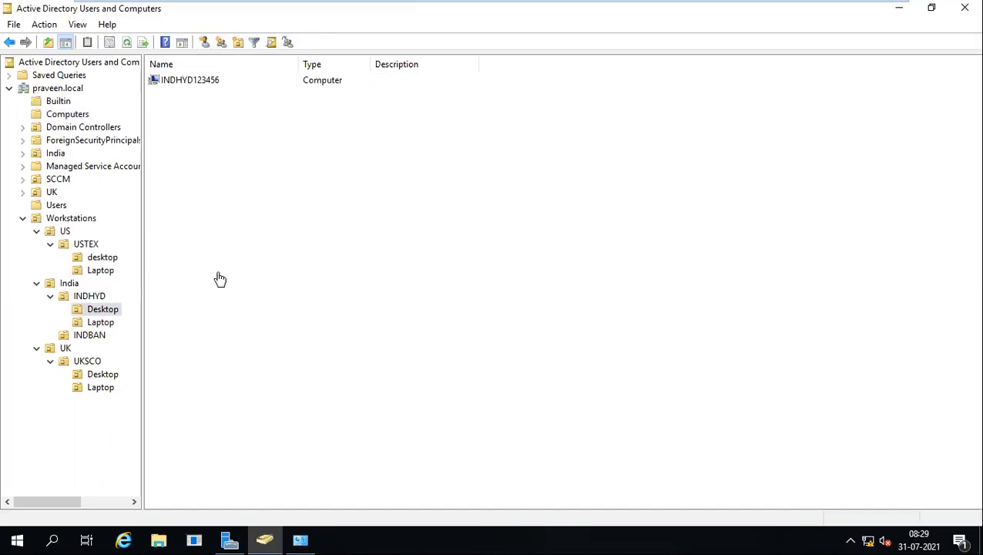
mouse_move(412, 6)
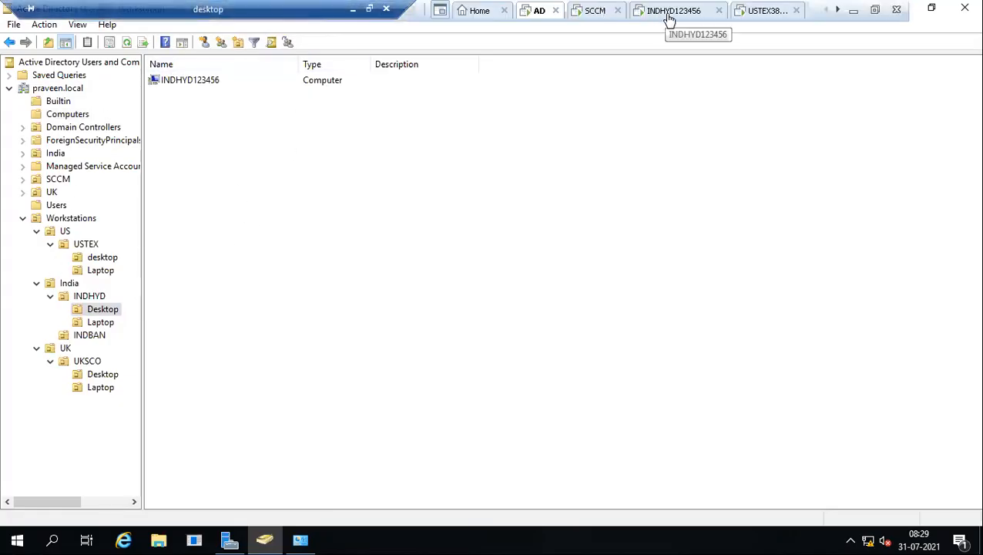
Set the USTEX384256 VM's network adapter to Bridged, connected directly to the physical network.
left_click(747, 11)
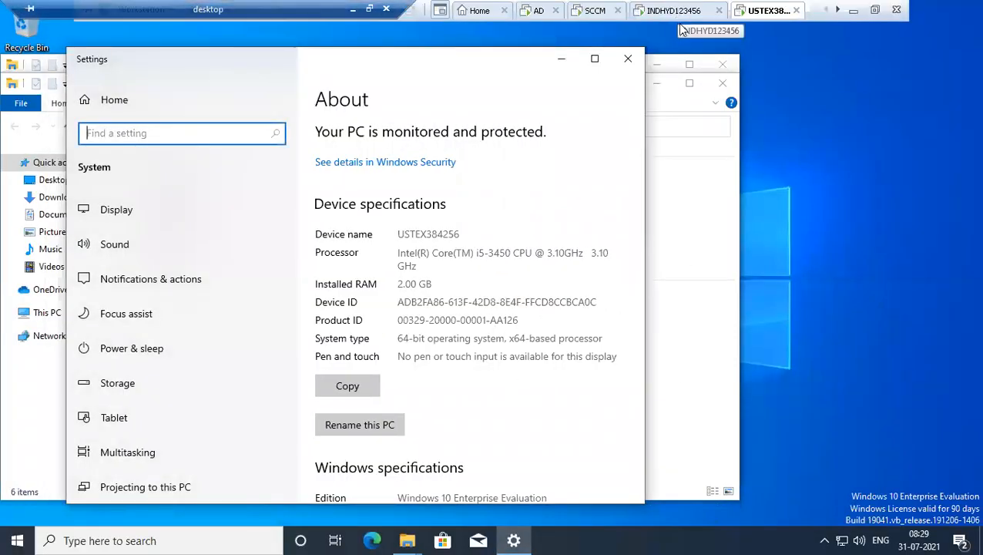
right_click(754, 11)
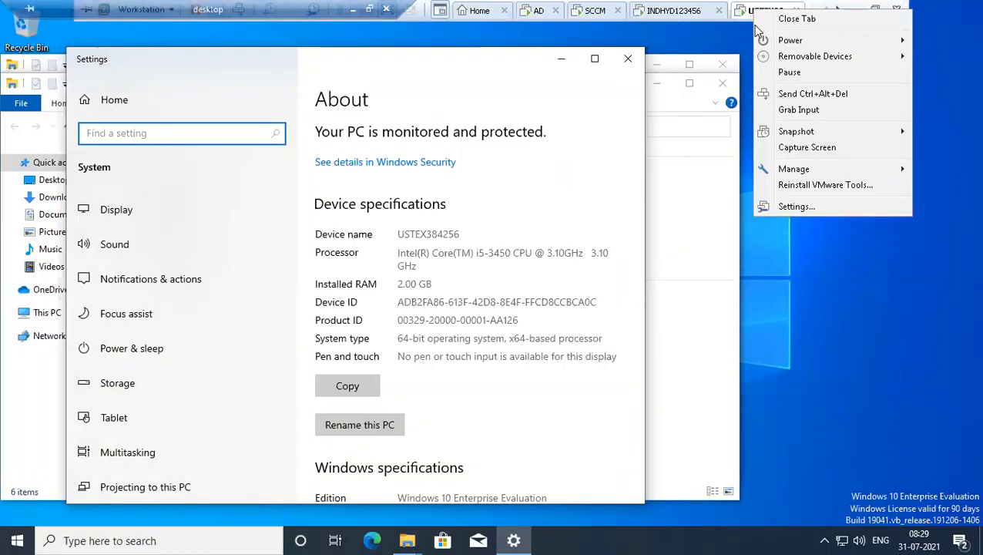
left_click(792, 205)
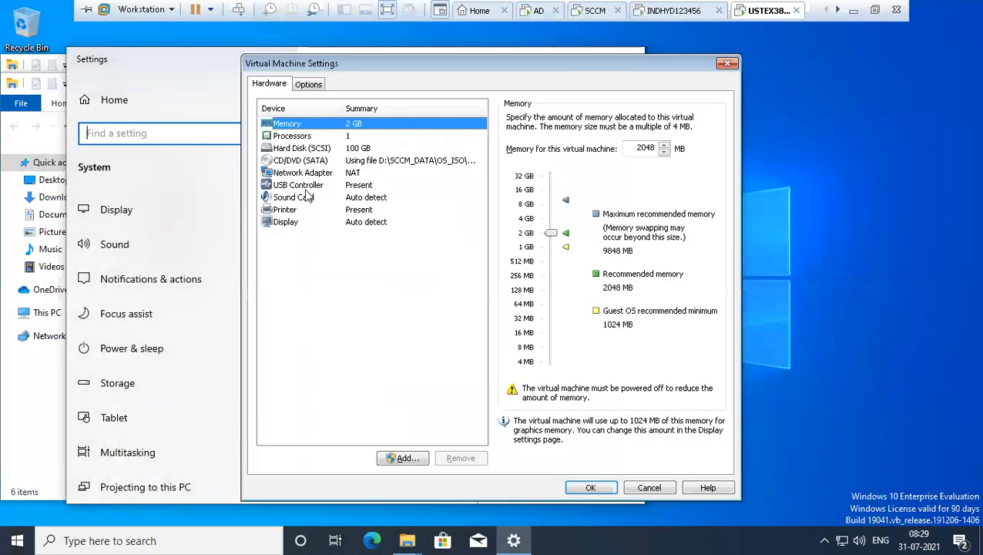
left_click(338, 173)
left_click(515, 172)
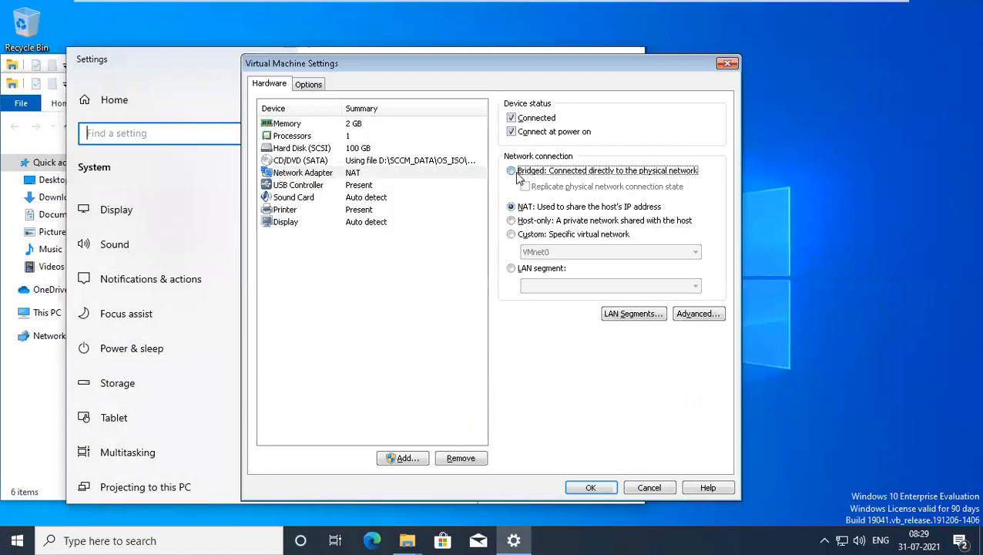
left_click(590, 487)
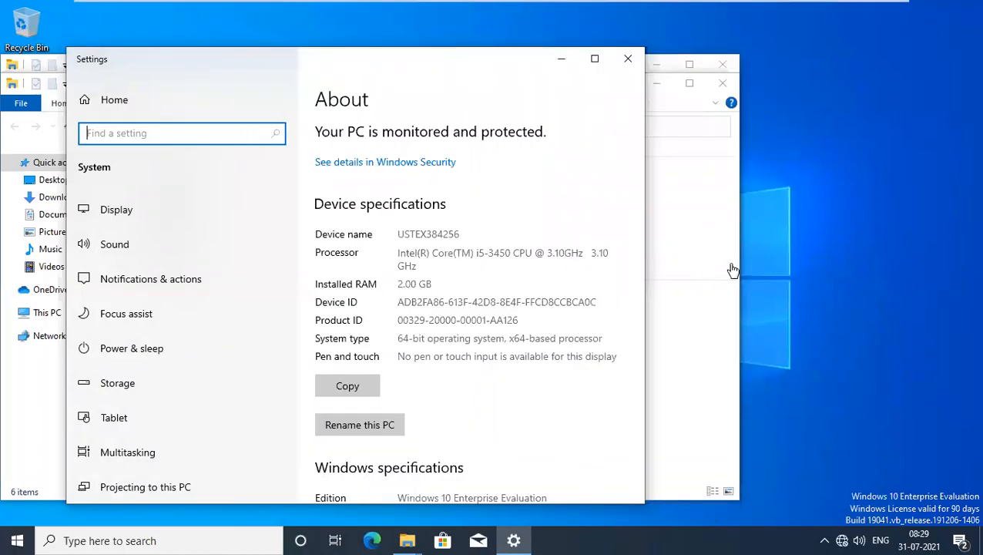
key("super+r")
Launch ncpa.cpl inside the VM to open Network Connections, closing the Settings window.
left_click(806, 278)
key("super+r")
type("n")
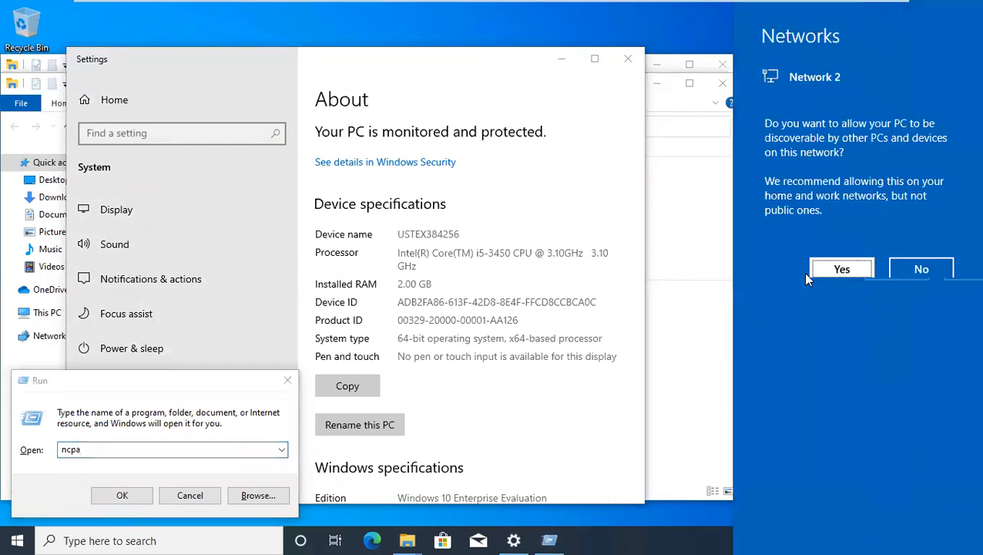
type("cpa")
left_click(97, 451)
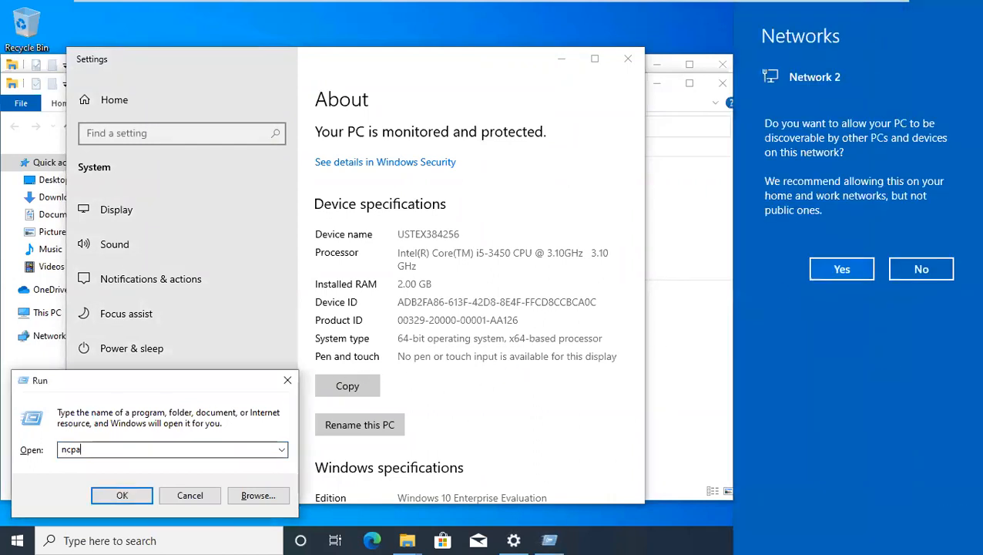
type(".cp")
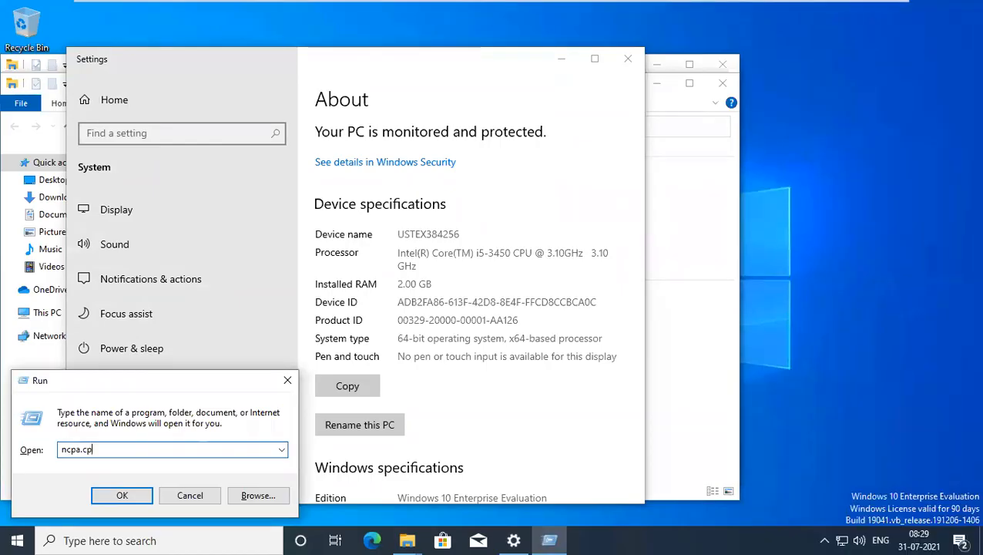
type("l")
key("Return")
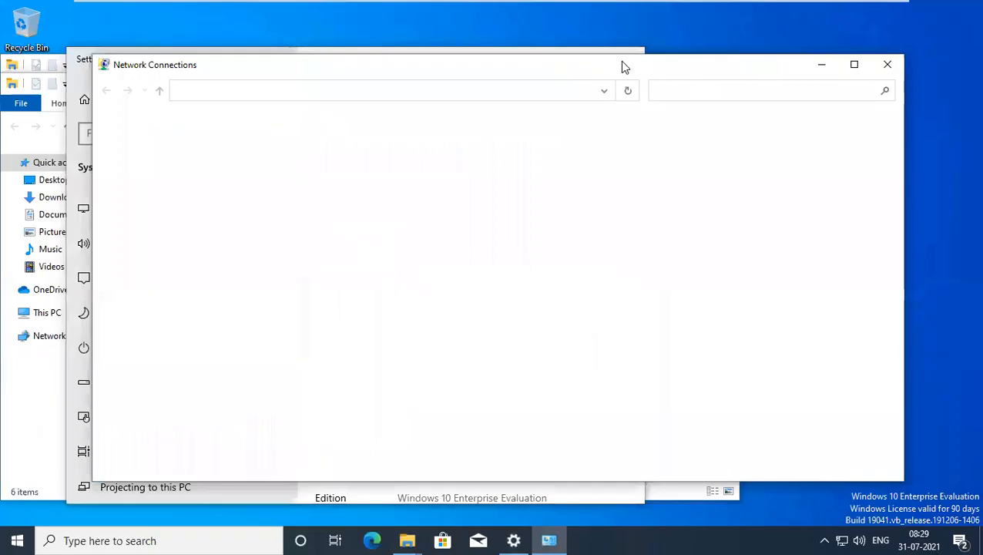
left_click(625, 51)
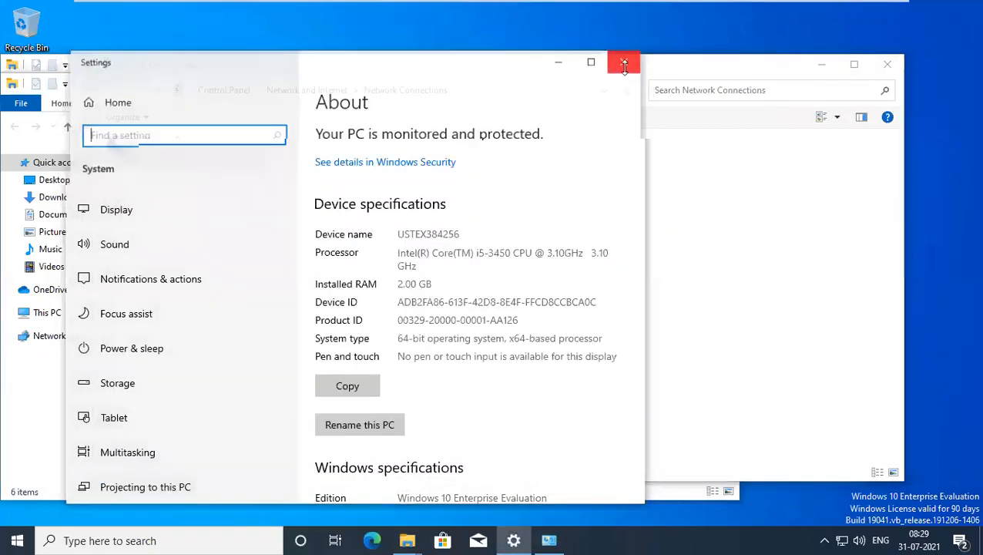
left_click(628, 52)
Give Ethernet0 static IPv4 192.168.1.130, mask 255.255.255.0, gateway 192.168.1.100.
double_click(188, 153)
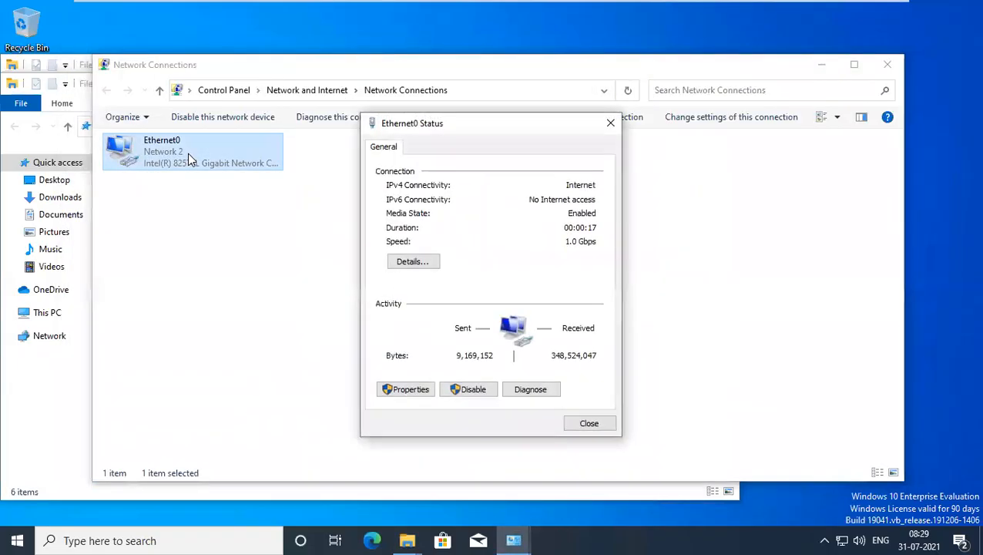
left_click(400, 389)
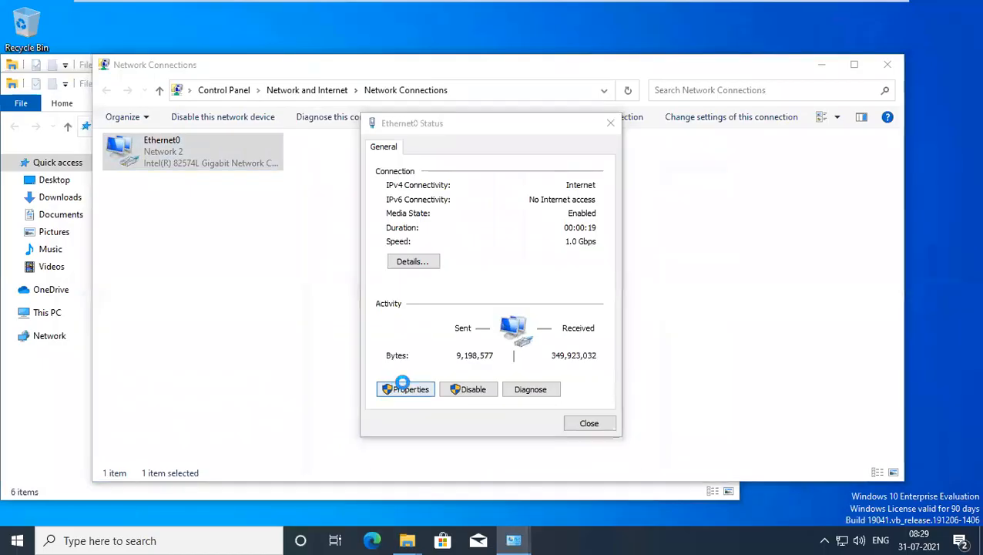
double_click(485, 289)
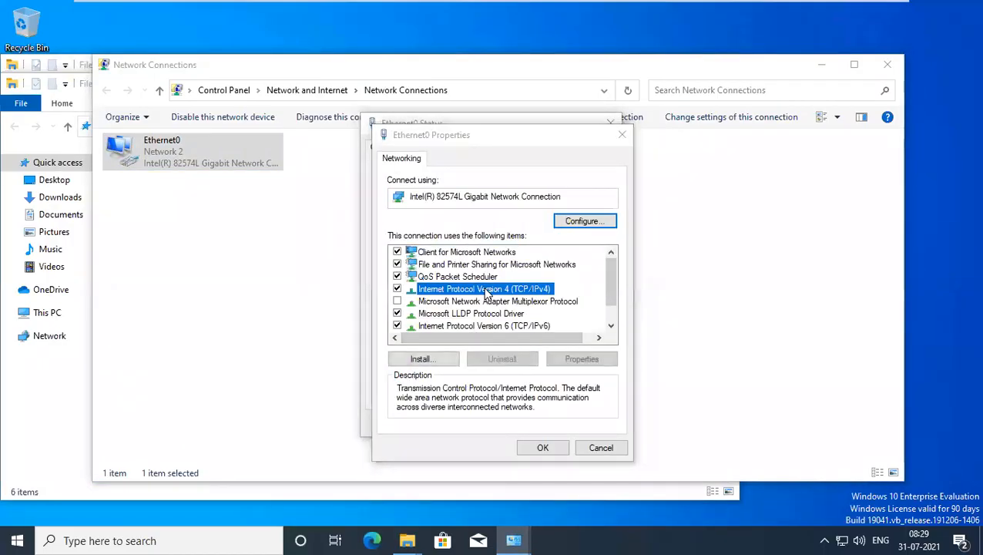
left_click(478, 297)
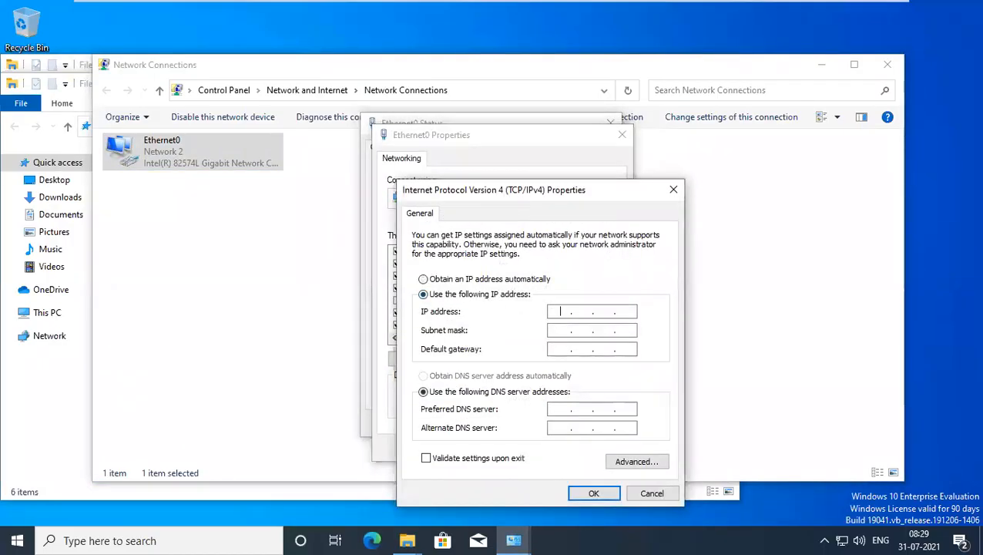
type("192.168.1.130")
key("Tab")
key("Tab")
type("192")
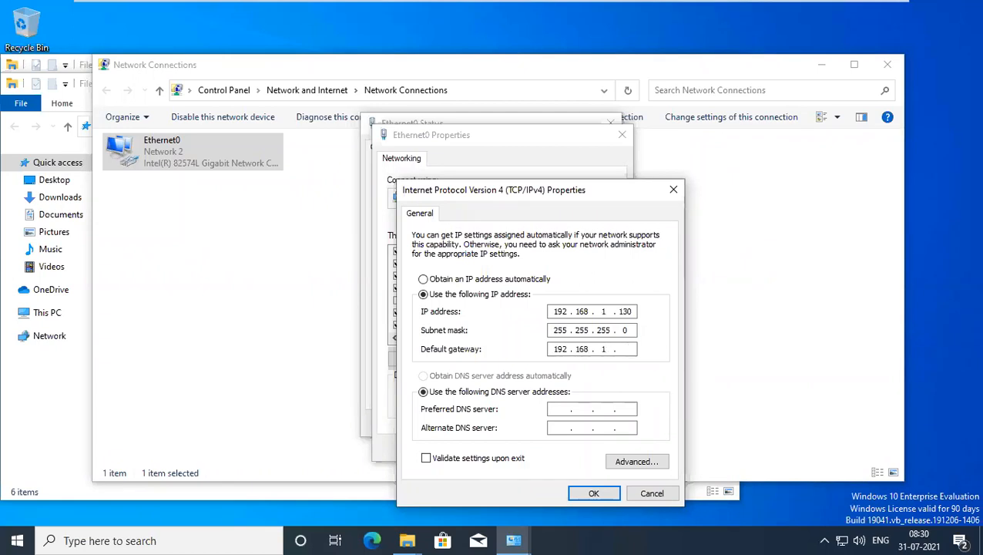
type("100")
key("Tab")
key("Tab")
Change the DNS server's last octet to 130 and save the adapter settings.
left_click(592, 496)
key("BackSpace")
type("130")
left_click(604, 499)
left_click(544, 449)
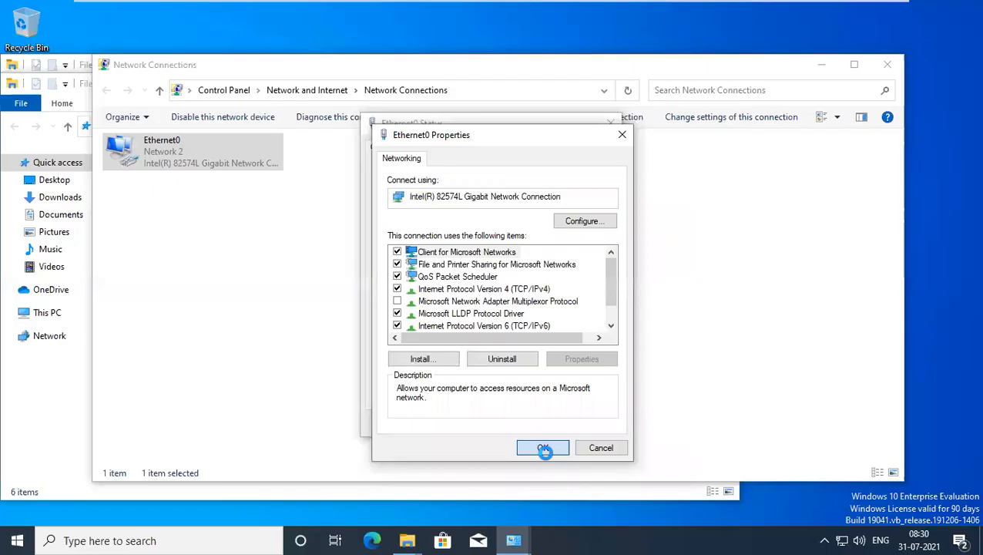
left_click(588, 423)
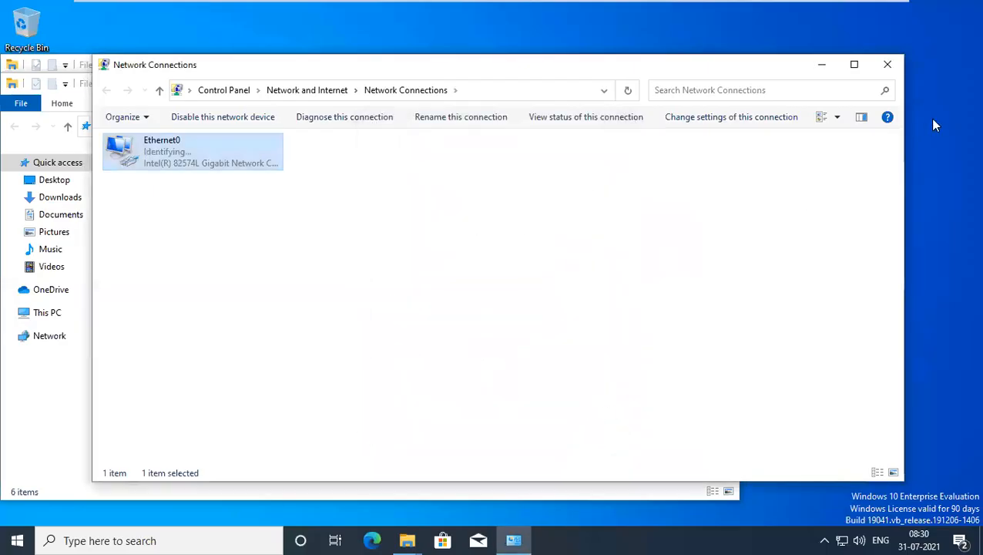
Close Network Connections and check the computer name in This PC's system properties.
left_click(887, 64)
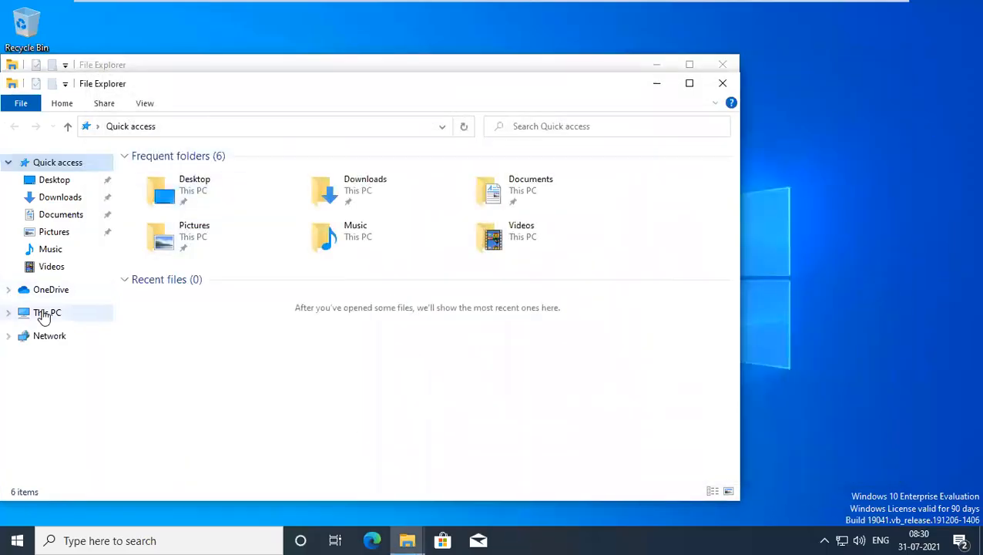
right_click(44, 316)
left_click(100, 500)
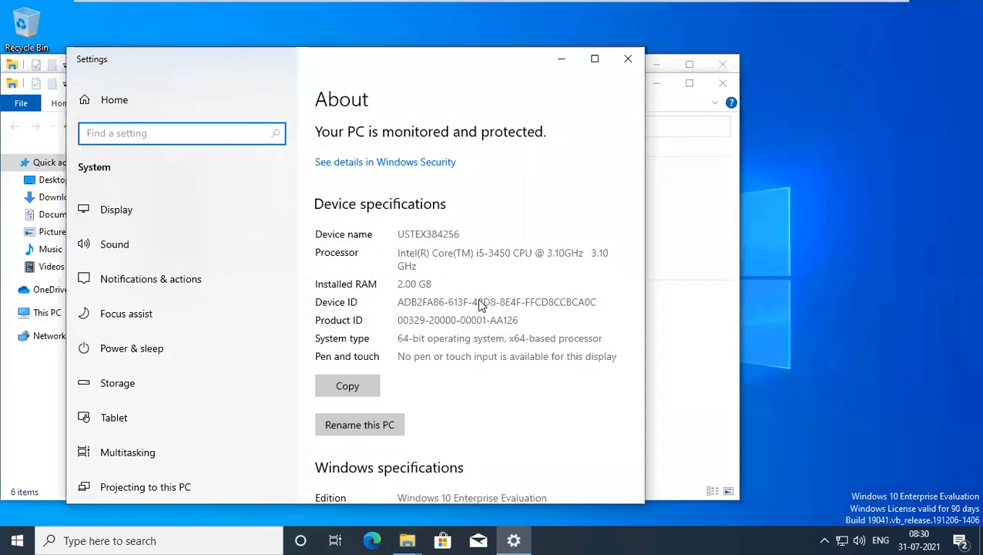
scroll(478, 306, "down", 4)
scroll(434, 275, "down", 3)
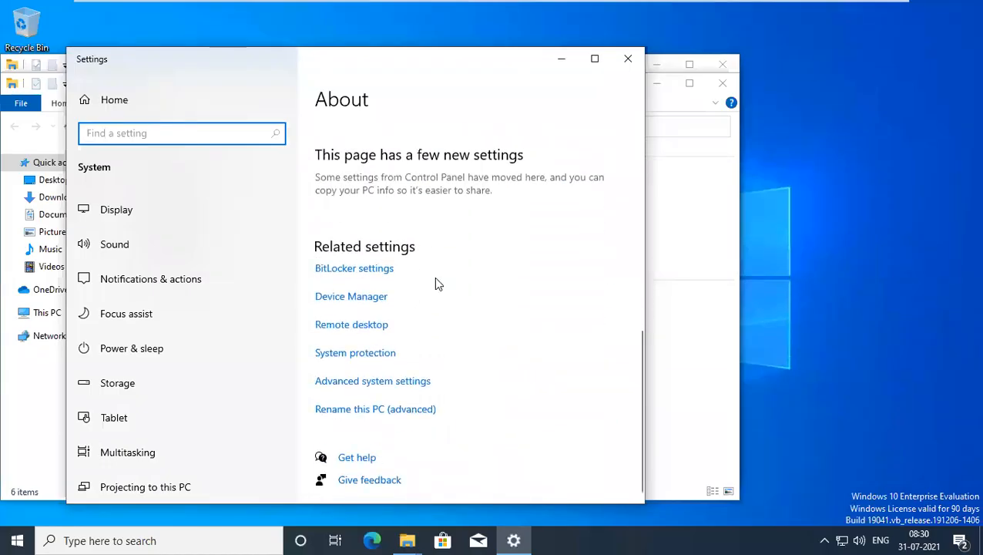
left_click(364, 383)
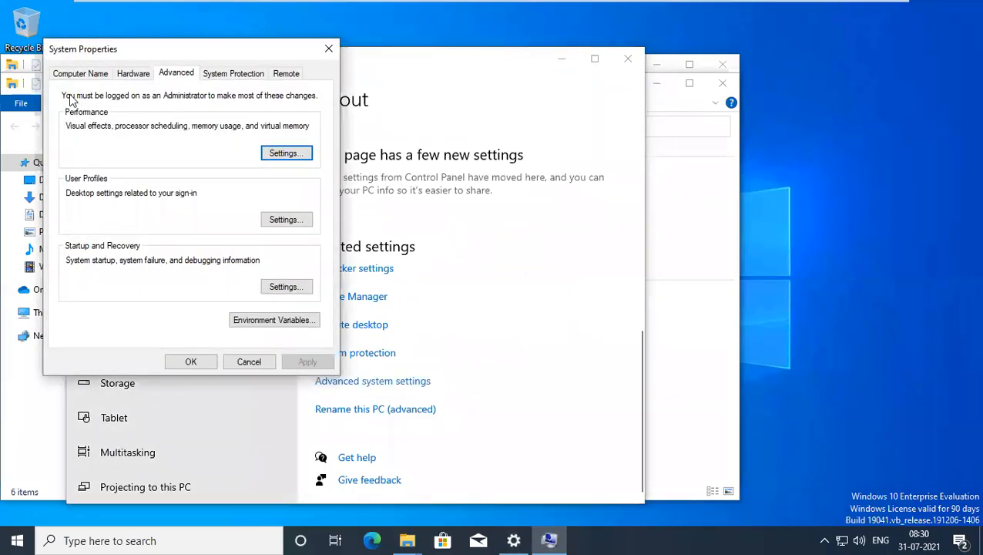
left_click(77, 74)
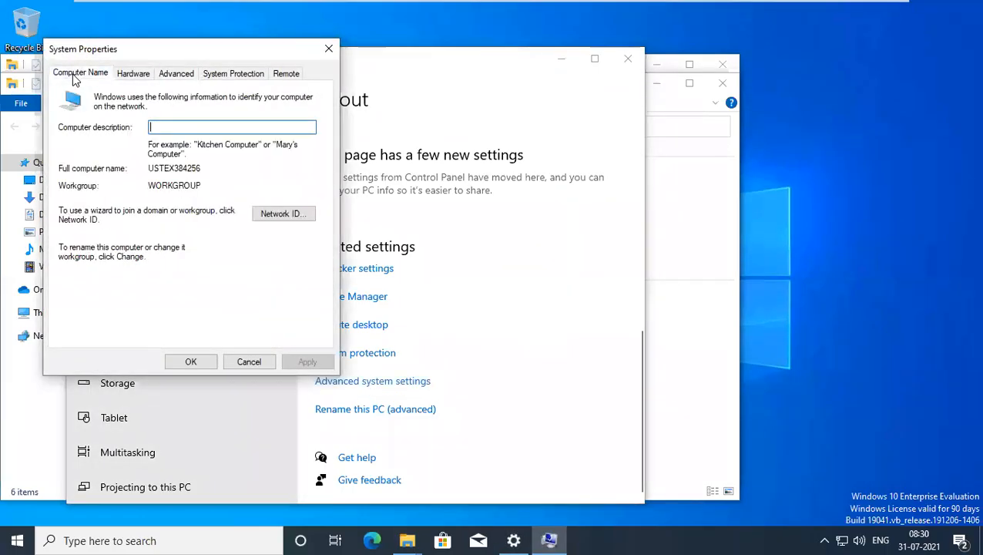
left_click(328, 49)
left_click(626, 71)
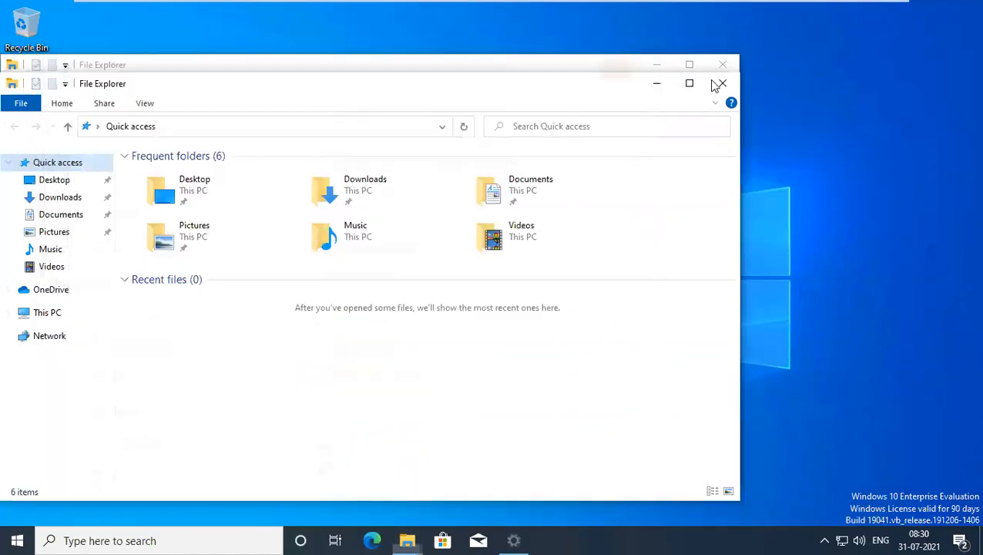
left_click(722, 84)
left_click(720, 66)
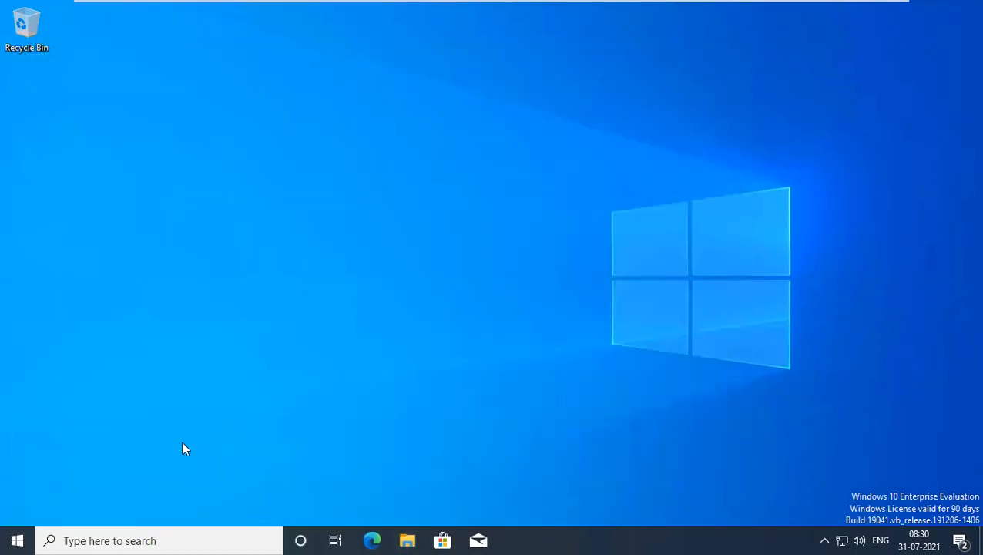
Reopen the About page and Computer Name Change dialog, confirming USTEX384256 in WORKGROUP, then cancel out.
left_click(407, 540)
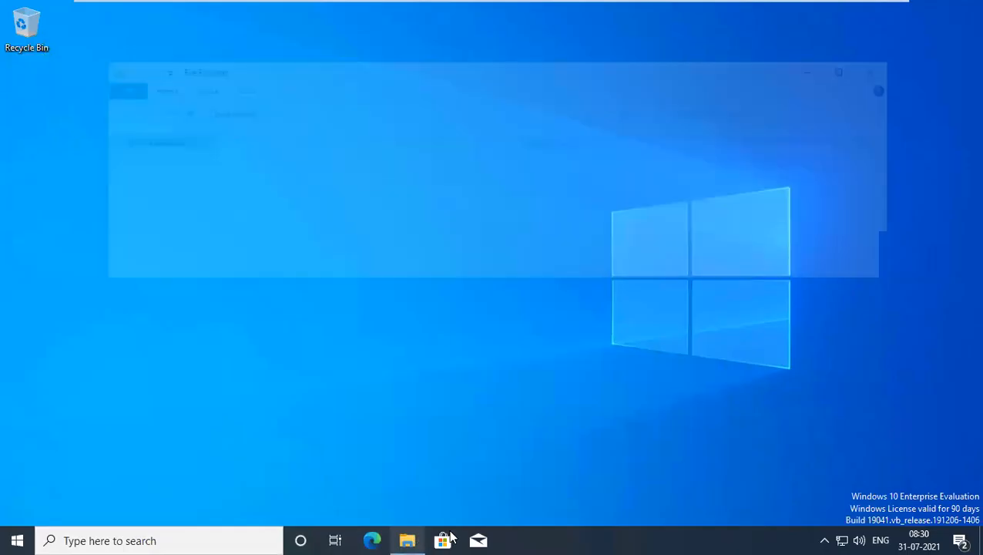
right_click(134, 293)
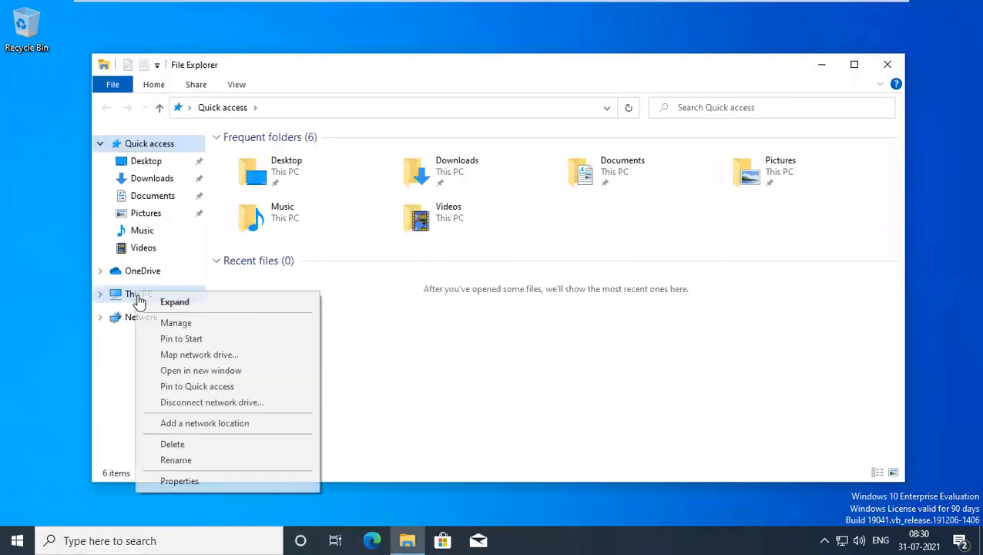
left_click(173, 445)
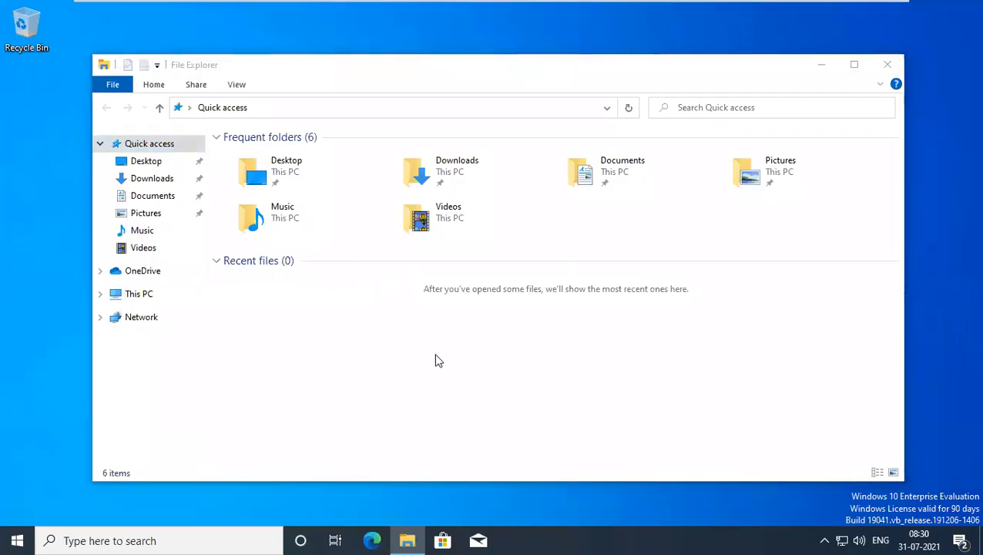
left_click(594, 58)
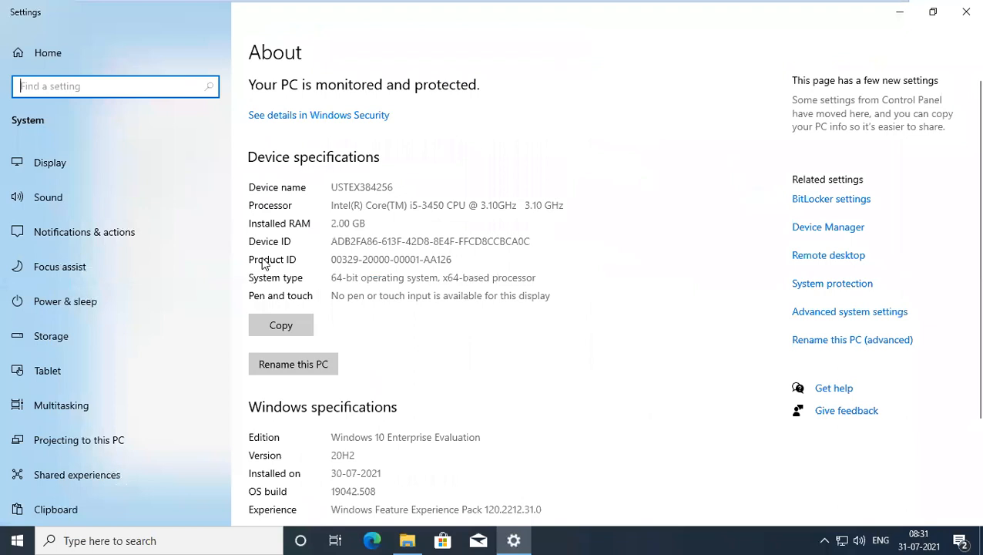
left_click(830, 314)
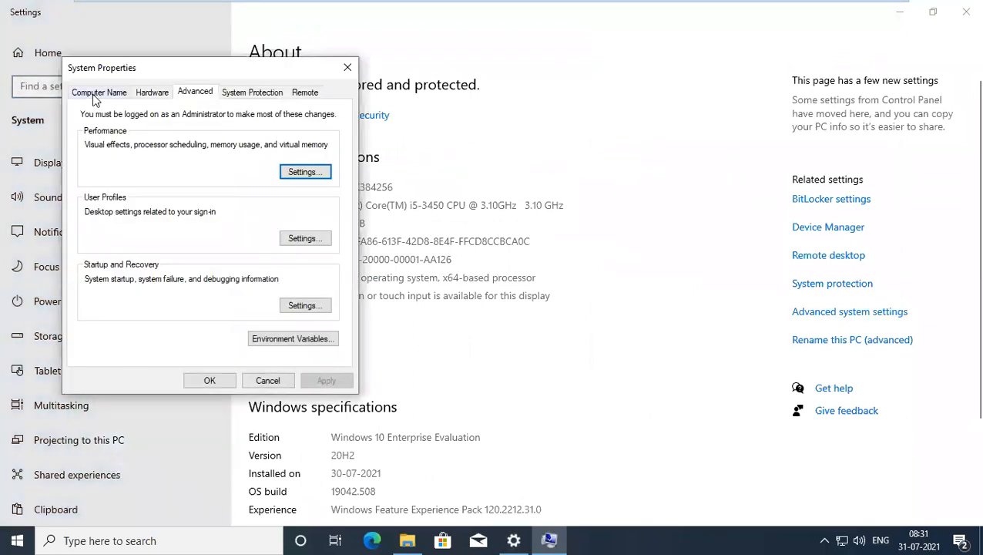
left_click(99, 93)
left_click(290, 272)
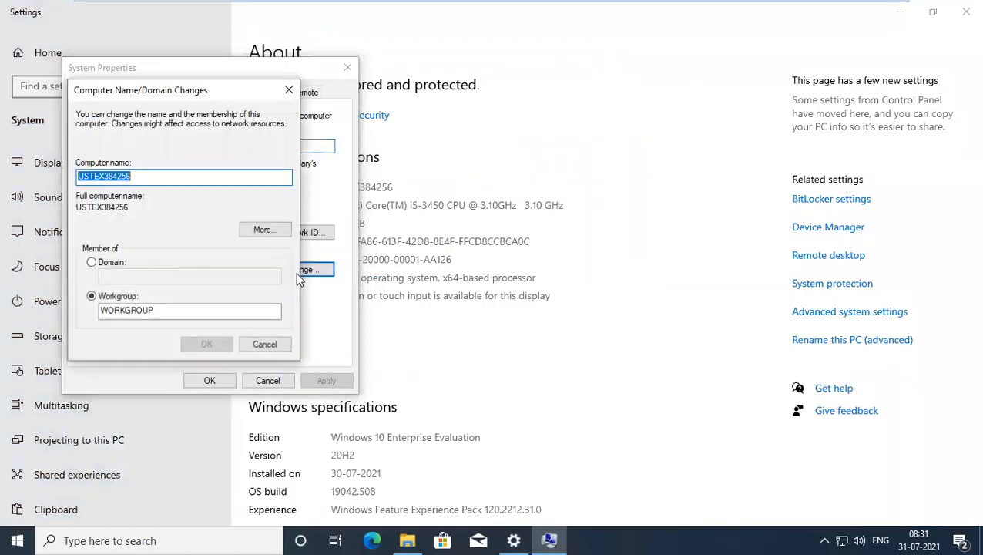
left_click(264, 343)
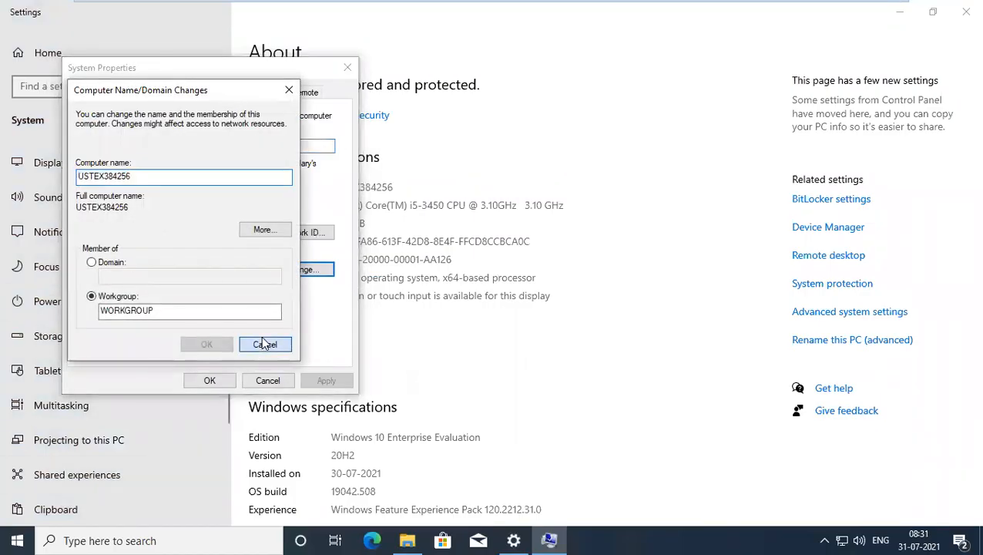
left_click(267, 380)
left_click(962, 9)
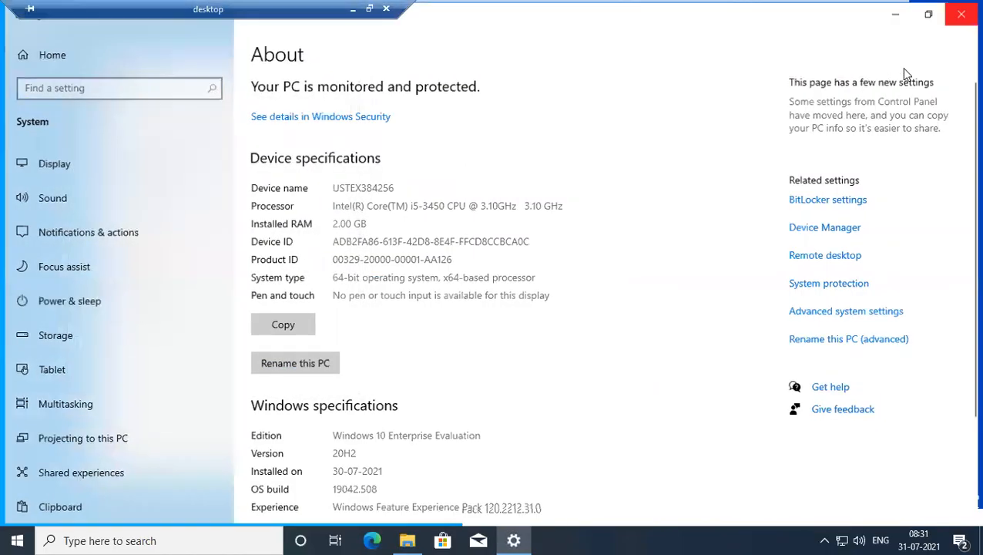
Run sysdm.cpl and set the computer to be a member of domain praveen.local.
key("super+r")
type("sysdm.c")
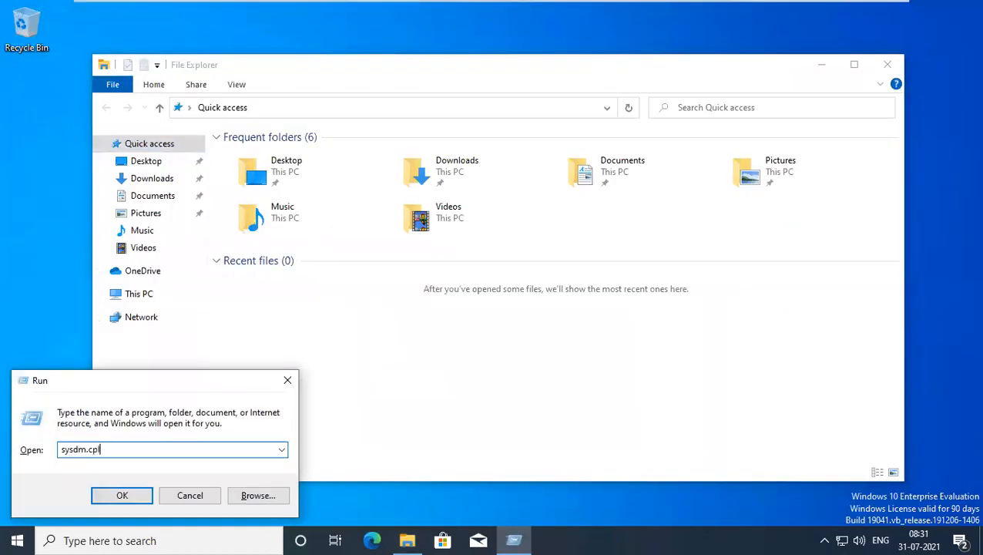
key("Return")
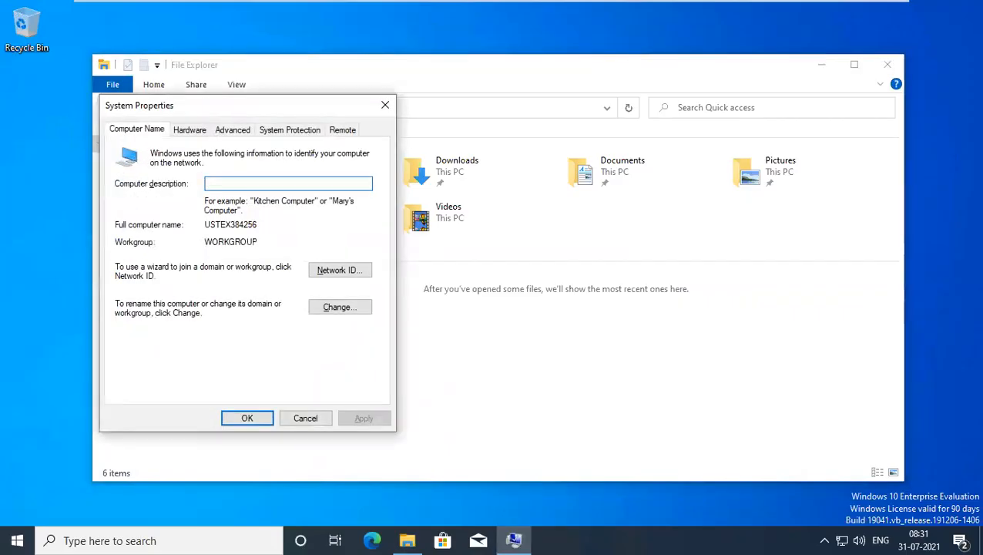
left_click_drag(319, 108, 528, 41)
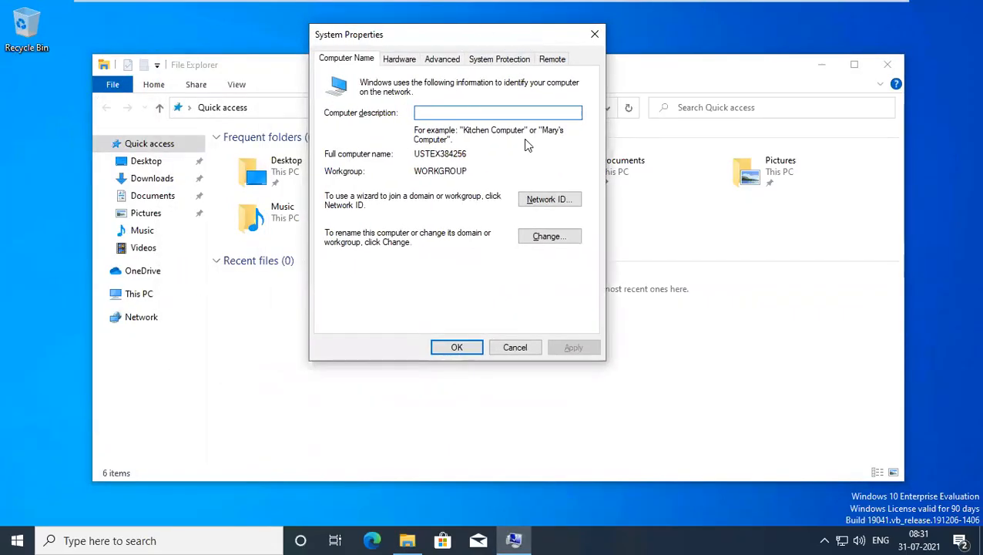
left_click(556, 238)
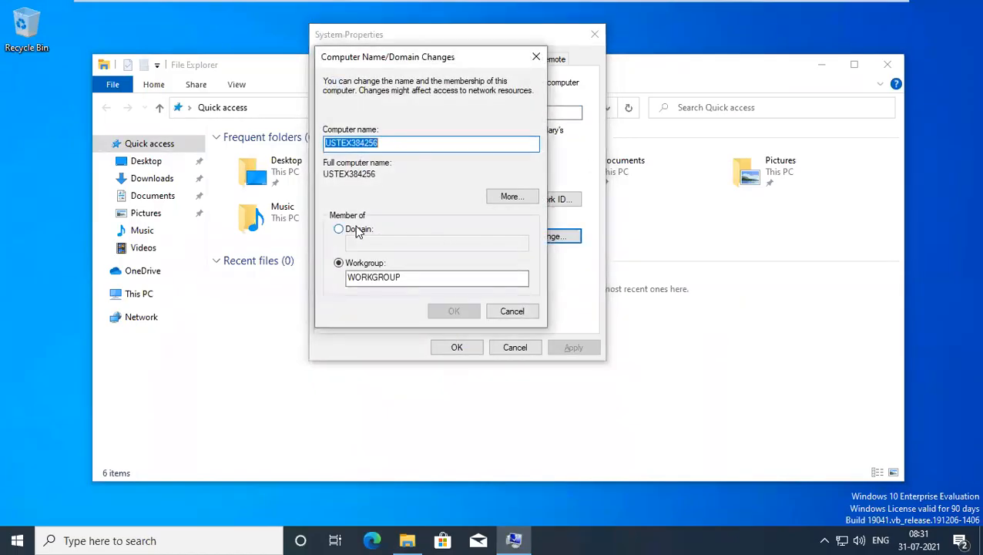
left_click(339, 228)
type("praveen.local")
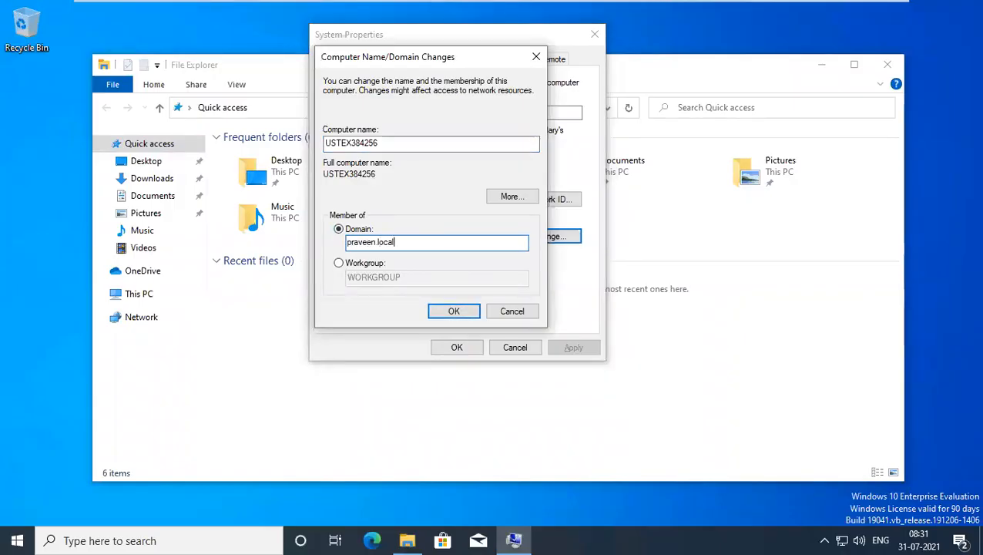
Attempt the praveen.local join and inspect the domain controller contact error details.
left_click(439, 310)
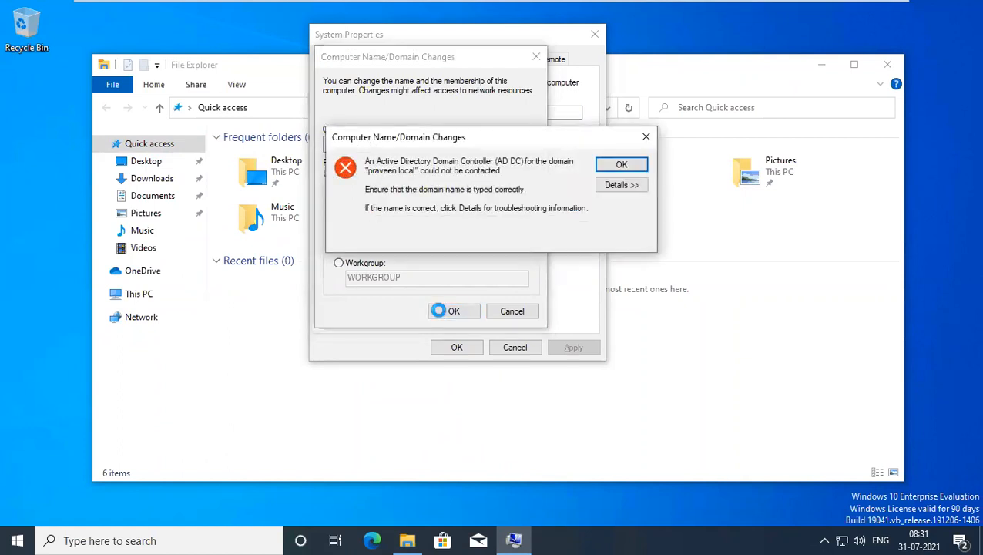
left_click(619, 188)
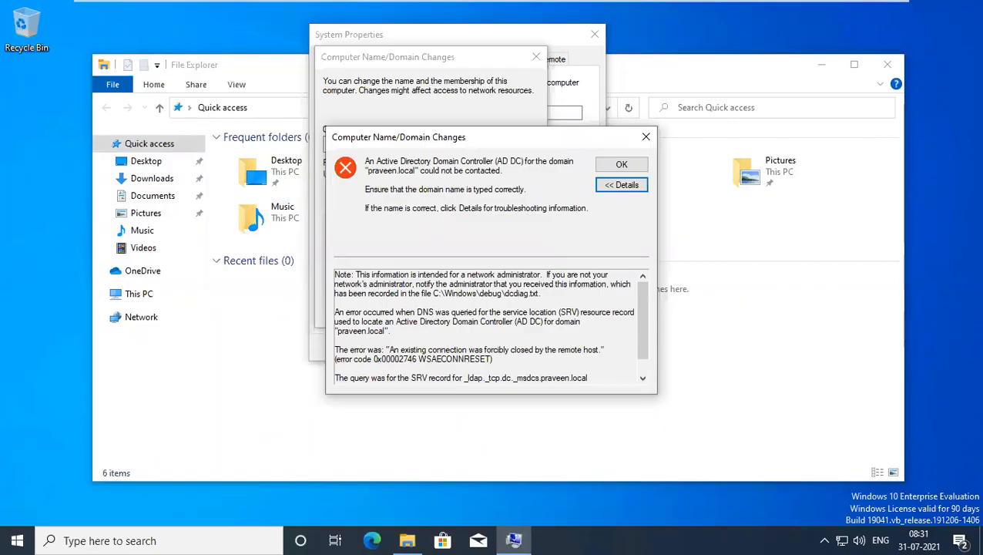
left_click(390, 333)
left_click_drag(334, 340, 566, 351)
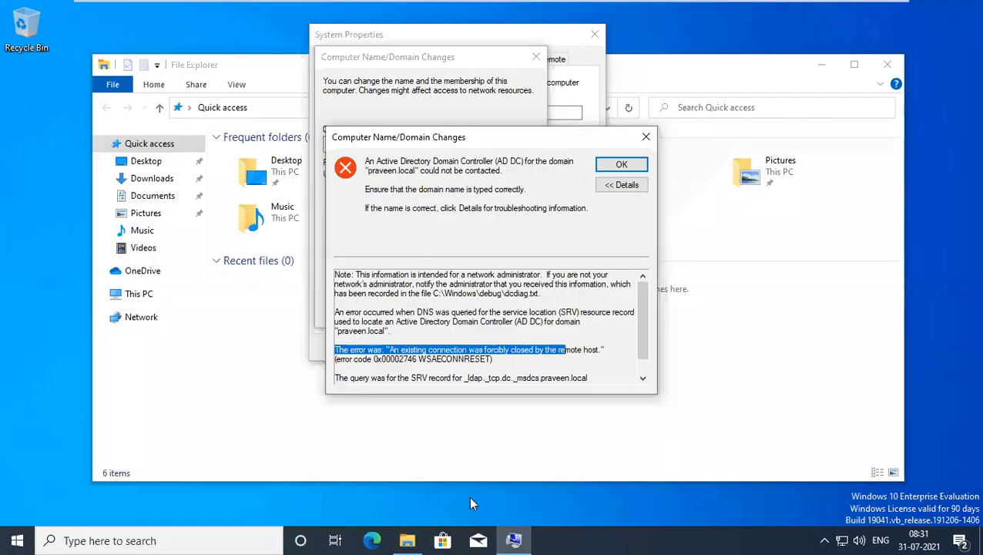
Change Ethernet0's preferred DNS server to 192.168.1.100 and dismiss the error.
key("super+r")
key("Escape")
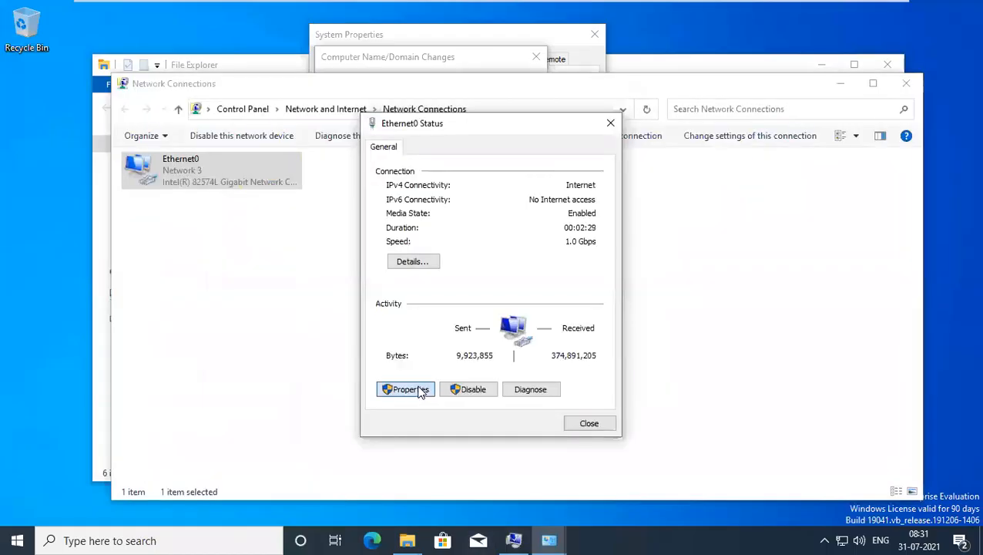
left_click(406, 387)
double_click(515, 289)
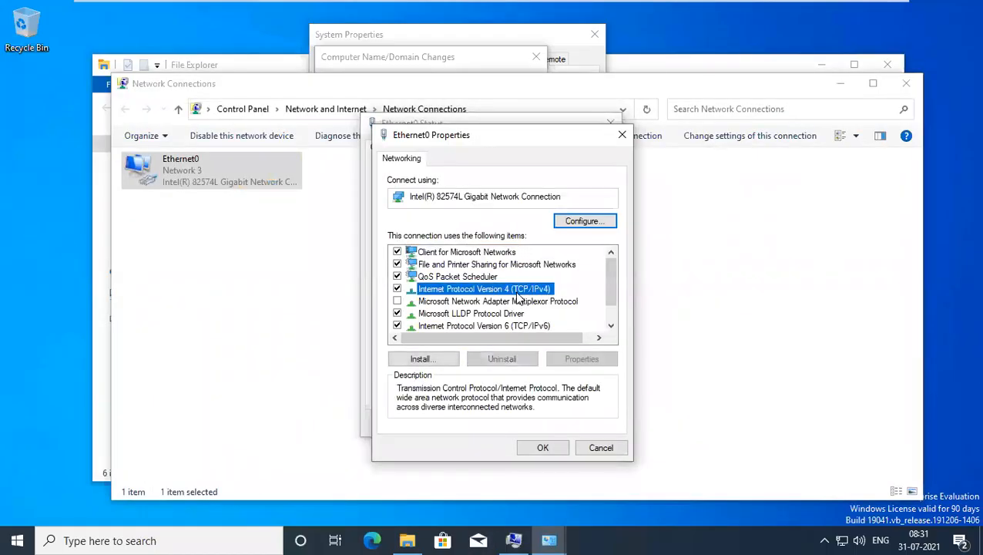
left_click(624, 408)
double_click(623, 408)
type("192.168.1.100")
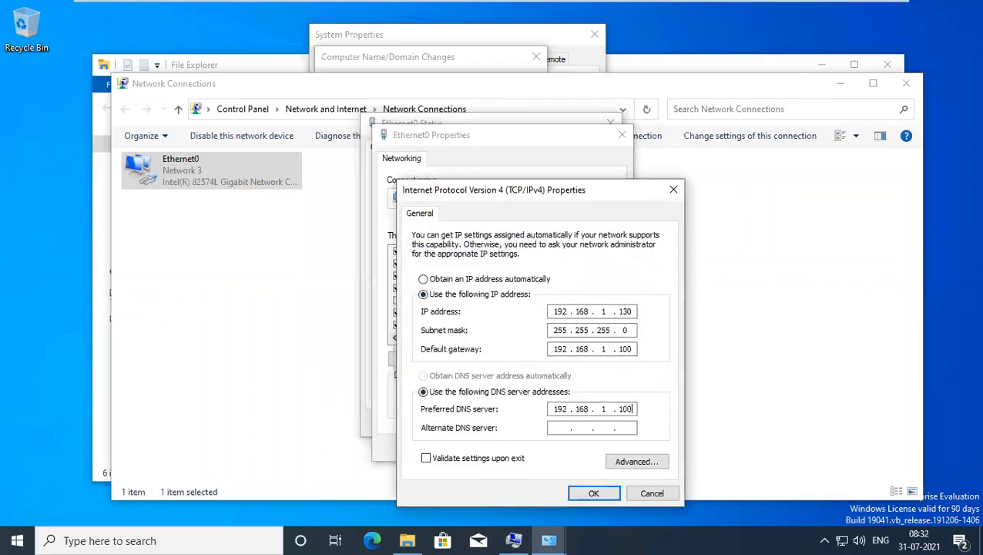
left_click(601, 494)
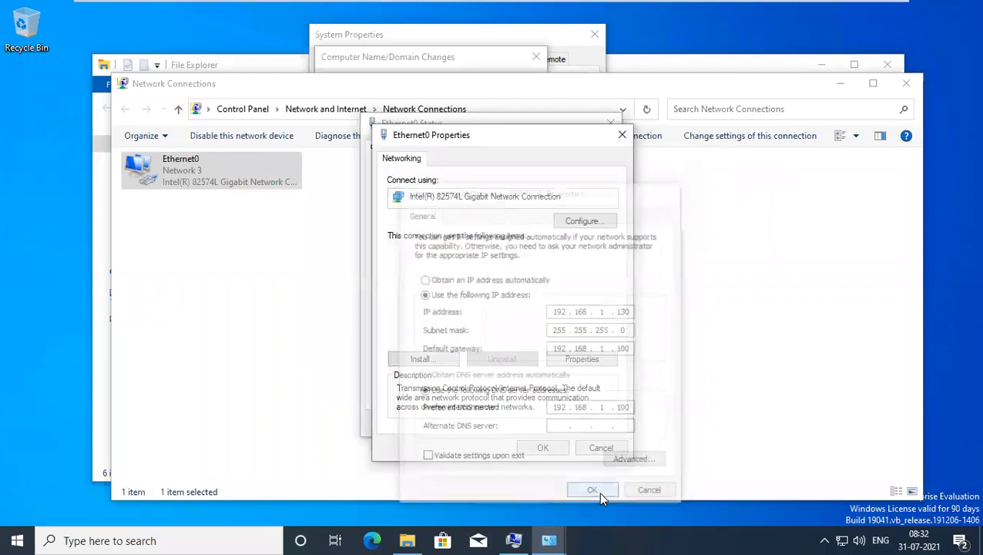
left_click(543, 449)
left_click(579, 422)
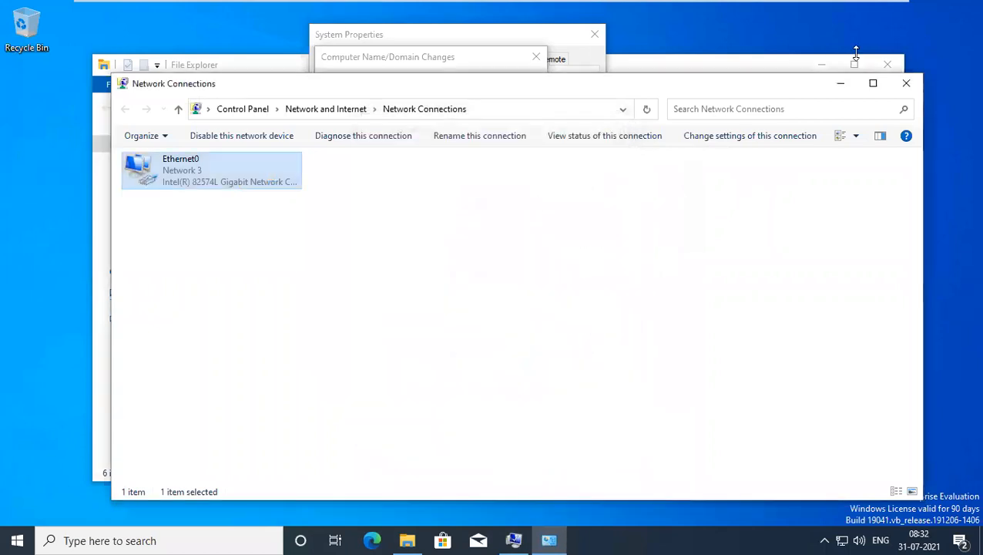
left_click(843, 83)
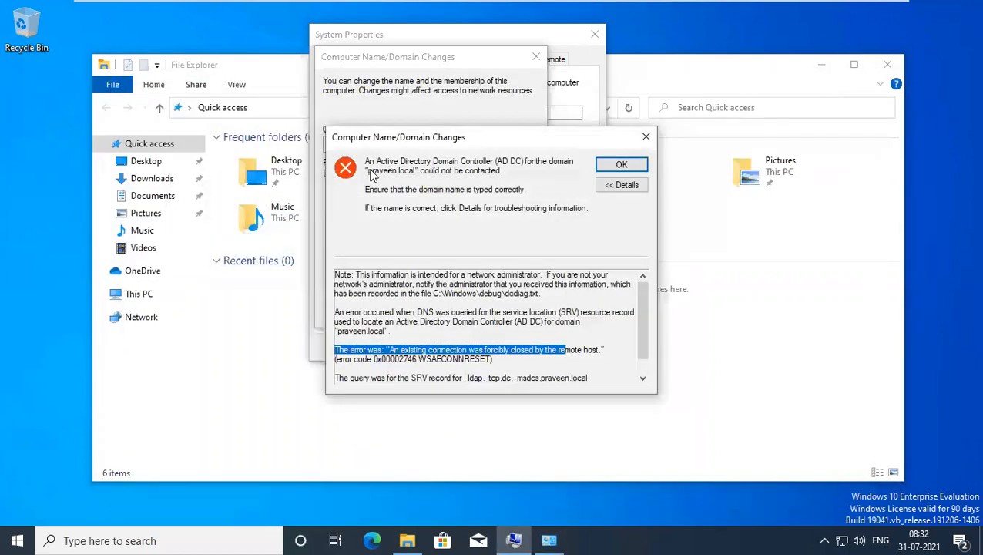
left_click(621, 164)
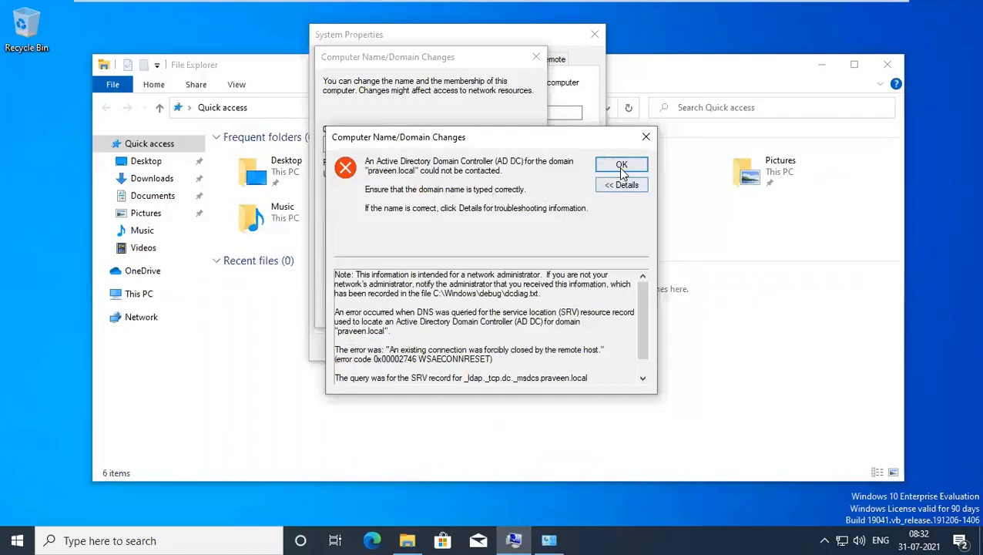
Retry the praveen.local join, entering the domain administrator user name and password.
left_click(462, 309)
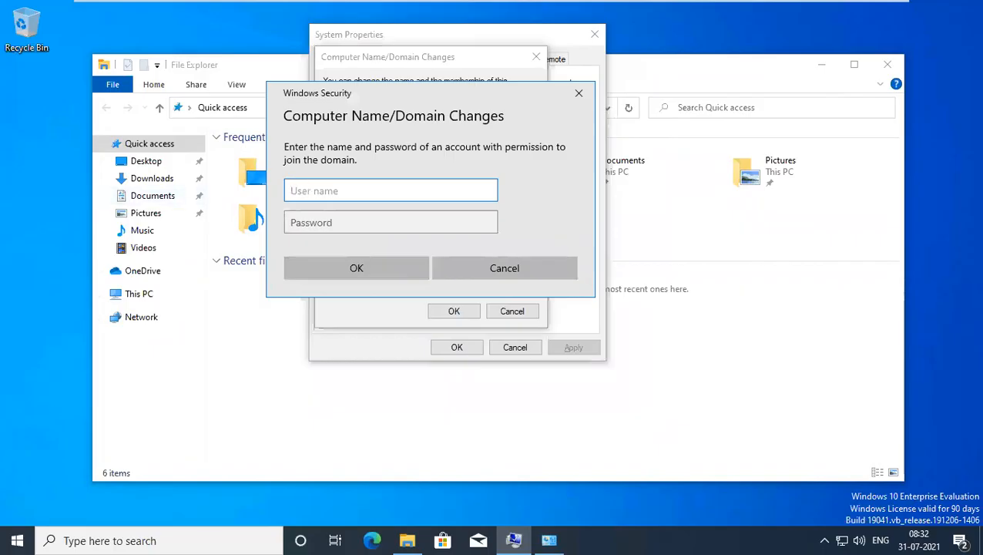
type("administrator")
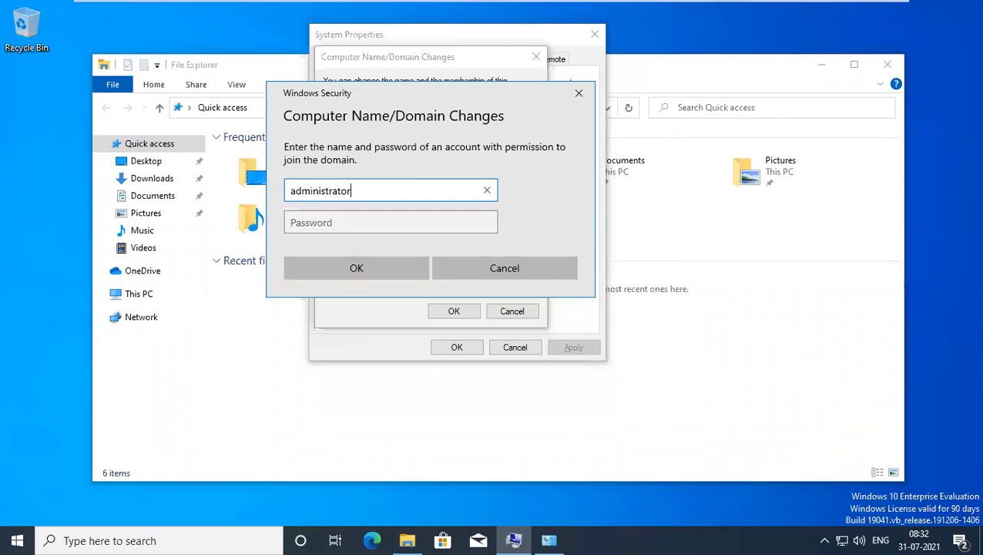
key("Tab")
type("Pa")
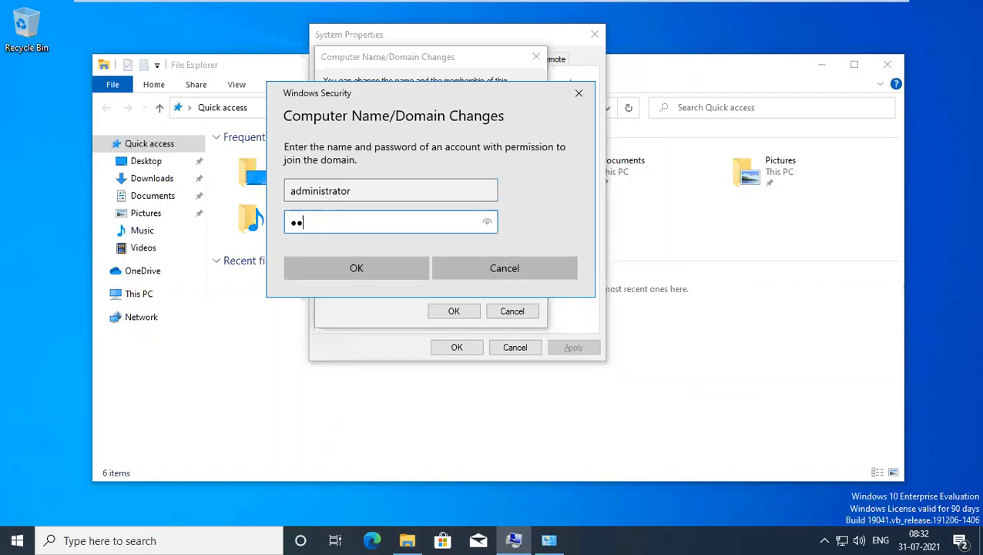
type("ssword@1")
left_click(329, 270)
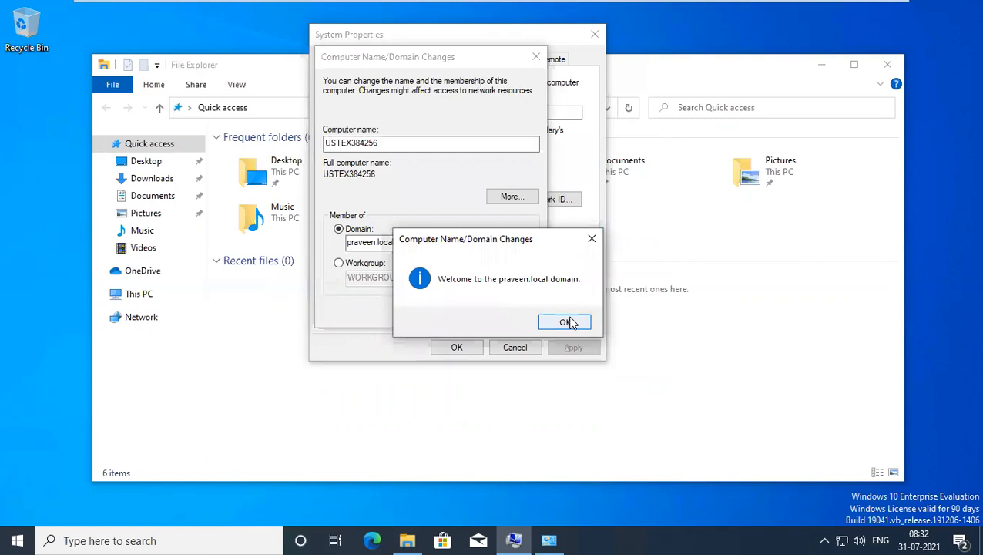
On the AD server, refresh the Computers container to reveal USTEX384256.
mouse_move(642, 6)
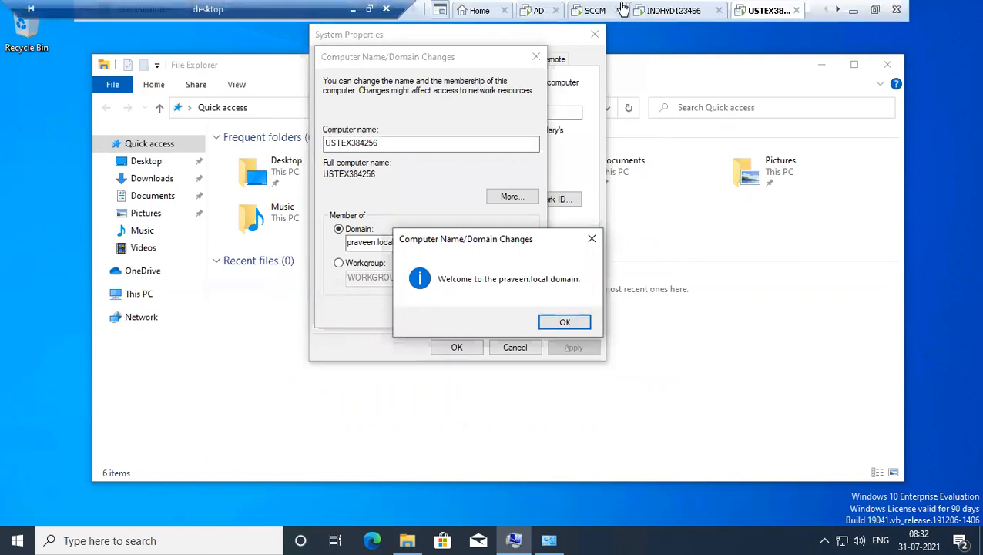
left_click(534, 12)
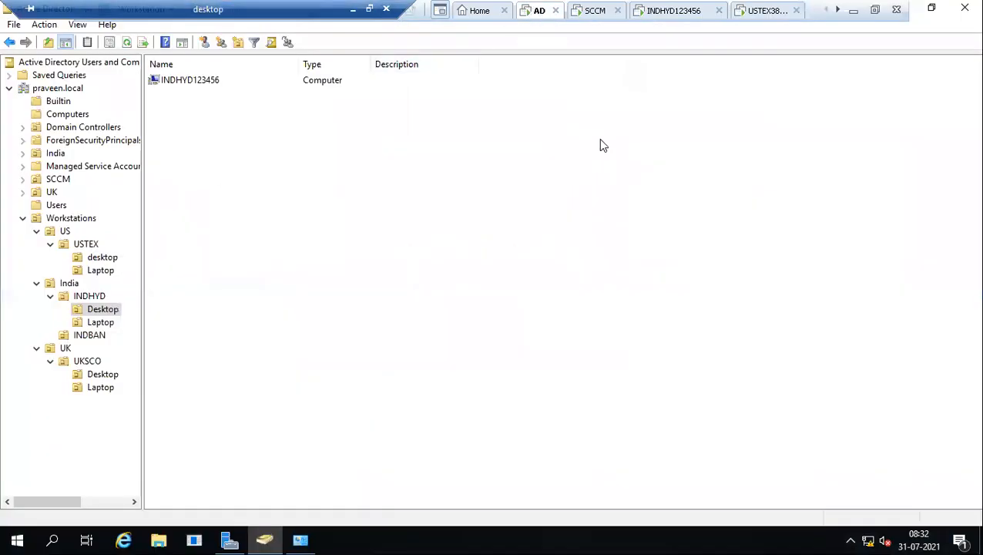
left_click(71, 116)
right_click(262, 212)
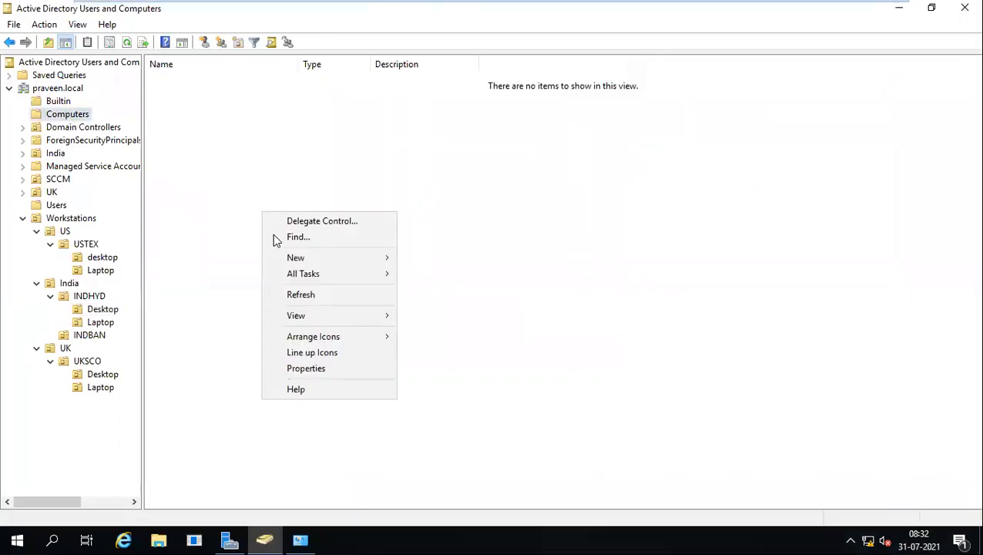
left_click(300, 297)
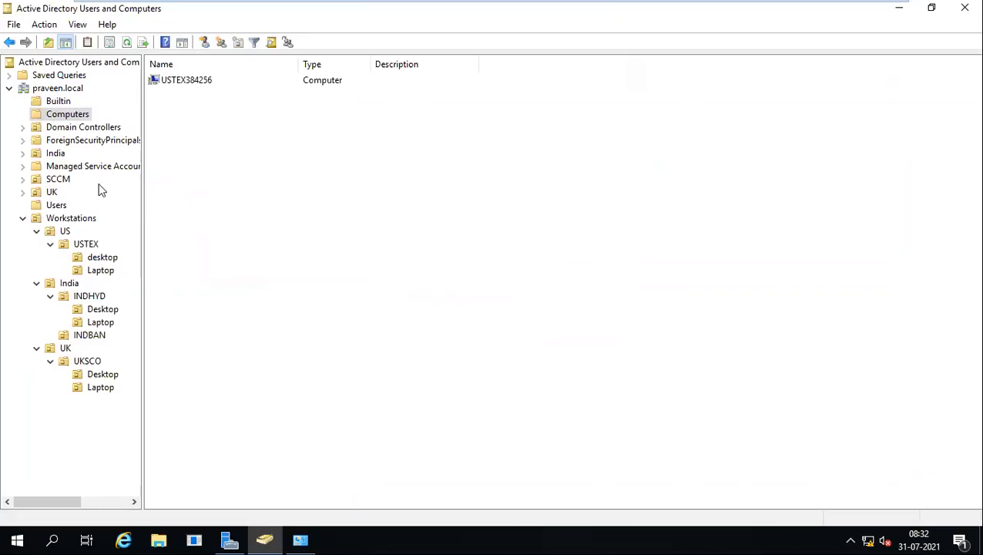
Move USTEX384256 into the Workstations\US\USTEX OU.
right_click(184, 86)
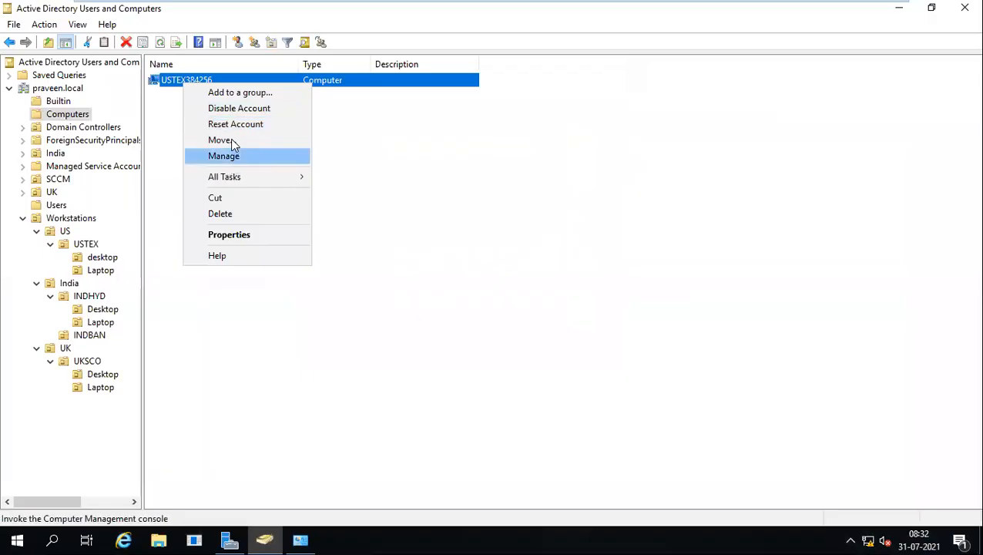
left_click(228, 140)
left_click(130, 222)
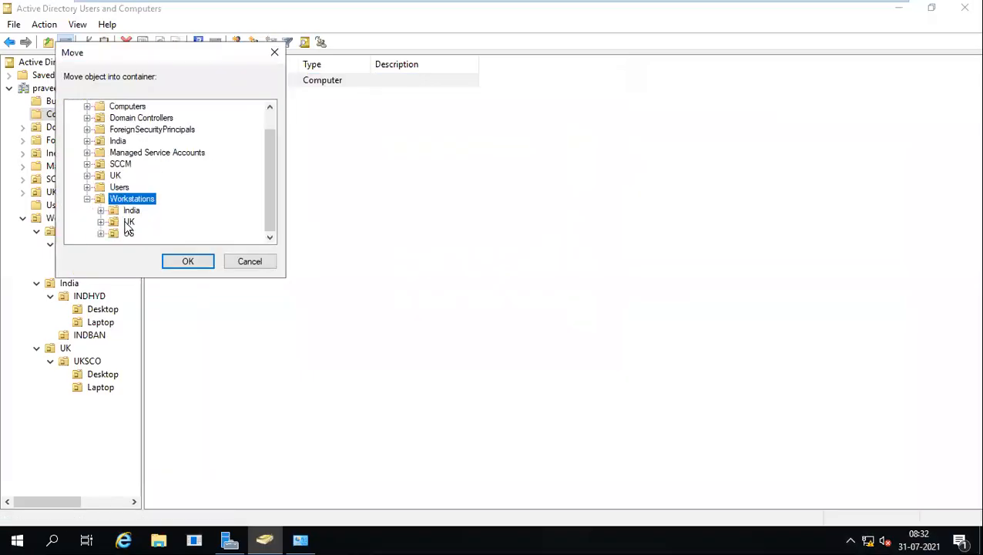
double_click(128, 233)
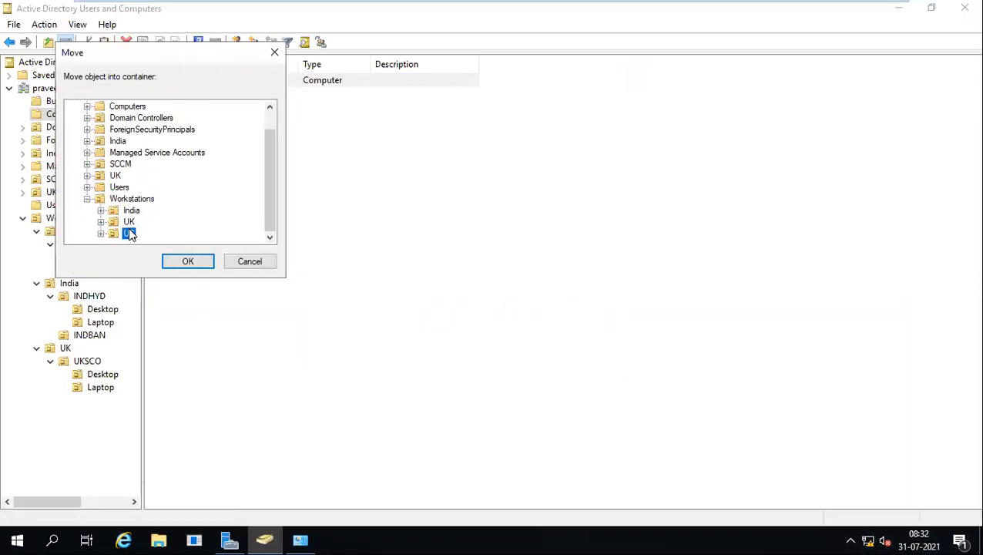
double_click(152, 232)
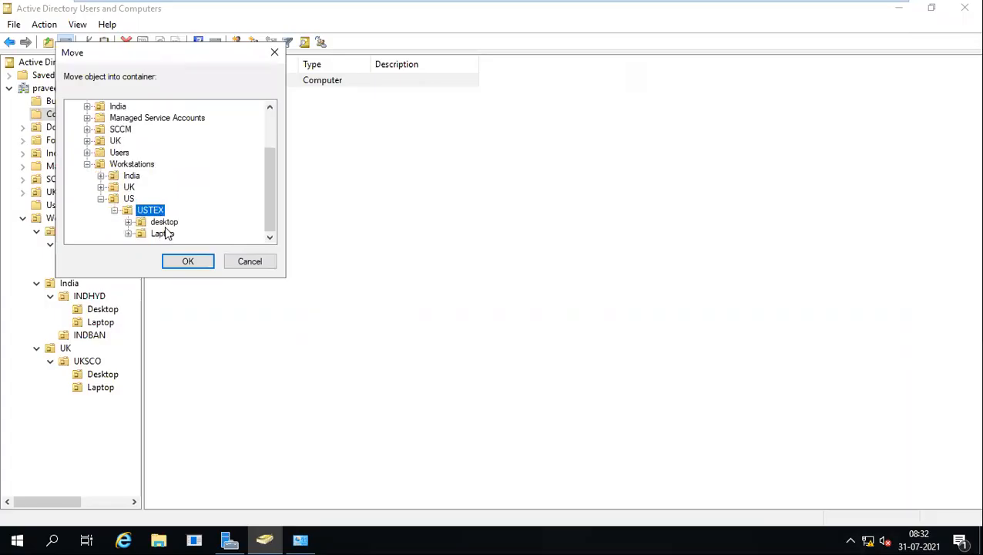
left_click(180, 260)
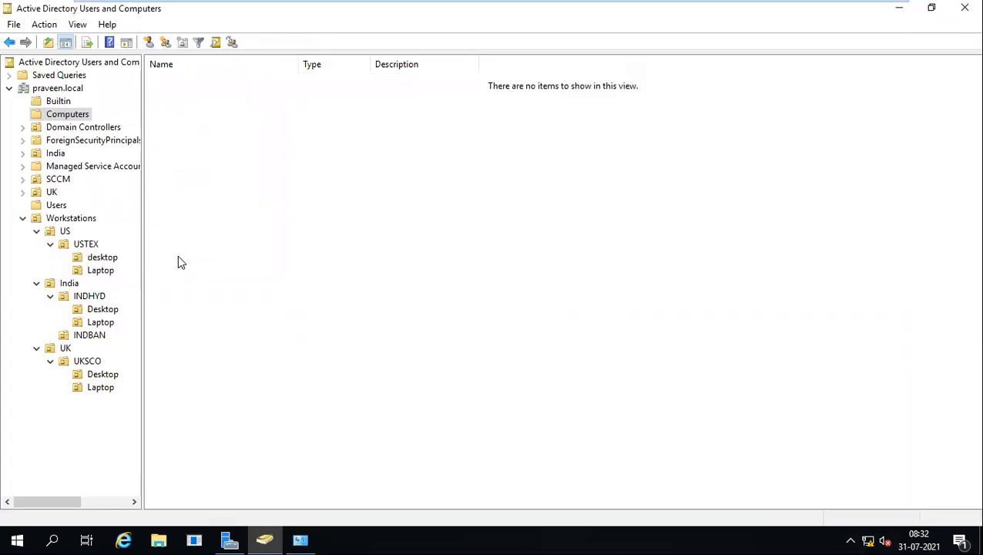
mouse_move(448, 7)
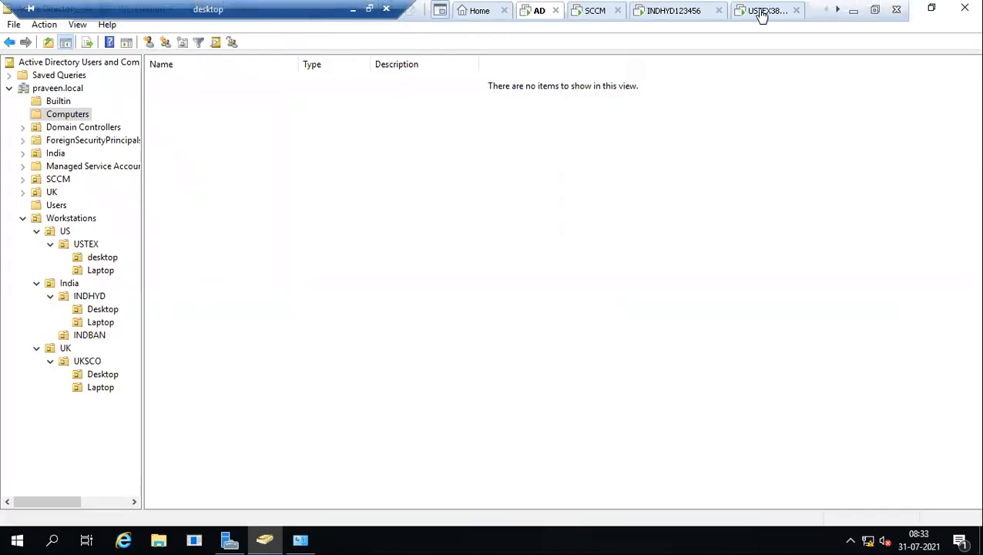
scroll(757, 17, "down", 2)
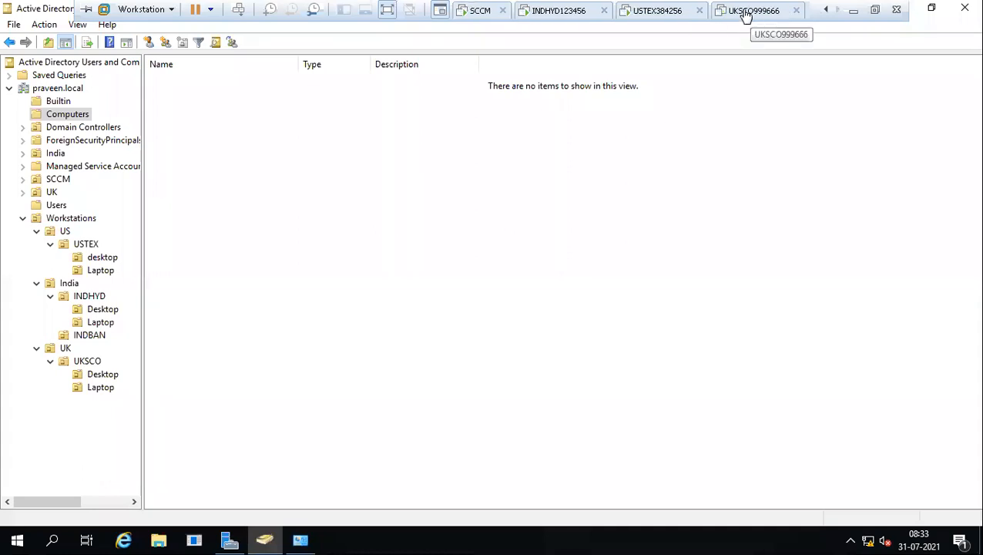
scroll(745, 16, "up", 1)
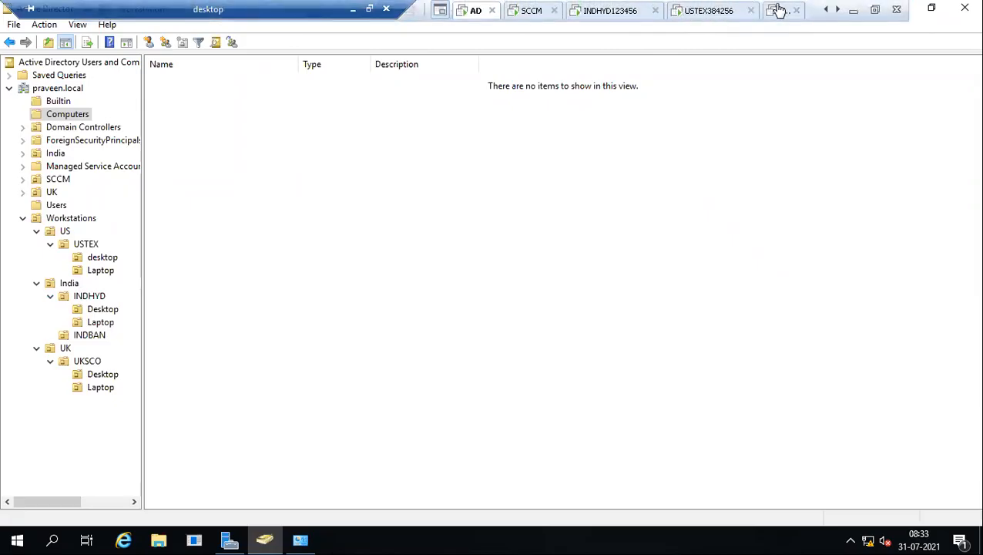
scroll(773, 8, "down", 1)
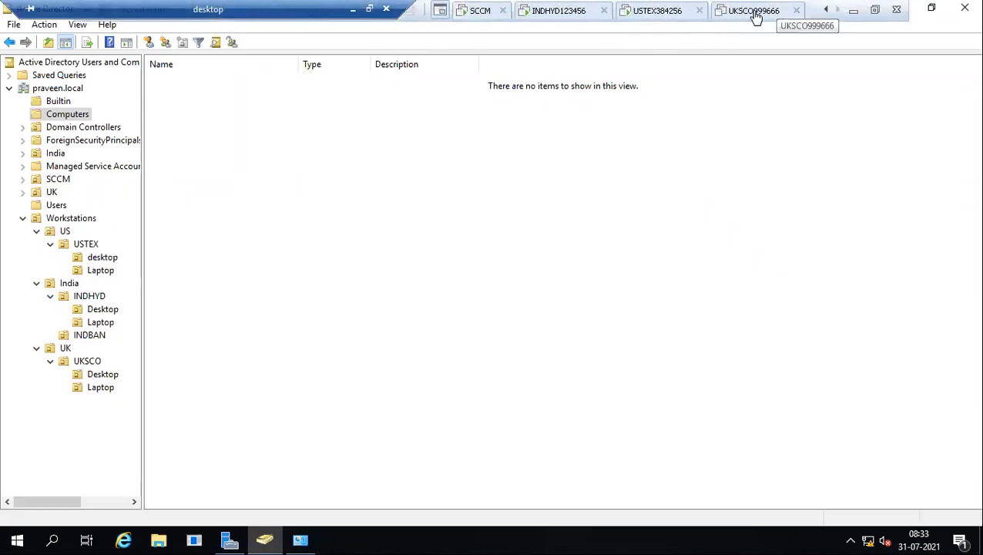